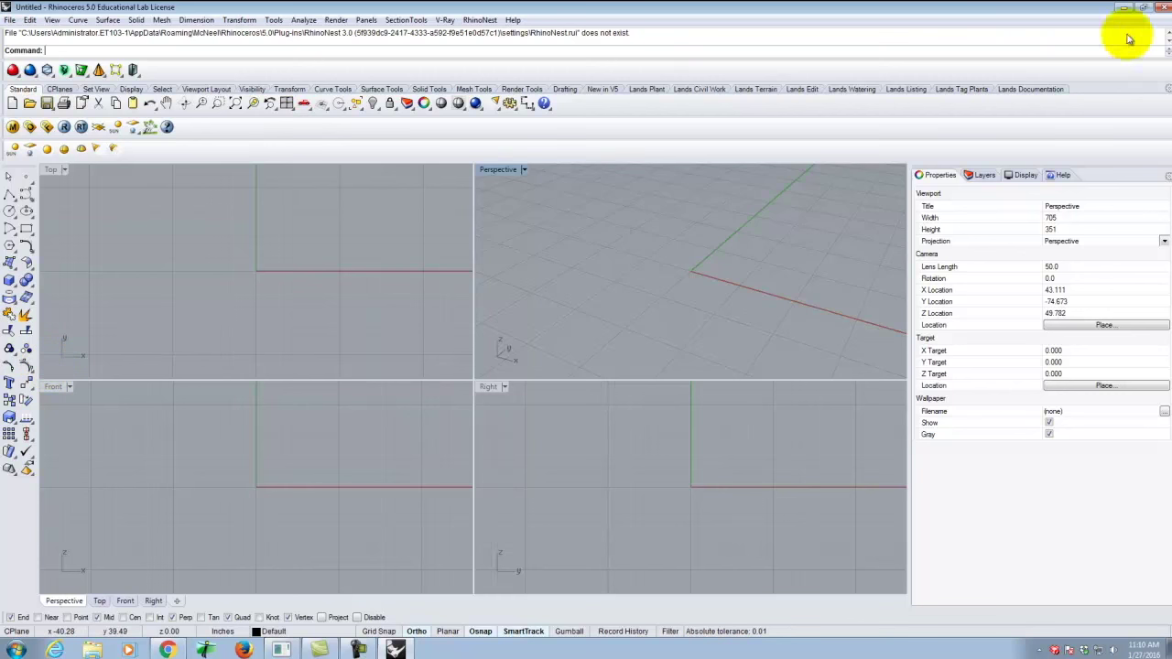
# Close Rhino and relaunch Rhinoceros 5 from the Start menu for a fresh start.
pyautogui.click(1160, 8)
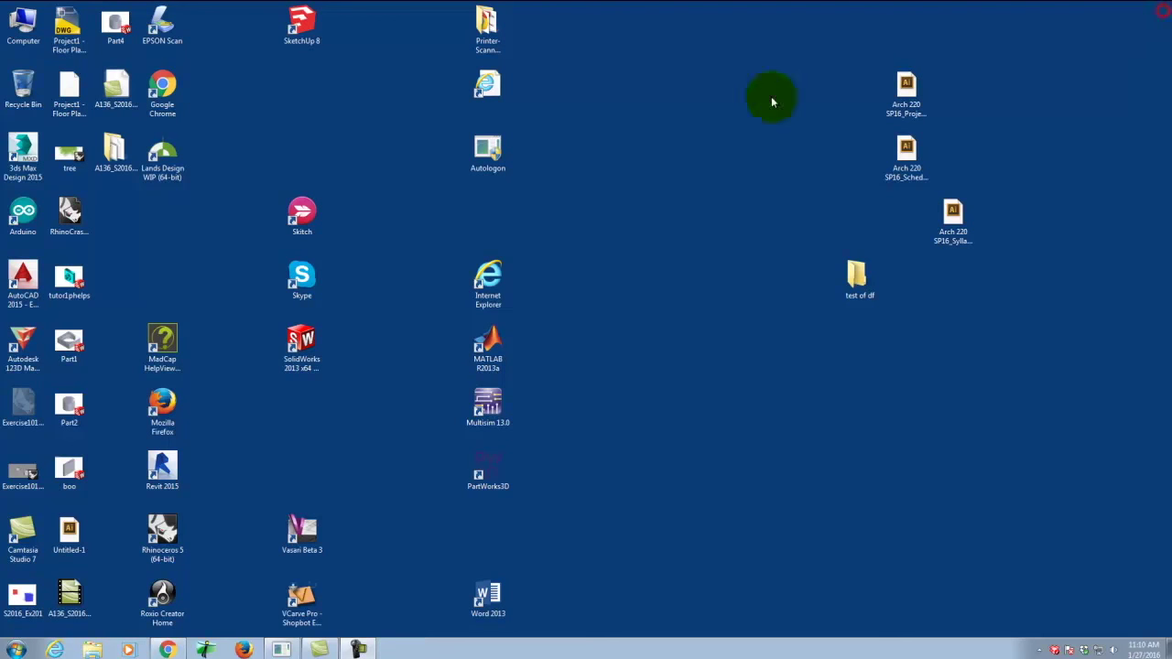
pyautogui.click(16, 650)
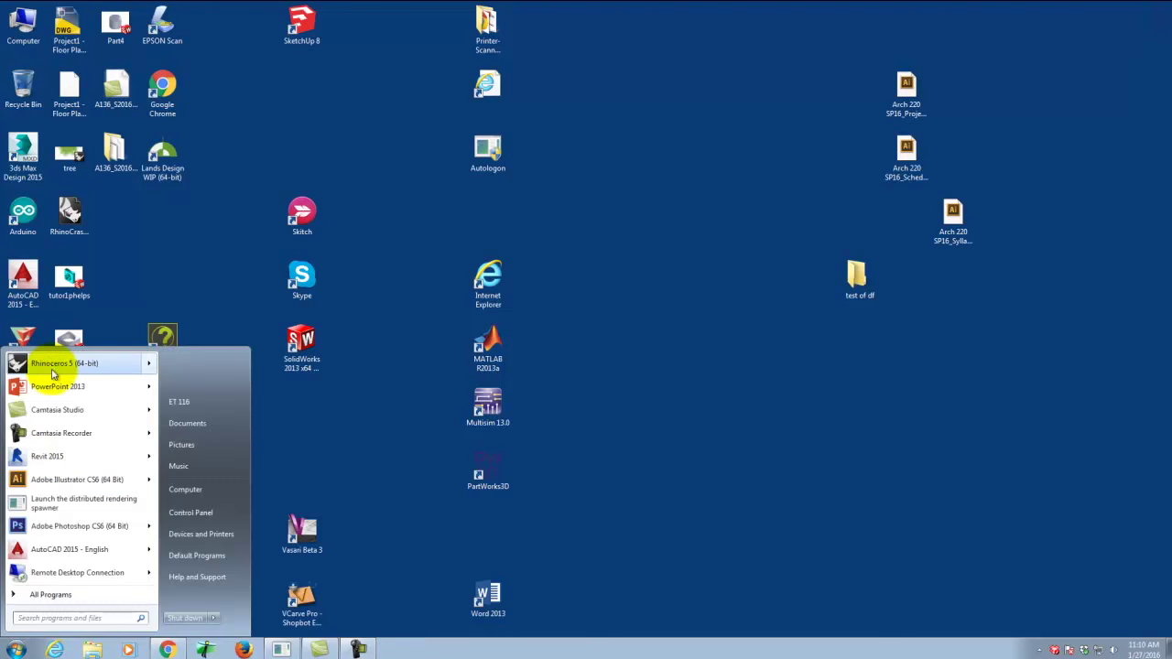
pyautogui.click(50, 371)
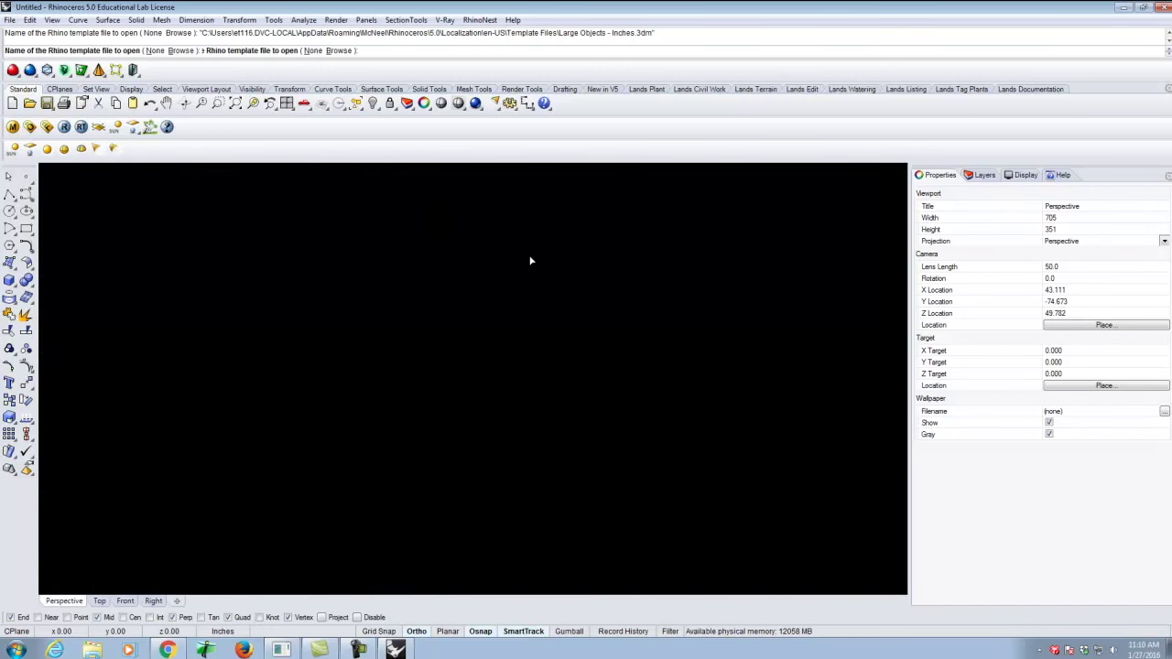
# Bring up the Top, Perspective, Front and Right viewports of the new untitled file.
pyautogui.click(529, 261)
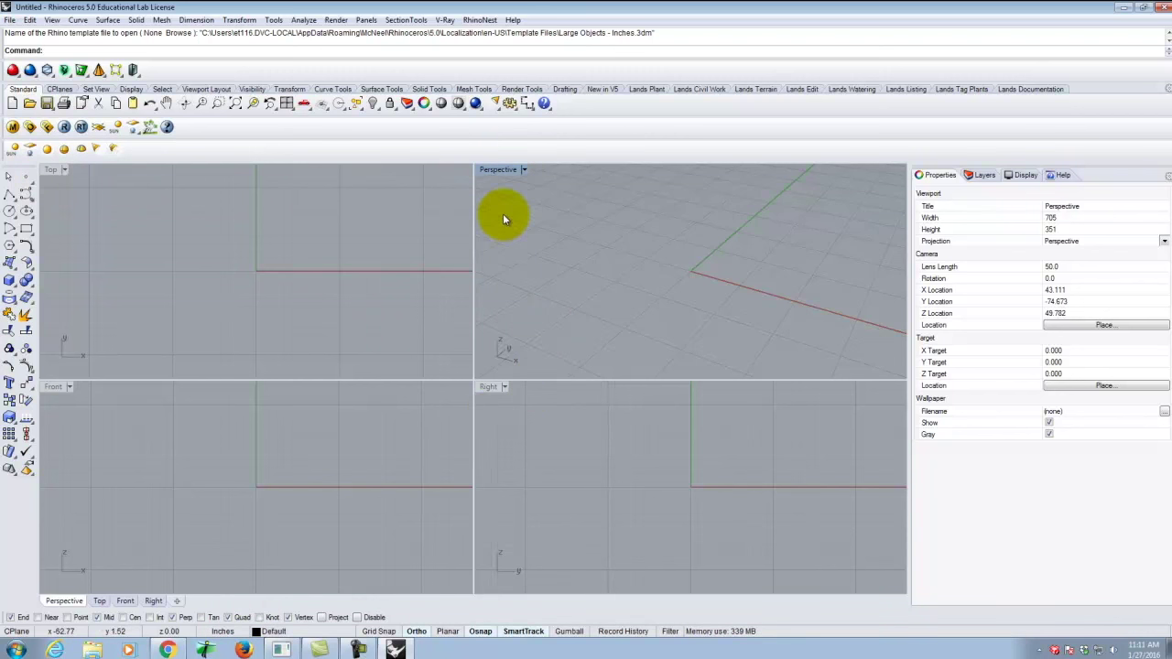
# Maximize the Perspective view briefly, then return to the four-view layout.
pyautogui.click(492, 169)
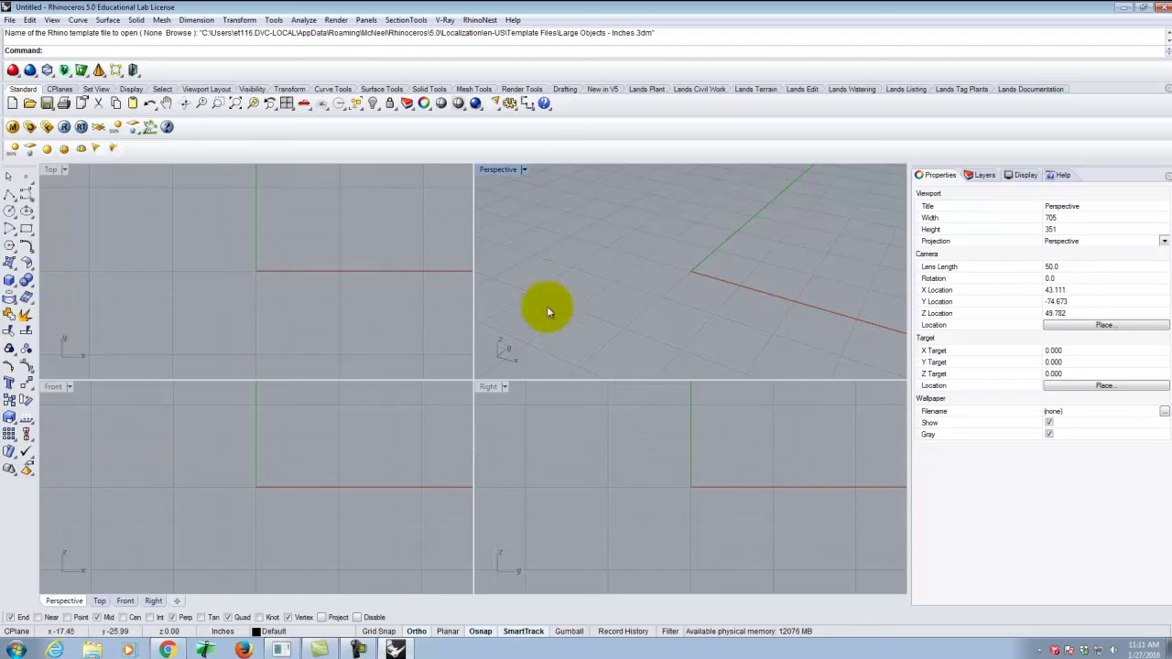
pyautogui.doubleClick(499, 170)
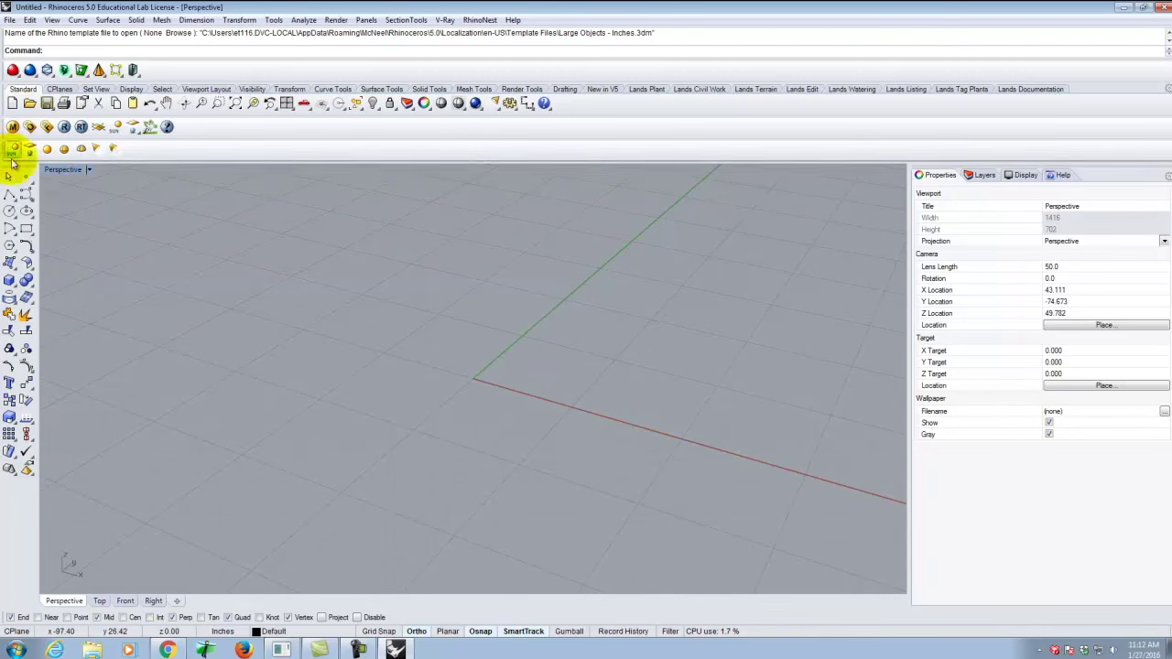
pyautogui.doubleClick(58, 168)
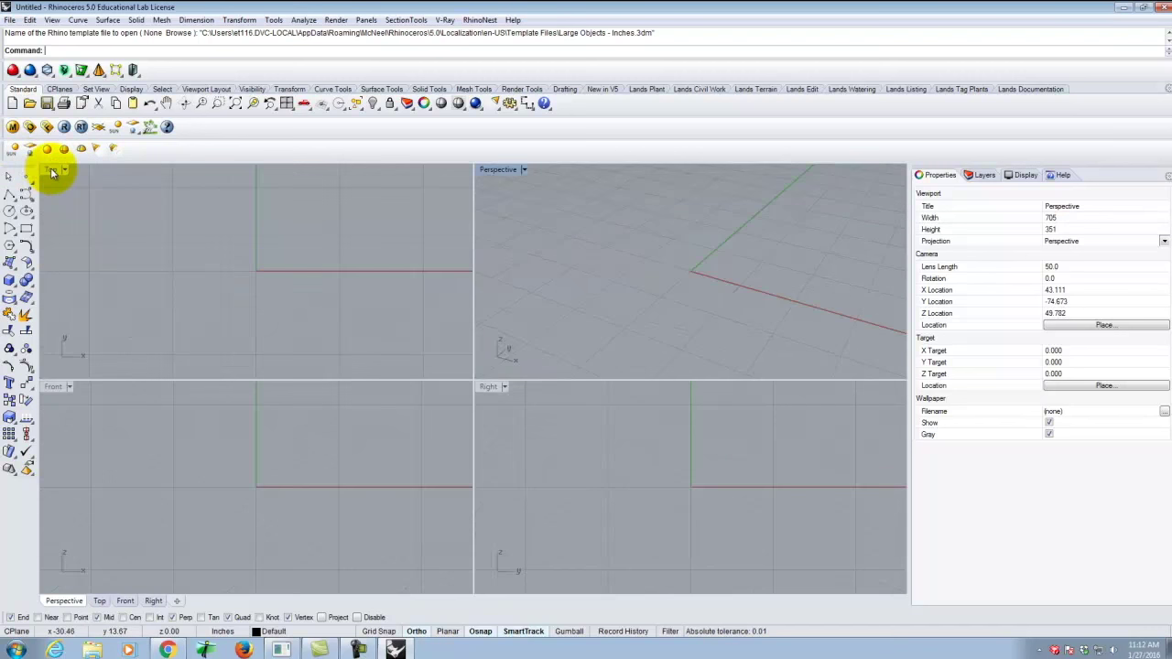
# Maximize the Top viewport and pan it to reposition the origin.
pyautogui.click(52, 172)
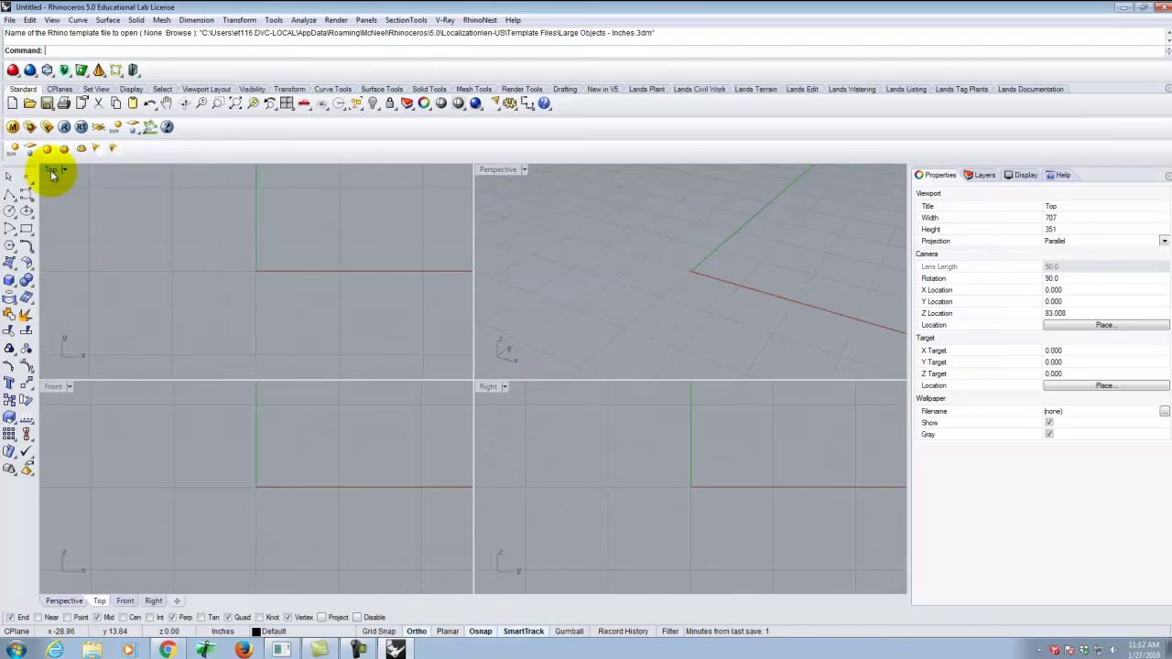
pyautogui.doubleClick(52, 172)
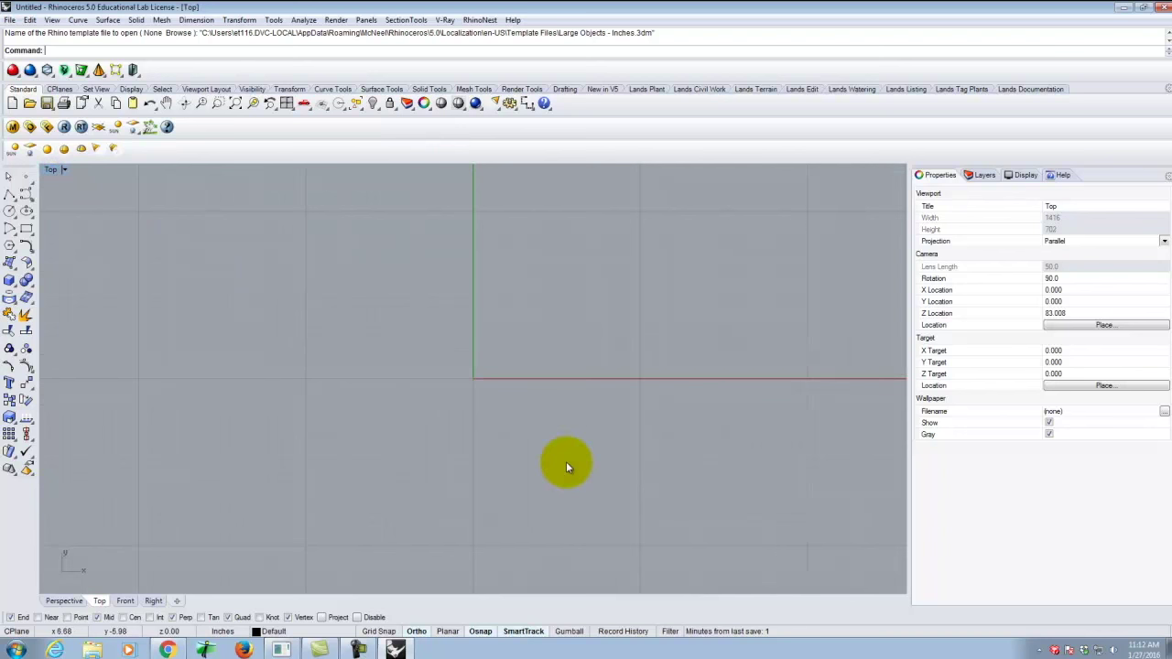
pyautogui.moveTo(566, 467); pyautogui.dragTo(386, 442, button='right')
pyautogui.scroll(4, 507, 379)
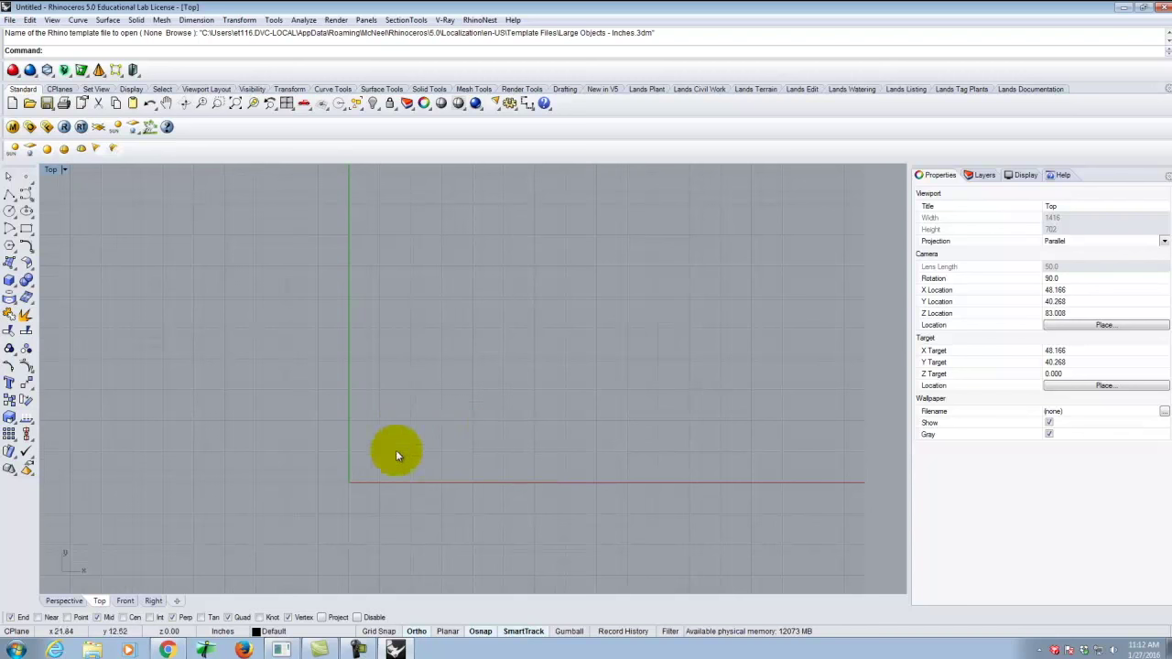
pyautogui.scroll(-8, 380, 421)
pyautogui.scroll(-3, 358, 466)
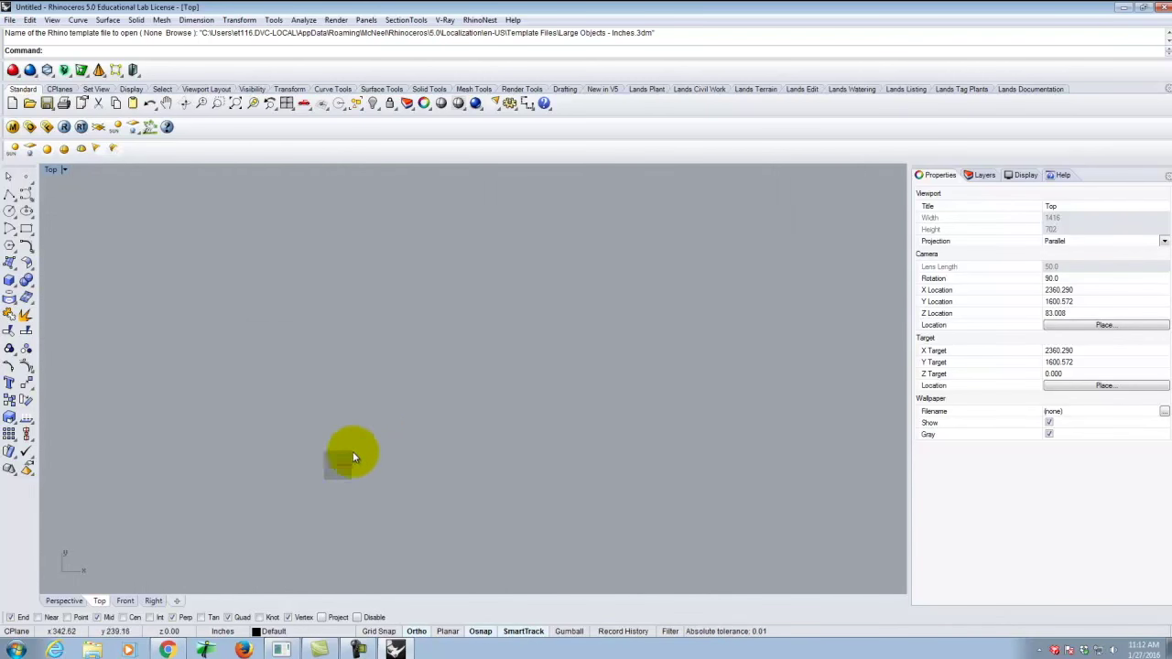
pyautogui.scroll(10, 360, 473)
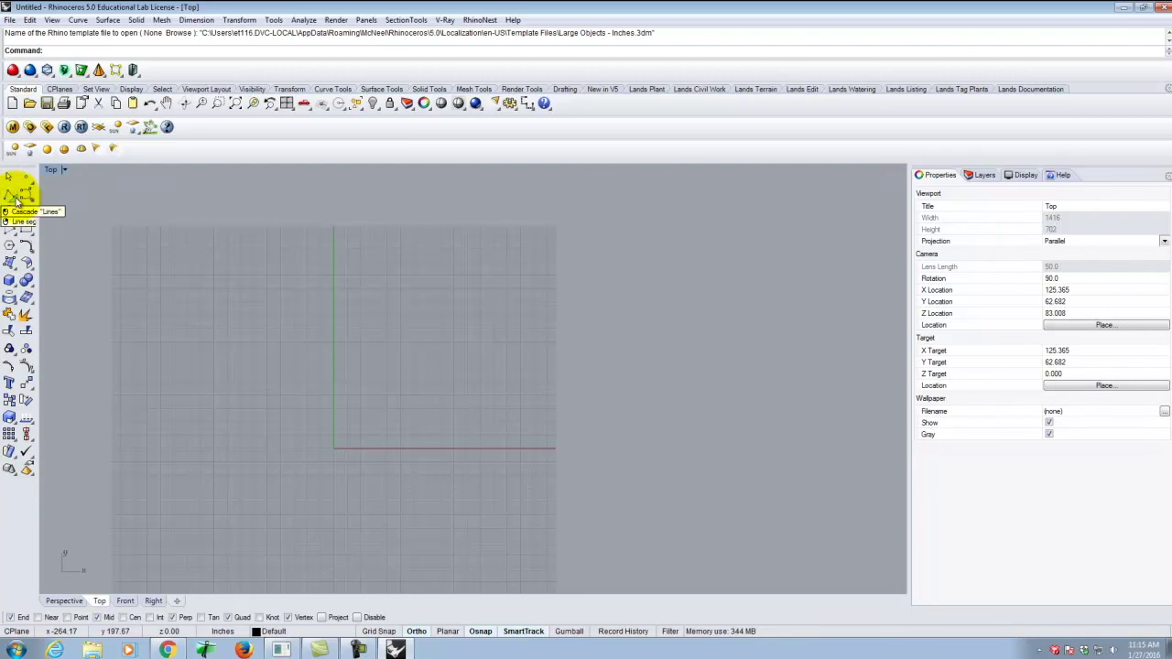
# Start a polyline with its first point at 0,0.
pyautogui.click(9, 195)
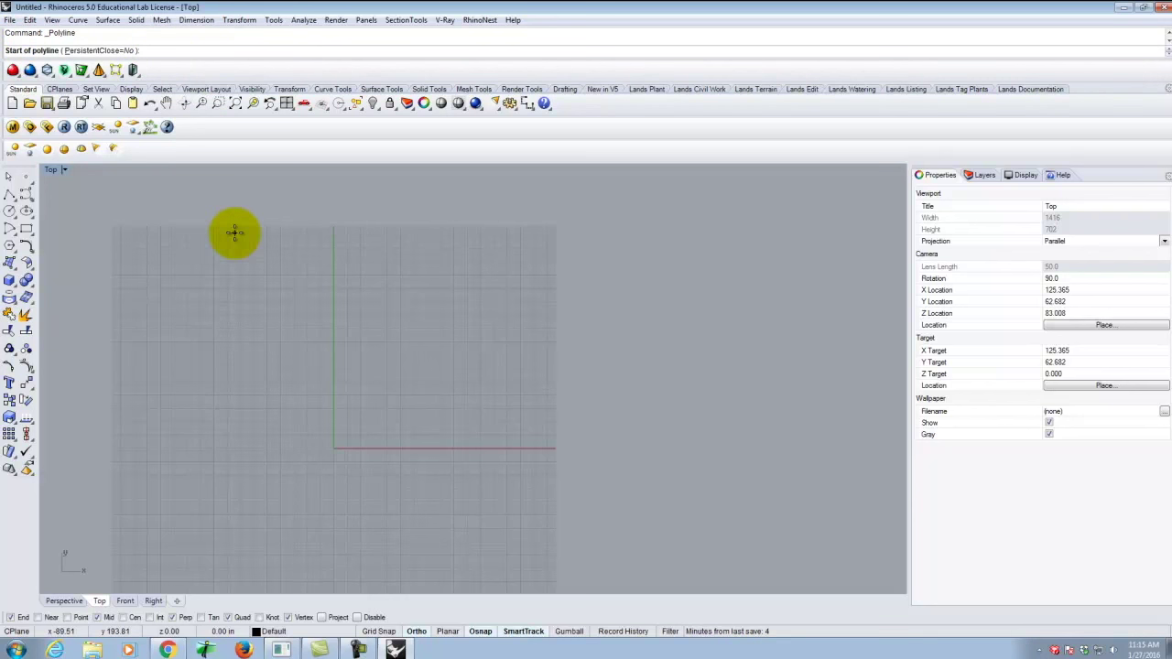
pyautogui.write('0,0')
pyautogui.press('Return')
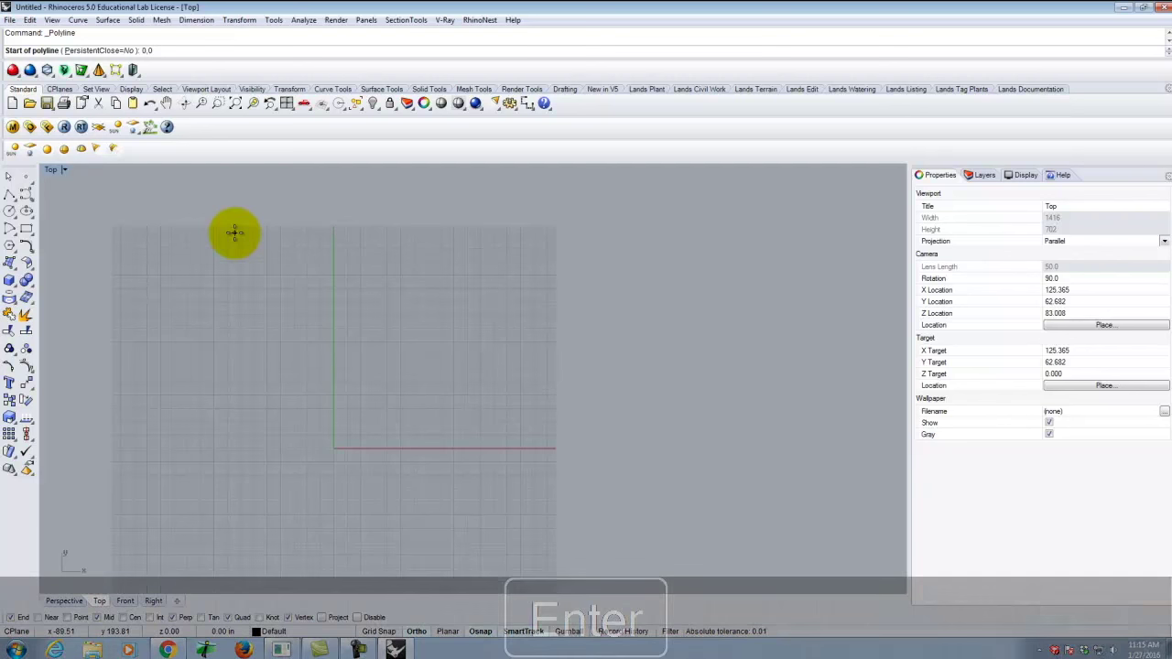
# Add the next polyline vertex at 0,24 to form the vertical left edge.
pyautogui.scroll(15, 335, 458)
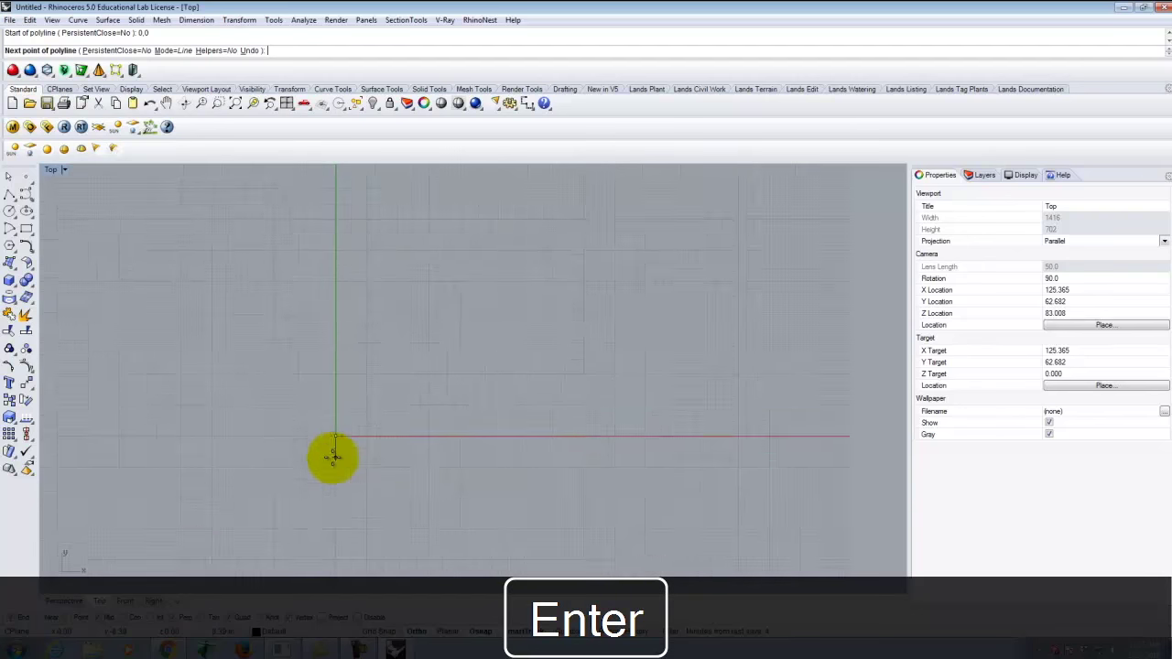
pyautogui.scroll(10, 377, 476)
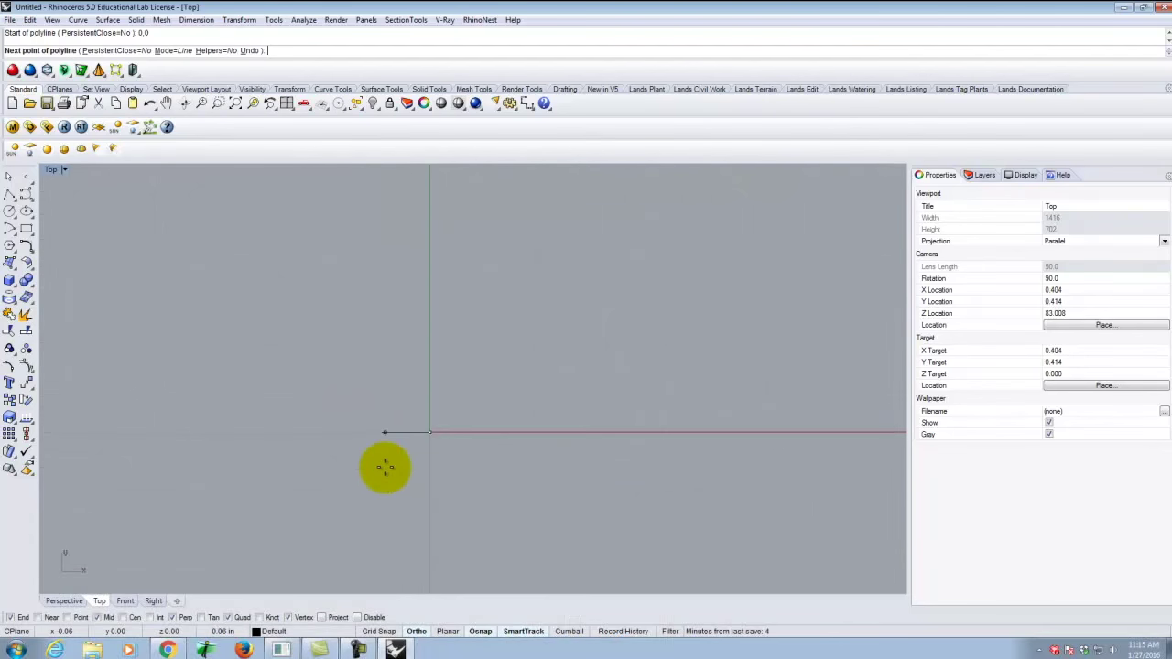
pyautogui.scroll(5, 377, 416)
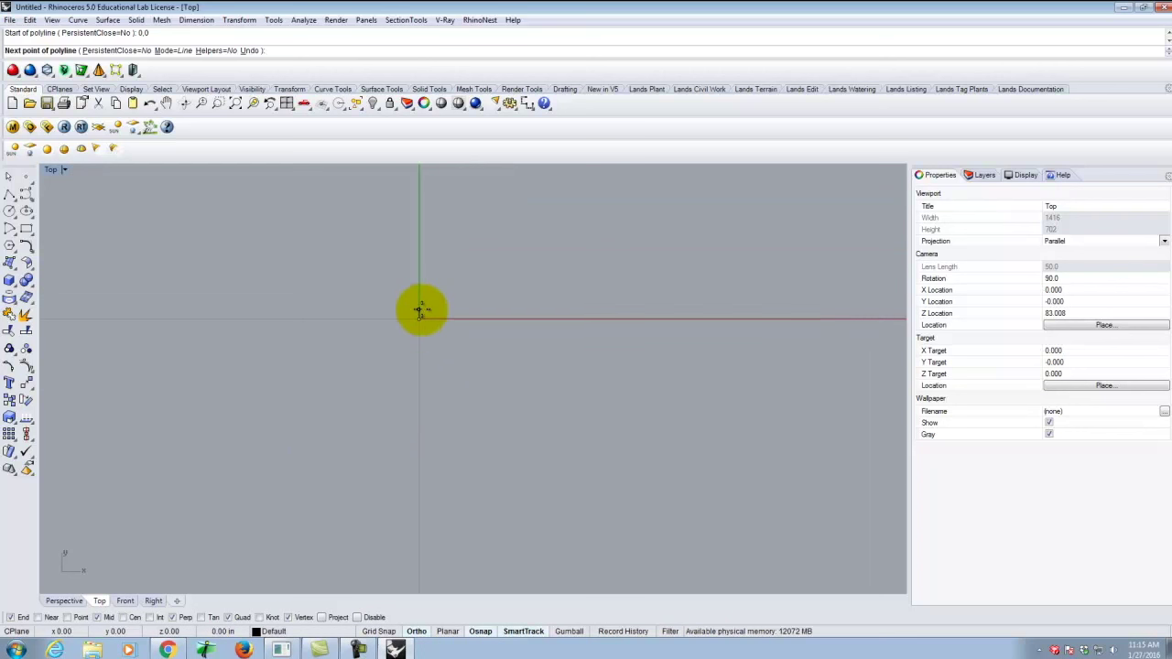
pyautogui.moveTo(419, 321); pyautogui.dragTo(405, 394, button='right')
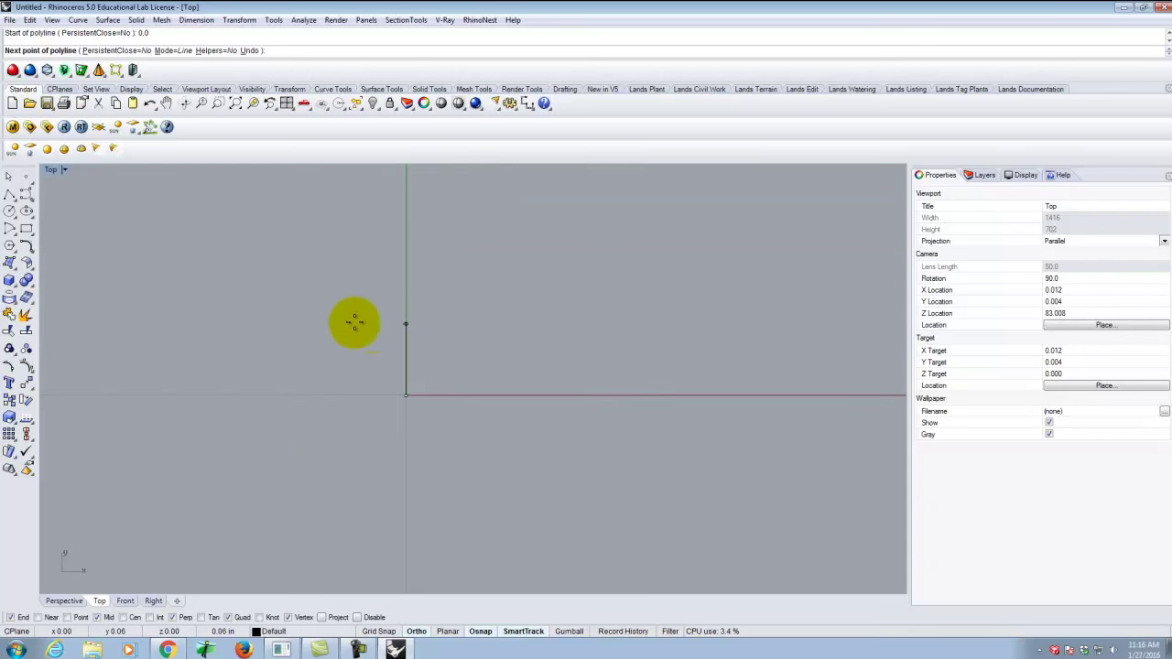
pyautogui.scroll(-15, 411, 360)
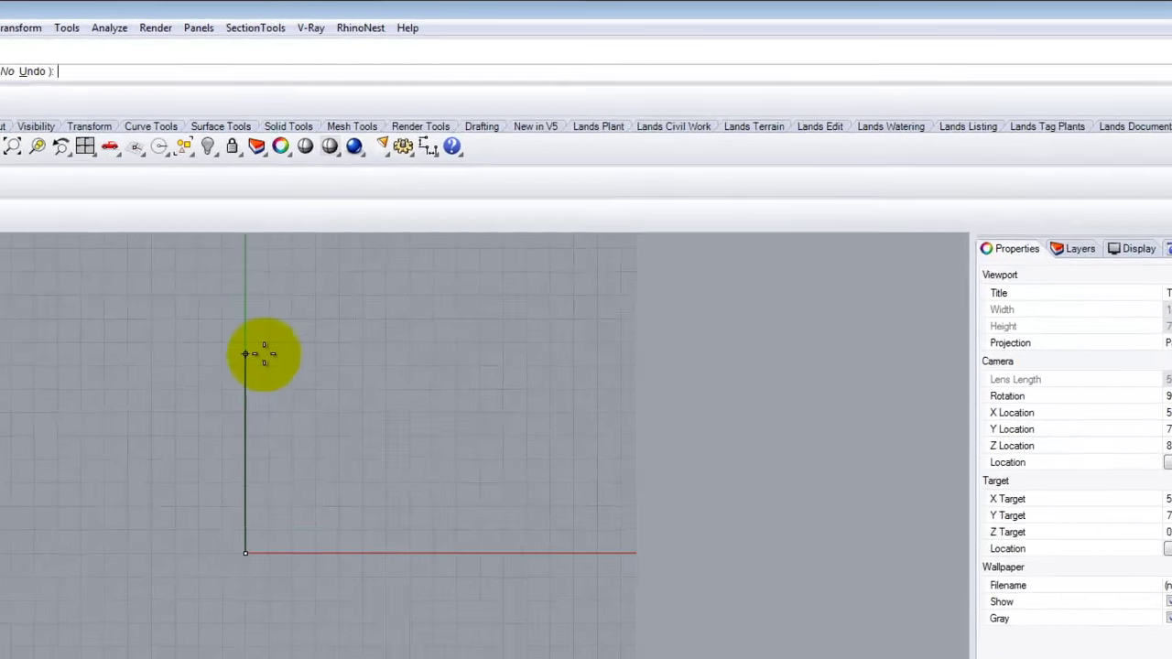
pyautogui.write('0')
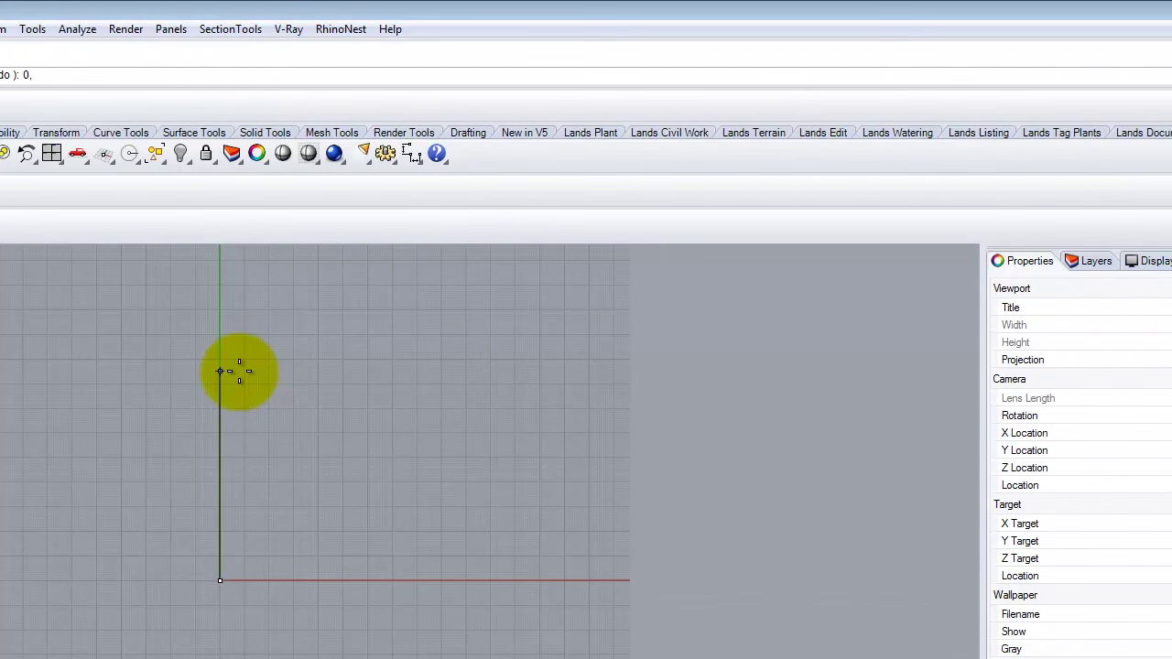
pyautogui.write(',24')
pyautogui.press('Return')
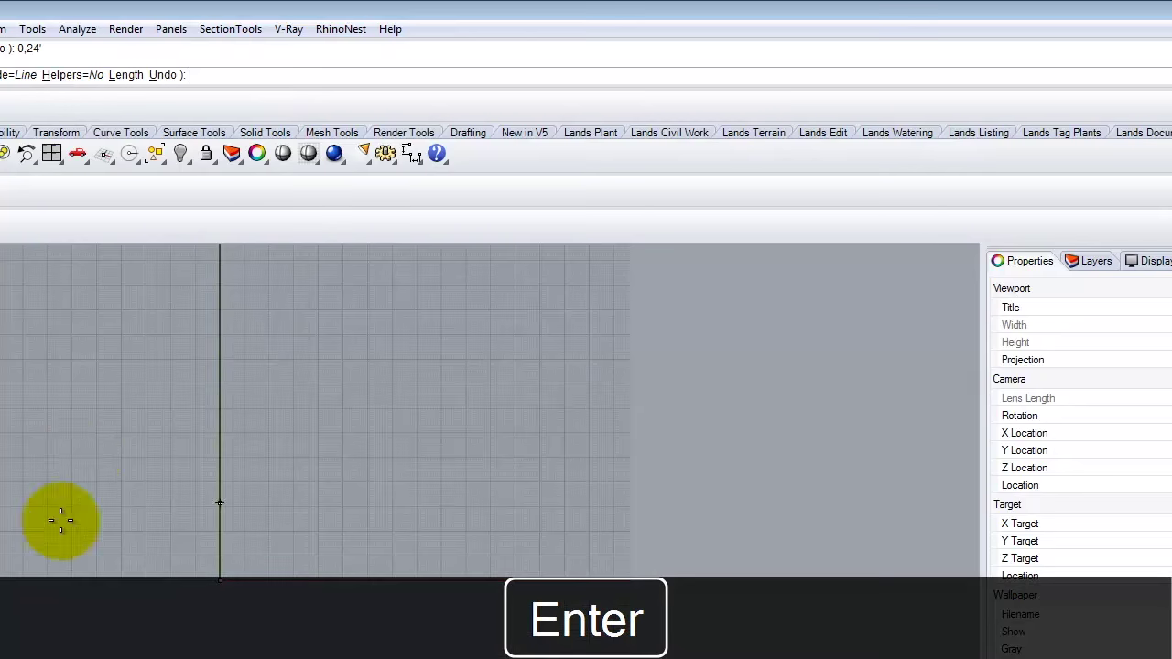
pyautogui.scroll(-3, 131, 556)
pyautogui.scroll(3, 348, 196)
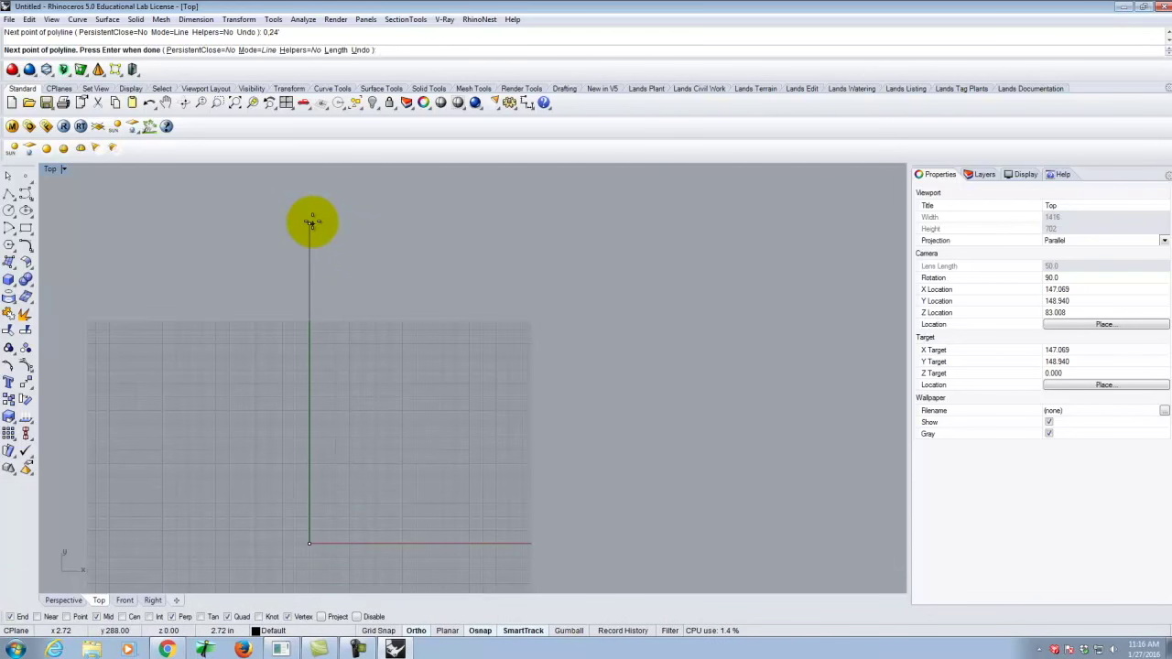
pyautogui.click(310, 222)
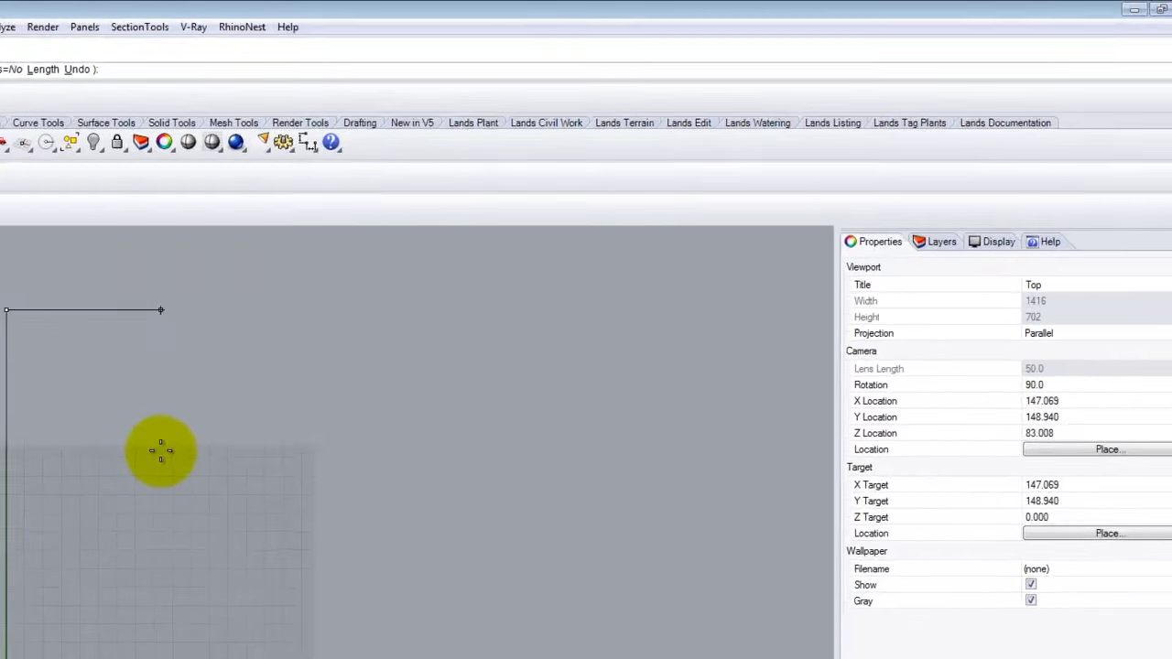
# Add the next polyline vertex at 12',24 for the top edge.
pyautogui.write("12'")
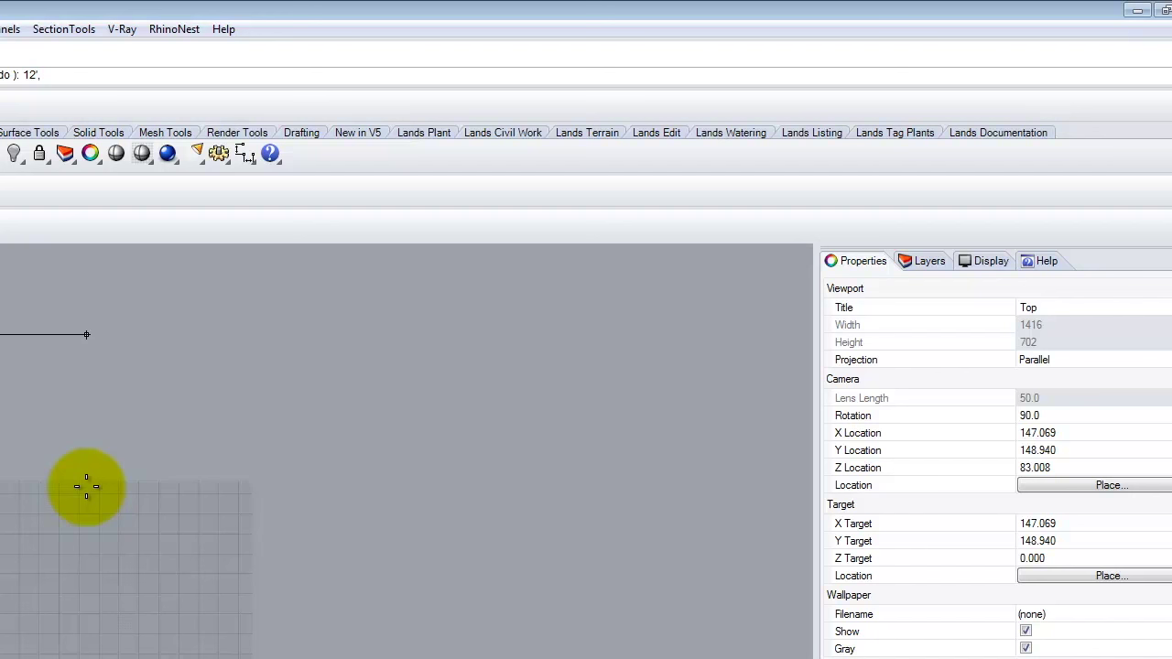
pyautogui.write(',24')
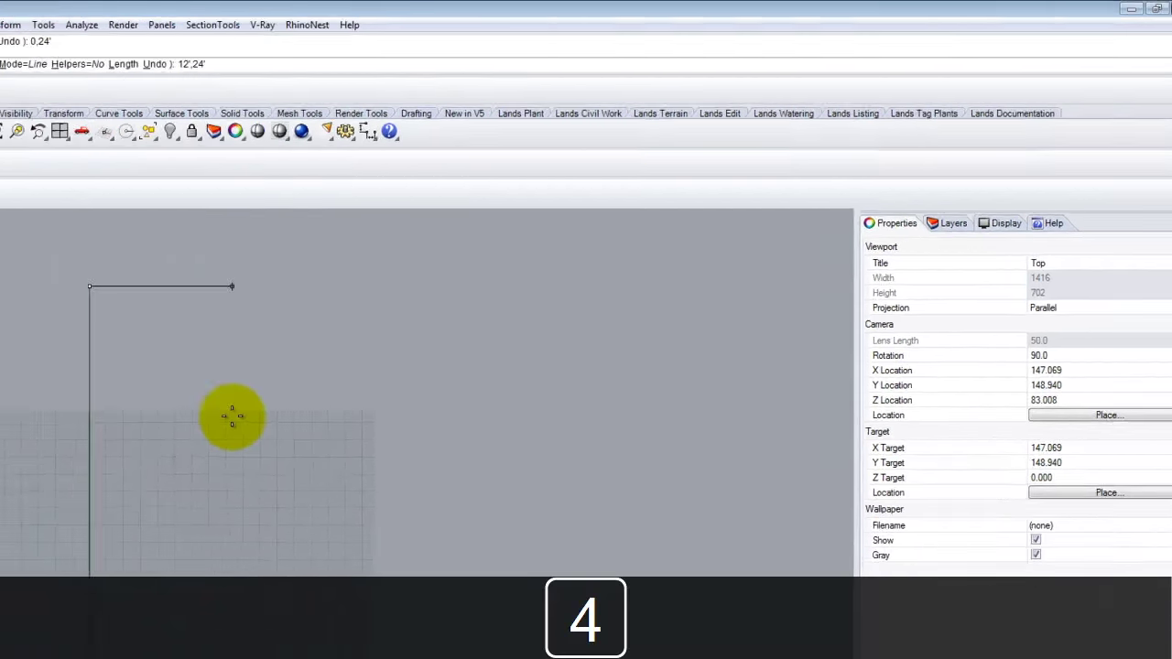
pyautogui.press('Return')
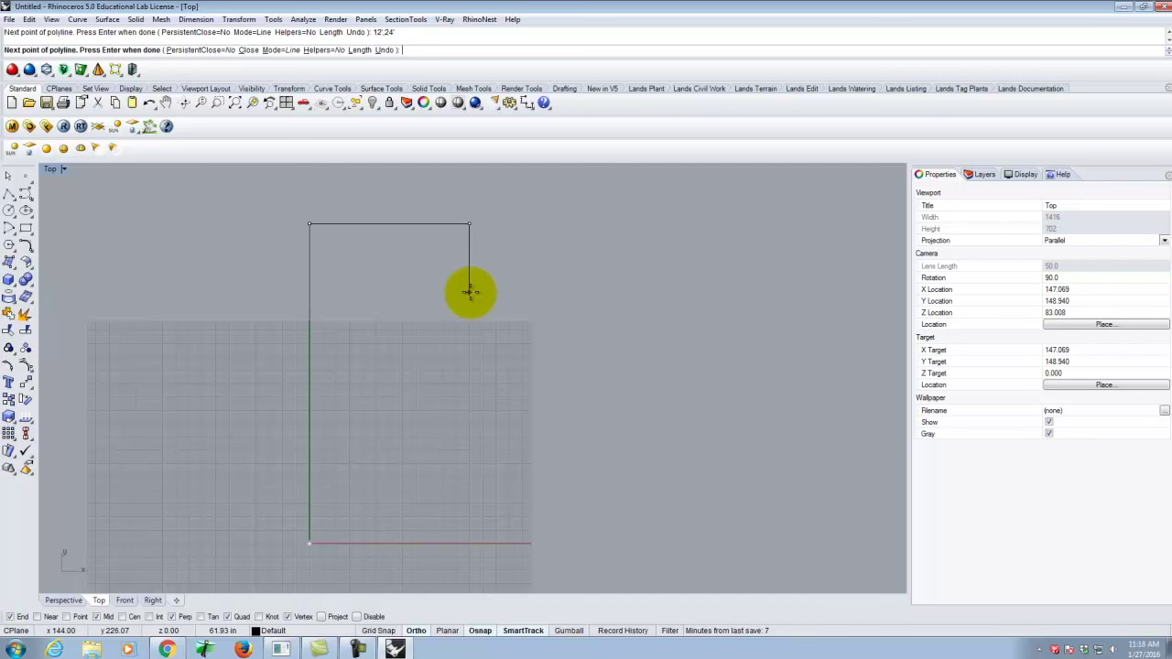
# Add a 6-foot segment straight down using @0,-6'.
pyautogui.write('@')
pyautogui.write('0,')
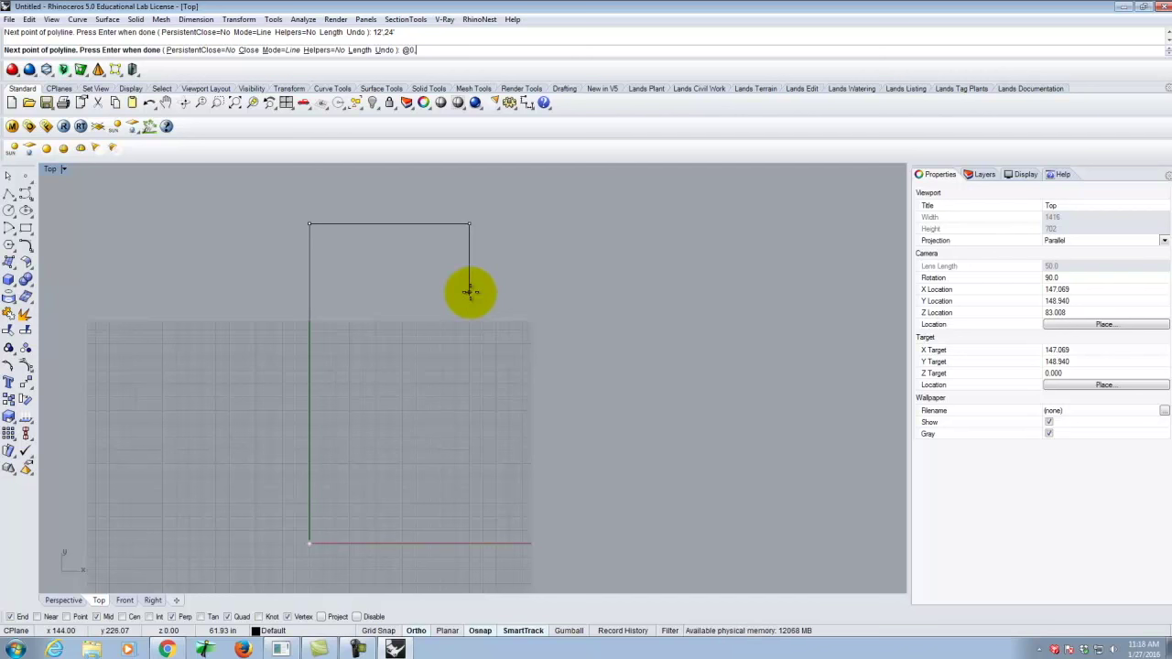
pyautogui.write('-6')
pyautogui.press('Return')
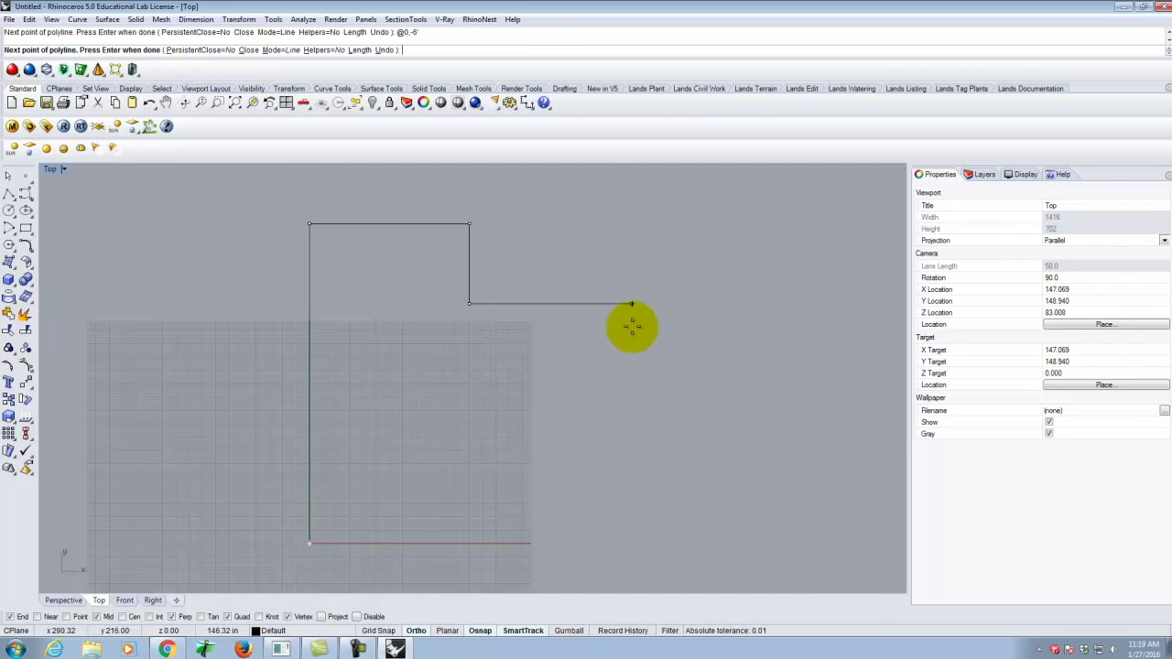
pyautogui.press('F8')
pyautogui.press('F8')
pyautogui.write("@12',0")
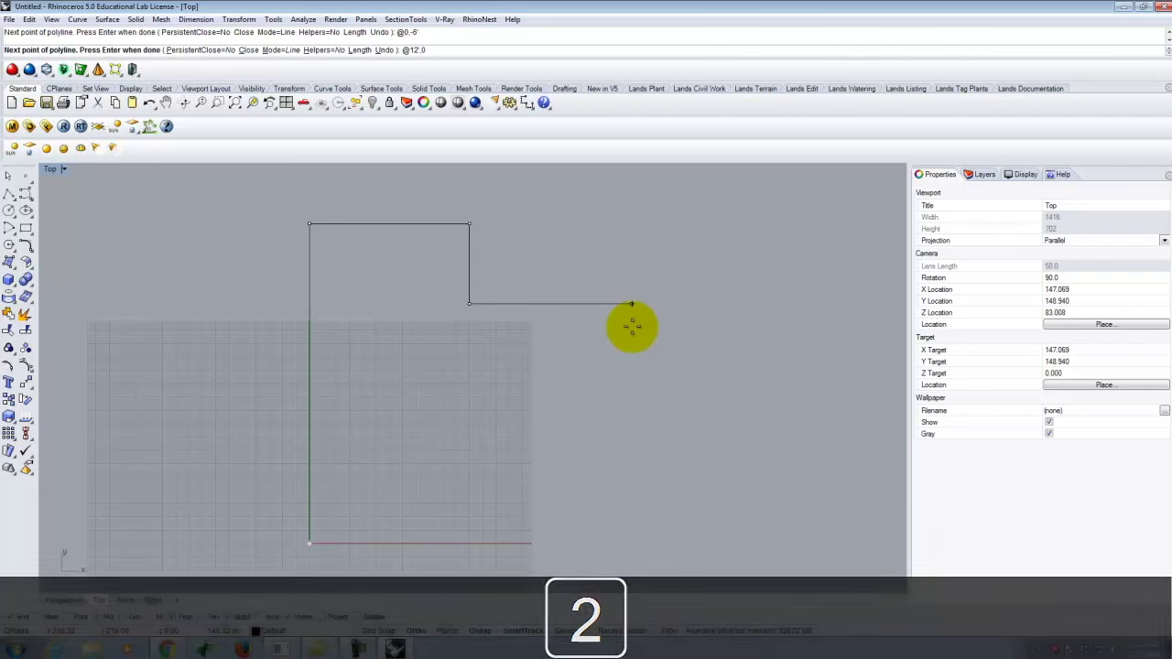
pyautogui.press('Return')
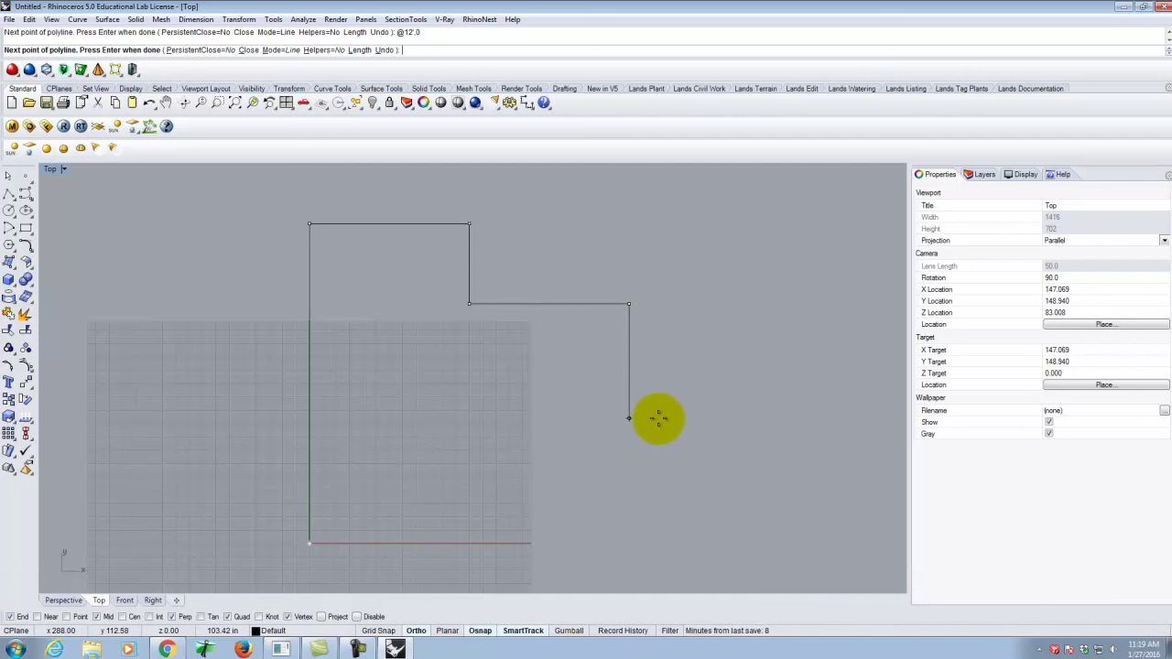
pyautogui.press('F8')
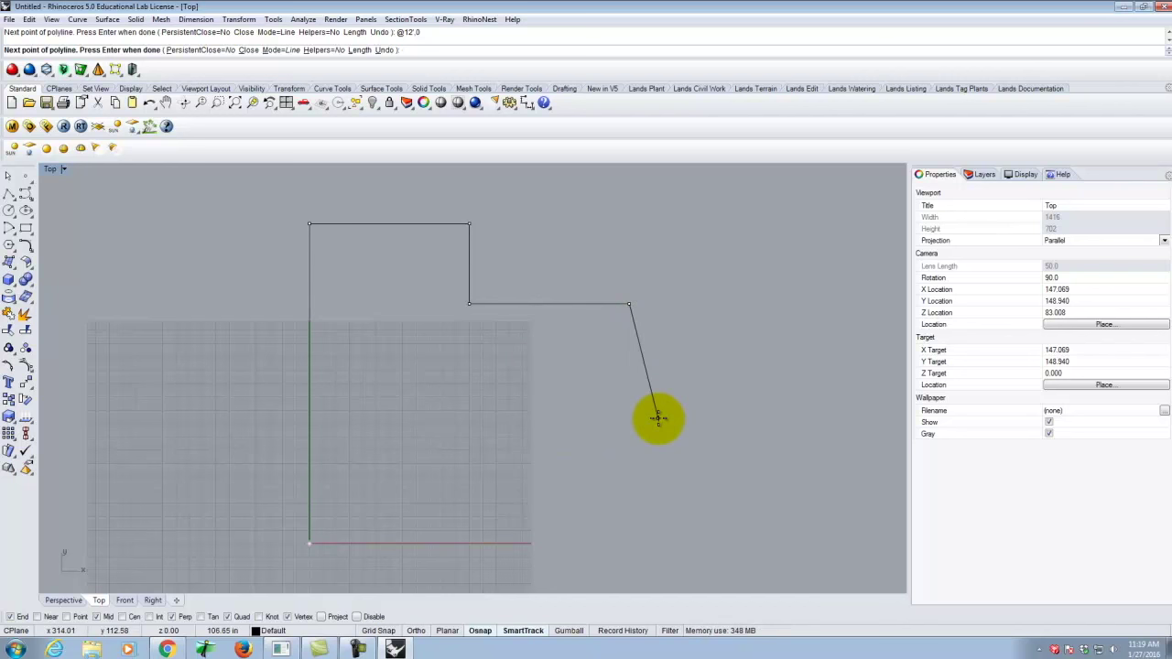
pyautogui.write('@')
pyautogui.press('BackSpace')
pyautogui.write('0,-12')
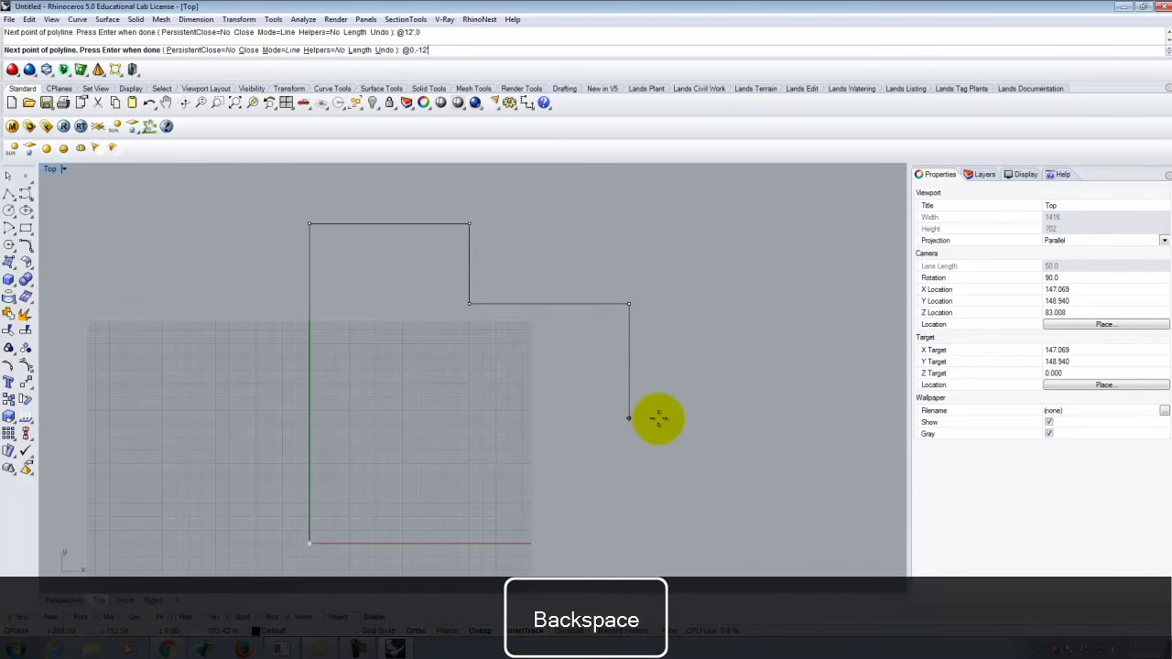
pyautogui.press('Return')
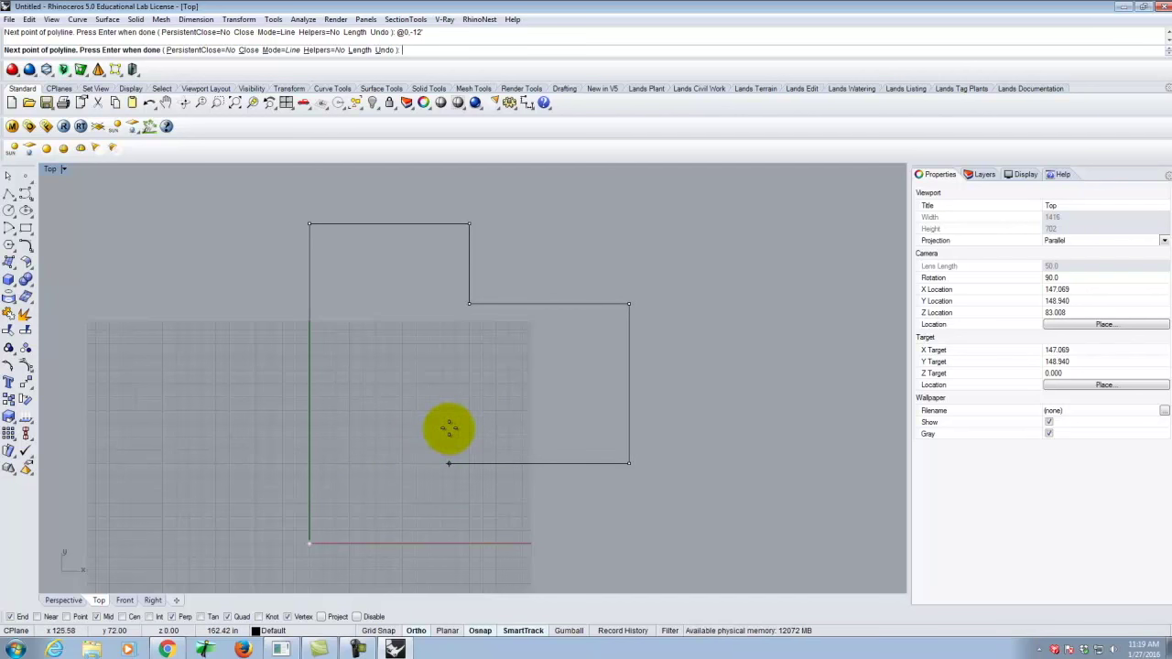
# Add the leftward segment and a 6' drop, then close the outline at 0,0.
pyautogui.write('12')
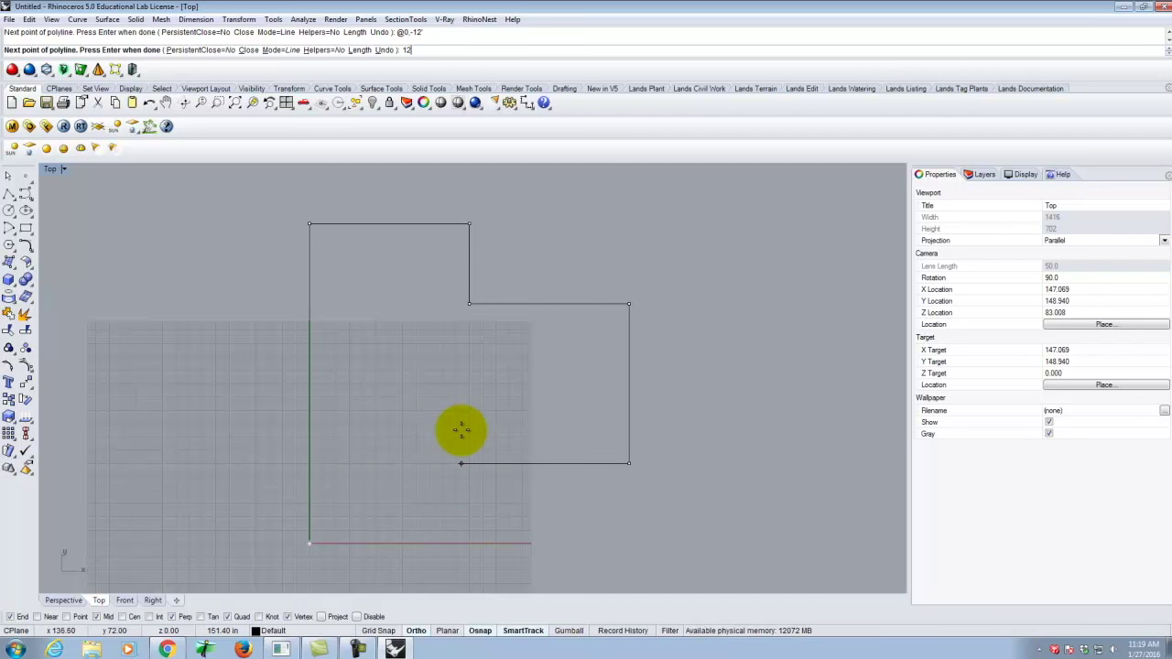
pyautogui.press('BackSpace')
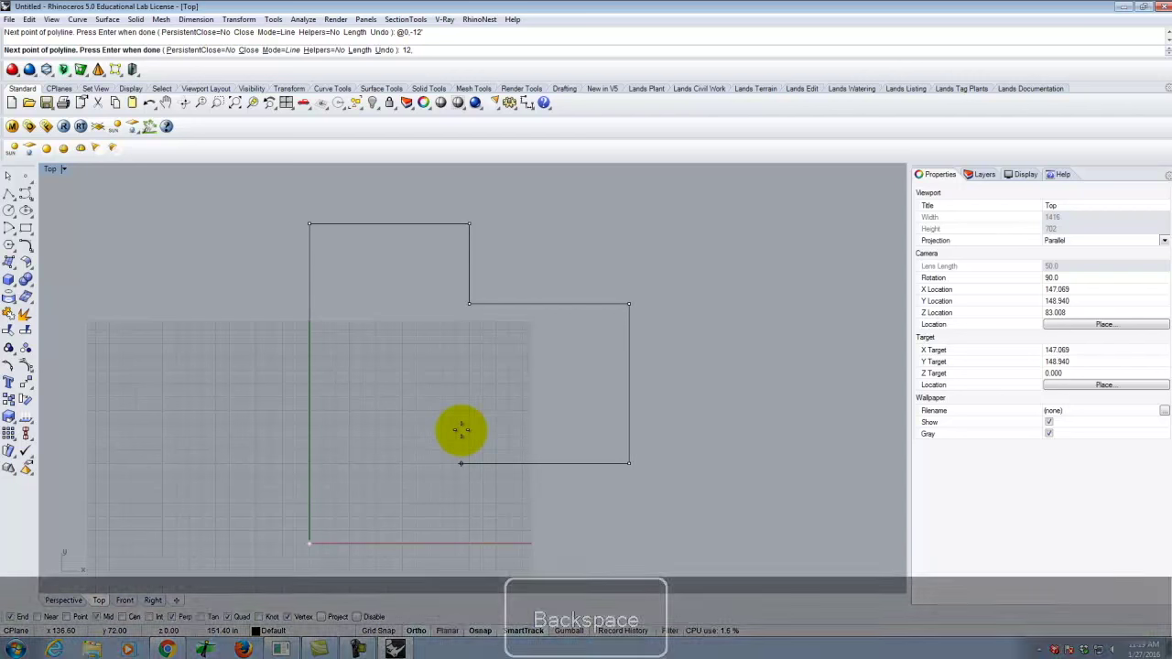
pyautogui.write("',")
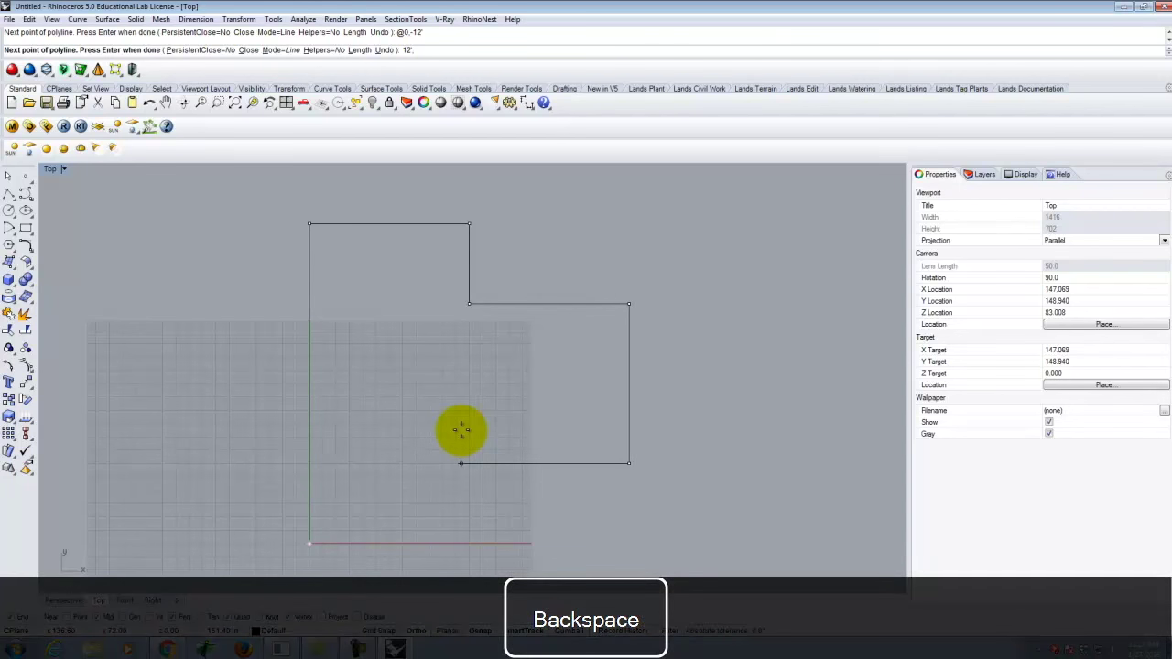
pyautogui.write('6')
pyautogui.write("'")
pyautogui.press('Return')
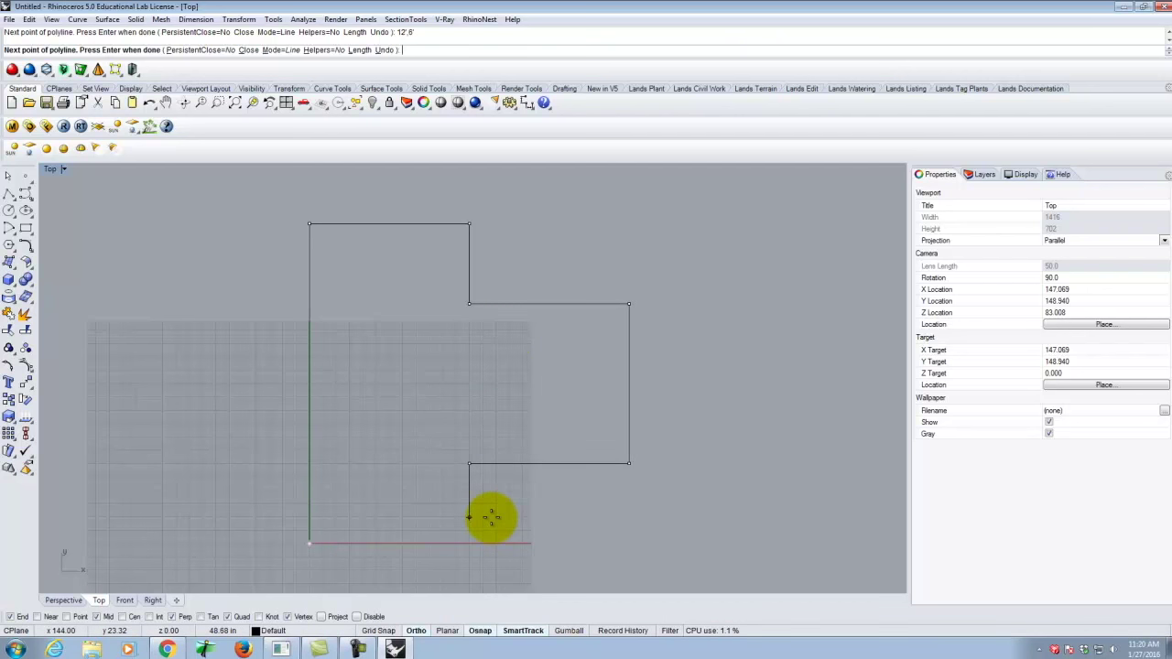
pyautogui.write('@-6')
pyautogui.press('BackSpace')
pyautogui.press('BackSpace')
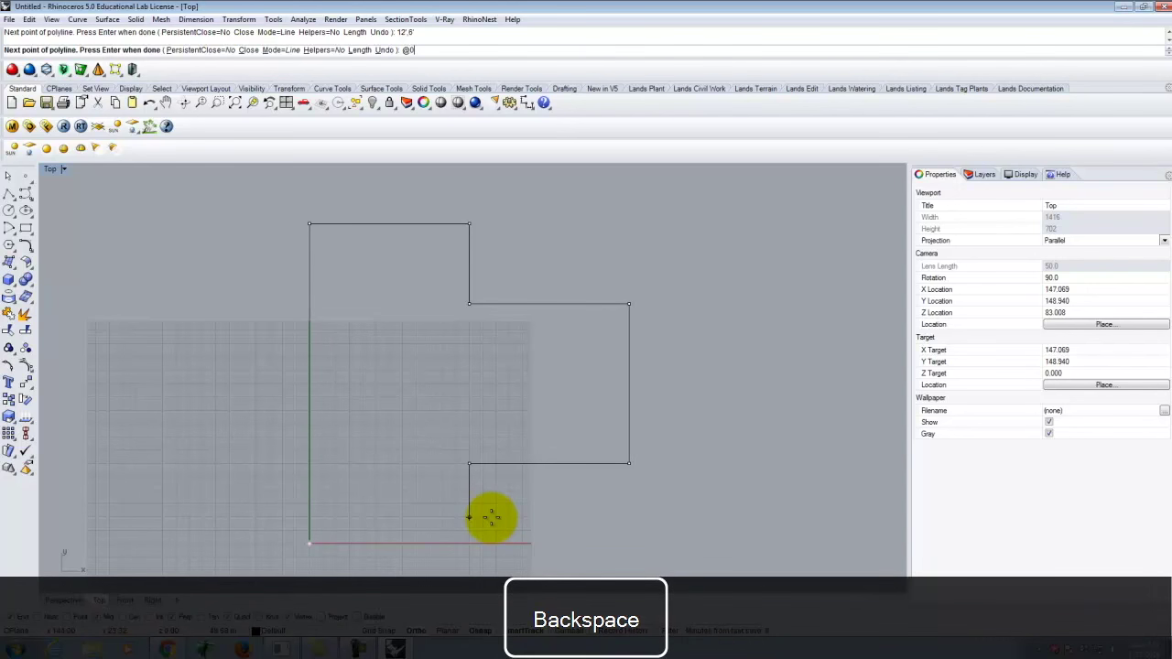
pyautogui.write("0,-6'")
pyautogui.press('Return')
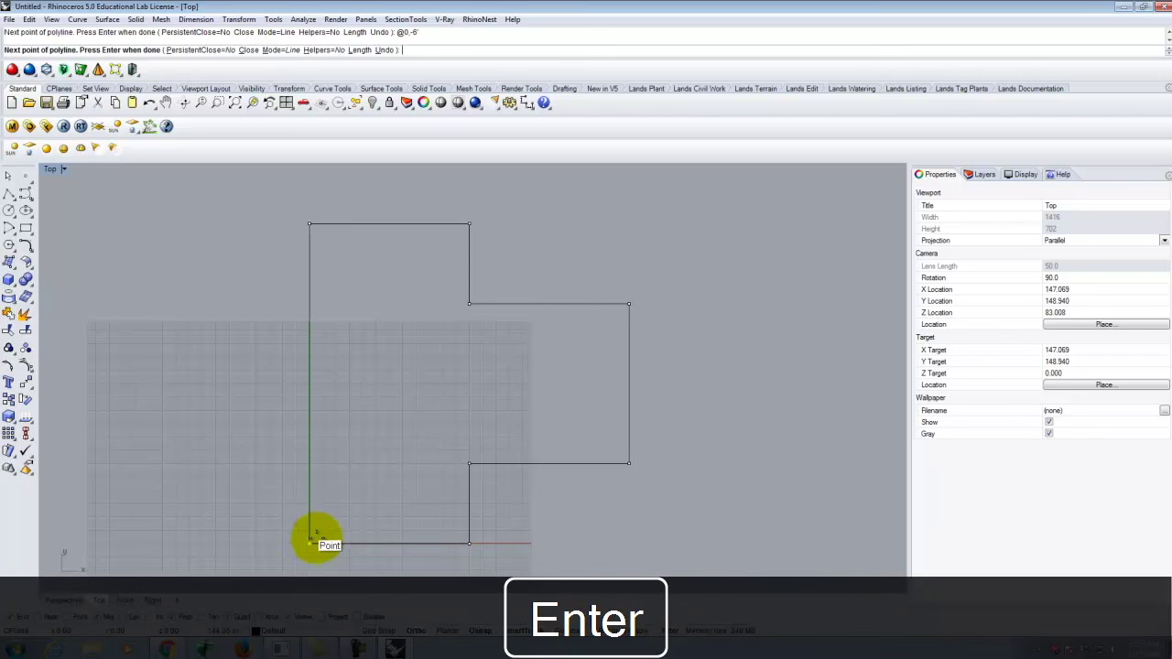
pyautogui.write('0,0')
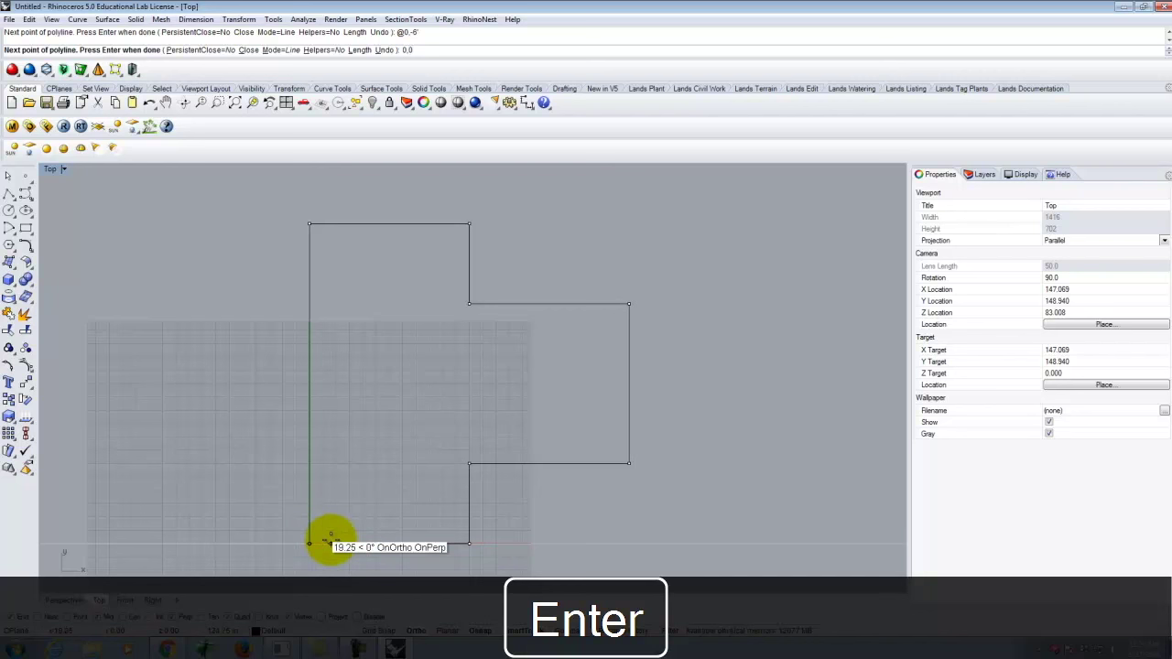
pyautogui.press('Return')
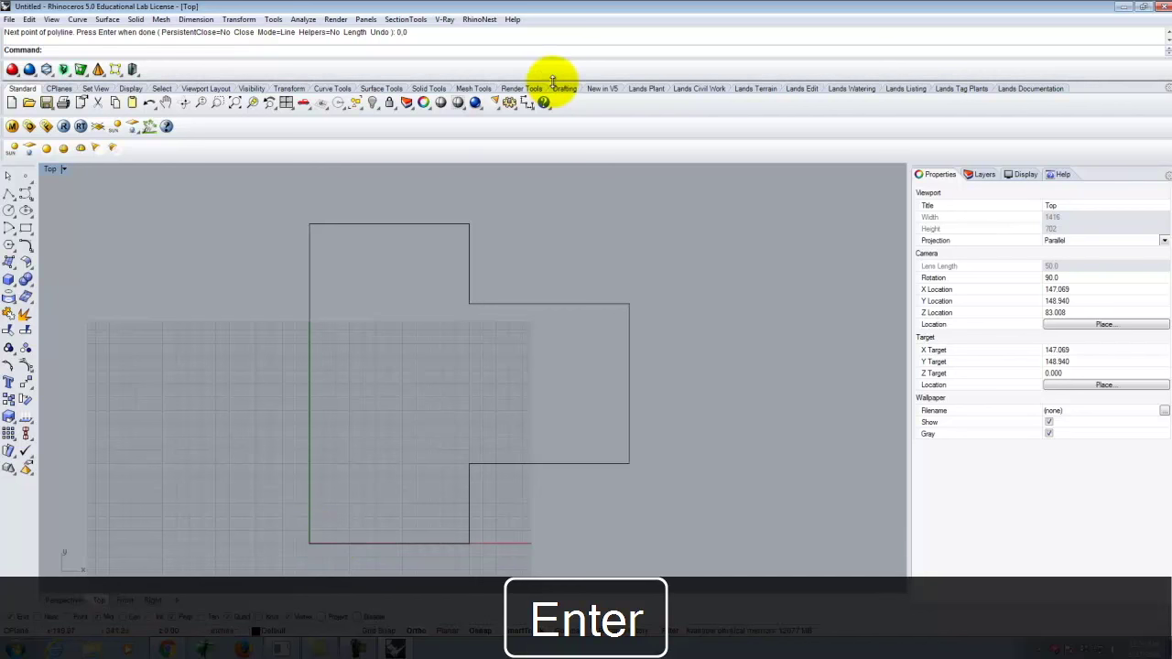
# Start a new polyline with its first point to the right of the outline.
pyautogui.click(130, 88)
pyautogui.scroll(-3, 458, 325)
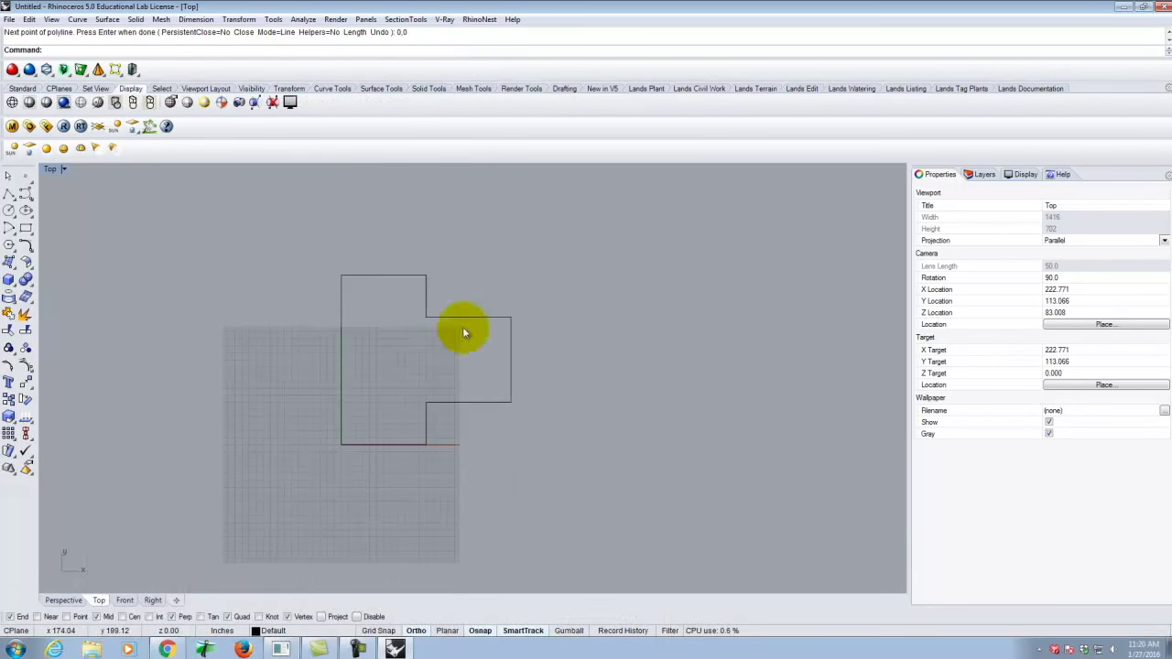
pyautogui.click(23, 88)
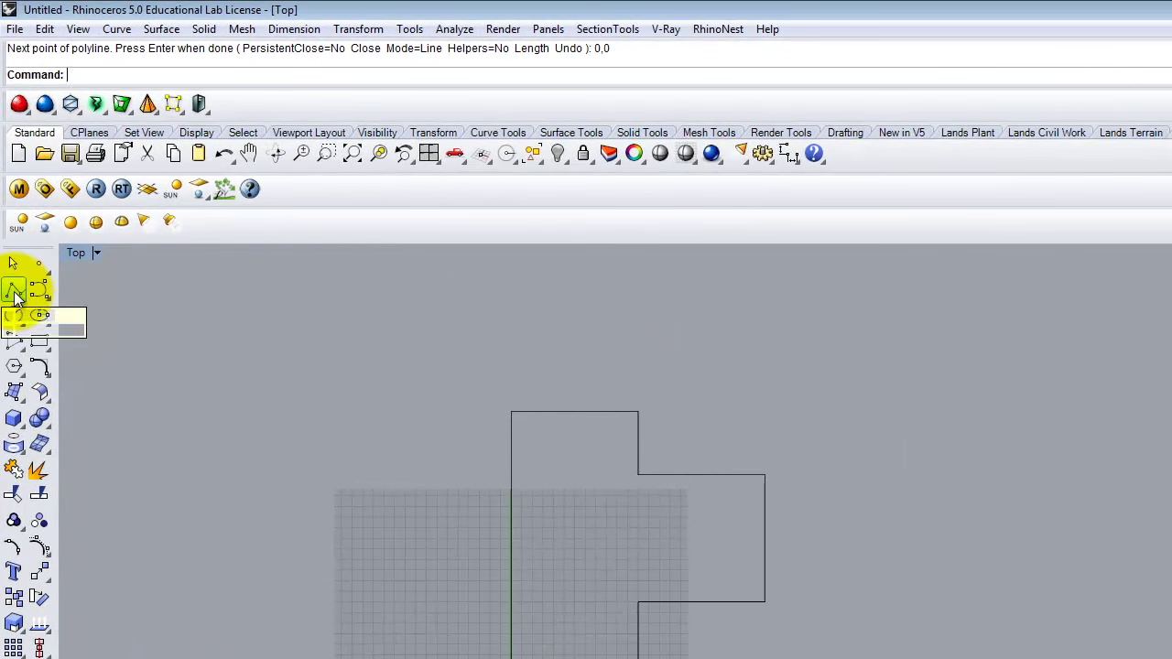
pyautogui.click(11, 214)
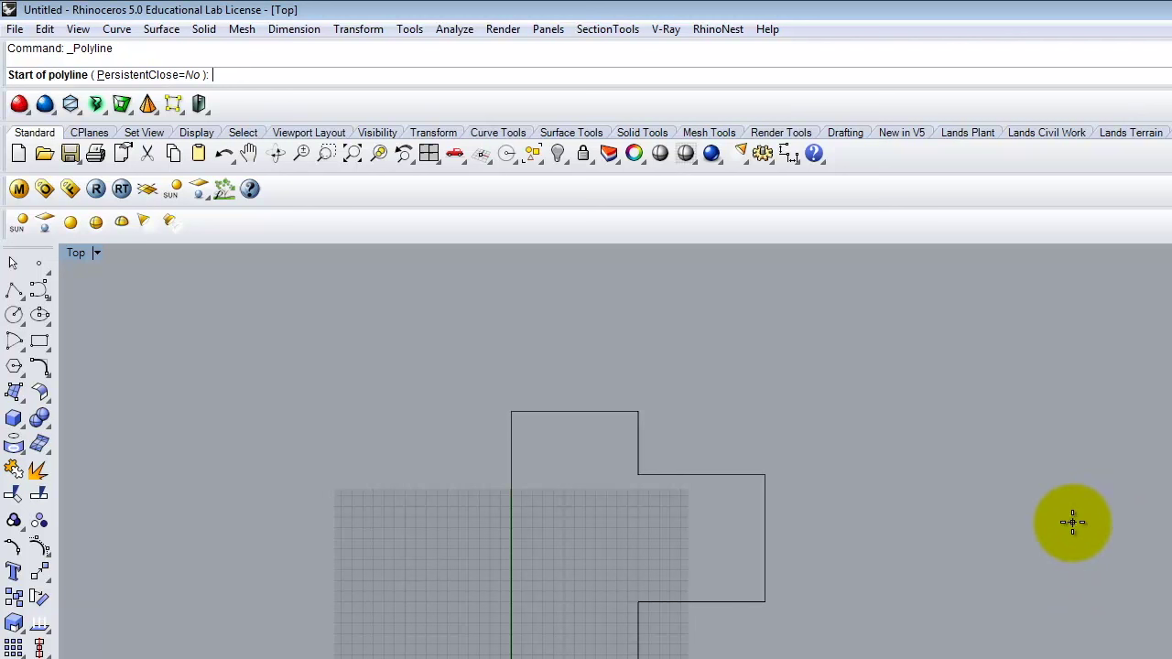
pyautogui.click(1072, 522)
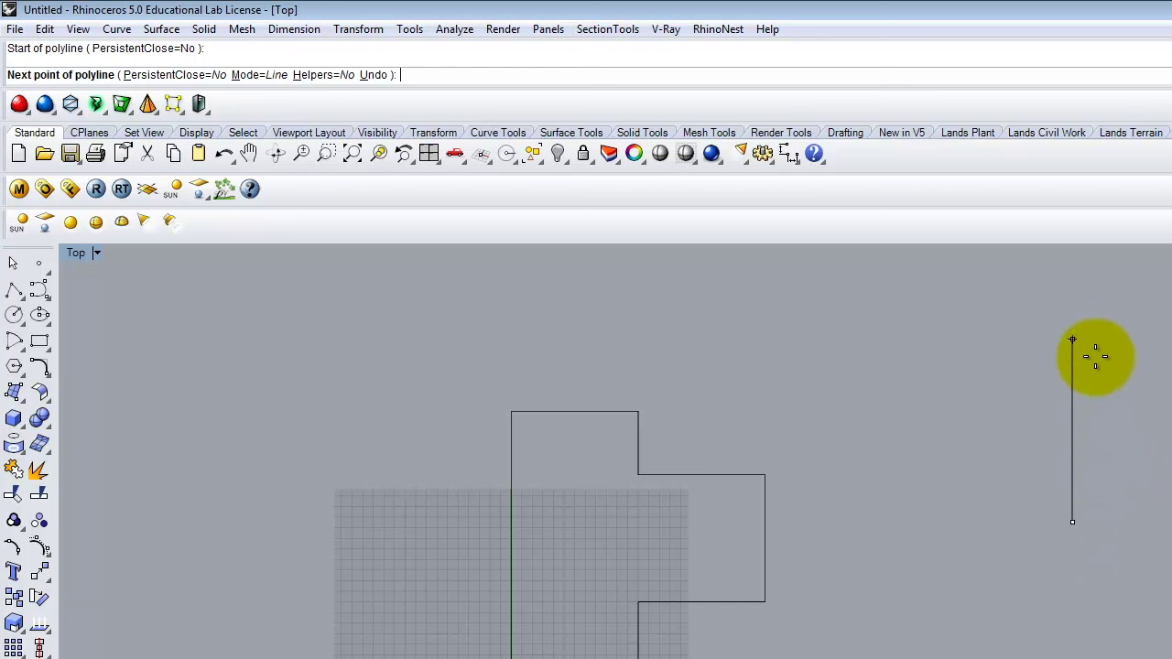
# Lock the first segment length to 24' and toggle Ortho off and back on.
pyautogui.write('24')
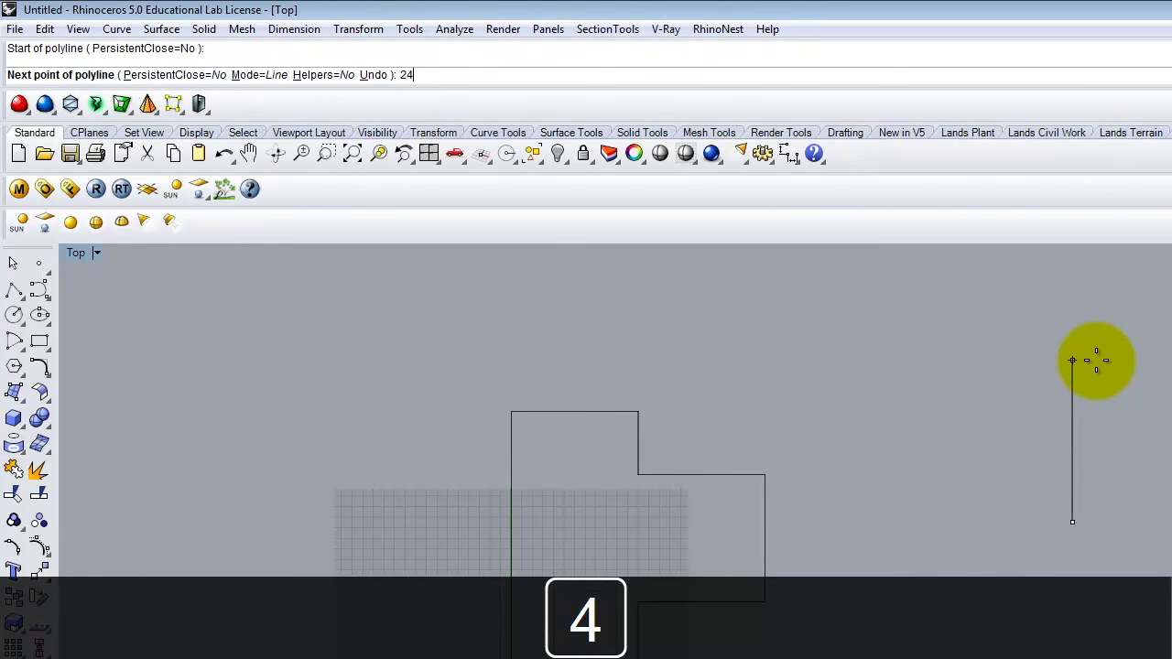
pyautogui.write("'")
pyautogui.press('Return')
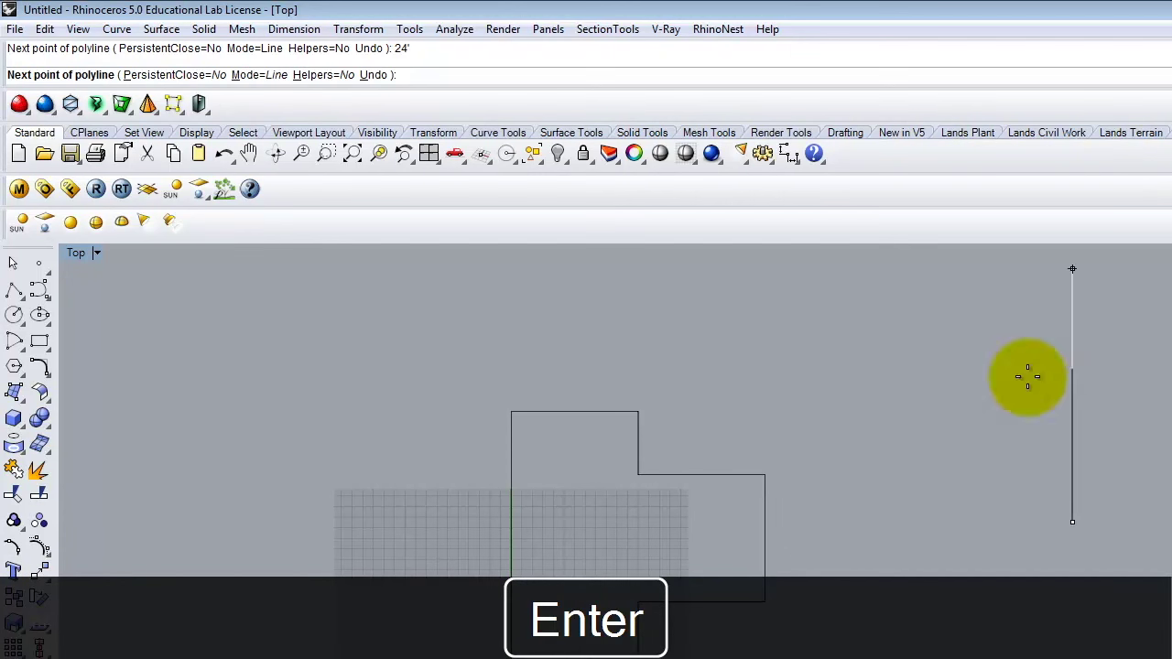
pyautogui.scroll(-2, 1126, 597)
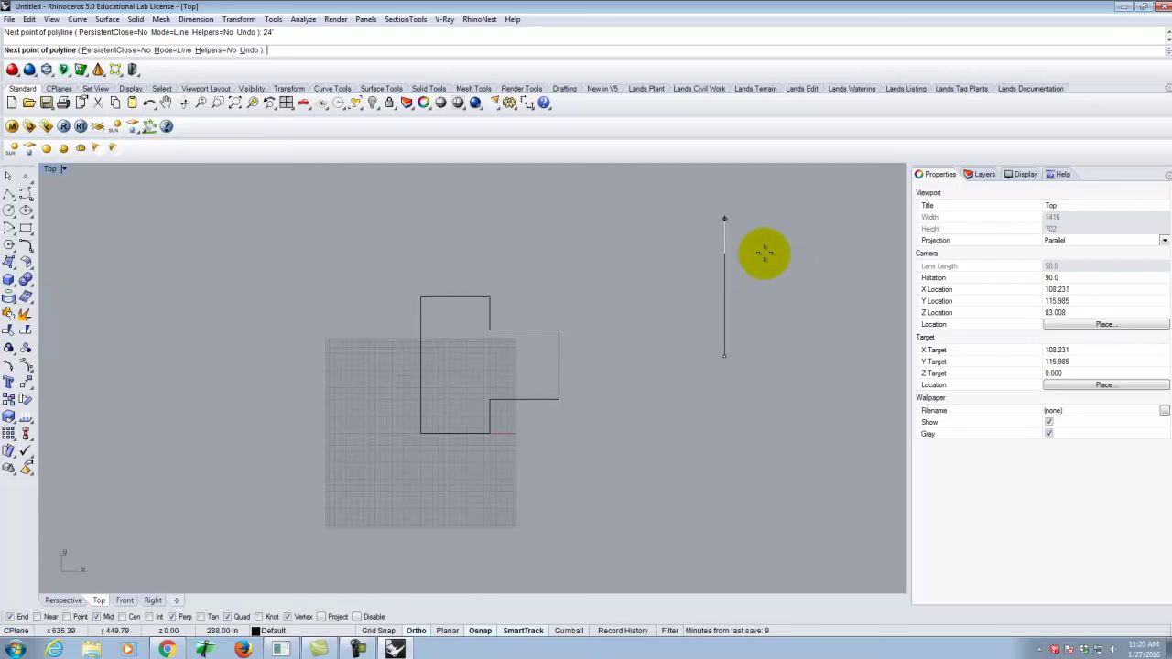
pyautogui.click(417, 631)
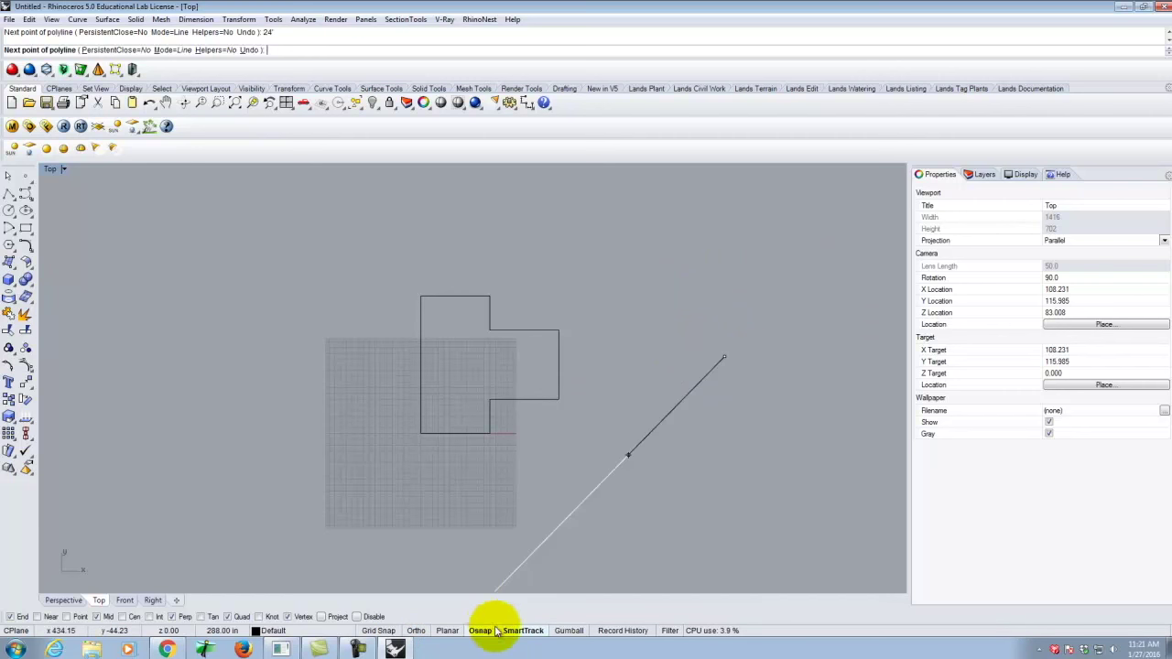
pyautogui.click(414, 630)
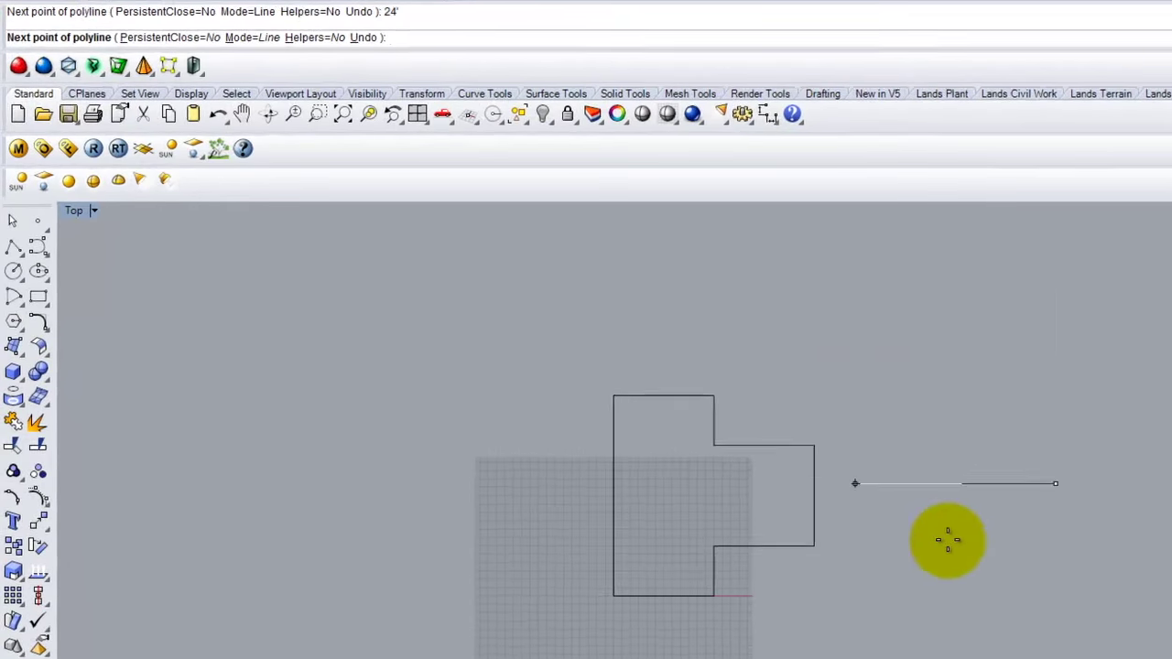
# Fix the 24' segment upward, then a 12' segment right and a 6' segment down.
pyautogui.scroll(-3, 636, 398)
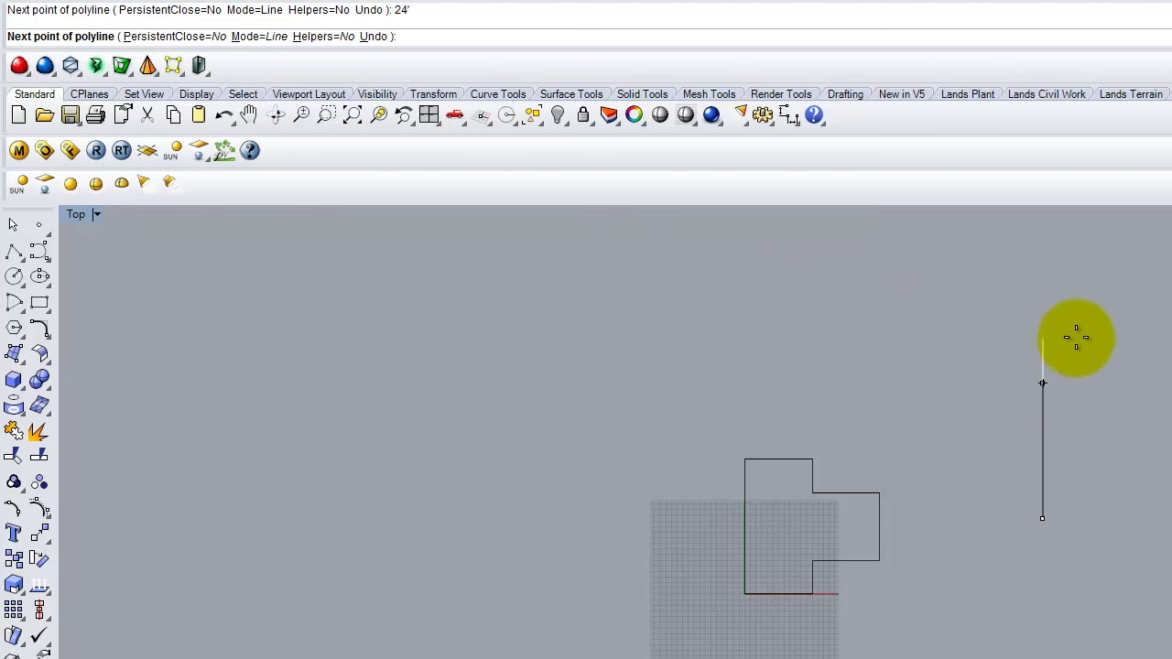
pyautogui.click(1044, 312)
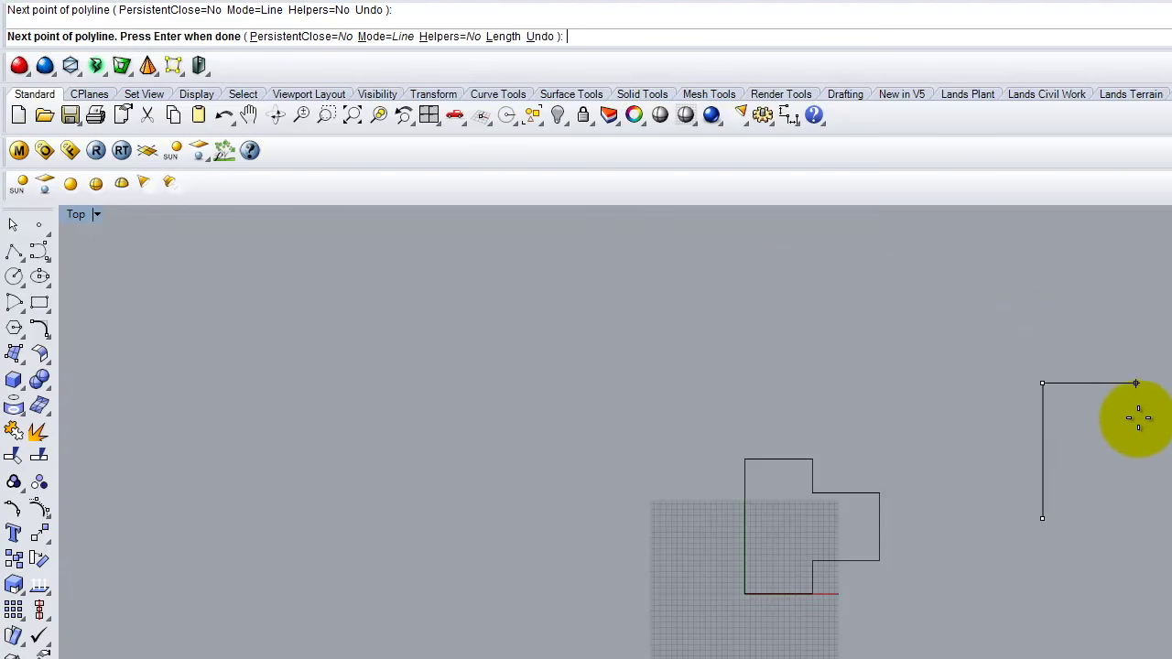
pyautogui.write("12'")
pyautogui.press('Return')
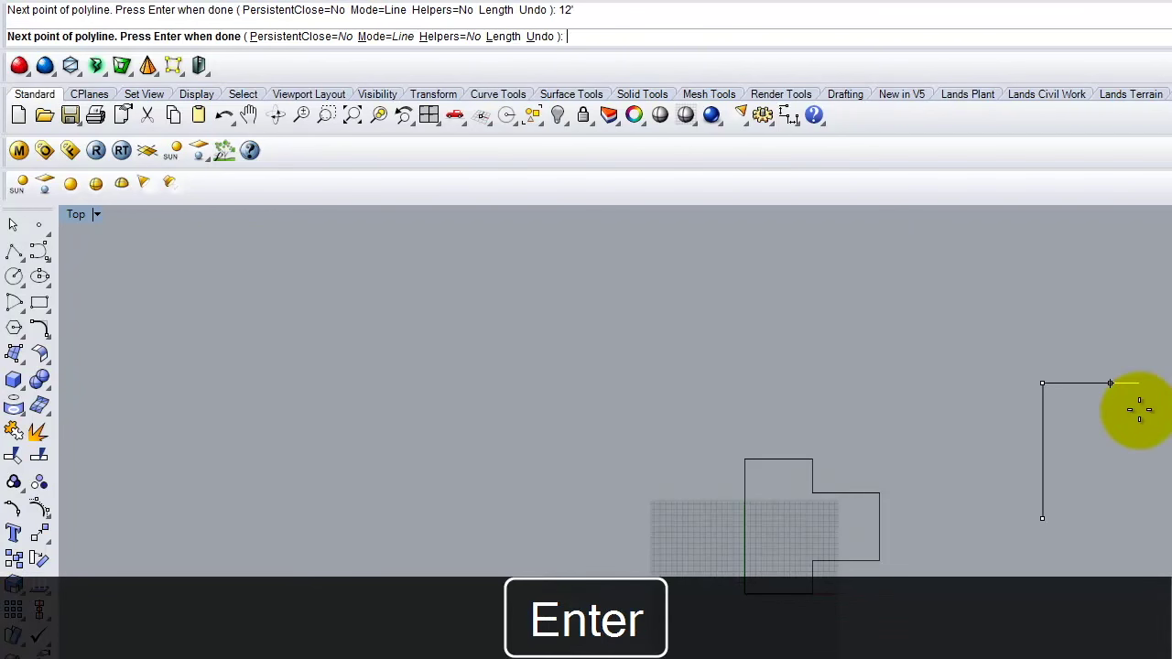
pyautogui.click(1141, 406)
pyautogui.write("6'")
pyautogui.press('Return')
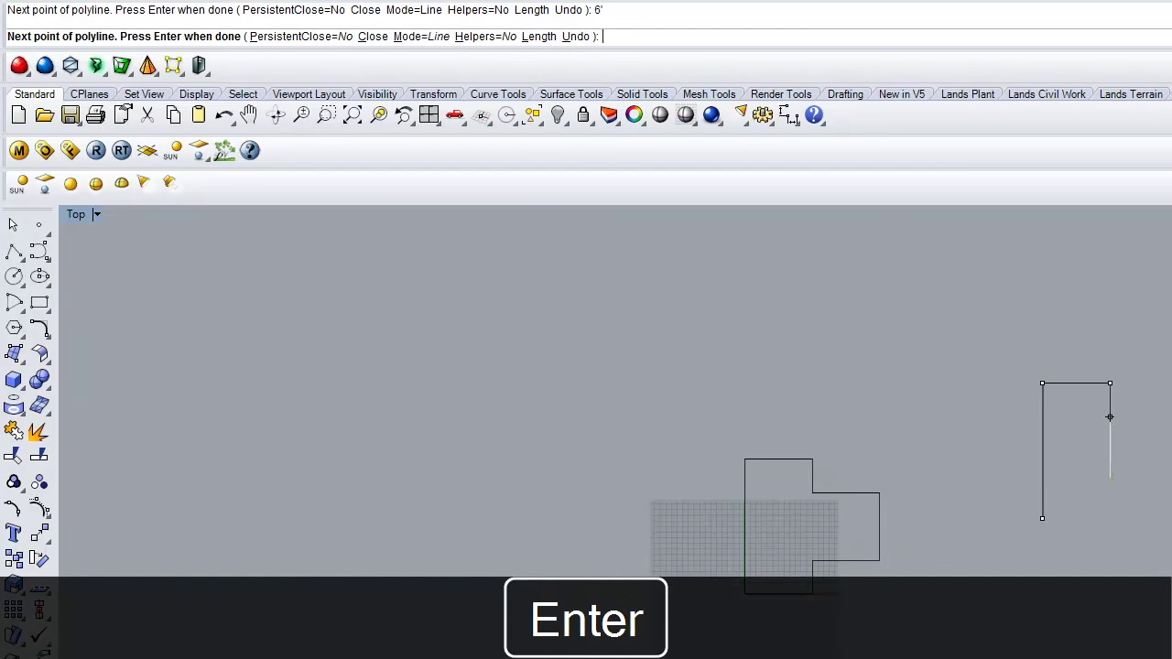
pyautogui.click(1165, 563)
# Add the 12' horizontal and 6' downward segments, then close the outline at its start.
pyautogui.write("12'")
pyautogui.press('Return')
pyautogui.write("12'")
pyautogui.press('Return')
pyautogui.write('12')
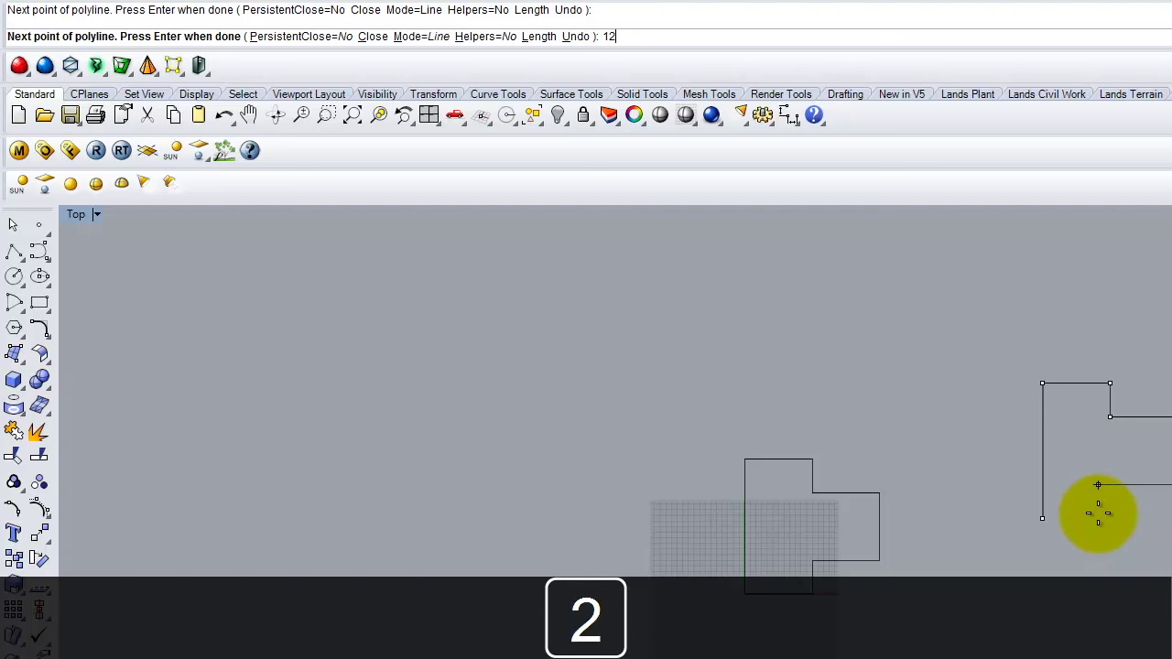
pyautogui.press('Return')
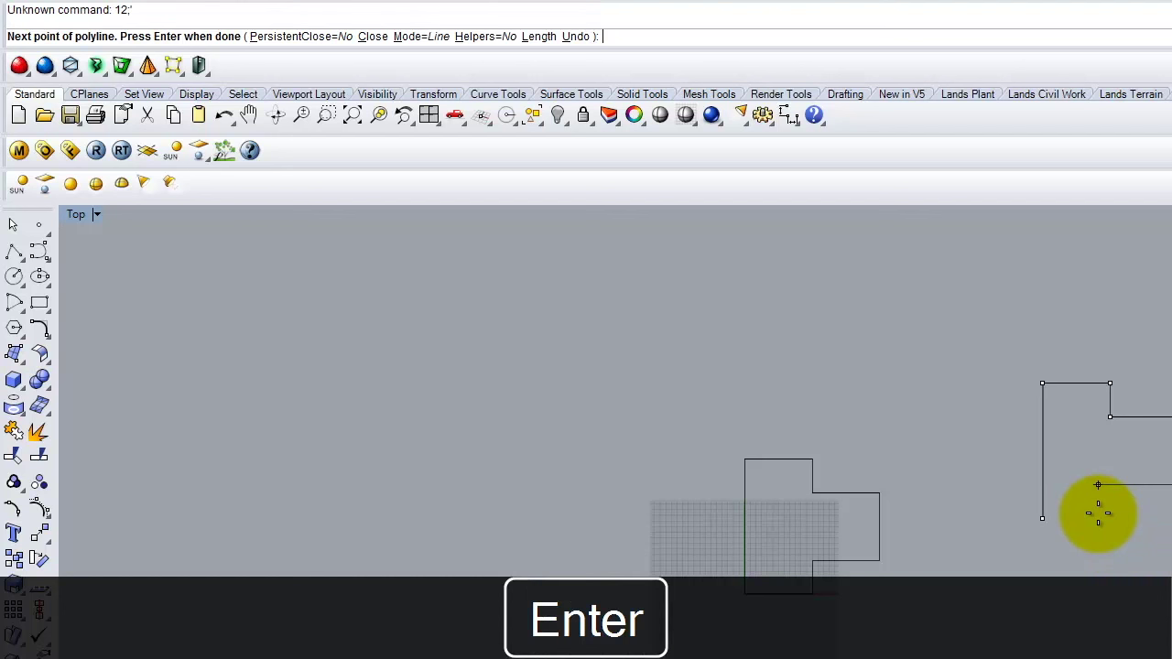
pyautogui.write("12'")
pyautogui.press('Return')
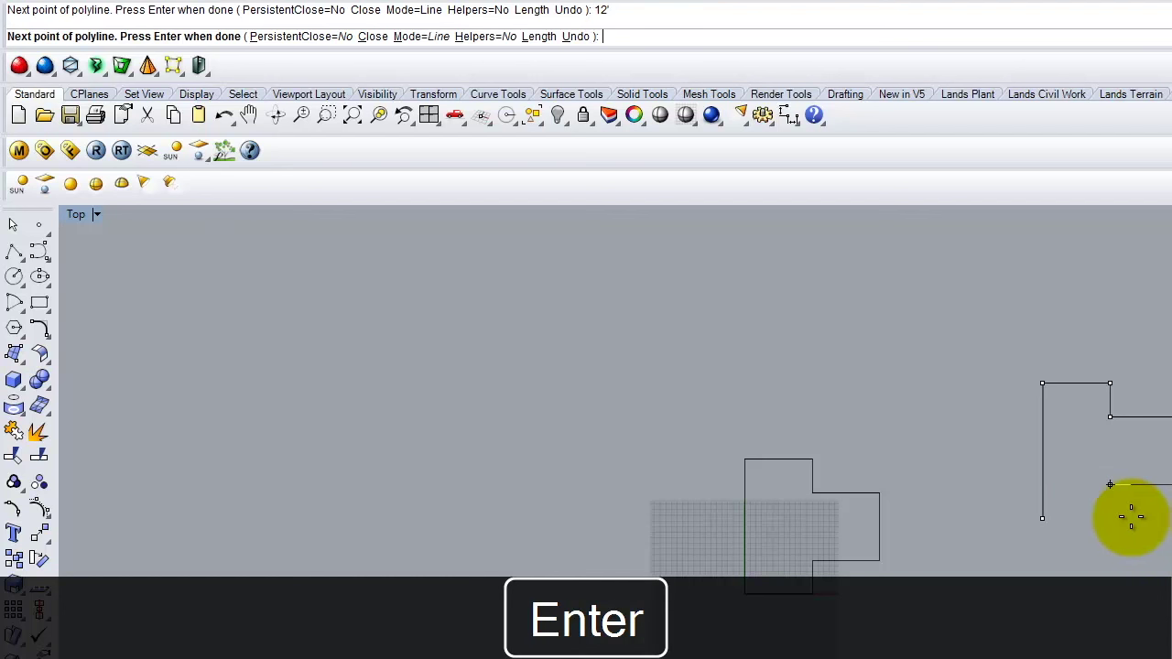
pyautogui.write("6'")
pyautogui.press('Return')
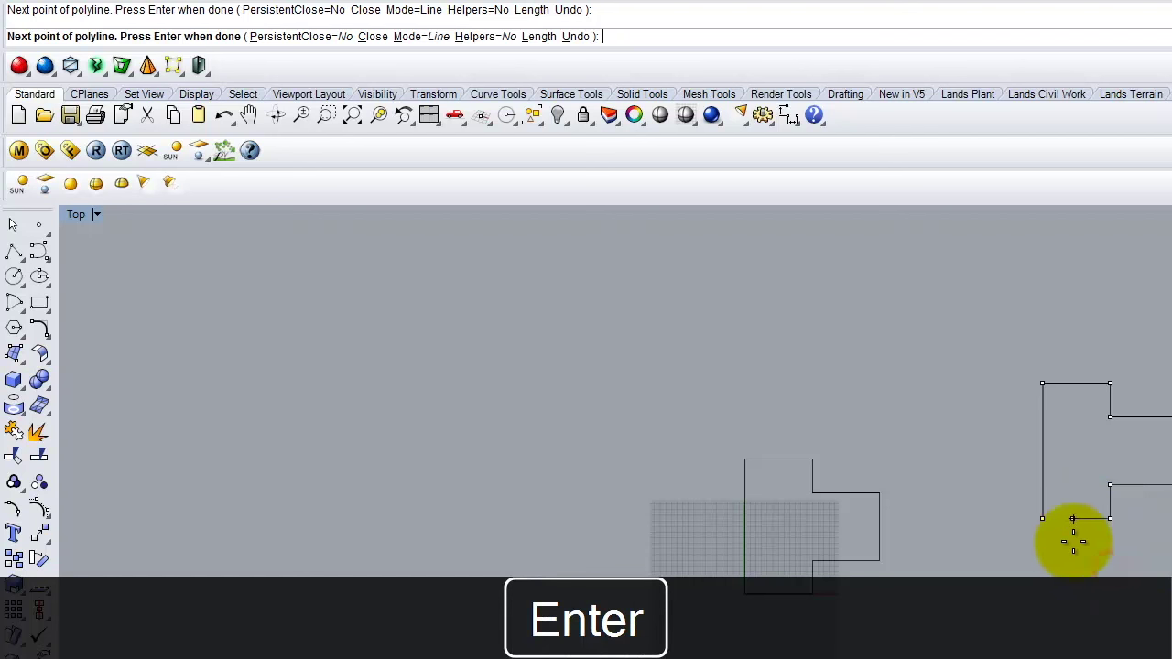
pyautogui.click(1041, 519)
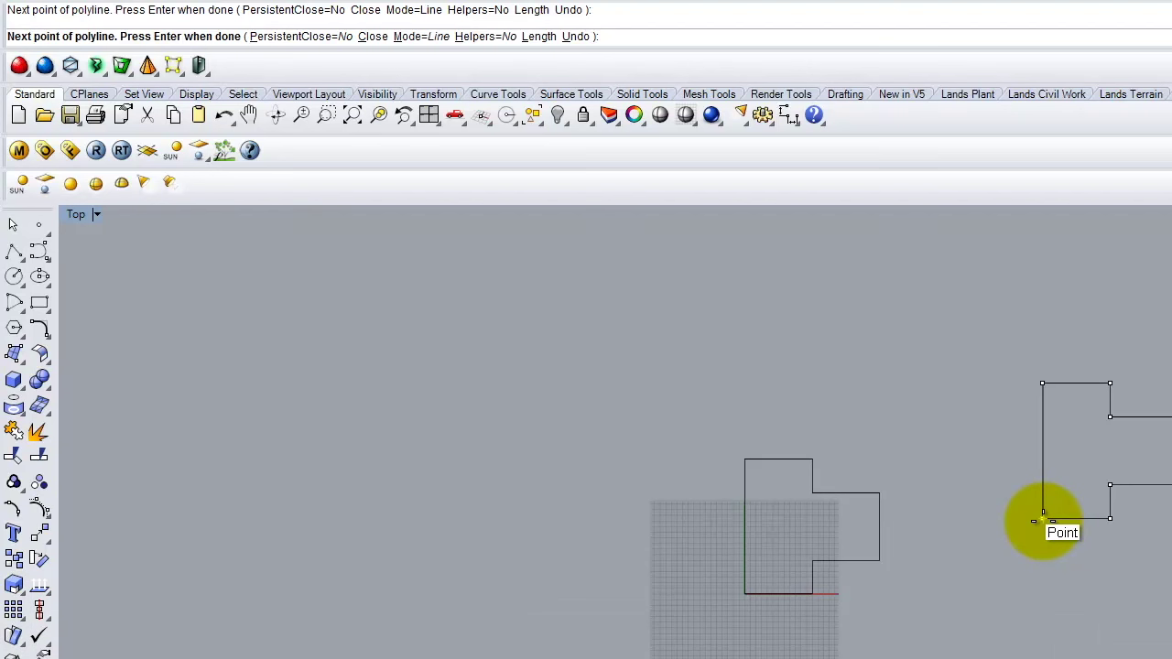
pyautogui.press('Return')
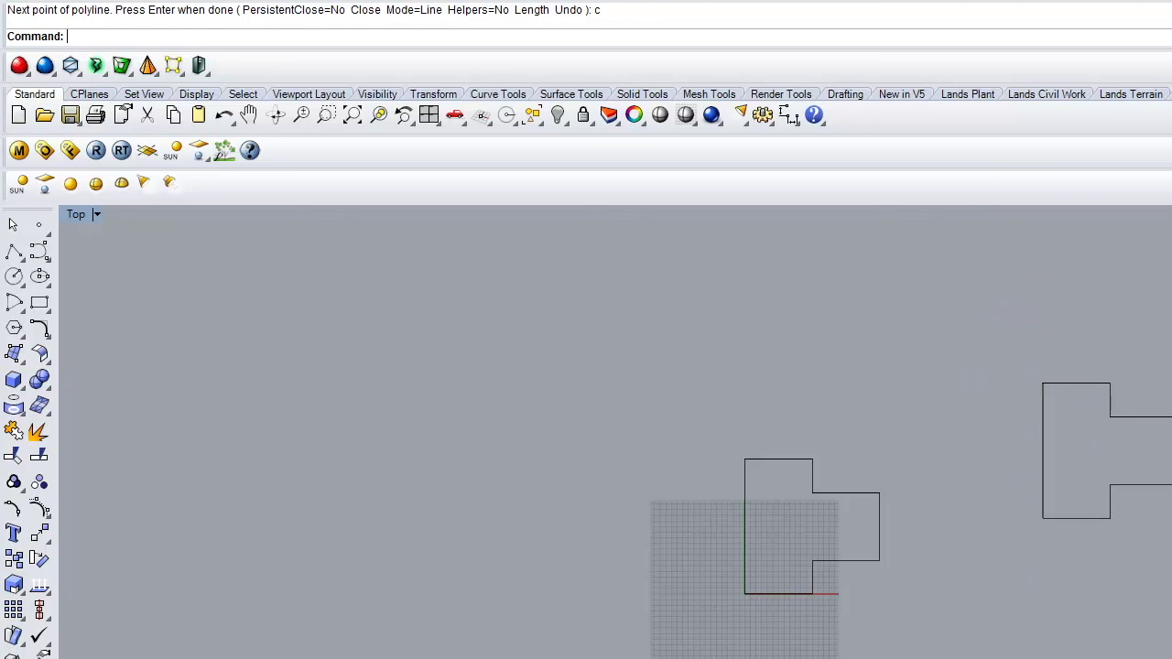
pyautogui.click(13, 256)
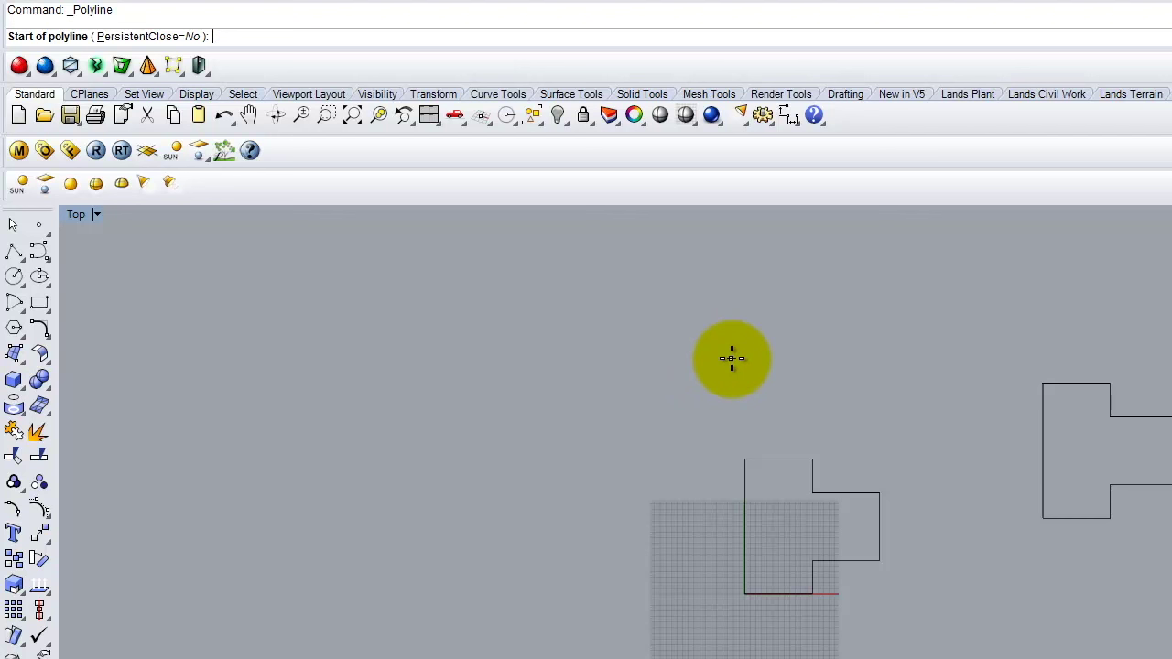
pyautogui.click(730, 360)
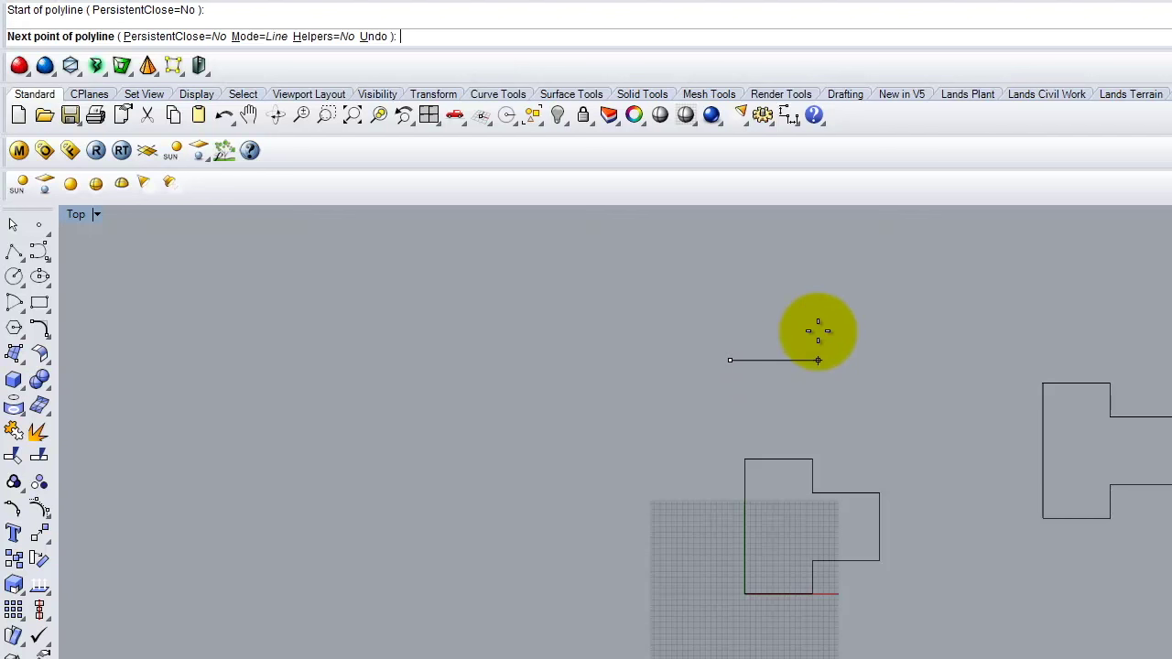
pyautogui.write('@12",6"')
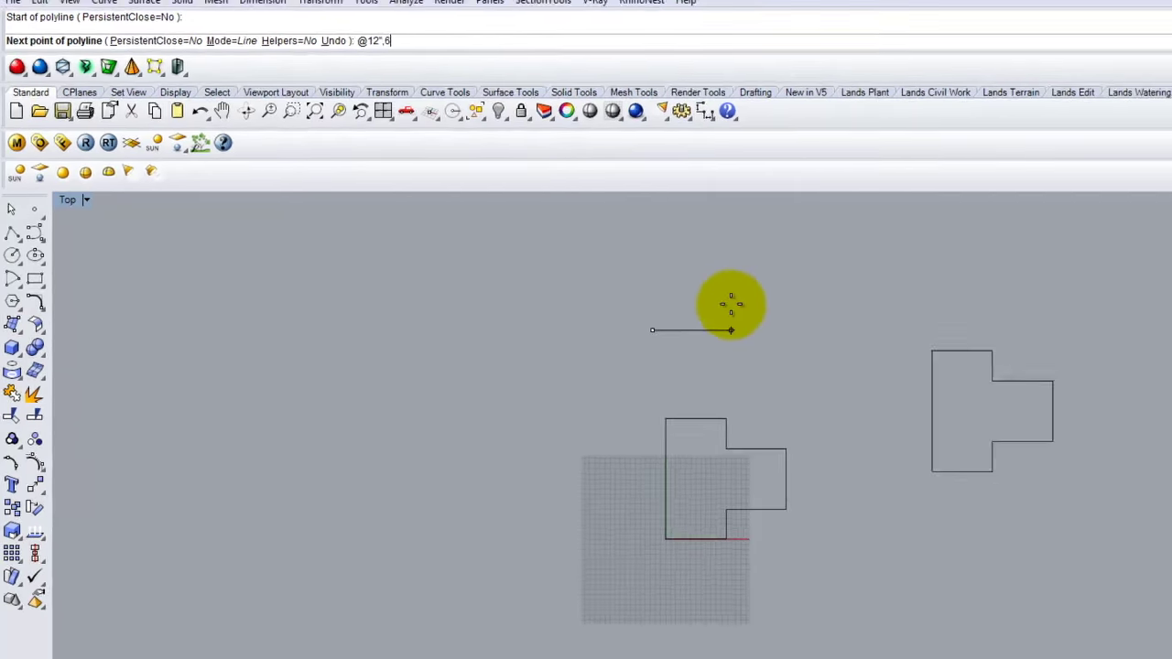
pyautogui.press('Return')
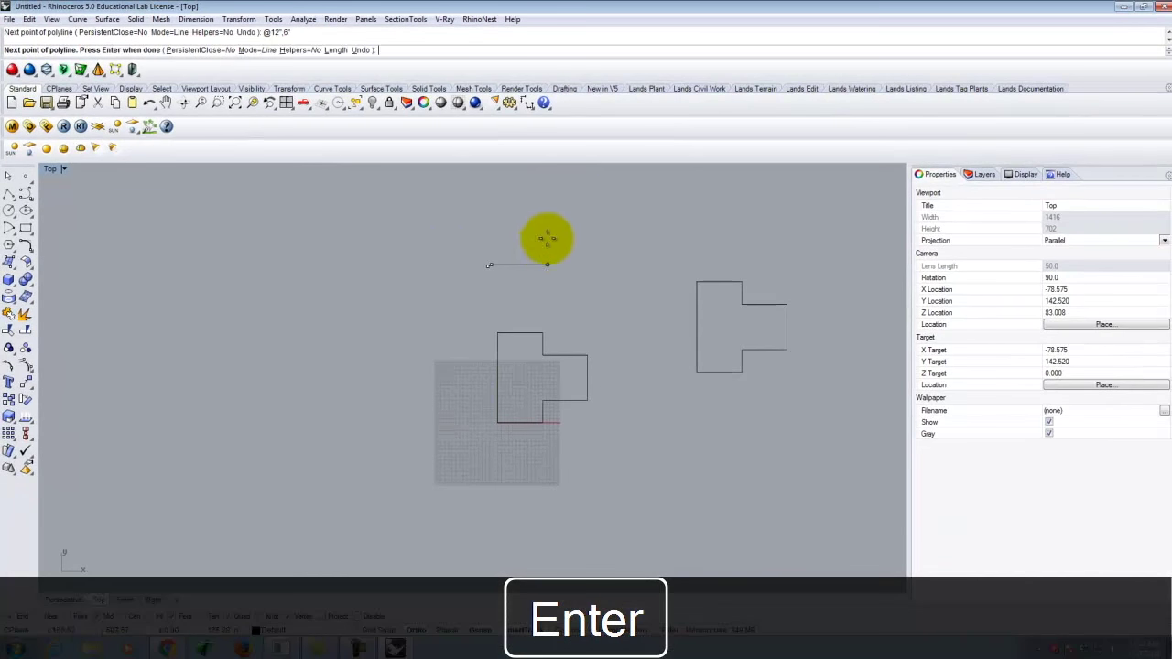
pyautogui.press('Return')
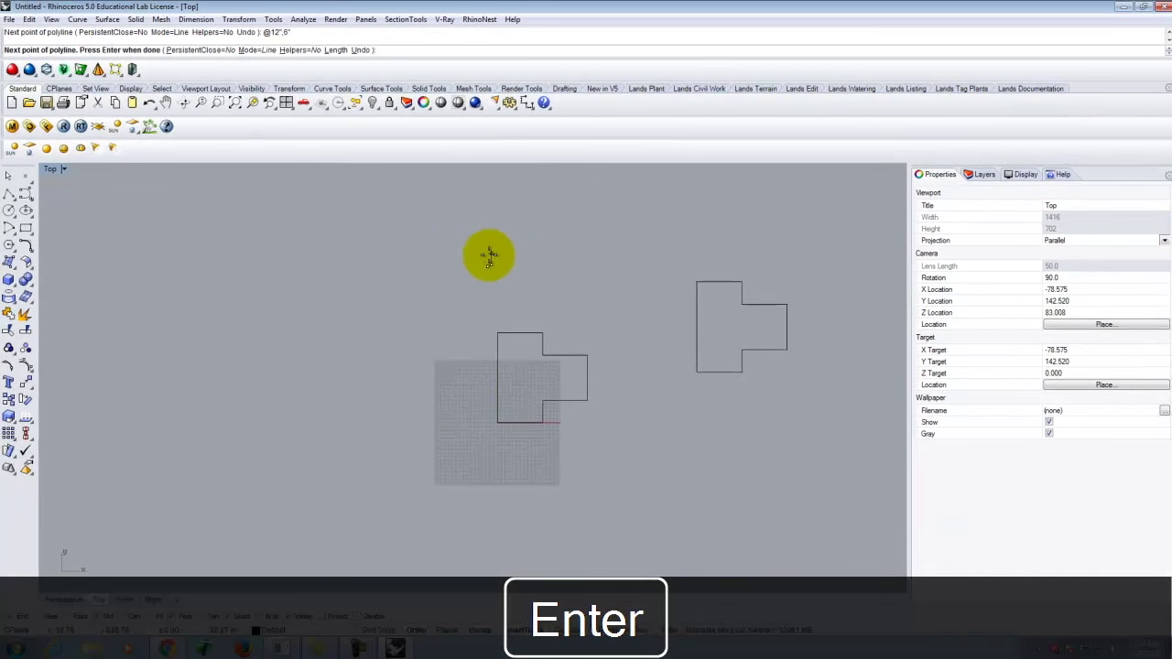
pyautogui.moveTo(489, 253); pyautogui.dragTo(523, 306, button='right')
pyautogui.press('Return')
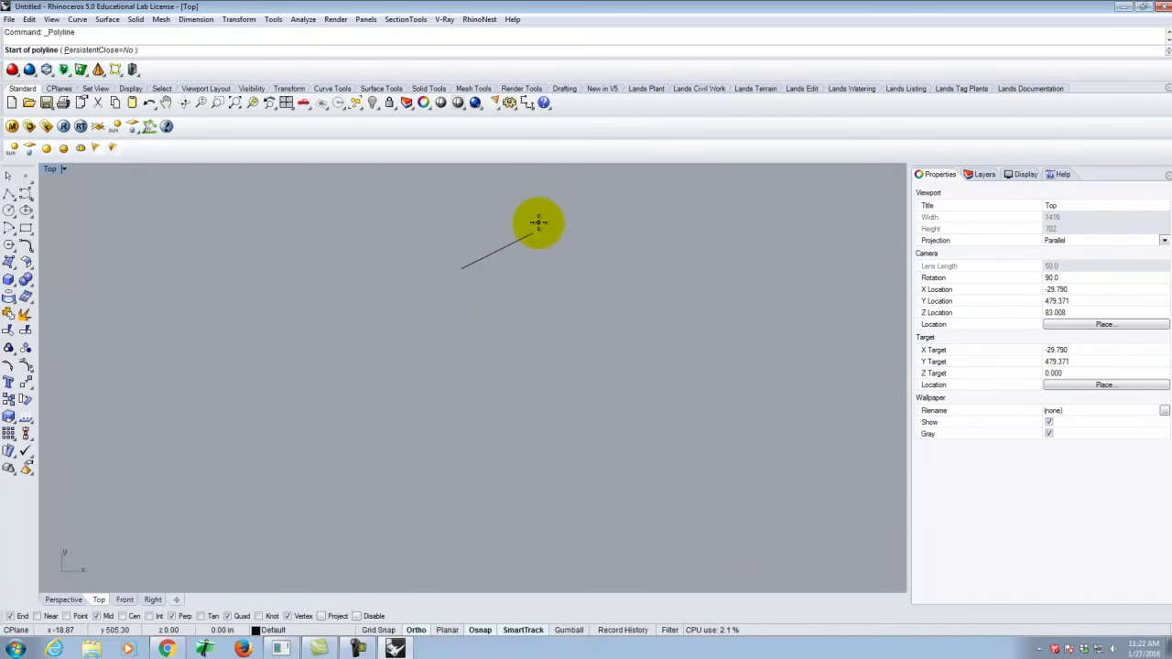
pyautogui.click(589, 293)
pyautogui.scroll(-5, 403, 449)
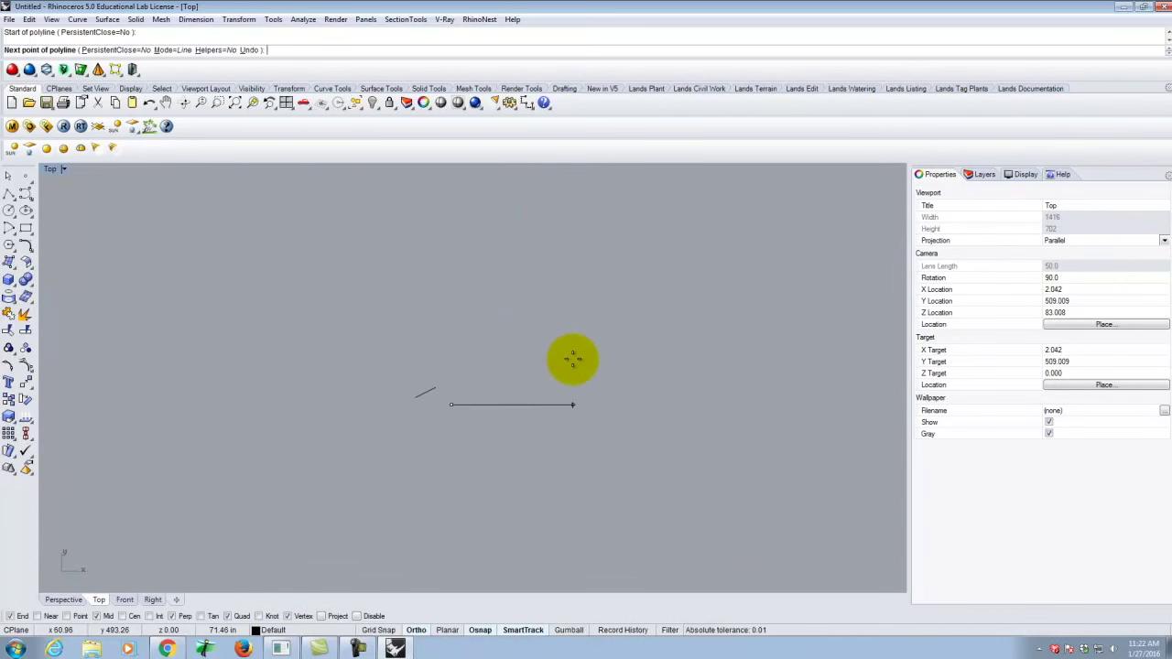
pyautogui.write("@12'")
pyautogui.press('BackSpace')
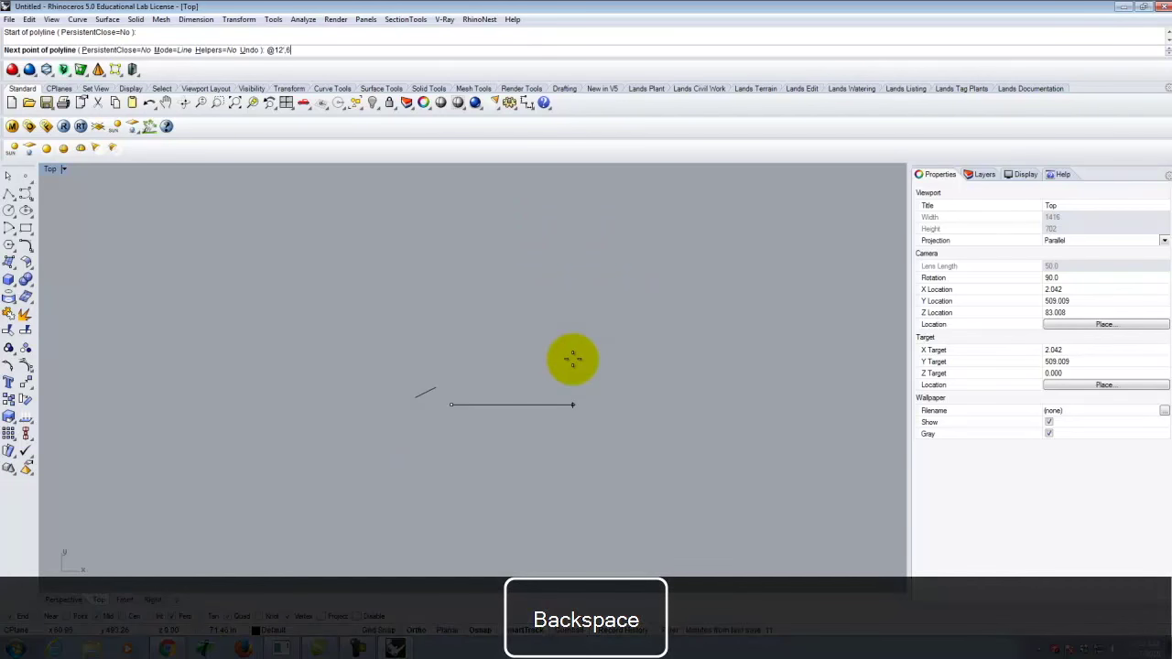
pyautogui.write(",6'")
pyautogui.press('Return')
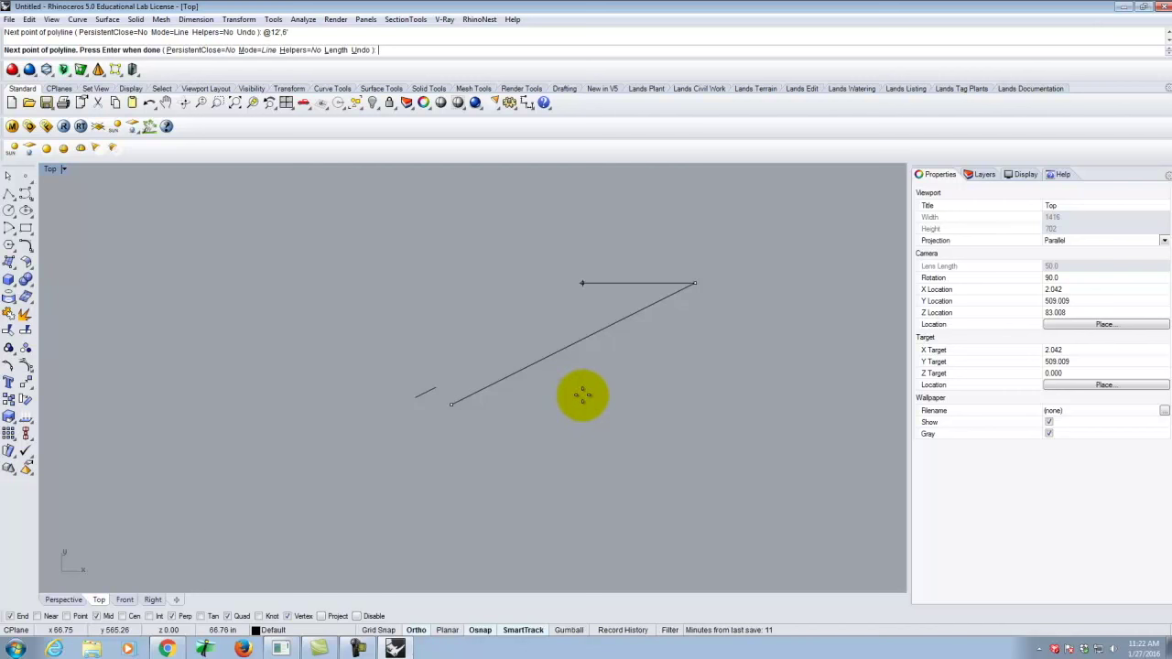
pyautogui.rightClick(622, 382)
pyautogui.rightClick(622, 381)
pyautogui.scroll(-5, 292, 478)
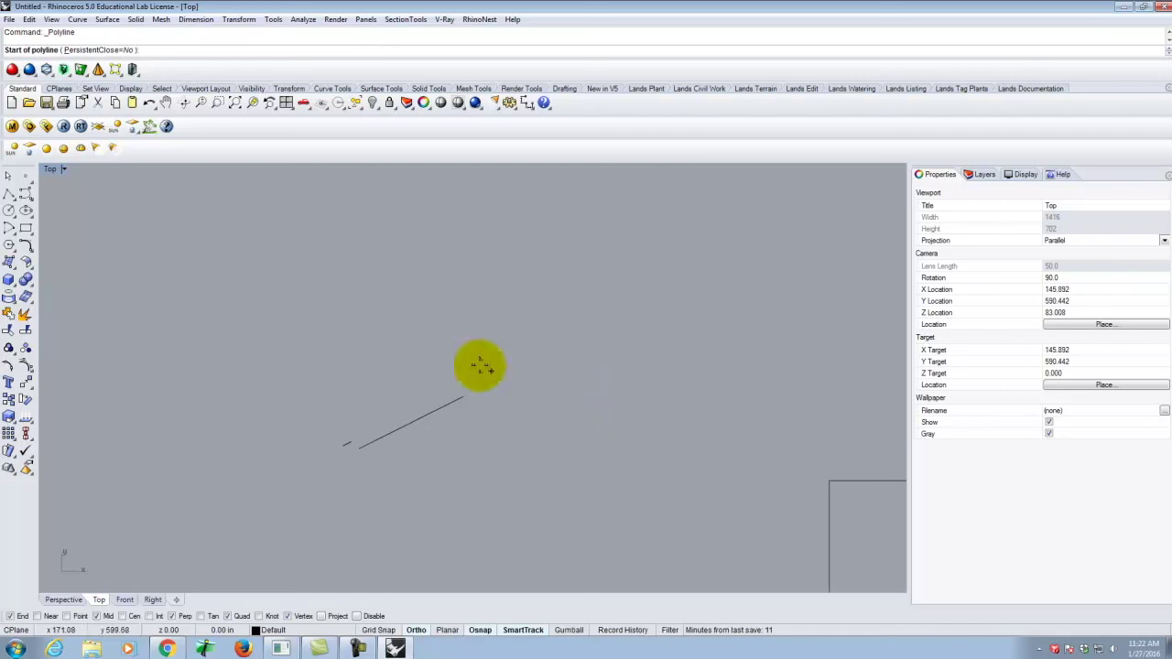
# Cancel the pending polyline and delete both diagonal test lines with a crossing window.
pyautogui.press('Escape')
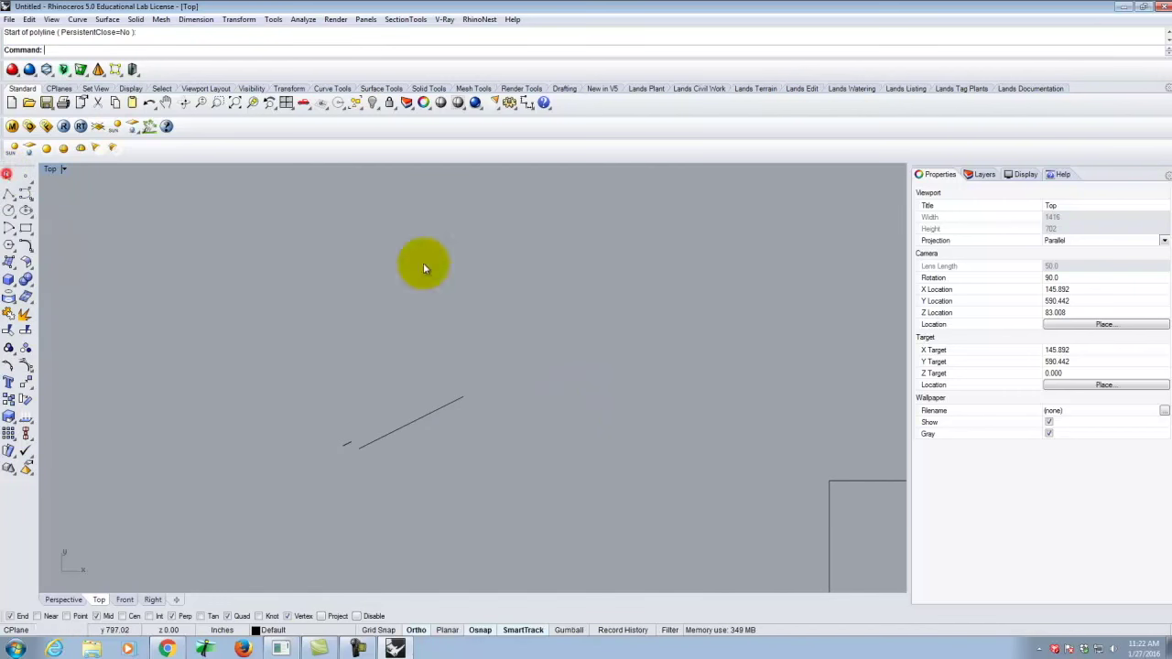
pyautogui.moveTo(540, 314); pyautogui.dragTo(246, 515)
pyautogui.press('Delete')
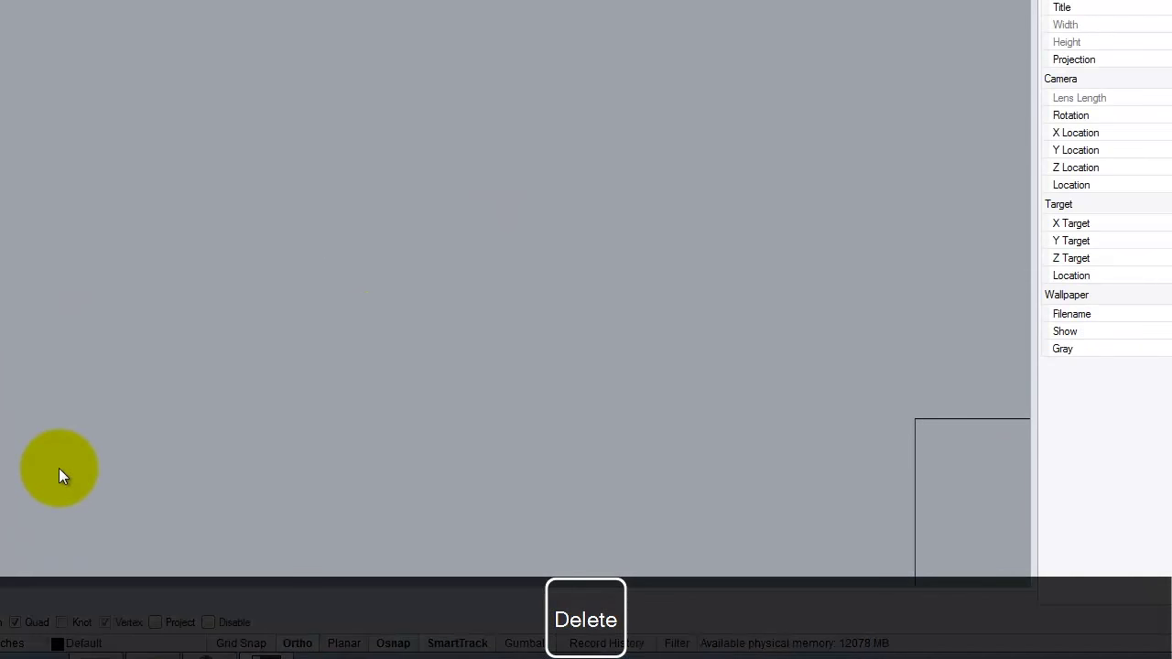
pyautogui.scroll(-5, 294, 338)
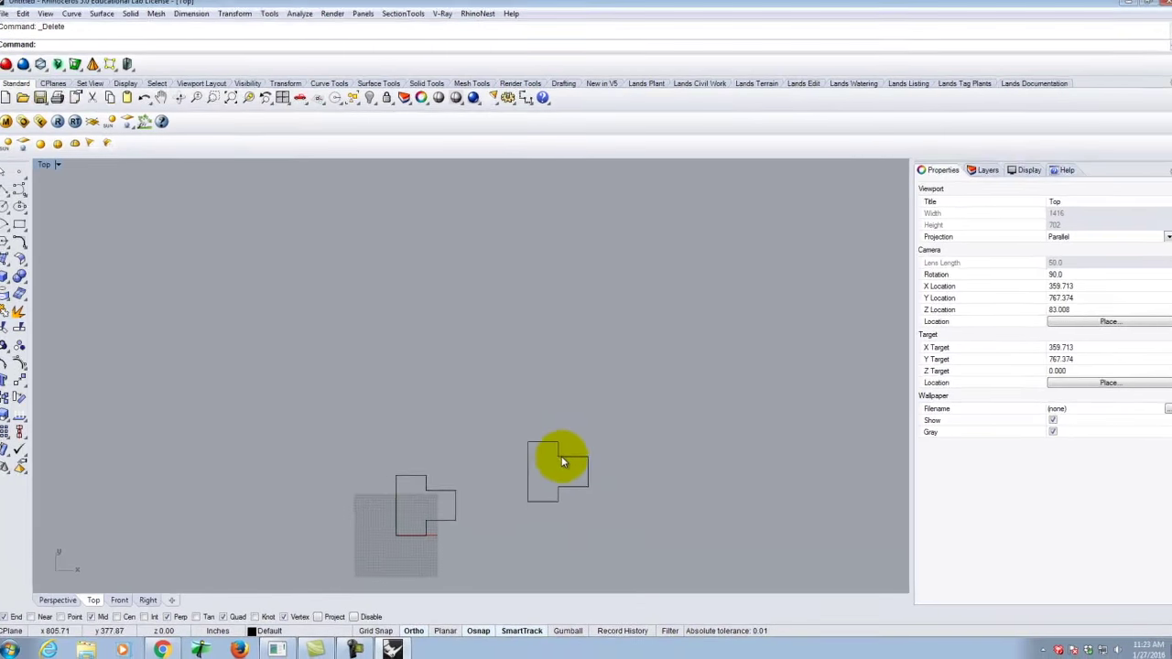
pyautogui.scroll(5, 443, 520)
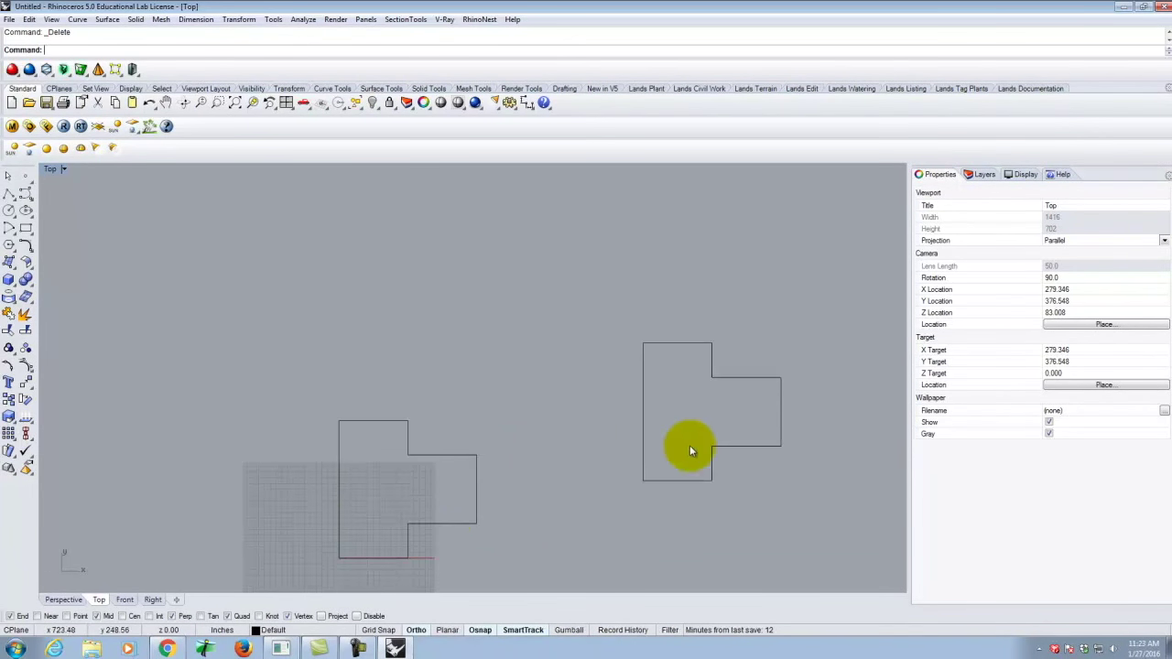
pyautogui.moveTo(797, 487); pyautogui.dragTo(629, 314)
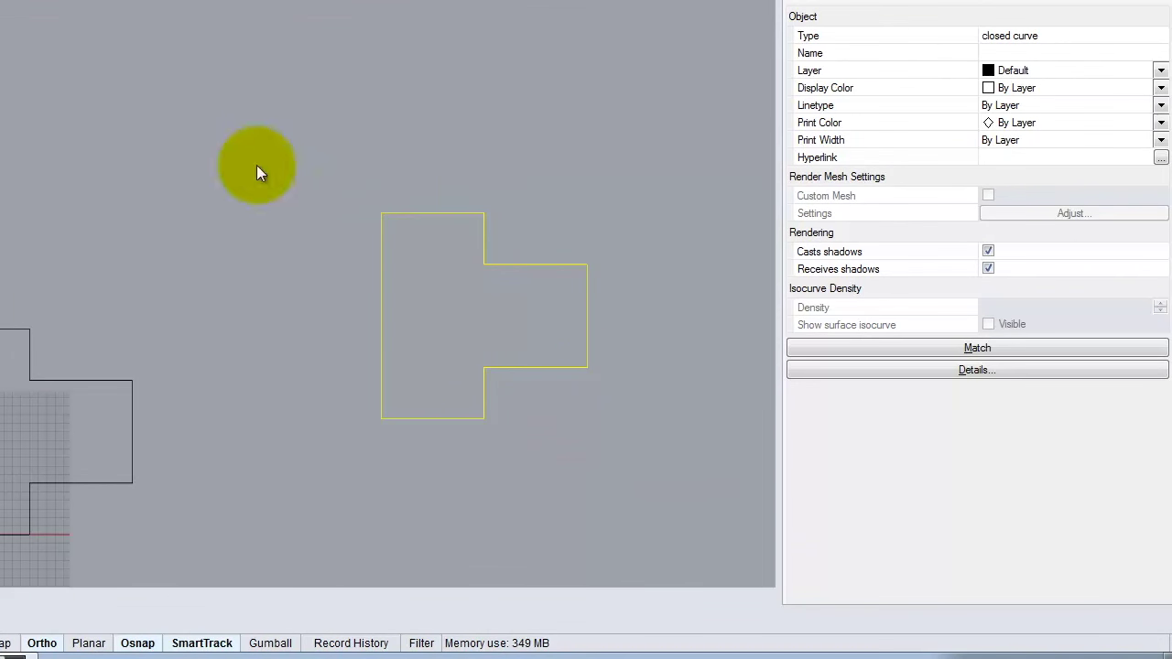
pyautogui.click(593, 227)
pyautogui.click(437, 213)
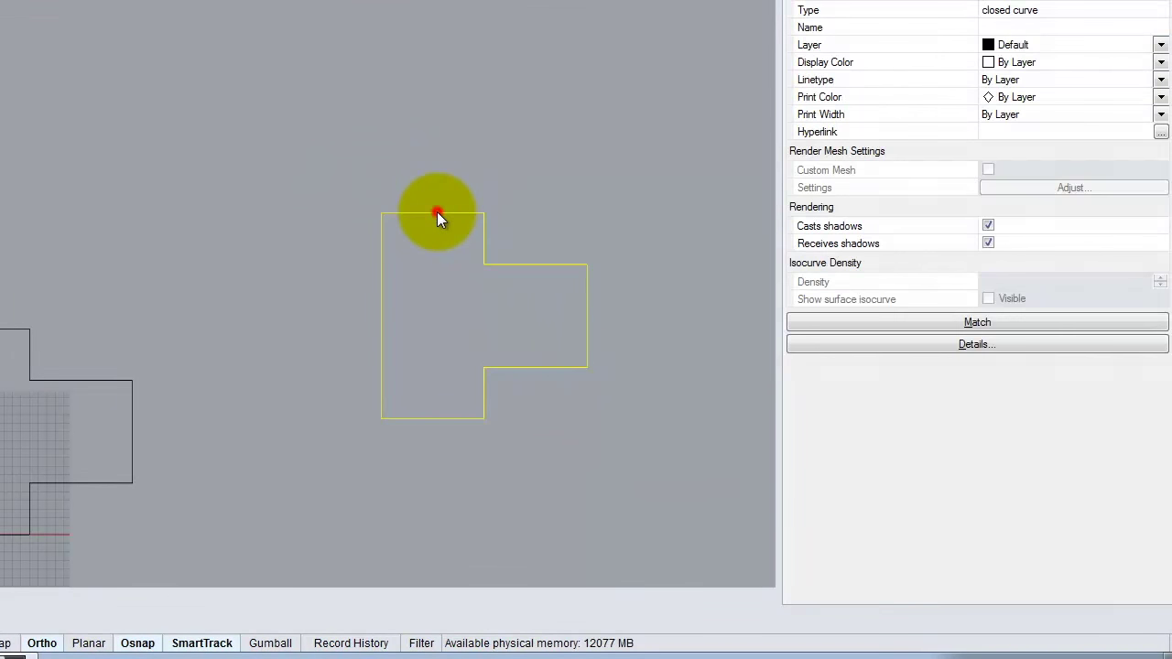
pyautogui.click(560, 188)
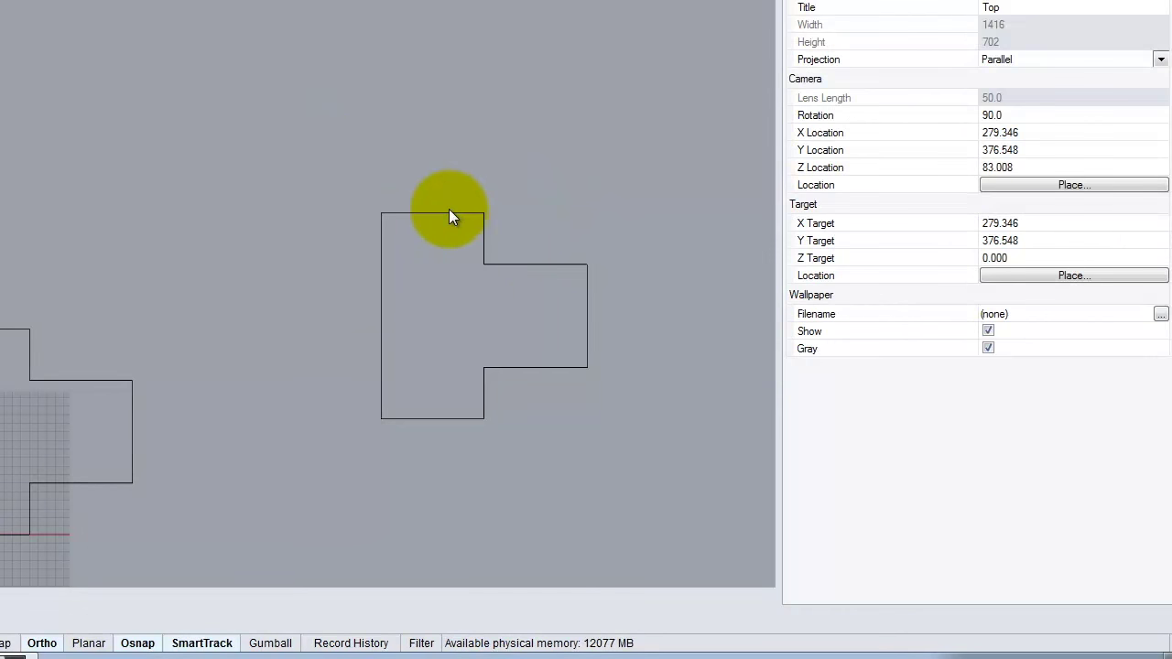
pyautogui.click(448, 219)
pyautogui.click(326, 159)
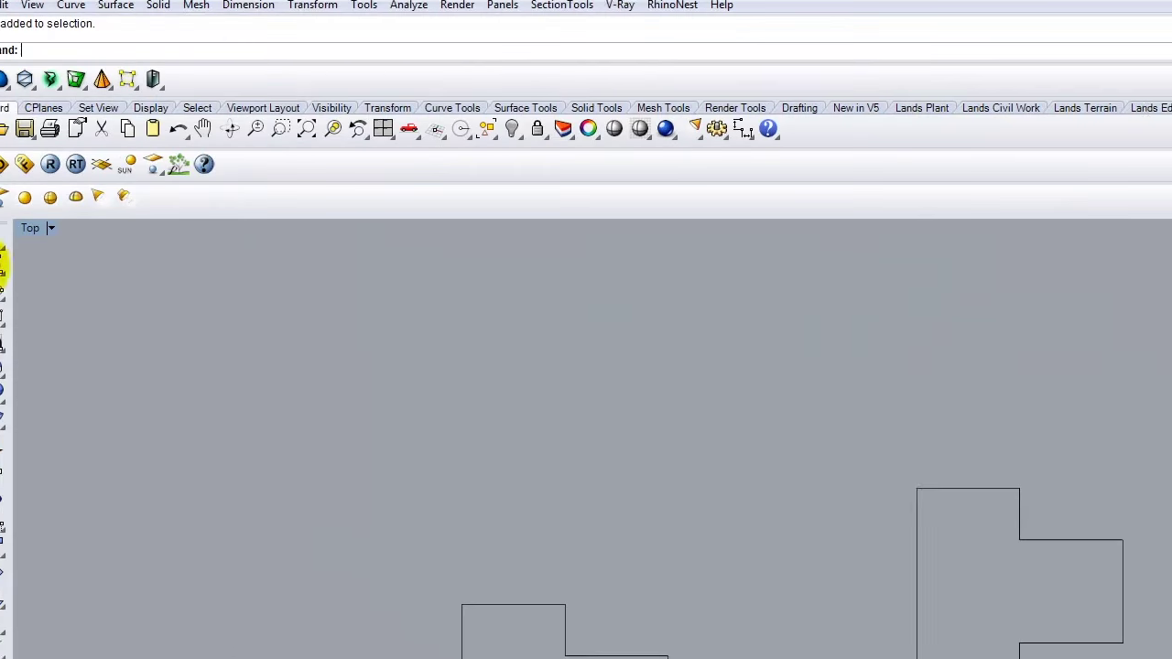
# Explode the right T-shaped outline into separate line segments.
pyautogui.click(14, 289)
pyautogui.press('Escape')
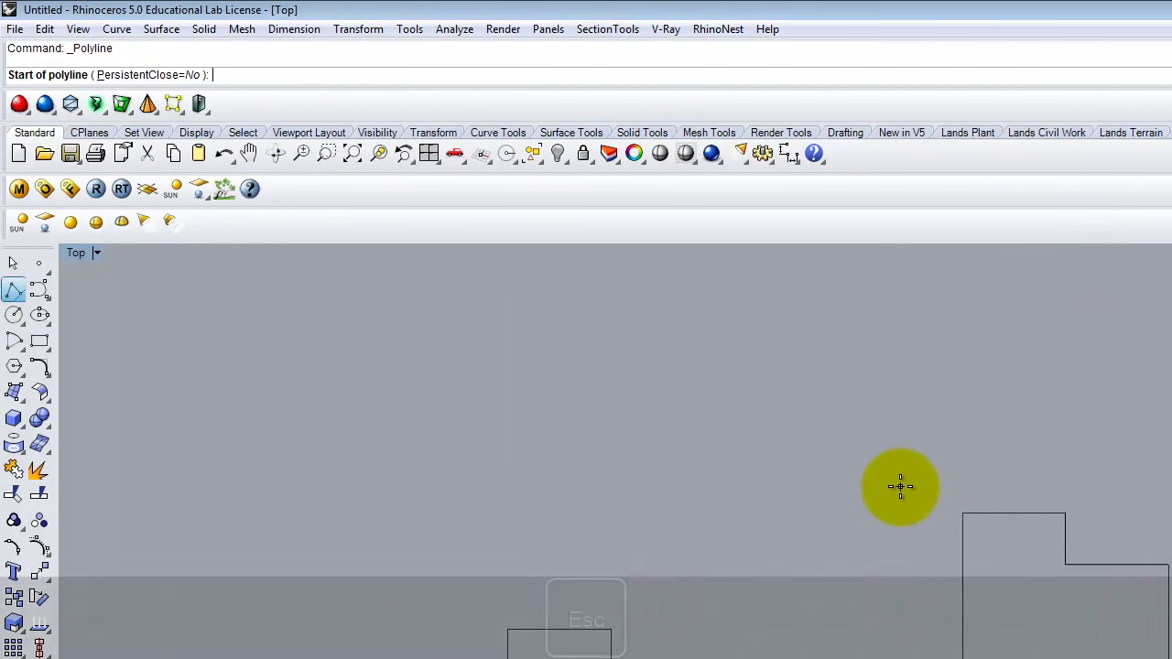
pyautogui.click(1038, 515)
pyautogui.write('explode')
pyautogui.press('Return')
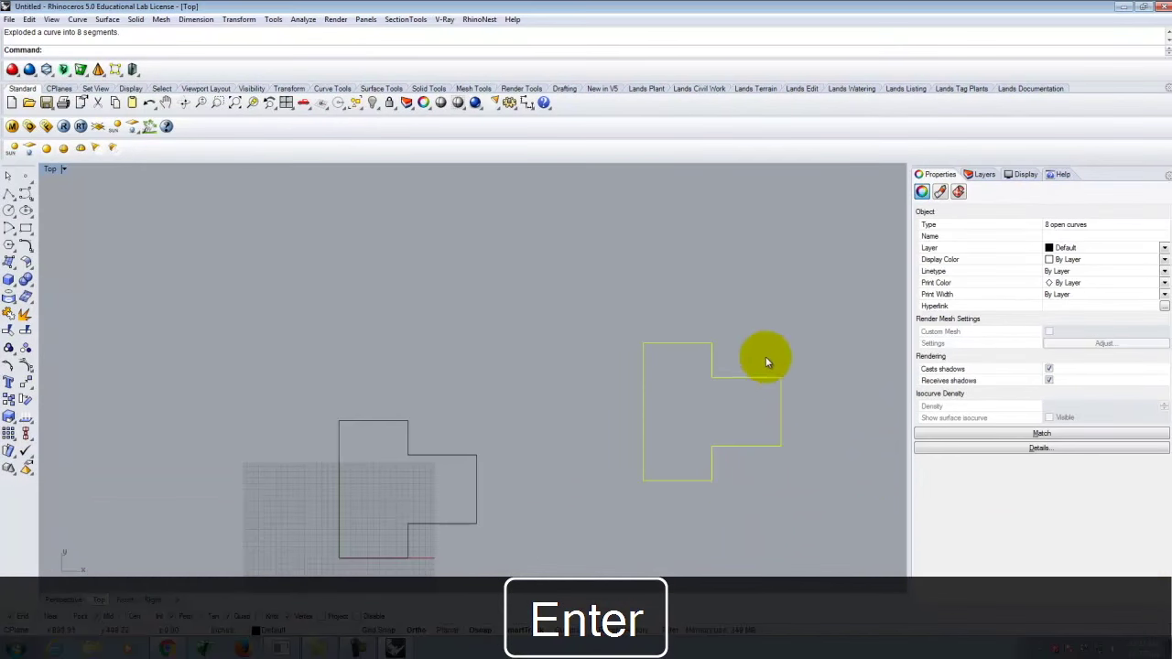
pyautogui.click(828, 367)
# Try single-click and window selections on the exploded outline, capturing five segments.
pyautogui.click(750, 376)
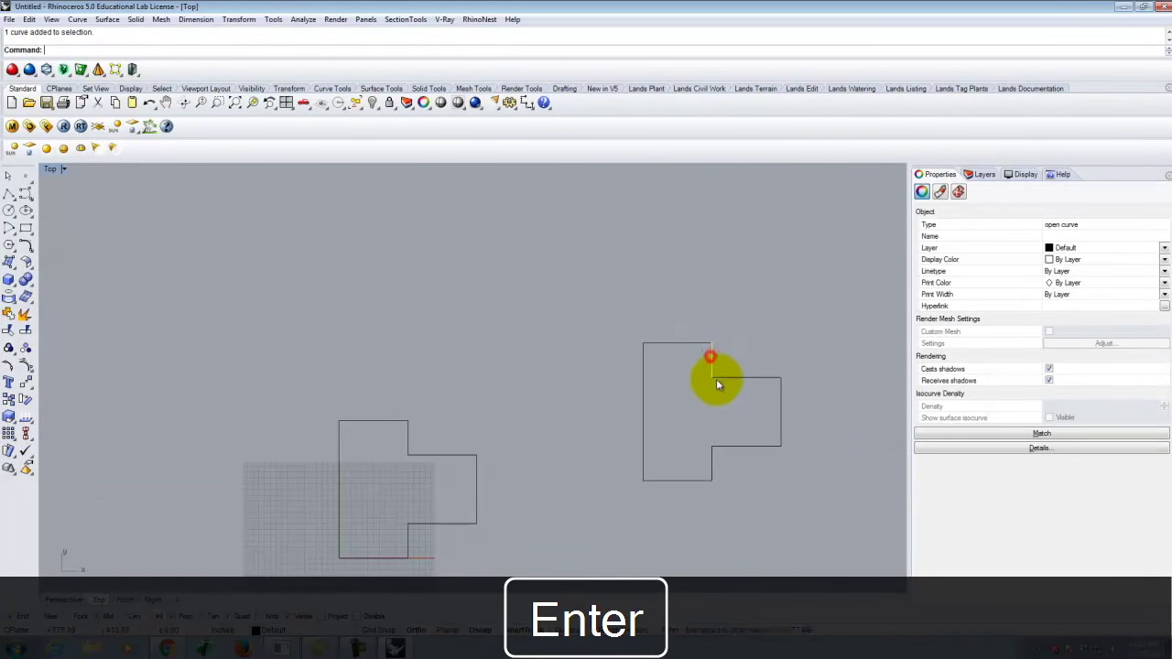
pyautogui.click(710, 405)
pyautogui.moveTo(572, 273); pyautogui.dragTo(825, 457)
pyautogui.click(729, 271)
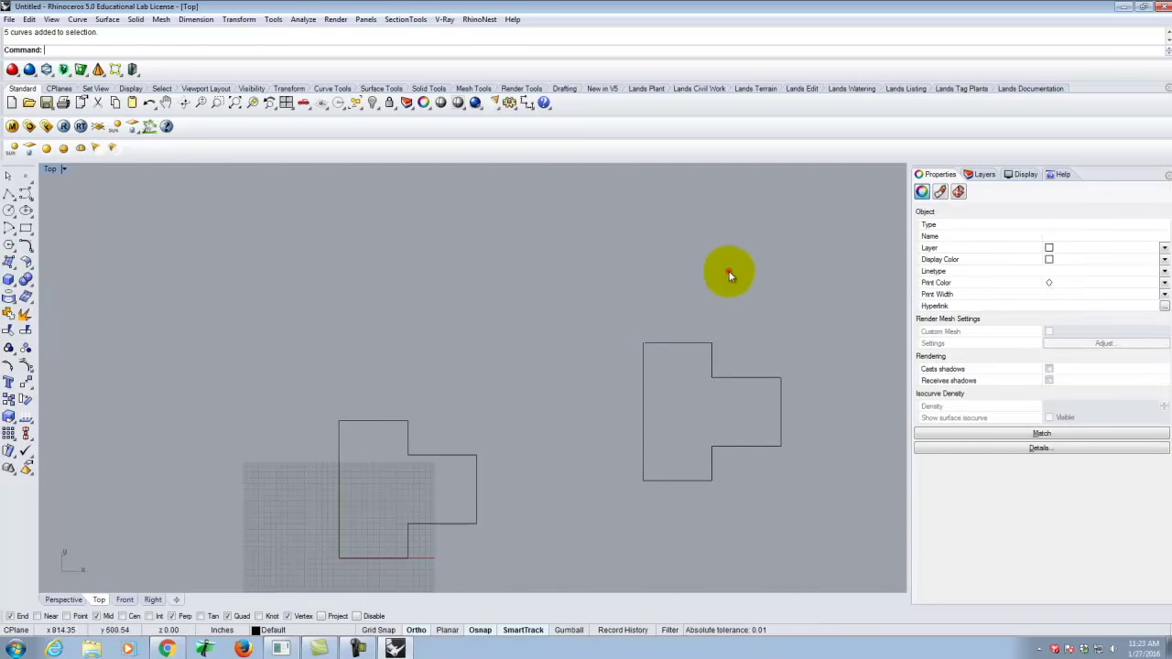
pyautogui.moveTo(573, 281); pyautogui.dragTo(807, 455)
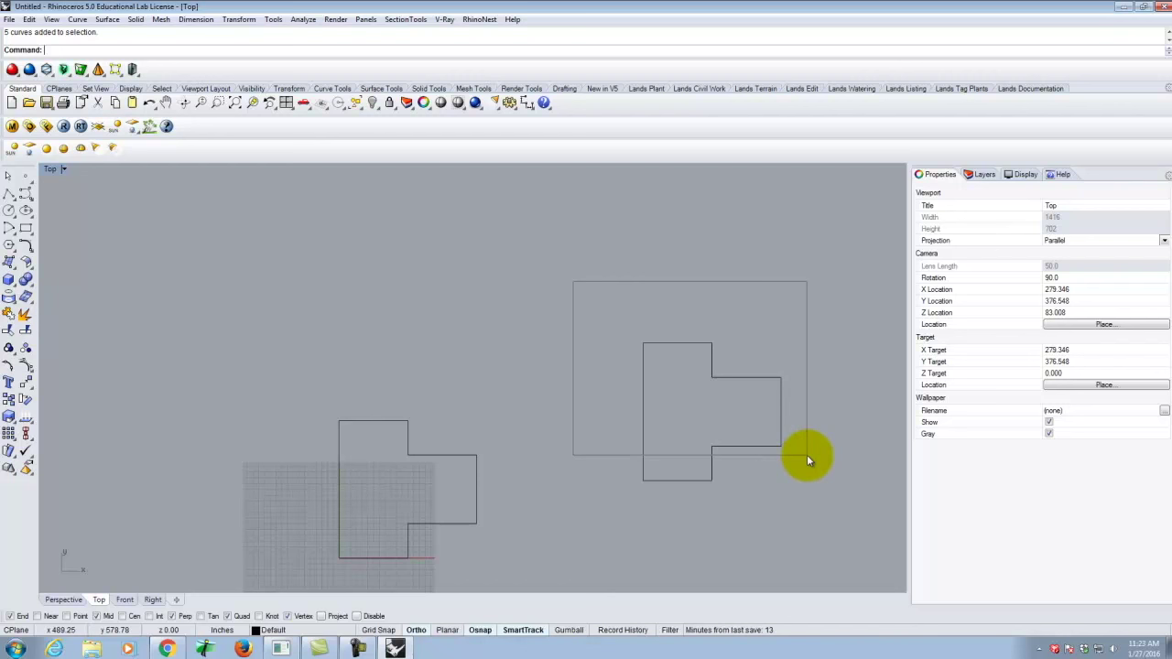
pyautogui.moveTo(807, 454); pyautogui.dragTo(807, 455)
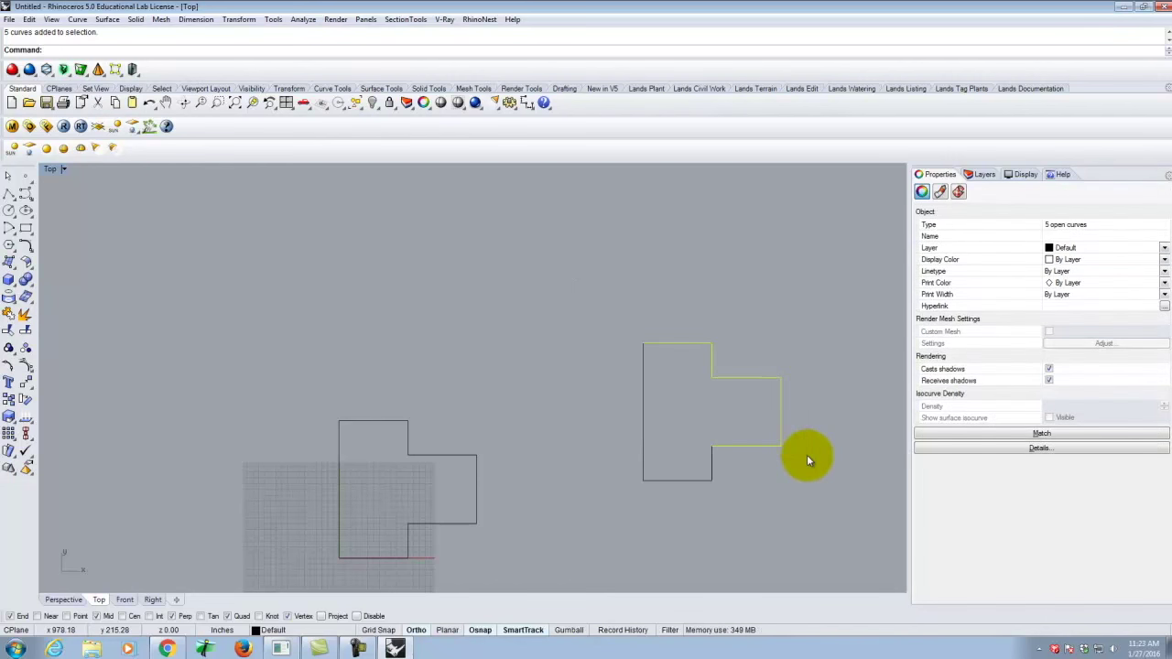
pyautogui.click(825, 294)
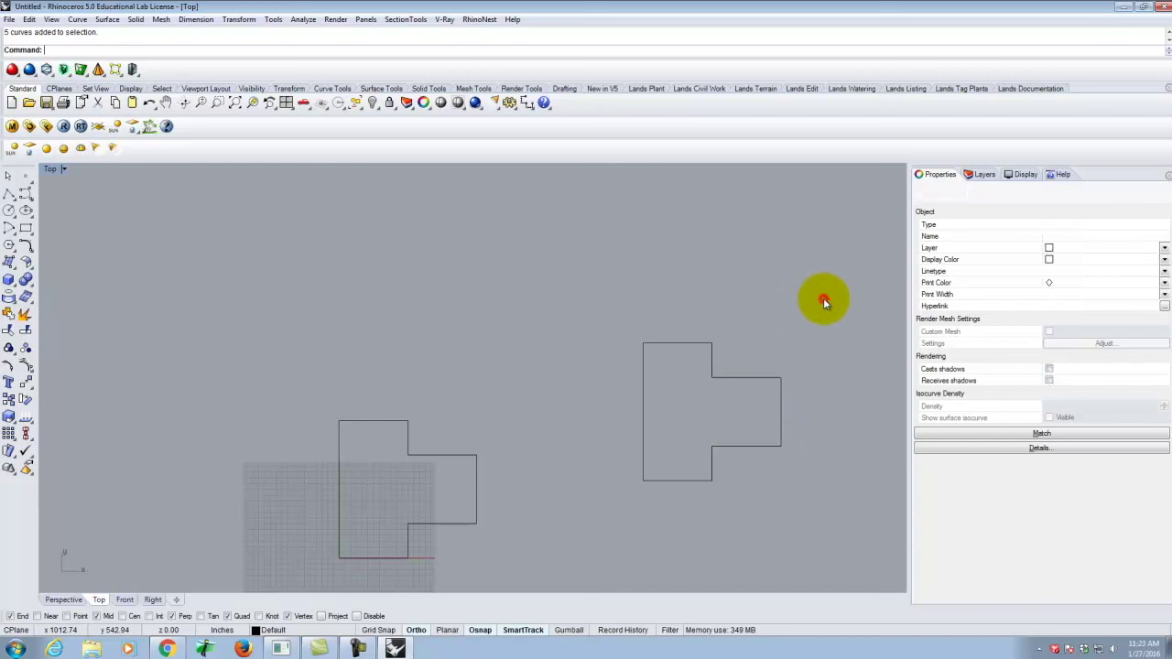
# Compare crossing selection (seven curves) with window selection (all eight curves) on the outline.
pyautogui.moveTo(825, 295); pyautogui.dragTo(561, 456)
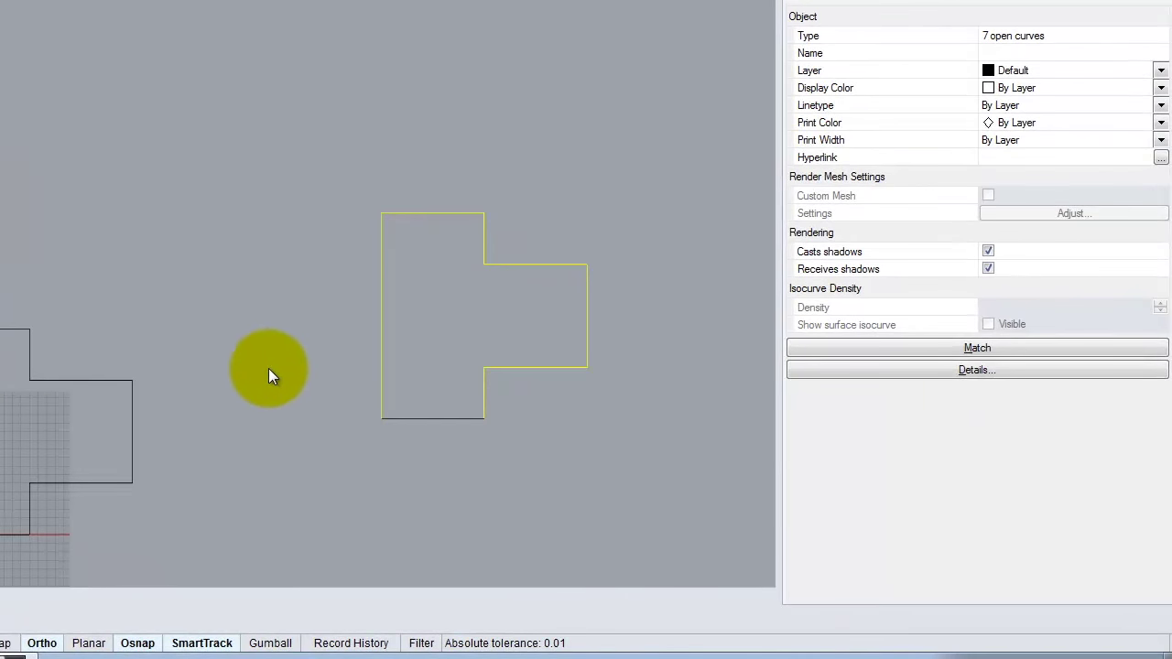
pyautogui.click(281, 351)
pyautogui.moveTo(297, 110); pyautogui.dragTo(652, 481)
pyautogui.click(676, 158)
pyautogui.moveTo(676, 115); pyautogui.dragTo(340, 482)
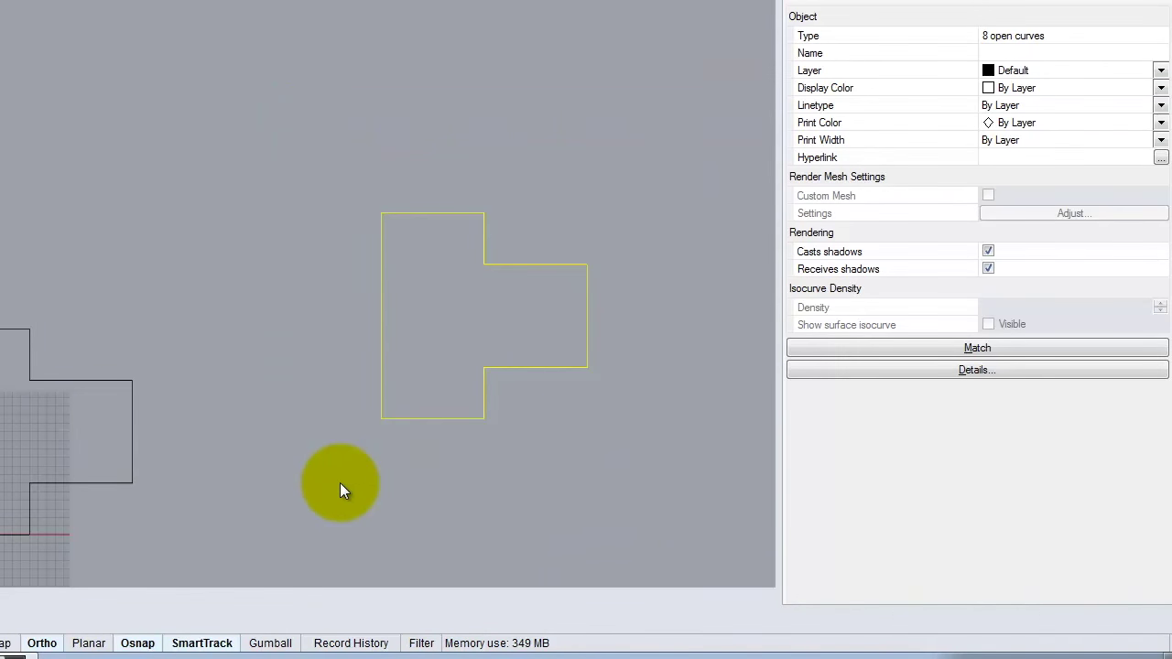
pyautogui.click(306, 345)
pyautogui.moveTo(303, 125); pyautogui.dragTo(629, 391)
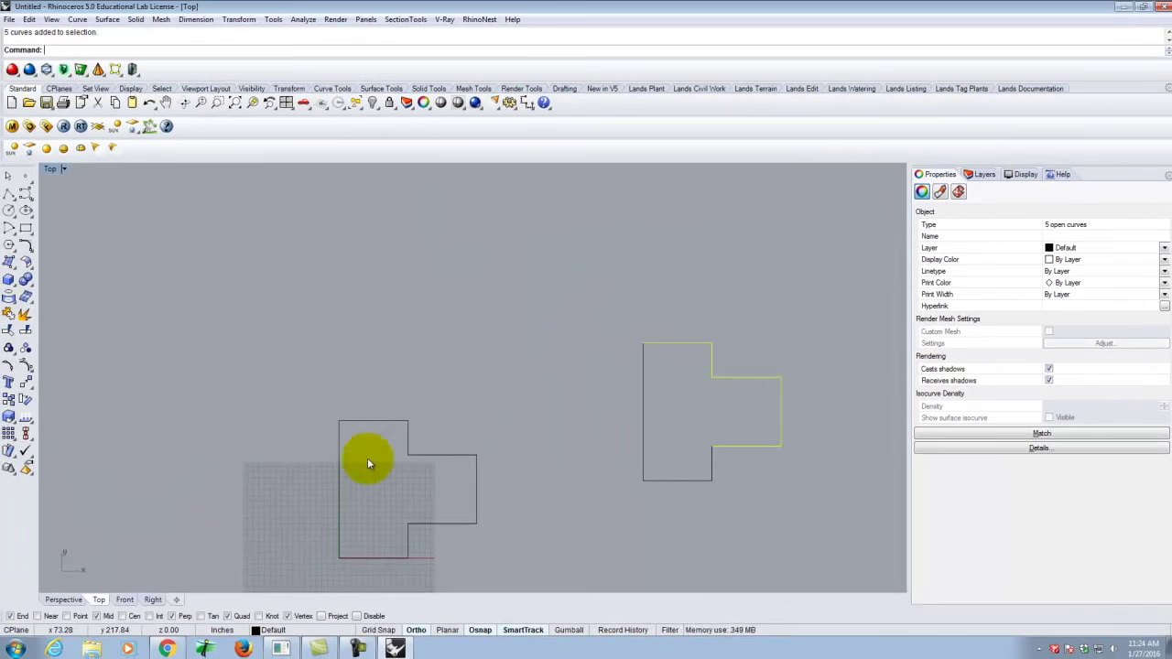
# Test click, window and crossing selections on the left outline, then deselect it.
pyautogui.click(383, 422)
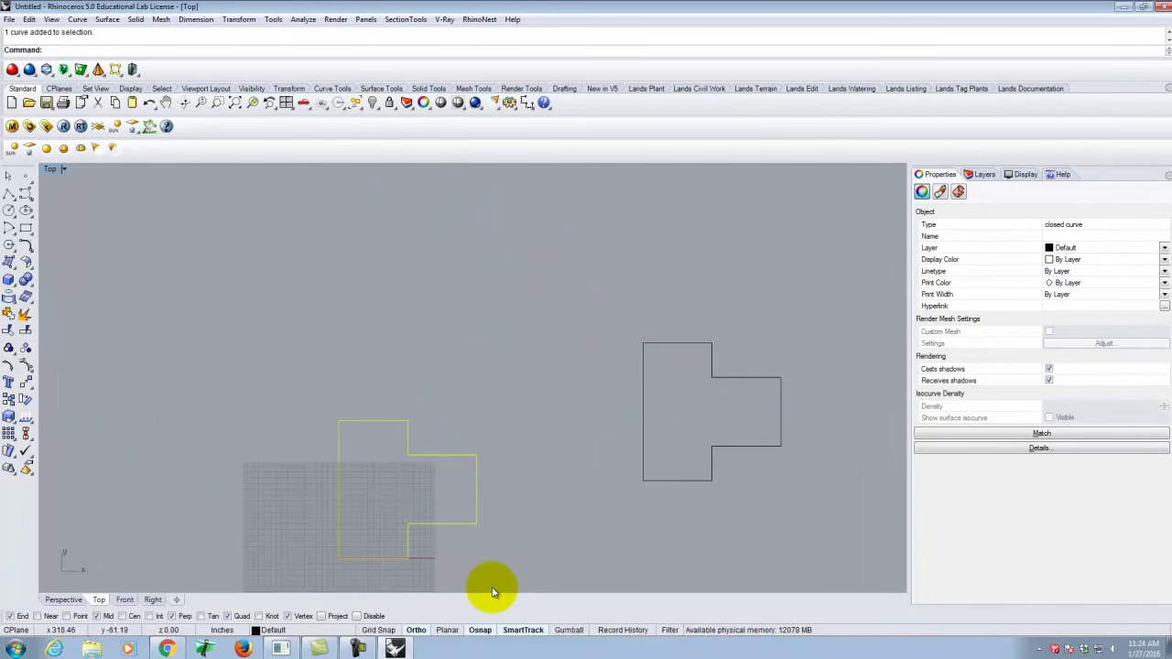
pyautogui.click(466, 434)
pyautogui.moveTo(265, 366); pyautogui.dragTo(510, 543)
pyautogui.moveTo(230, 353); pyautogui.dragTo(517, 577)
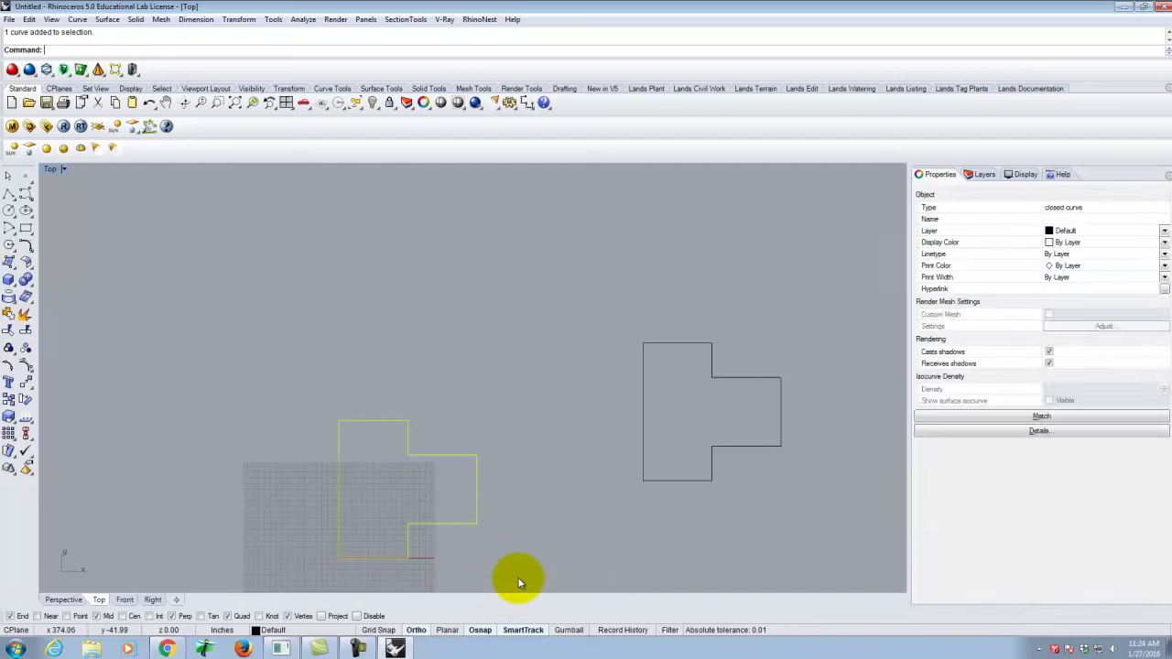
pyautogui.click(527, 541)
pyautogui.moveTo(528, 393); pyautogui.dragTo(285, 532)
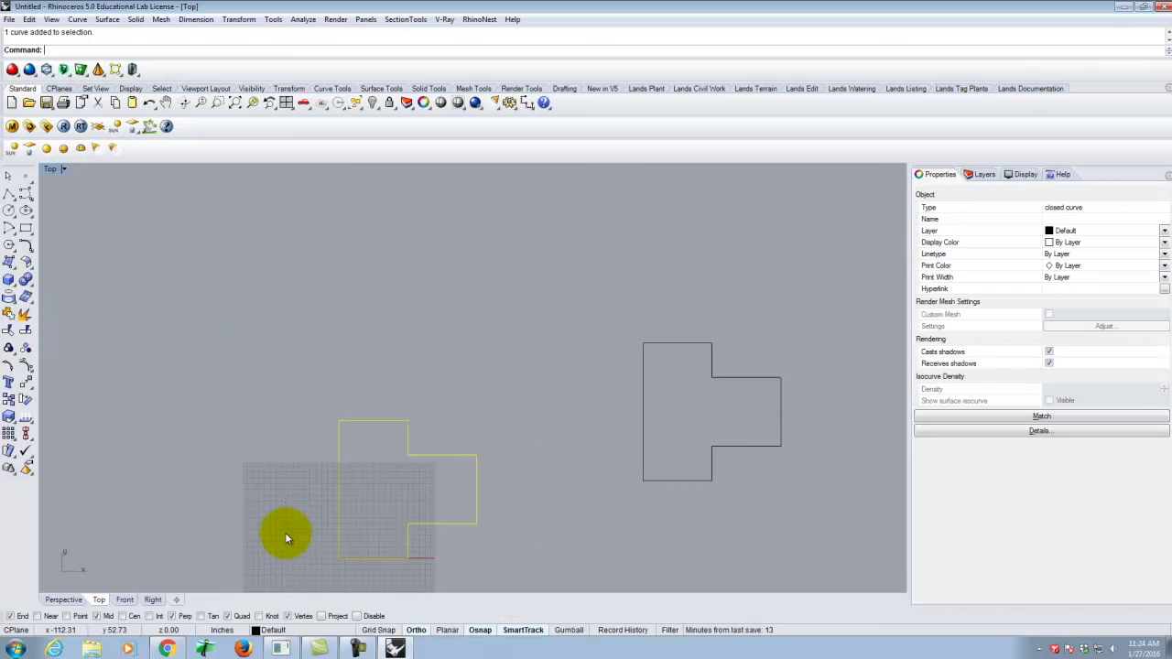
pyautogui.click(469, 350)
# Delete the right outline's segments, undo, then remove them again with the Delete command.
pyautogui.moveTo(607, 301); pyautogui.dragTo(837, 517)
pyautogui.press('Delete')
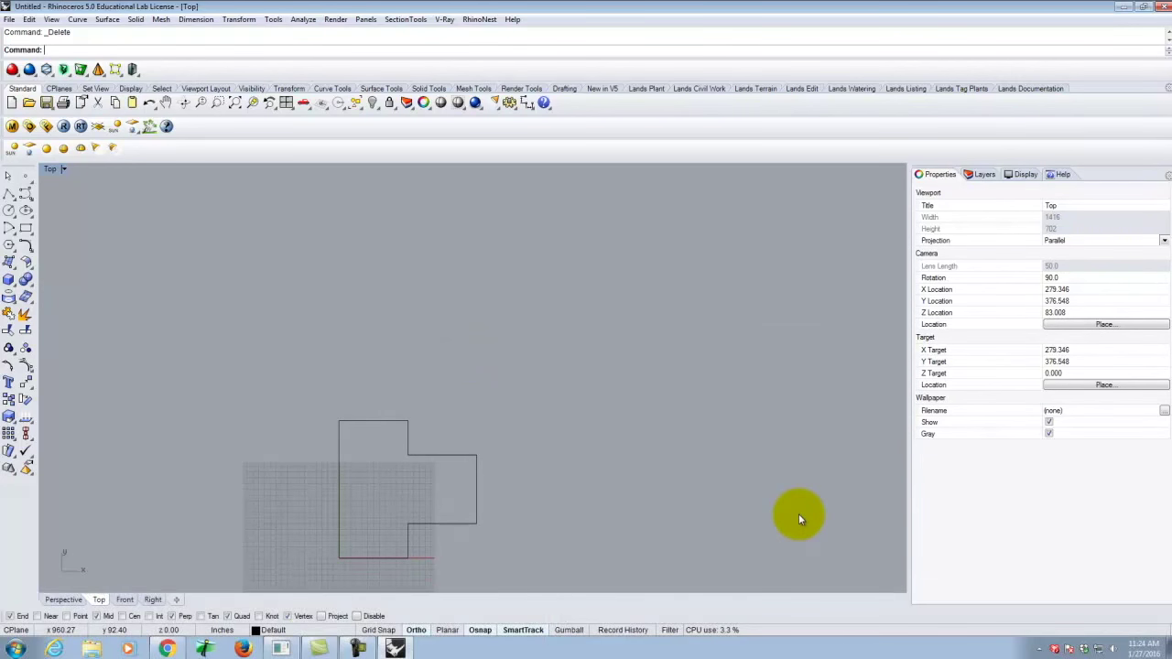
pyautogui.hotkey('ctrl', 'z')
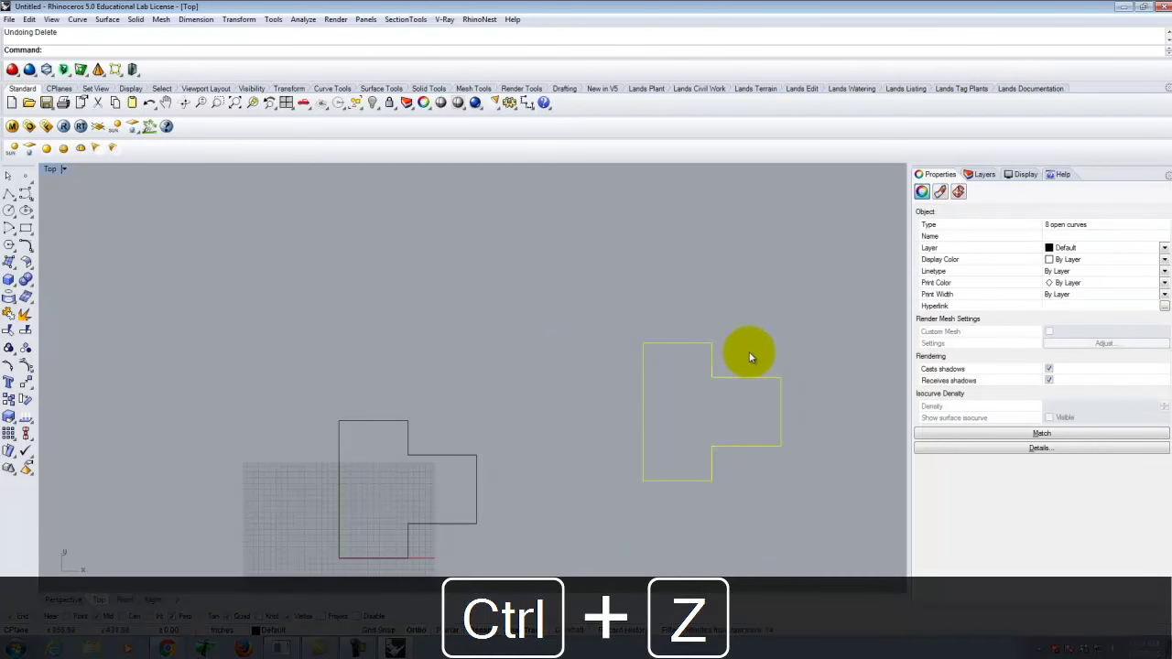
pyautogui.write('Delete')
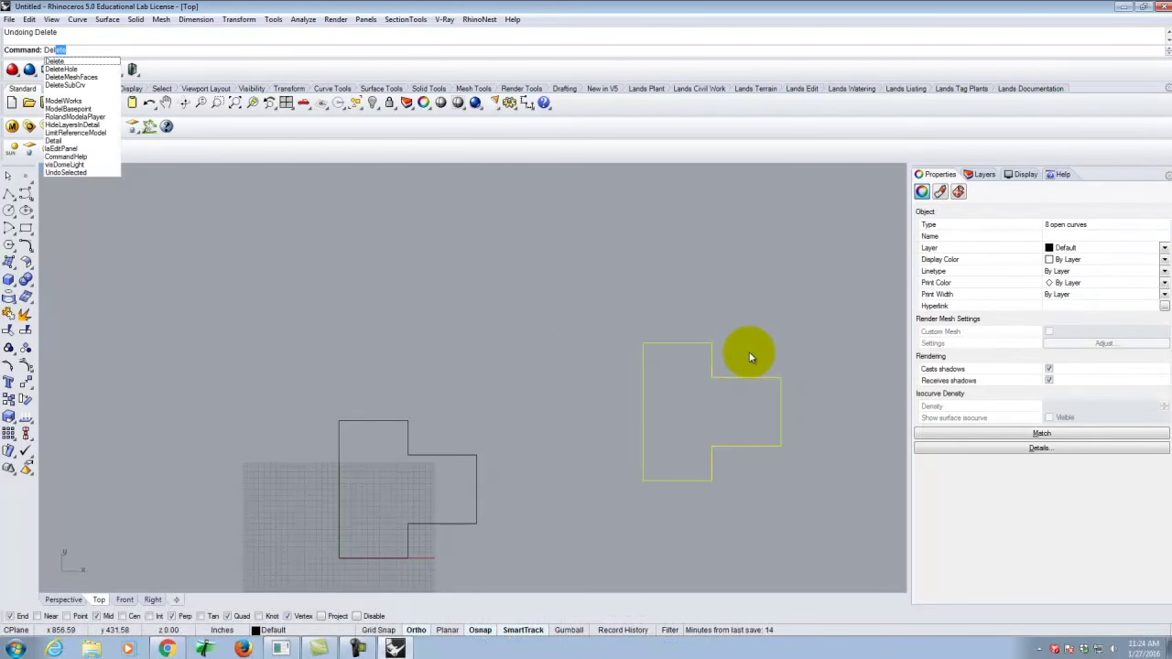
pyautogui.press('Return')
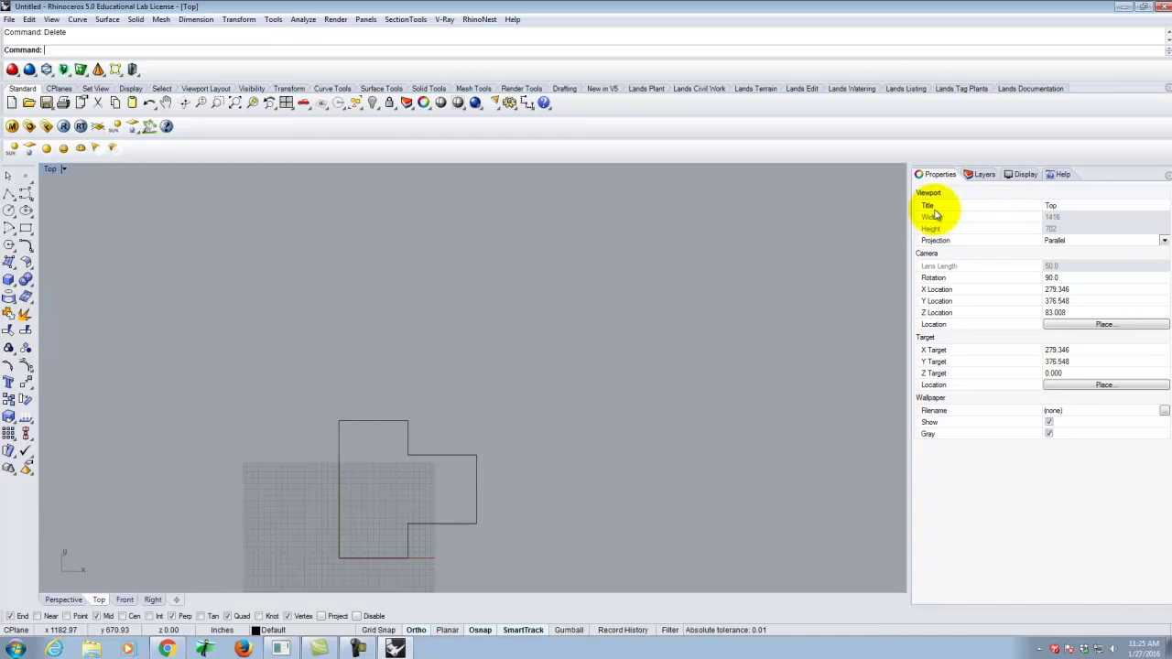
# Zoom in on the single remaining stepped outline, cancelling a briefly started polyline.
pyautogui.scroll(3, 445, 479)
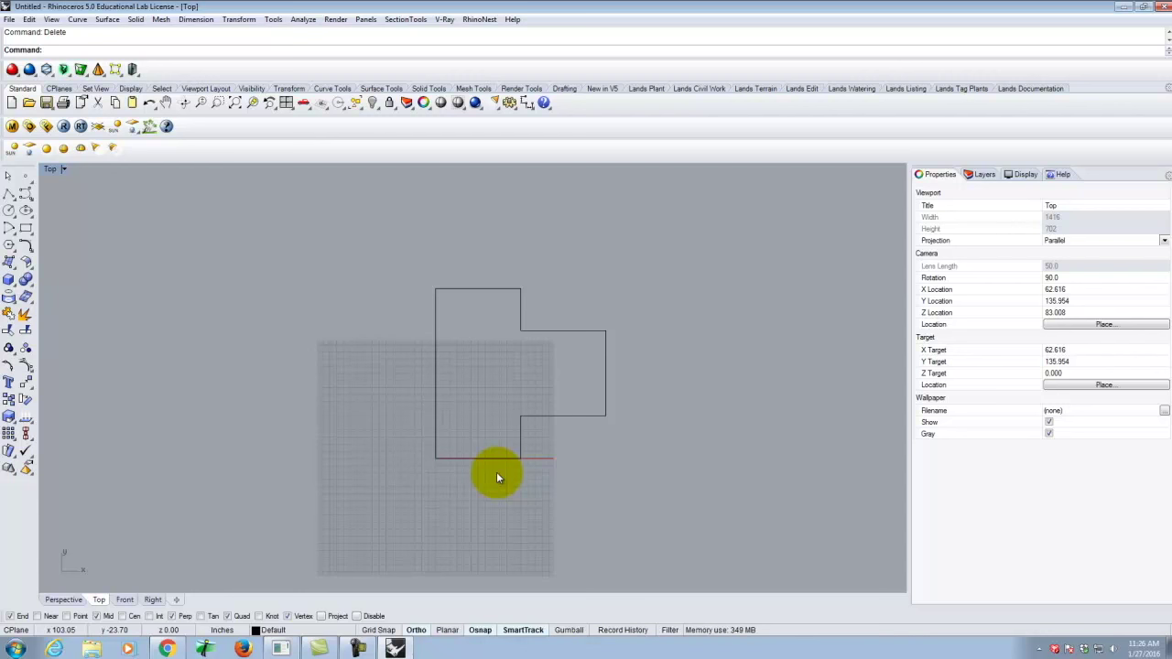
pyautogui.click(516, 299)
pyautogui.scroll(2, 513, 366)
pyautogui.scroll(1, 632, 302)
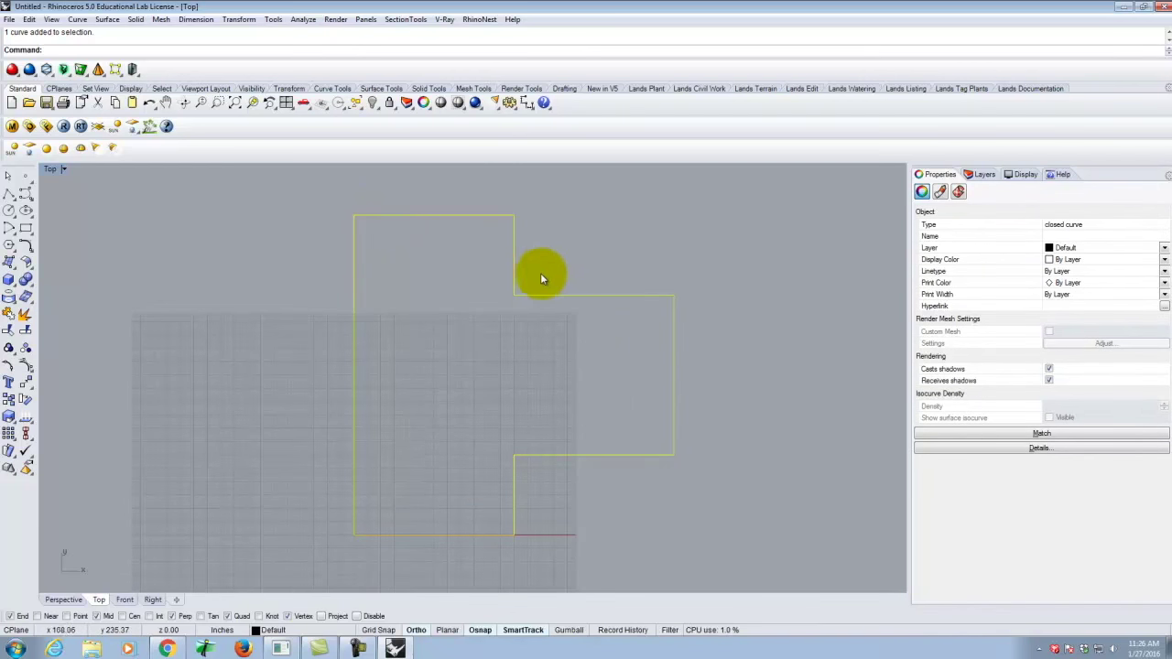
pyautogui.click(471, 305)
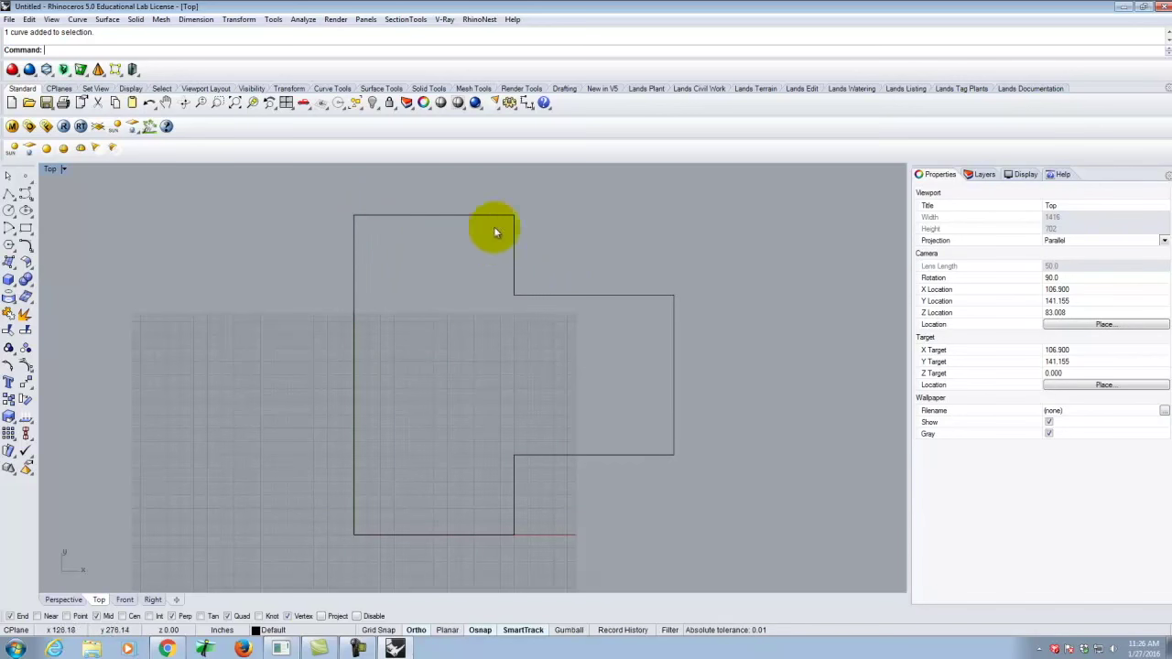
pyautogui.click(9, 193)
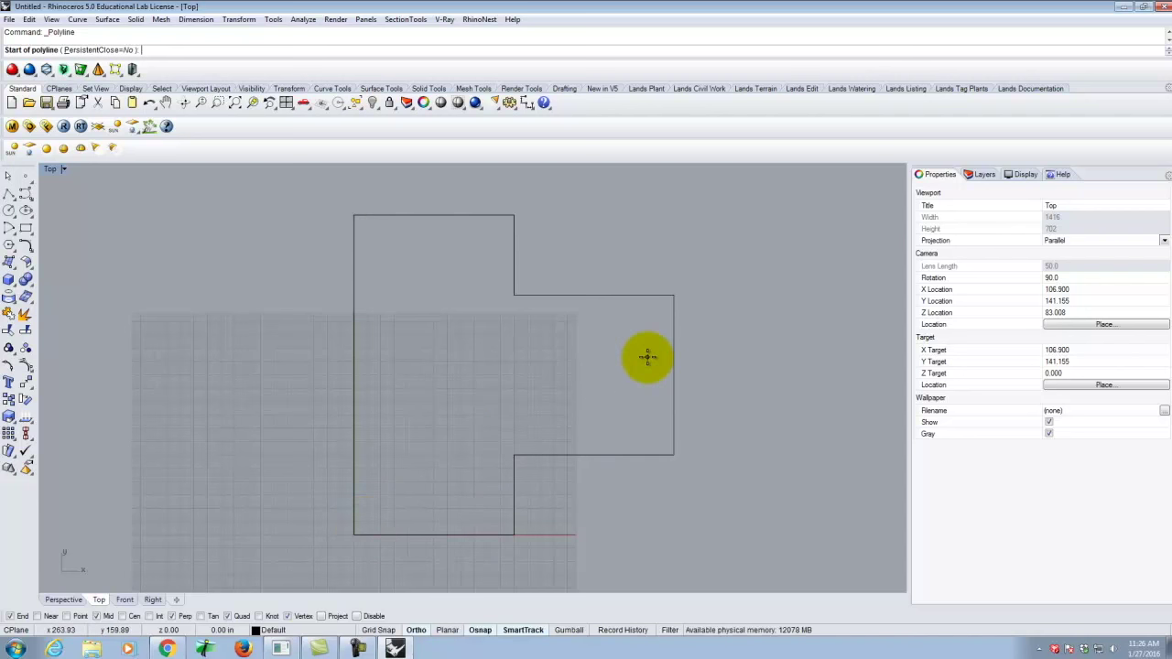
pyautogui.press('Escape')
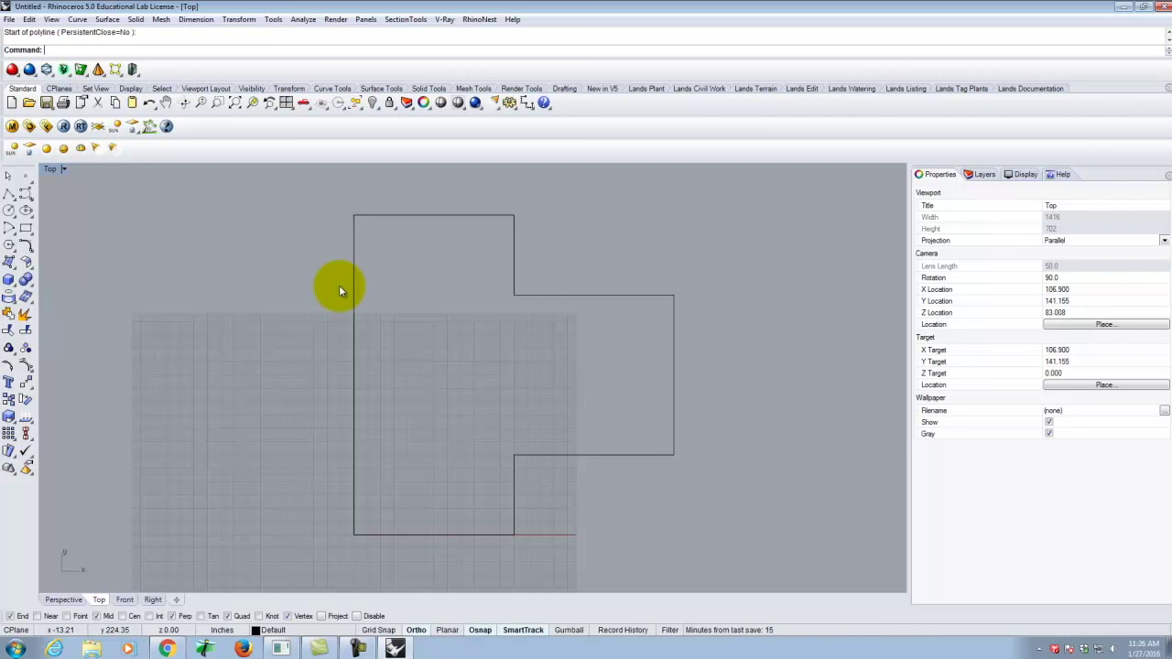
# Start Offset Curve from the Curve menu's Offset submenu.
pyautogui.click(76, 19)
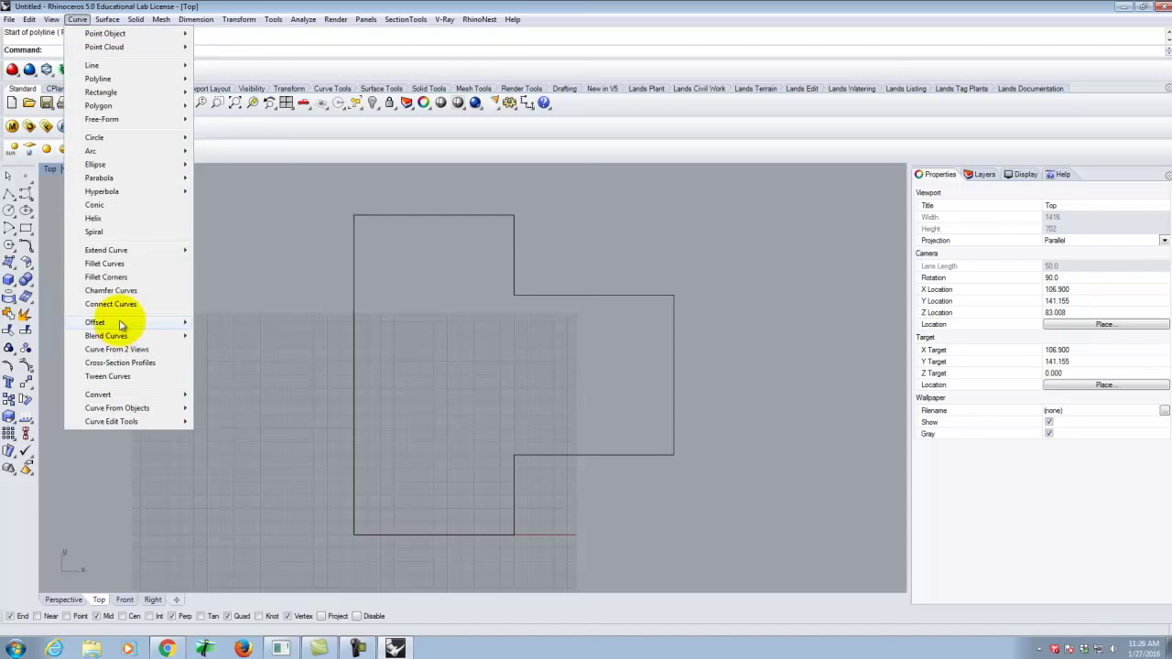
pyautogui.moveTo(120, 325)
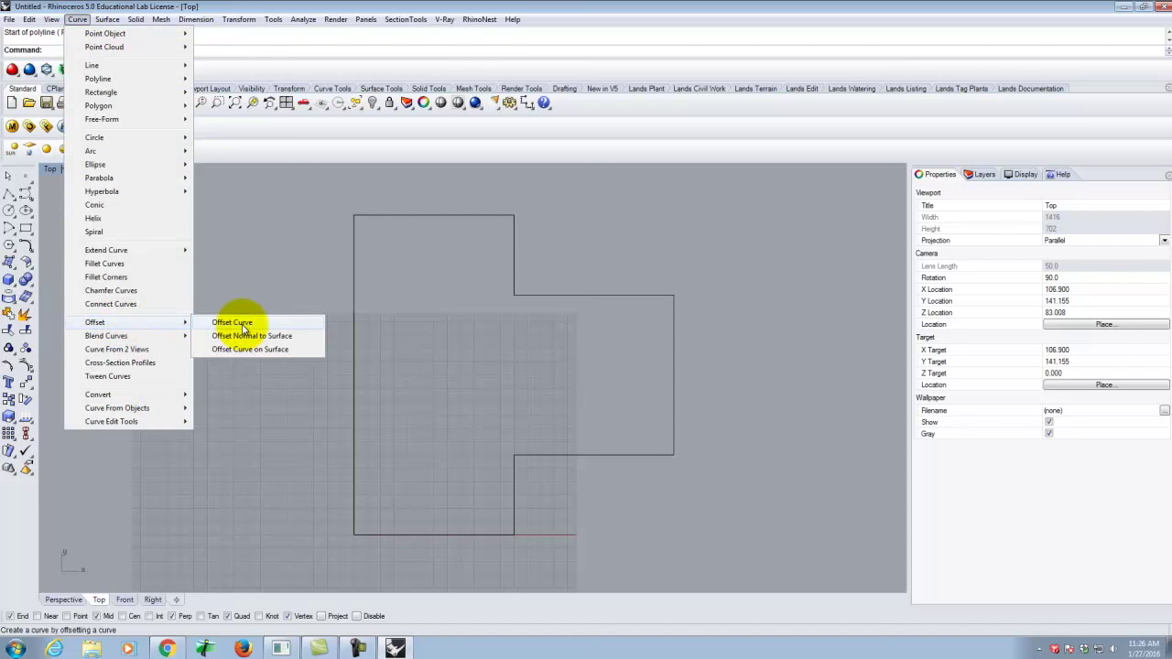
pyautogui.click(233, 323)
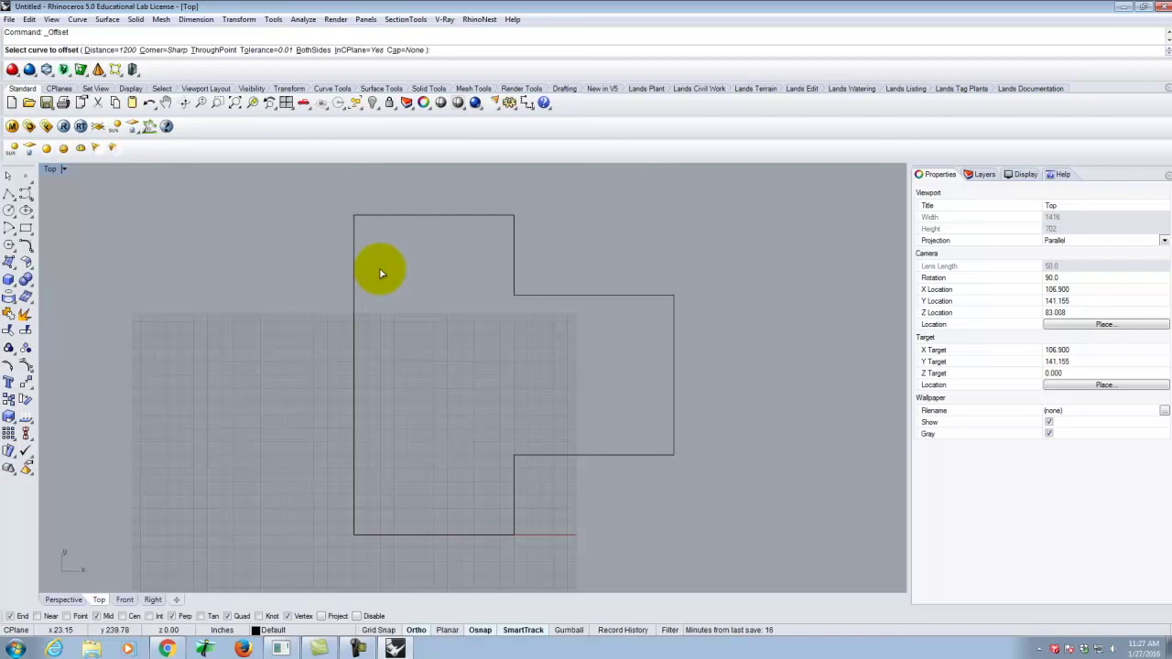
# Change the offset distance from 1200 to 6".
pyautogui.press('Return')
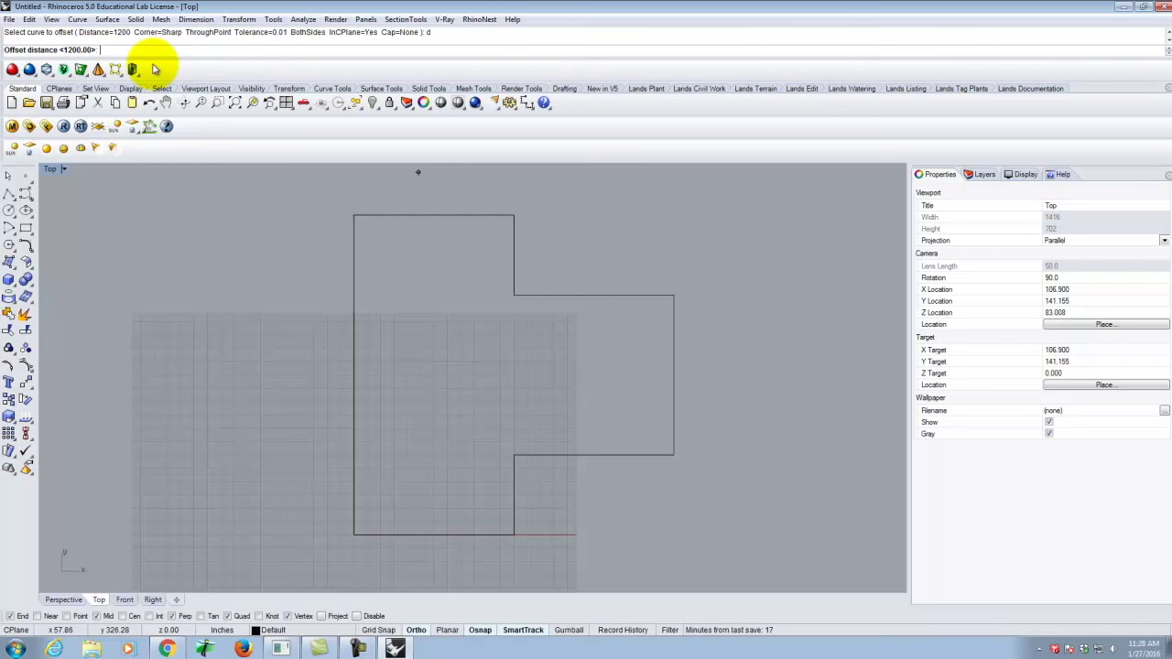
pyautogui.write('6')
pyautogui.press('Return')
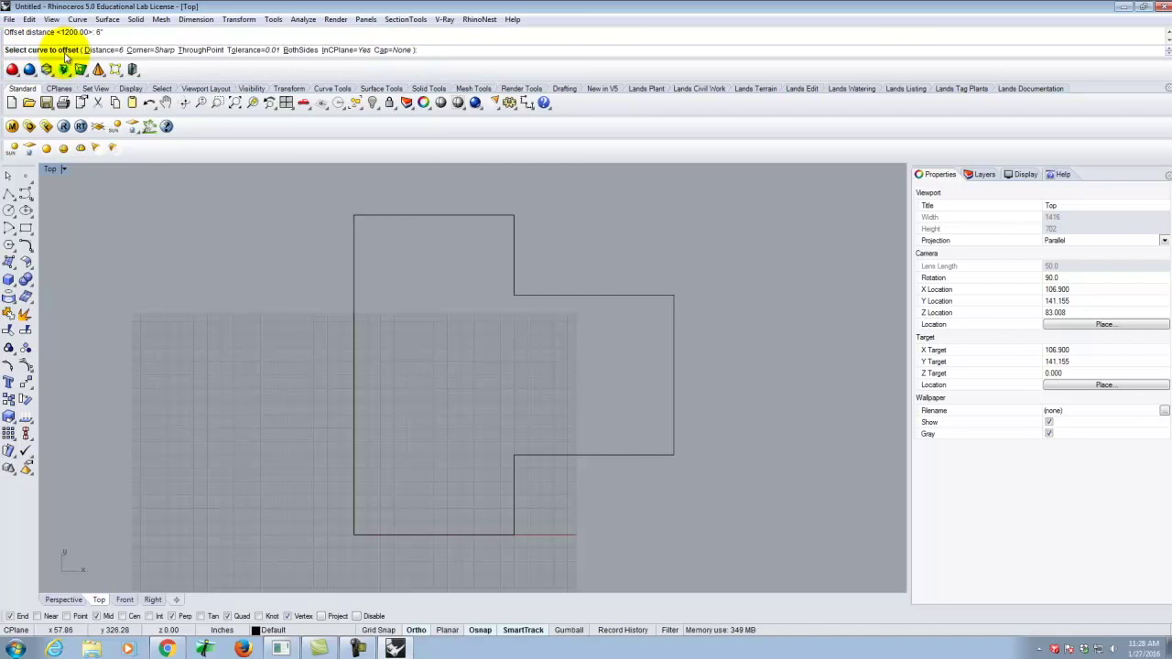
# Offset the stepped outline 6" toward its inside.
pyautogui.click(355, 236)
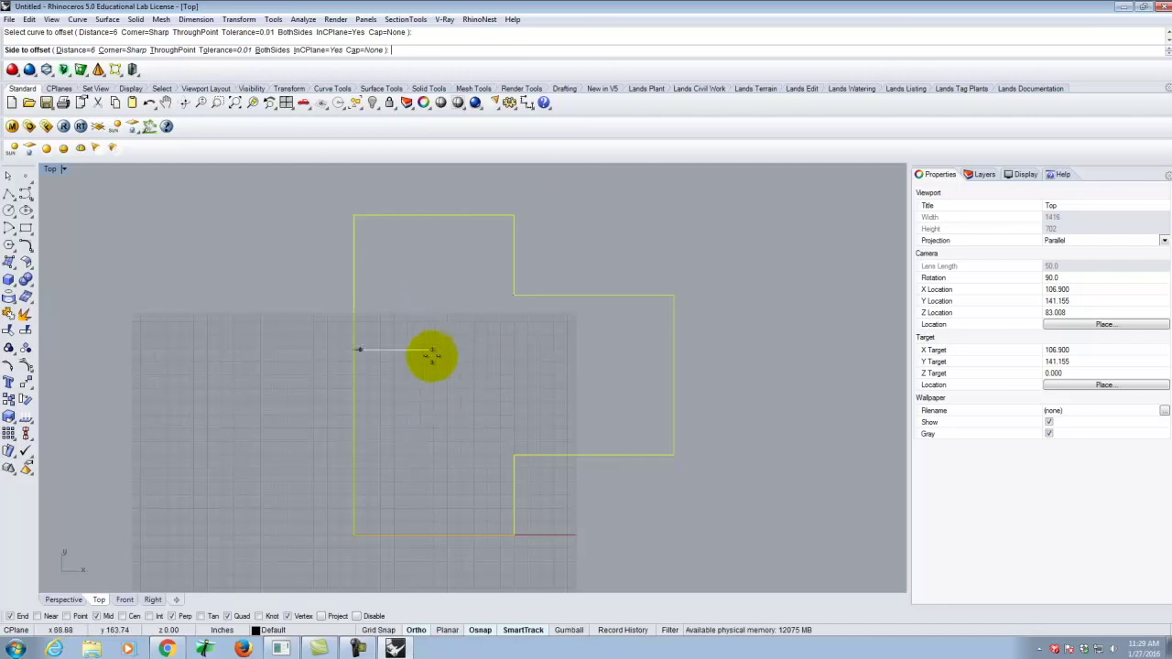
pyautogui.click(458, 367)
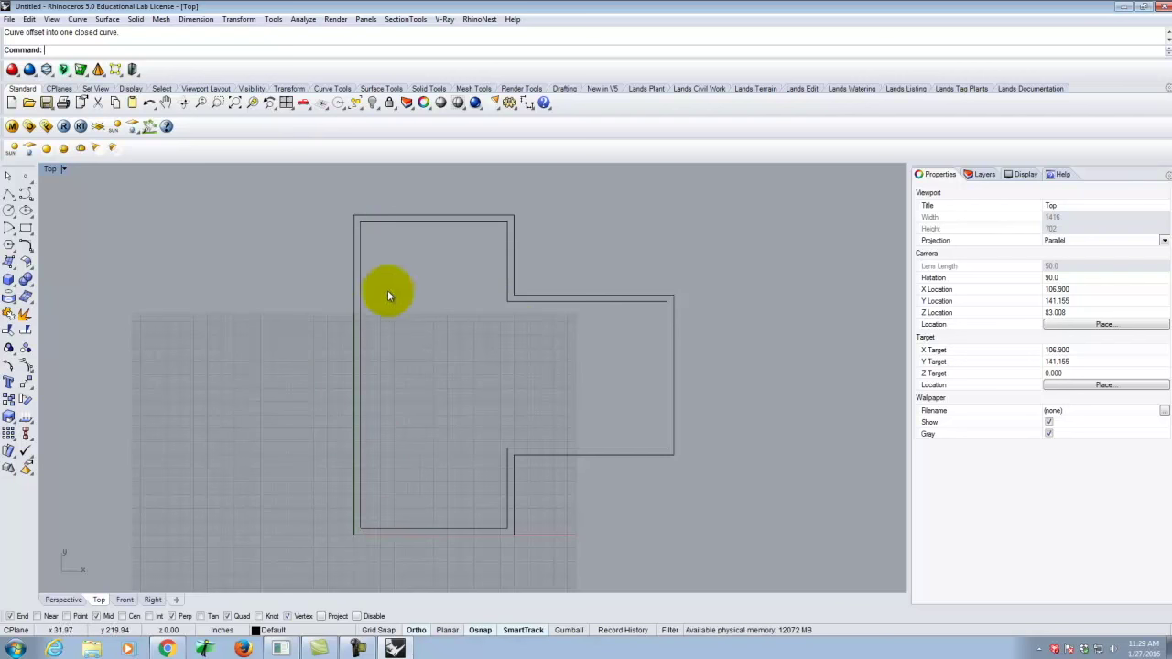
# Zoom in toward the double wall's top-left corner and start a polyline.
pyautogui.scroll(5, 442, 205)
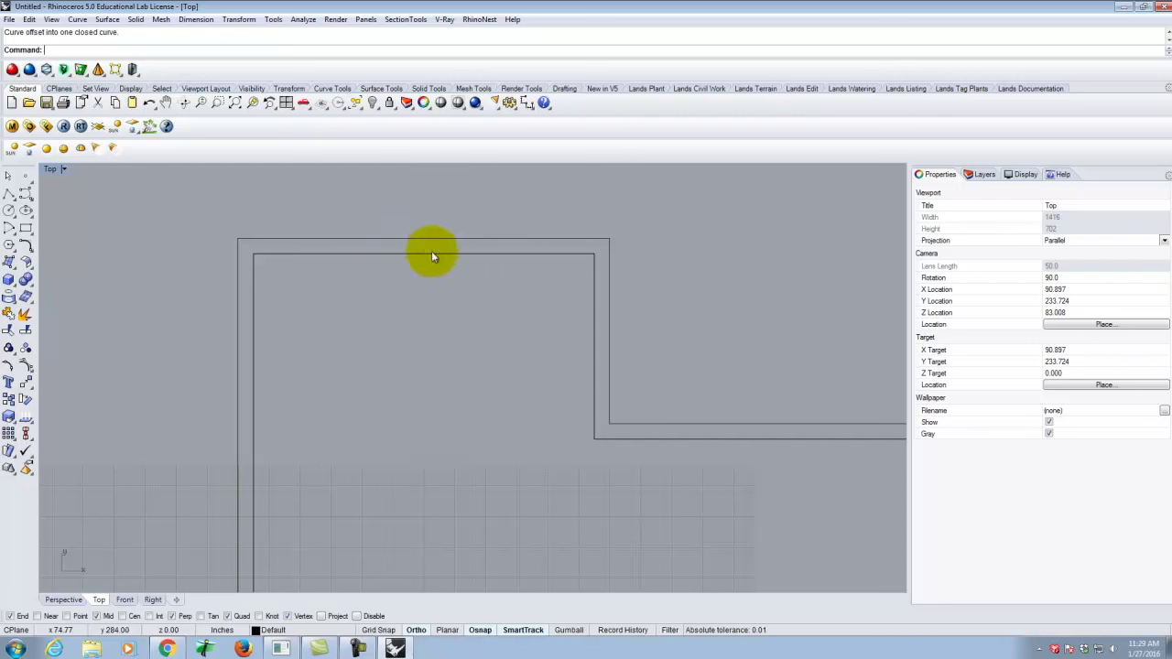
pyautogui.click(8, 195)
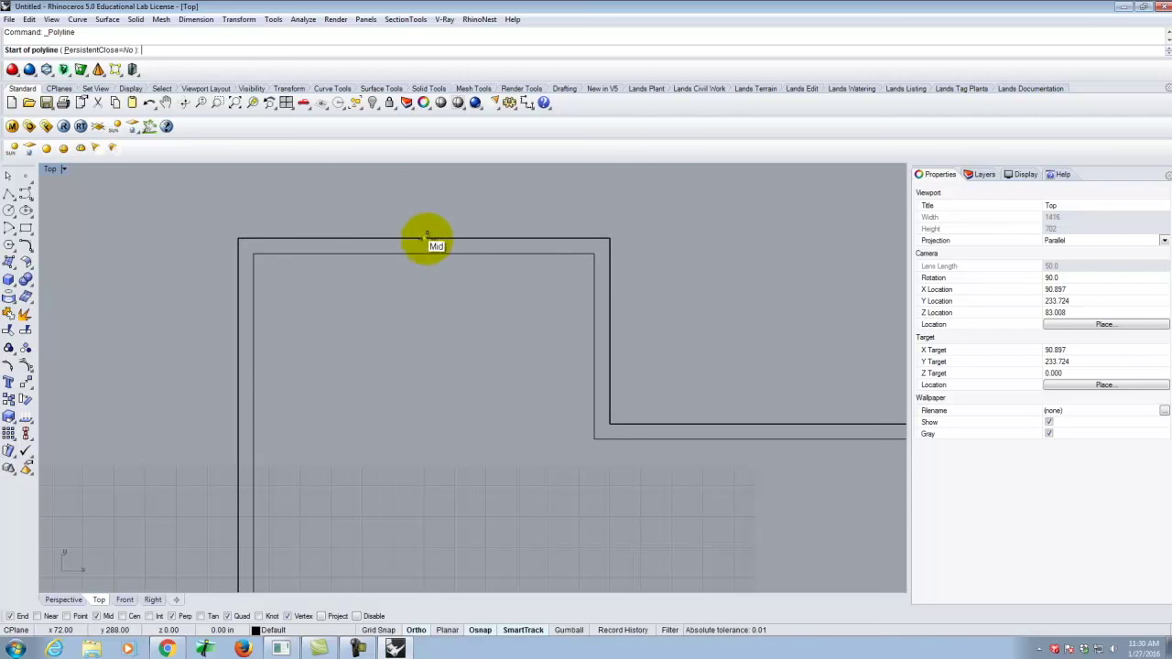
# Draw a line from the outer top edge's midpoint perpendicular to the inner edge, then select it.
pyautogui.click(426, 238)
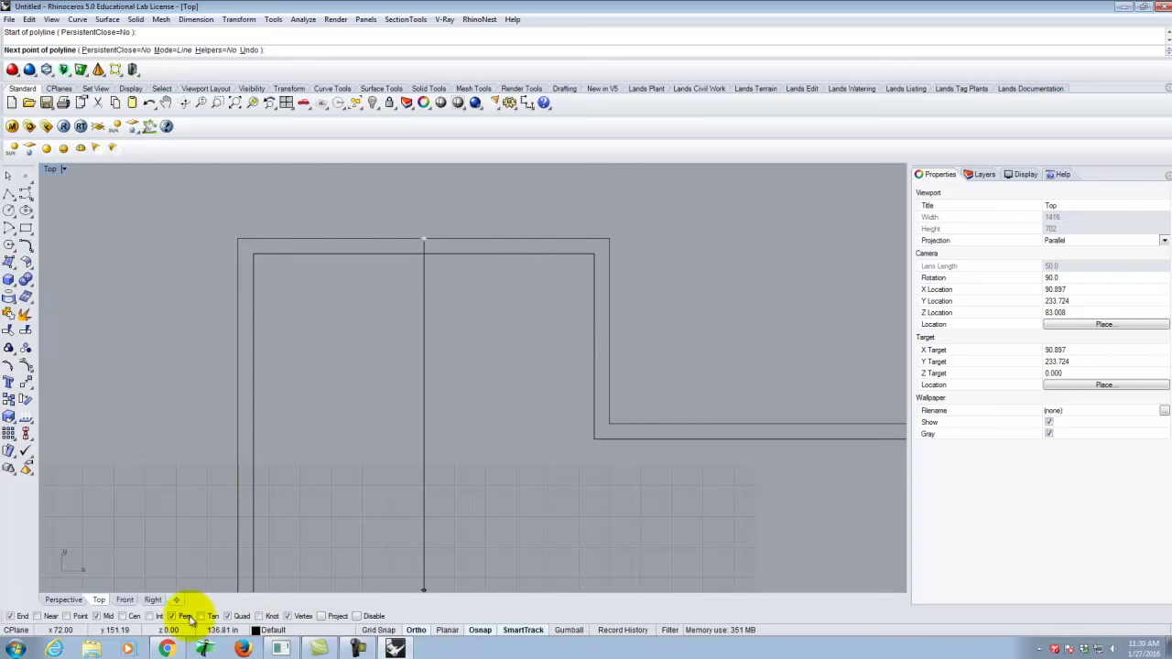
pyautogui.click(173, 616)
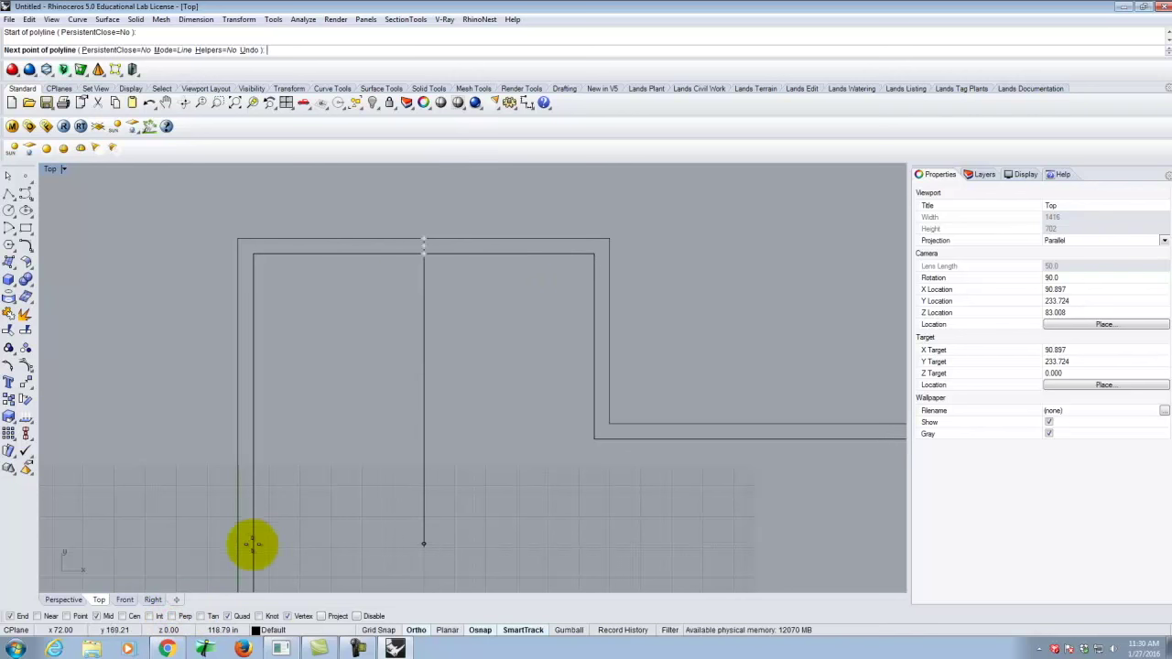
pyautogui.click(174, 617)
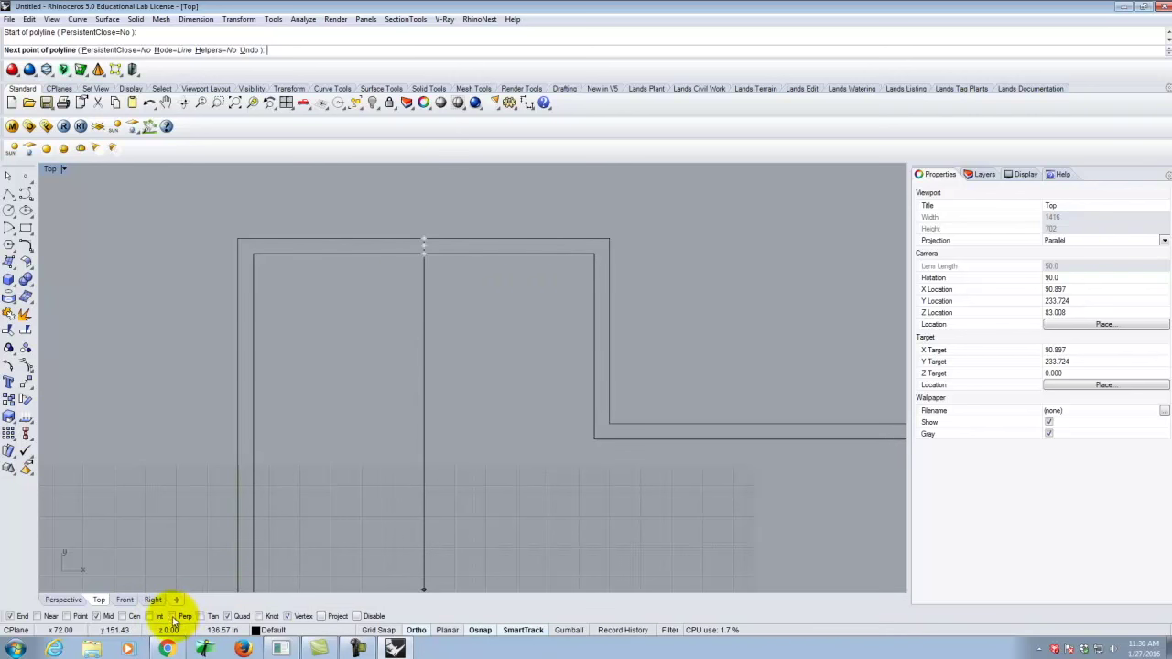
pyautogui.click(424, 246)
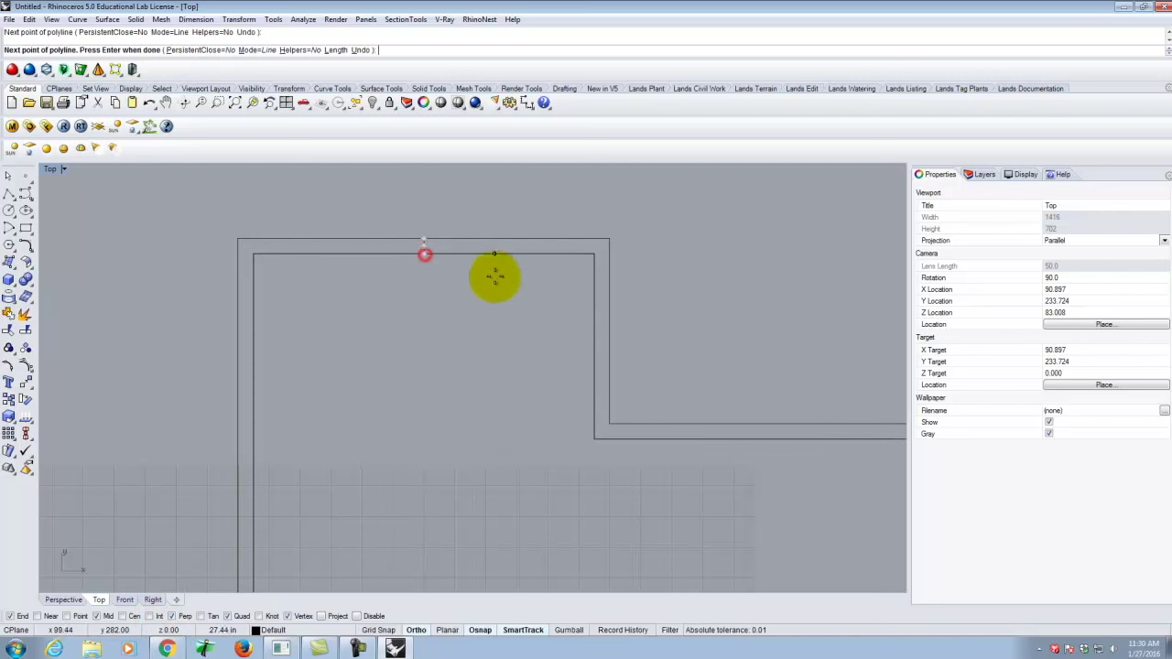
pyautogui.click(452, 283)
pyautogui.press('Return')
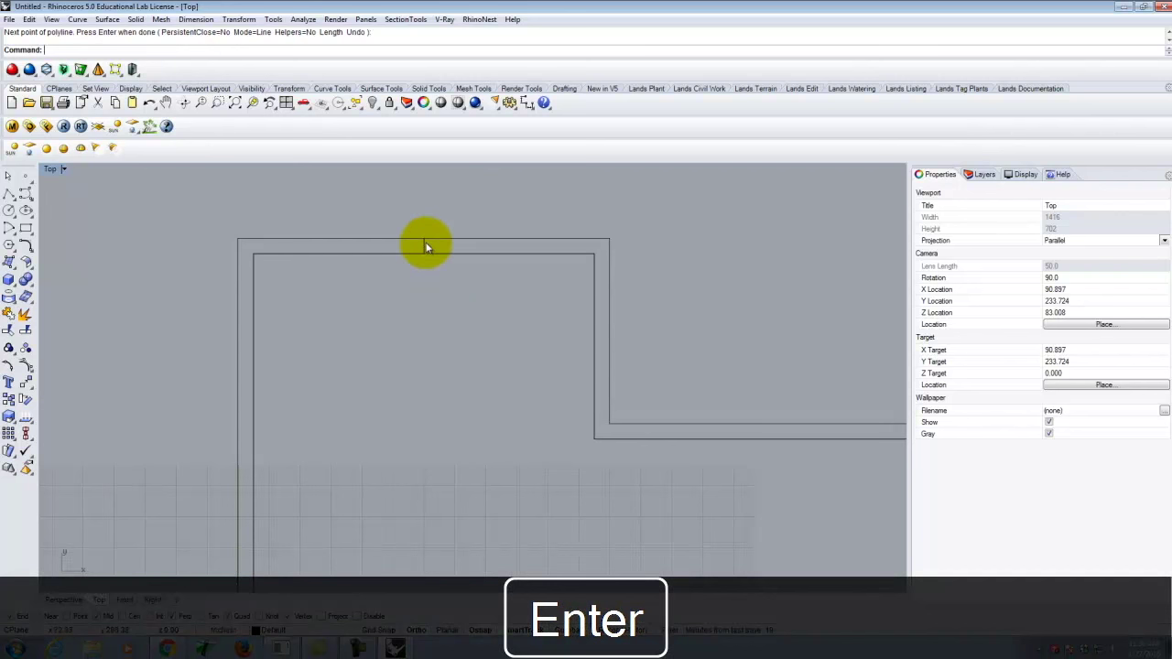
pyautogui.click(423, 242)
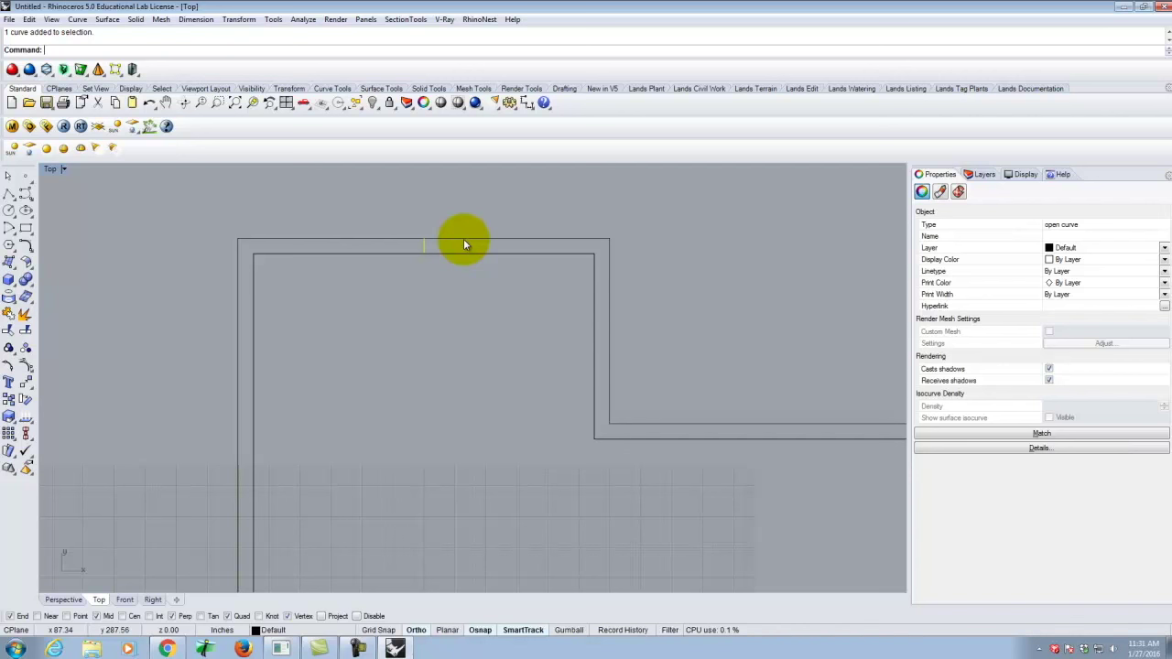
# Offset the short top-wall line 18 units to both sides to frame the doorway.
pyautogui.click(449, 337)
pyautogui.click(77, 19)
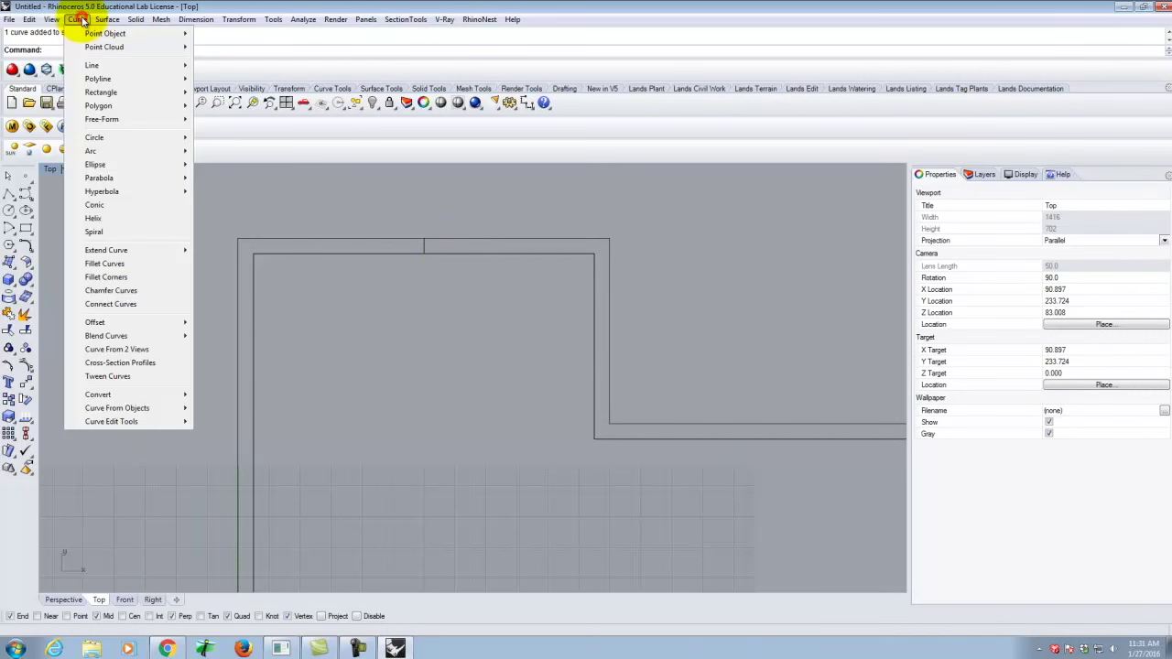
pyautogui.moveTo(135, 323)
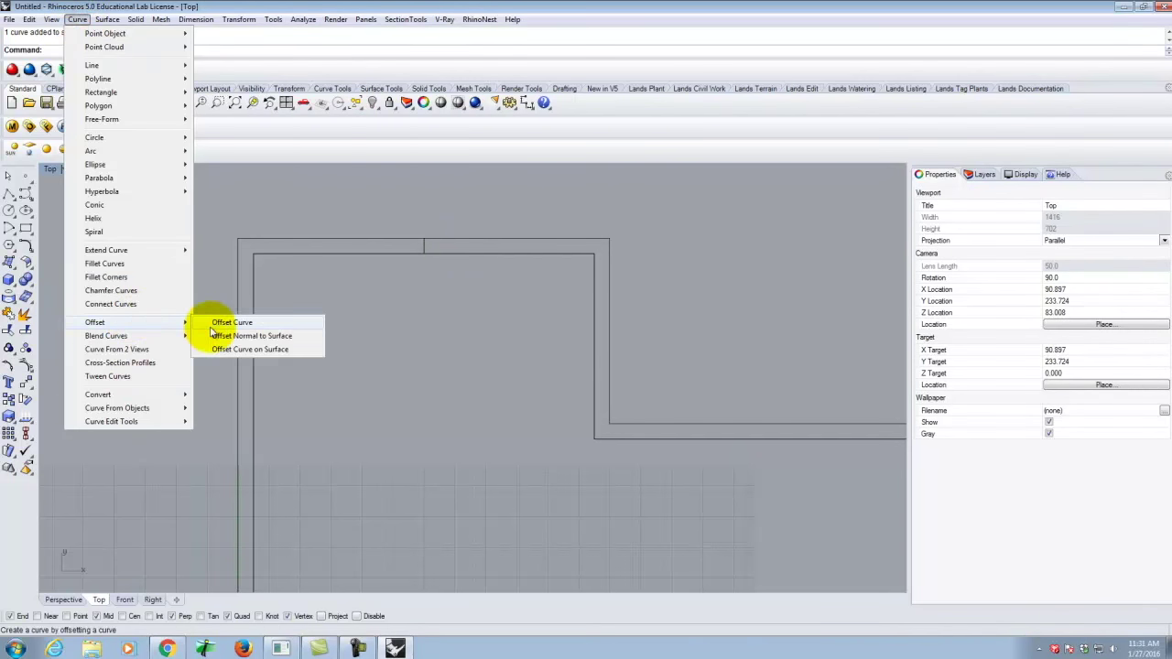
pyautogui.click(229, 323)
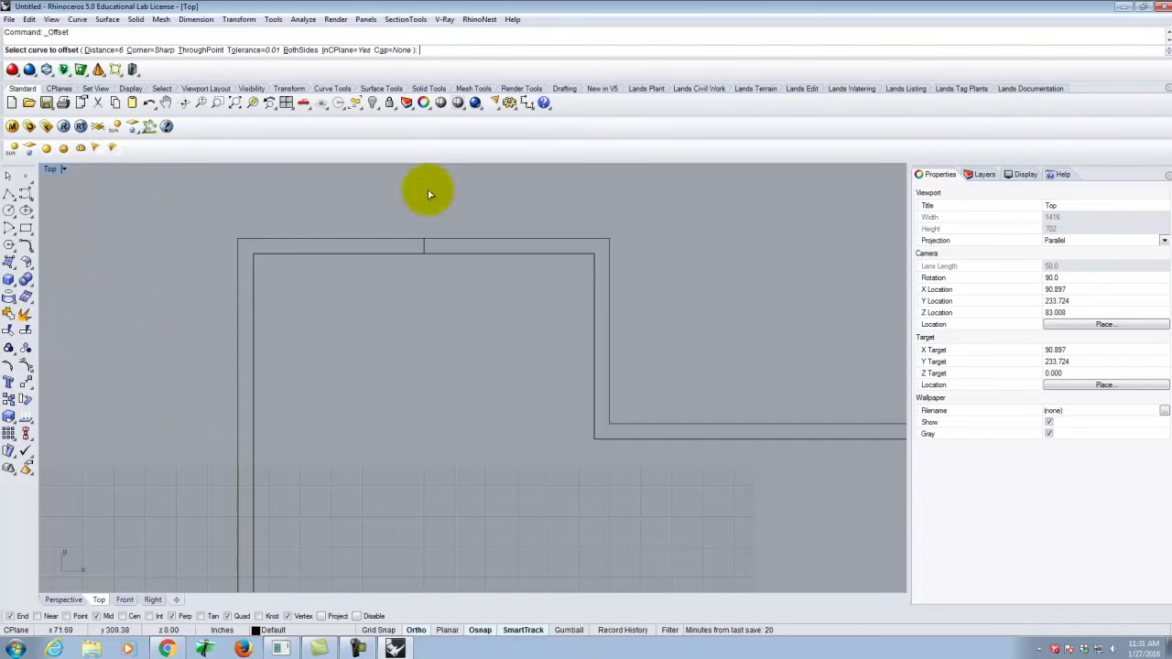
pyautogui.click(425, 252)
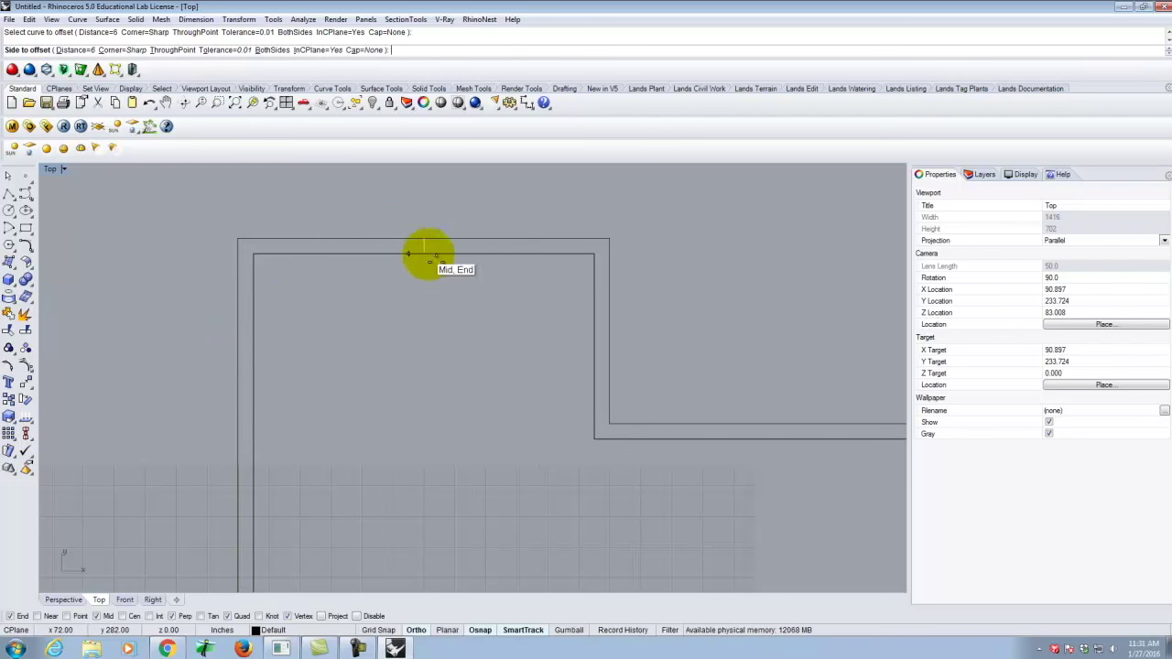
pyautogui.click(75, 50)
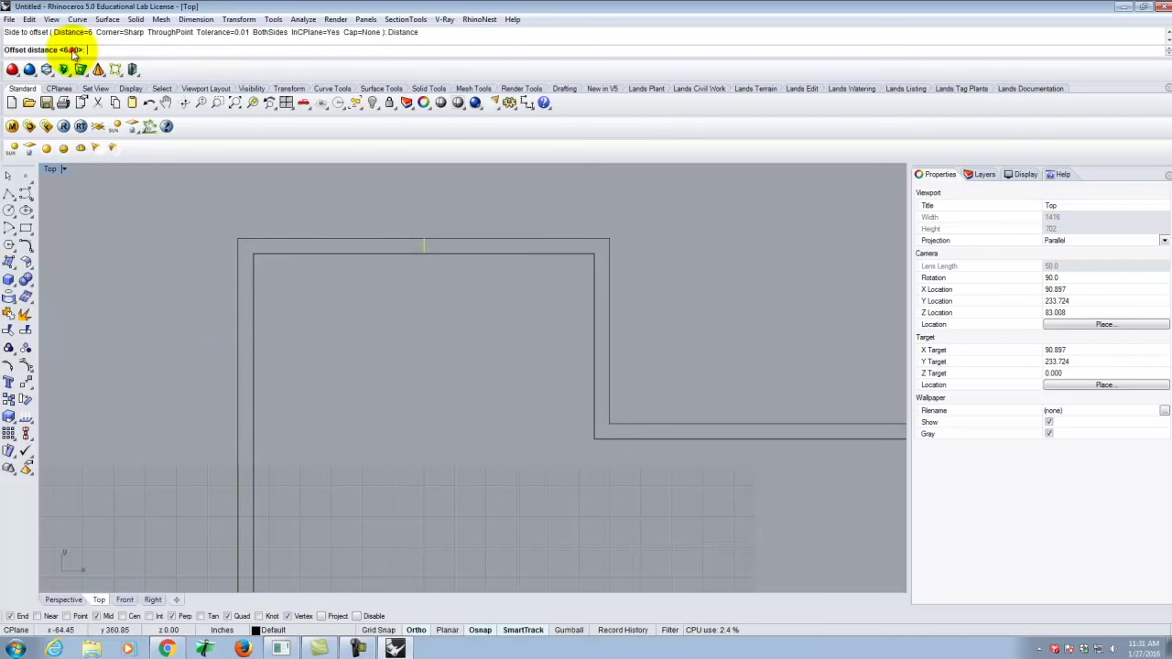
pyautogui.write('18')
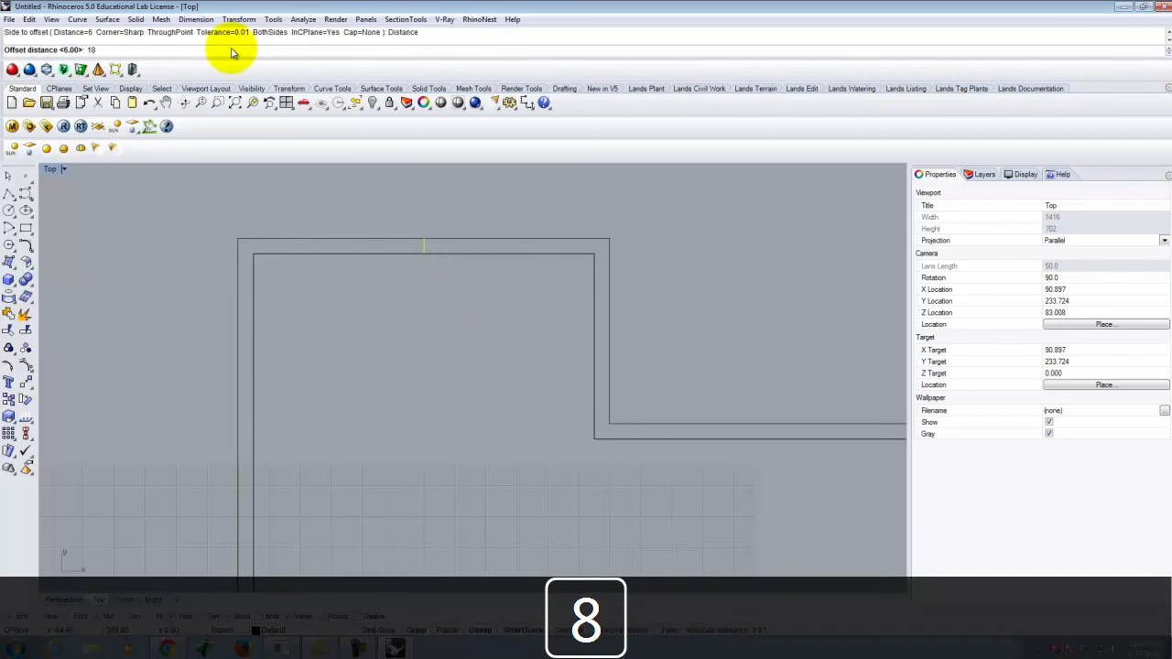
pyautogui.press('Return')
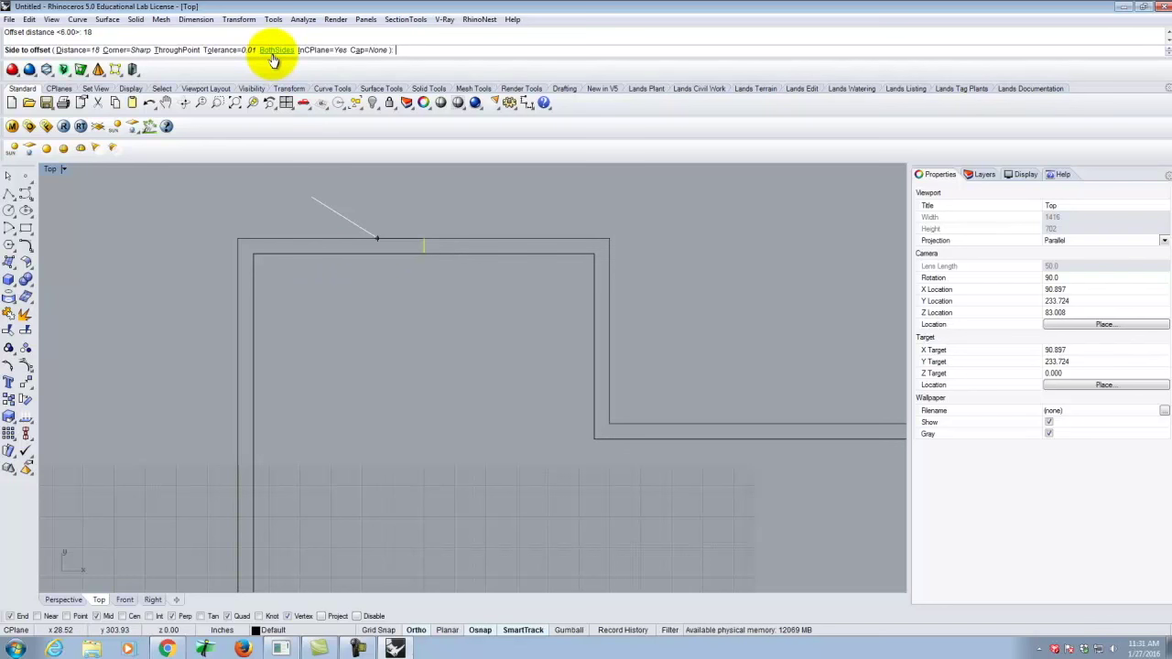
pyautogui.click(274, 51)
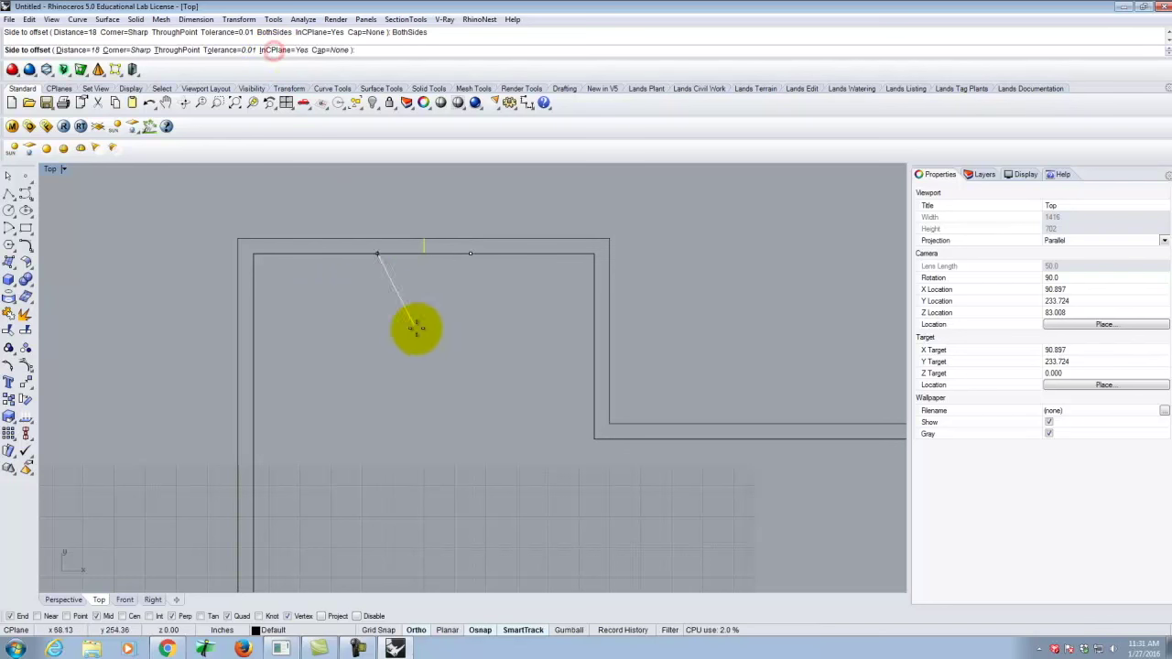
pyautogui.click(537, 313)
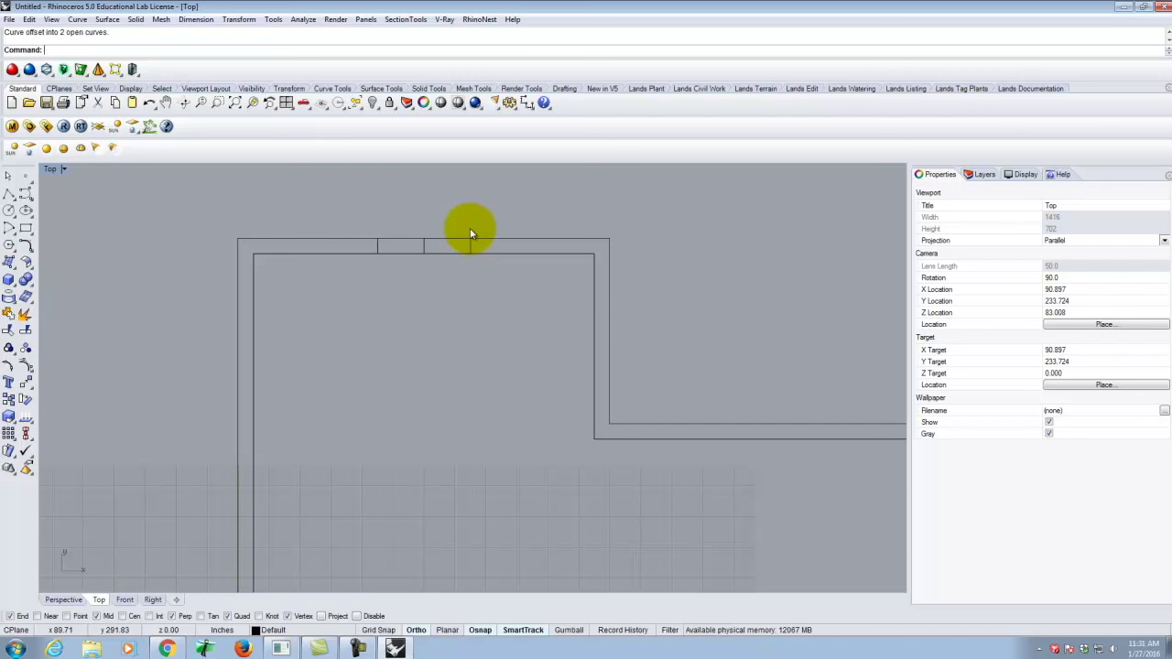
# Start Trim with the left and right marker lines as the cutting edges.
pyautogui.click(390, 240)
pyautogui.click(406, 255)
pyautogui.click(472, 290)
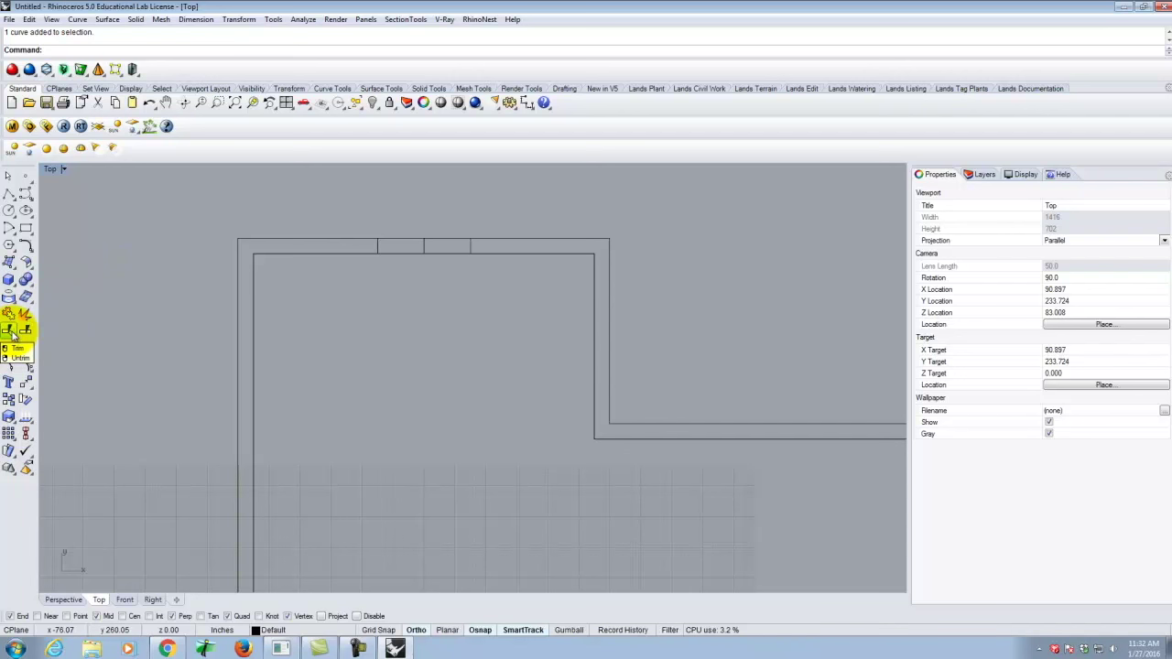
pyautogui.click(240, 20)
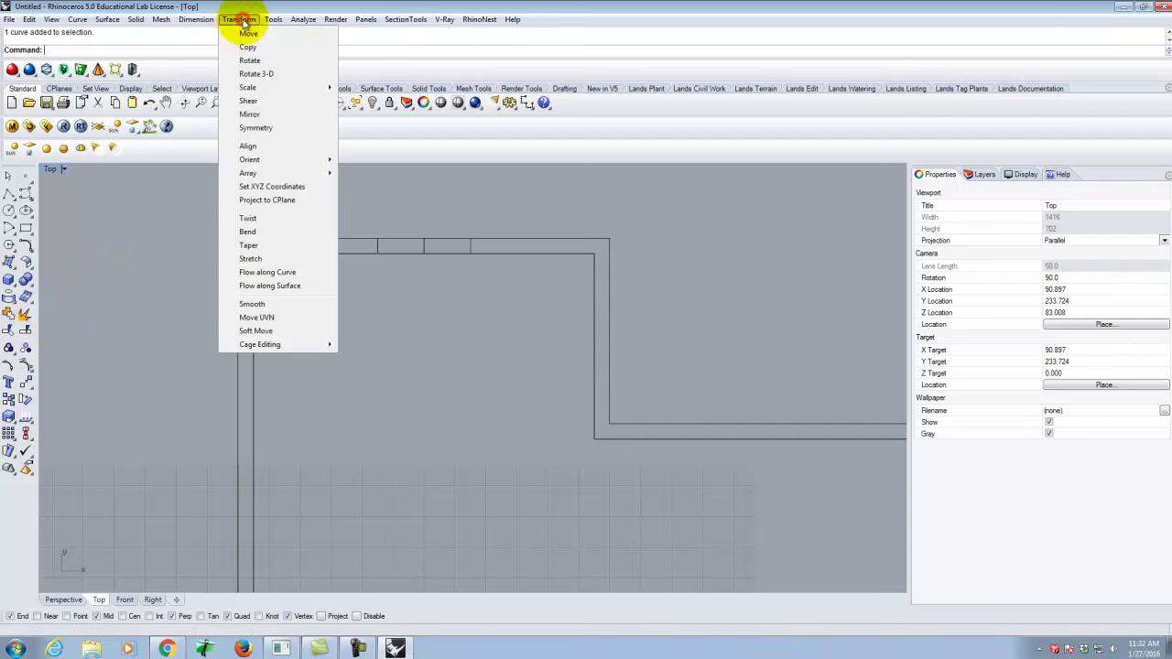
pyautogui.moveTo(27, 20)
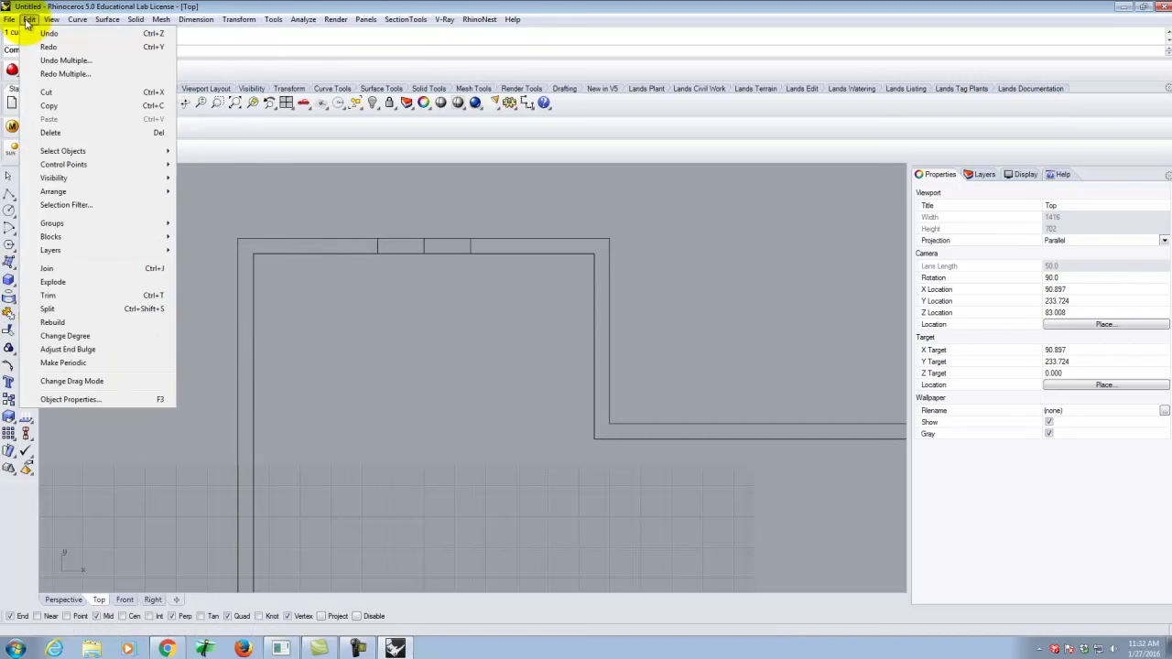
pyautogui.click(82, 296)
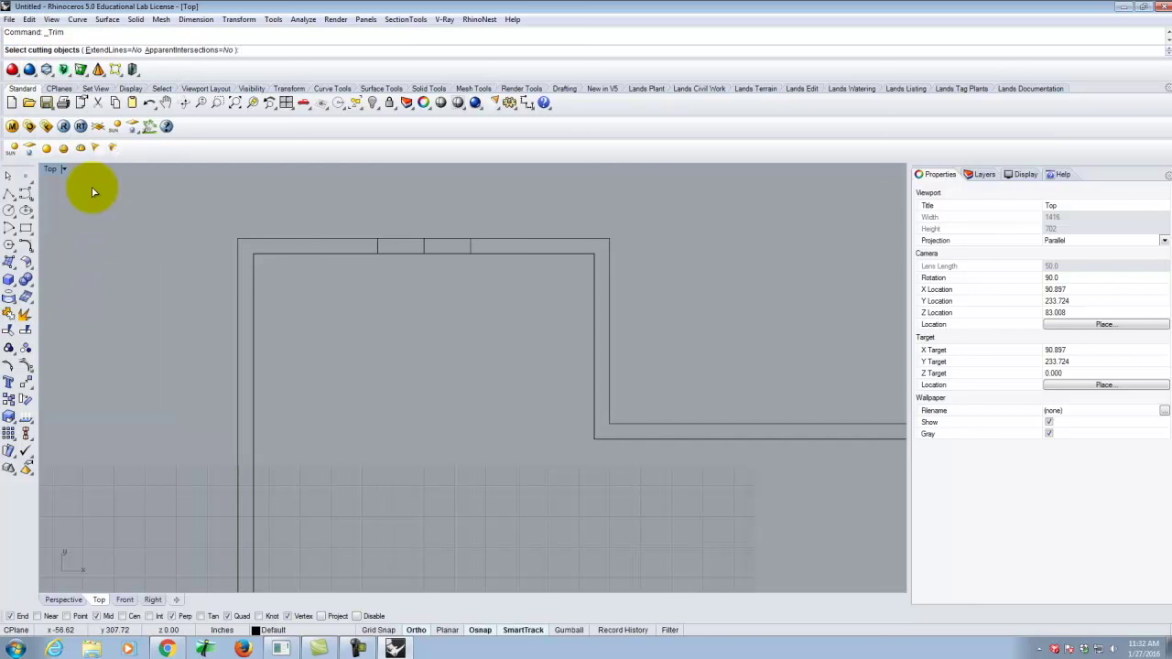
pyautogui.click(377, 247)
pyautogui.click(470, 245)
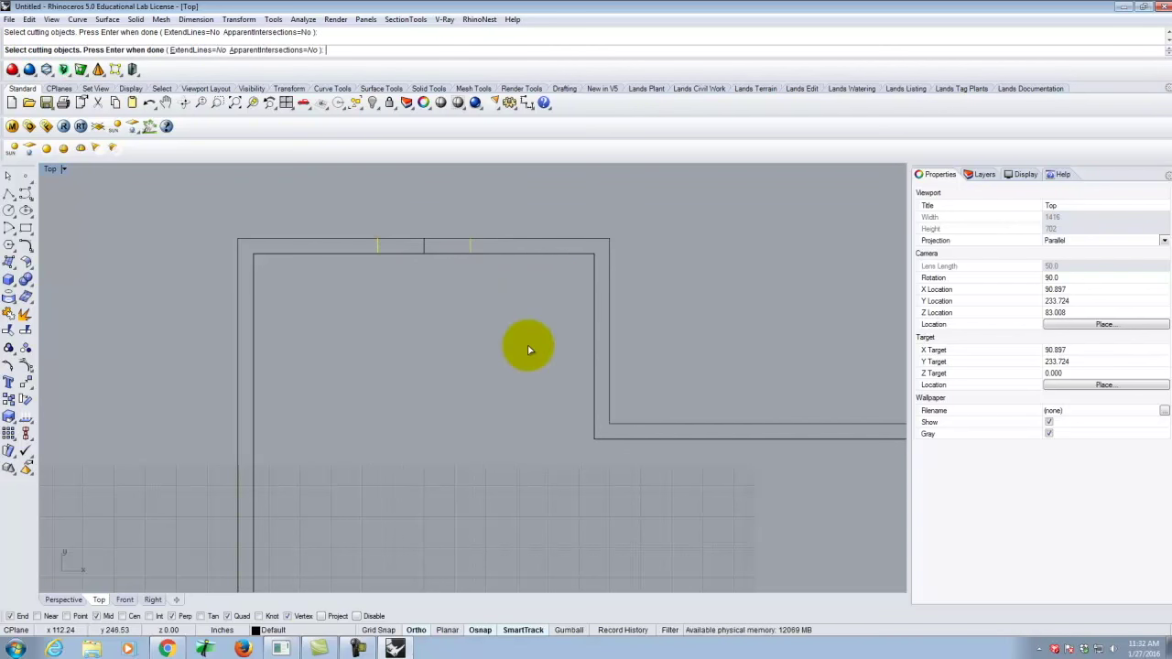
pyautogui.press('Return')
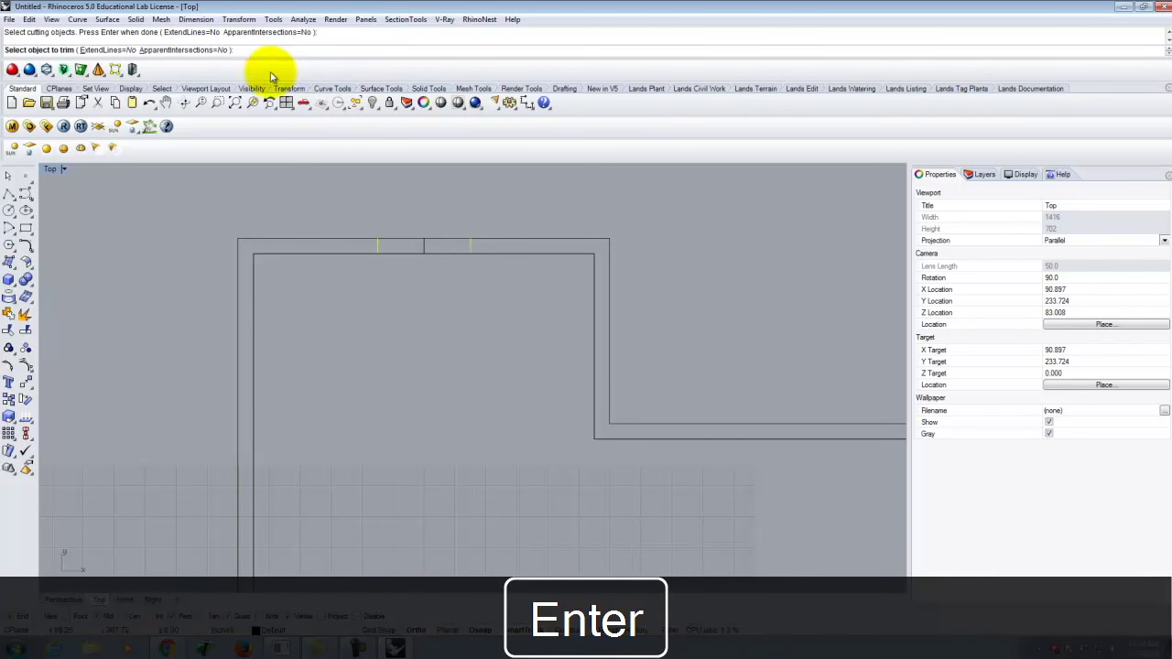
# Trim the inner and outer top wall lines between the markers, then select the middle short line.
pyautogui.click(414, 255)
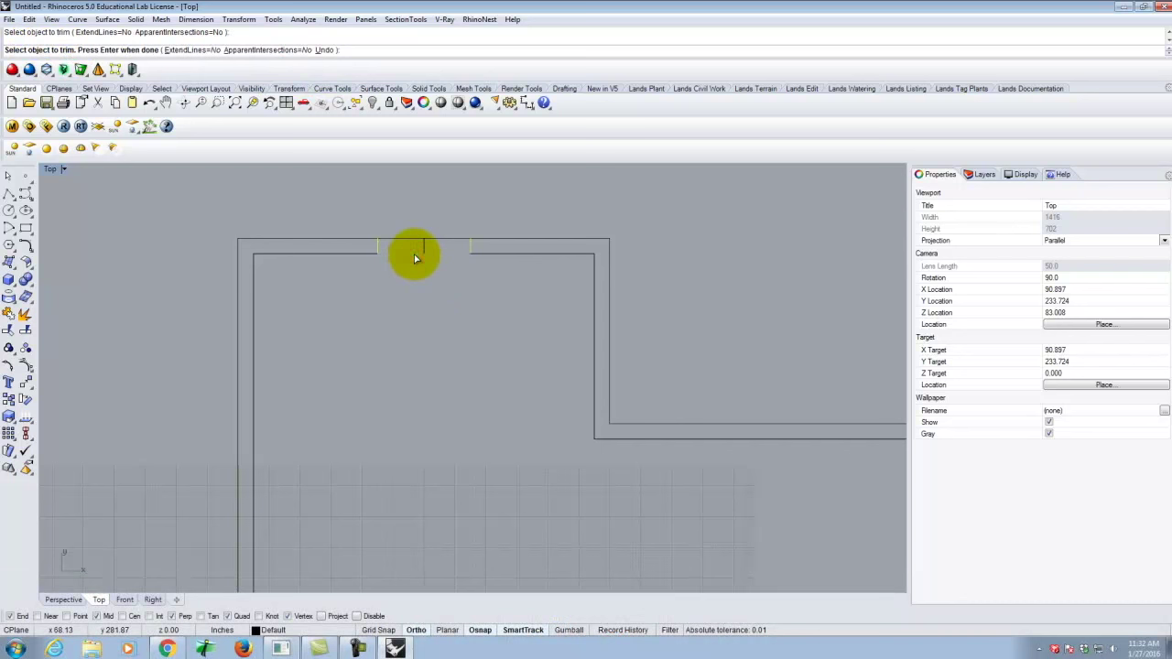
pyautogui.click(409, 241)
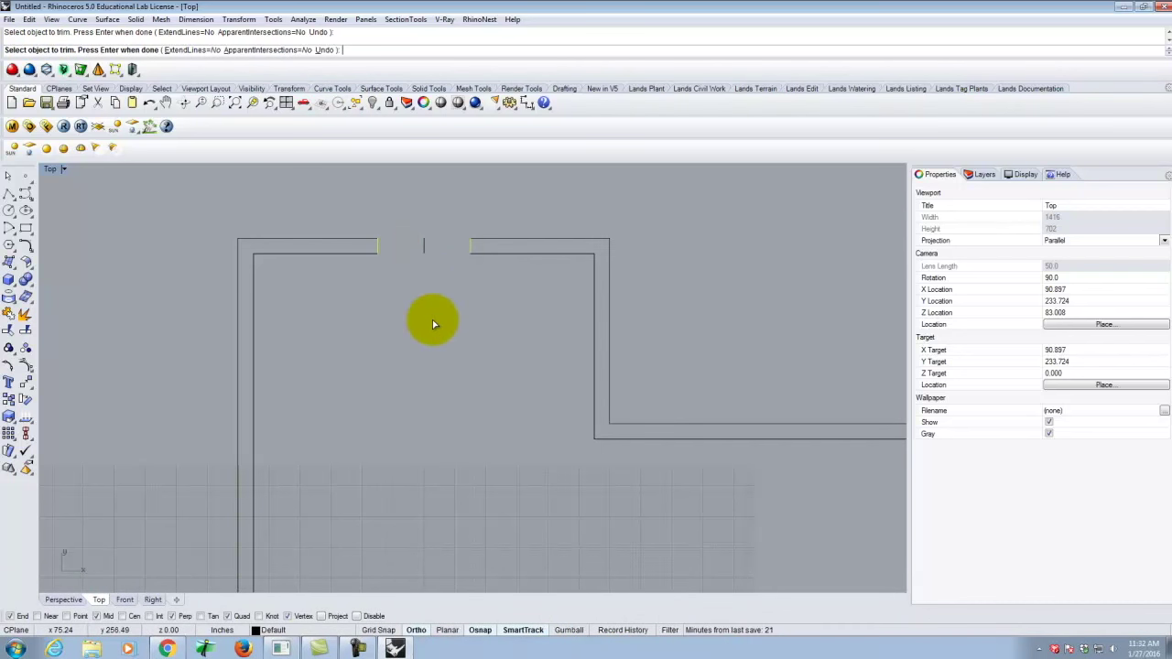
pyautogui.press('Return')
pyautogui.click(469, 296)
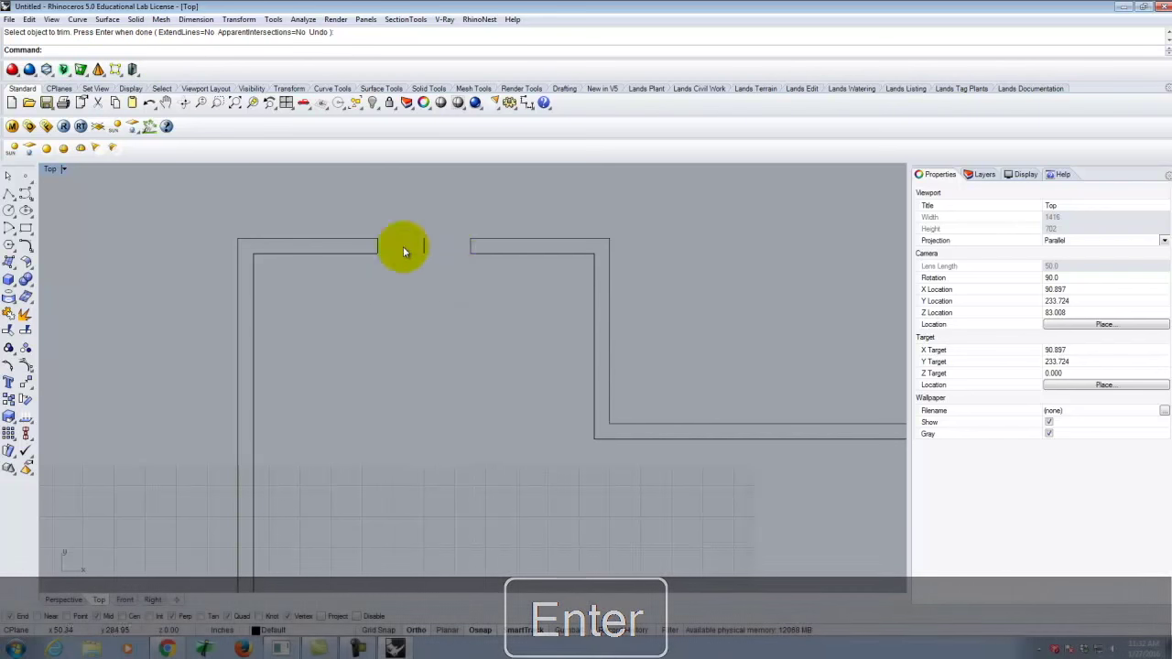
pyautogui.click(459, 245)
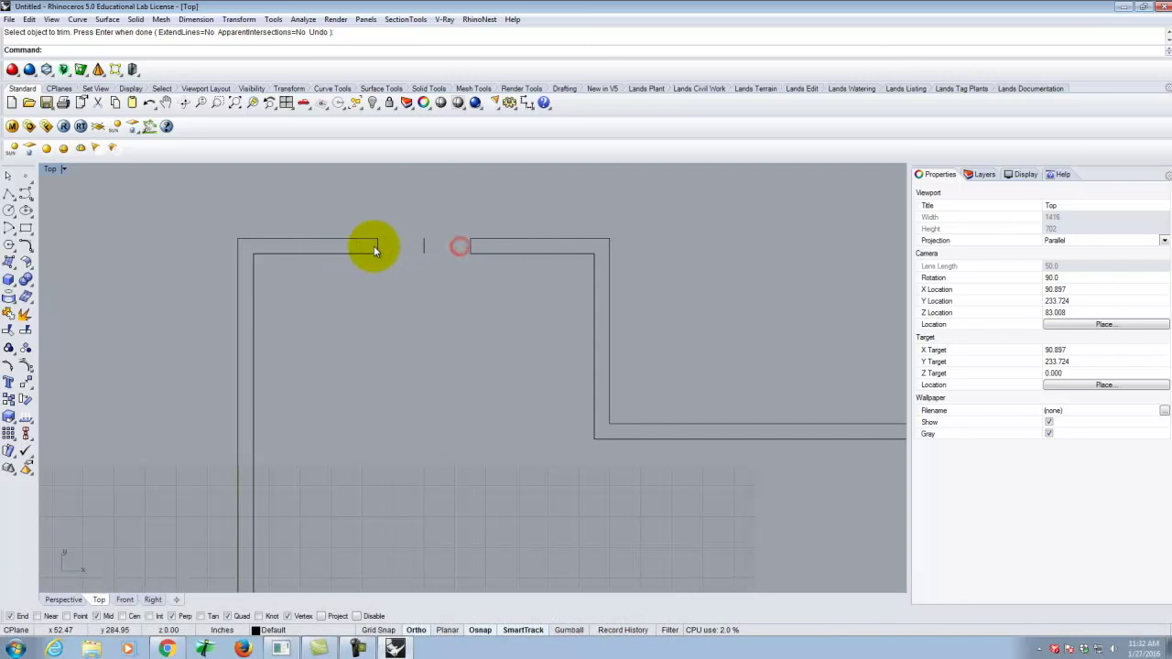
pyautogui.click(426, 249)
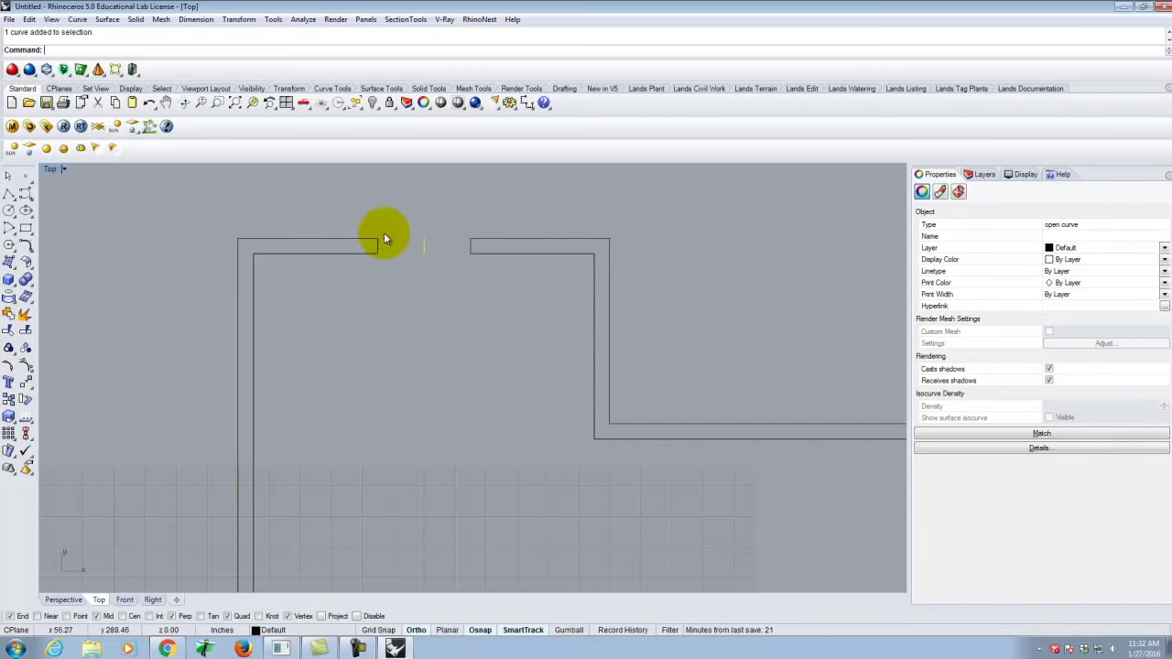
# Delete the middle short line from the top wall doorway.
pyautogui.click(428, 250)
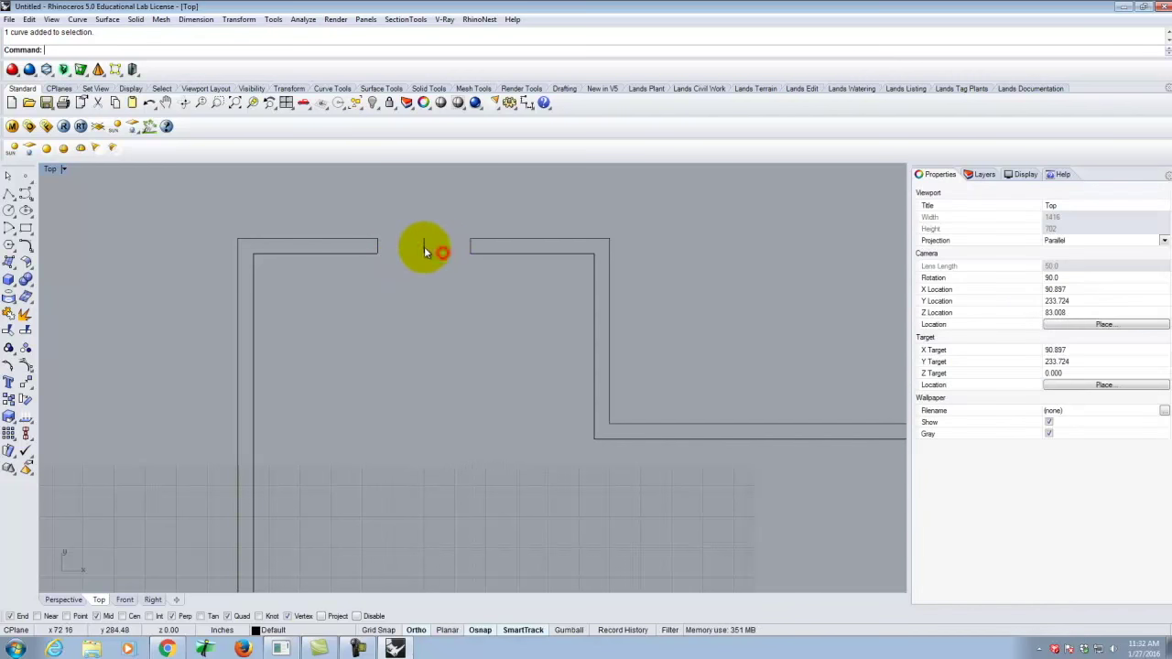
pyautogui.click(424, 250)
pyautogui.press('Delete')
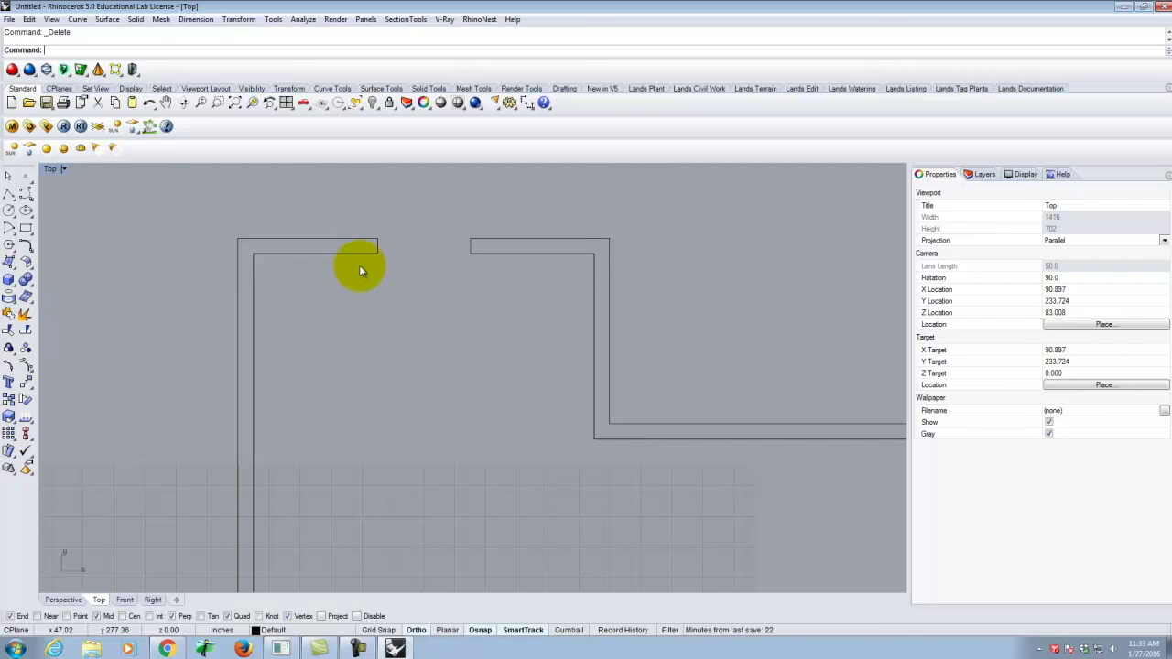
pyautogui.click(9, 196)
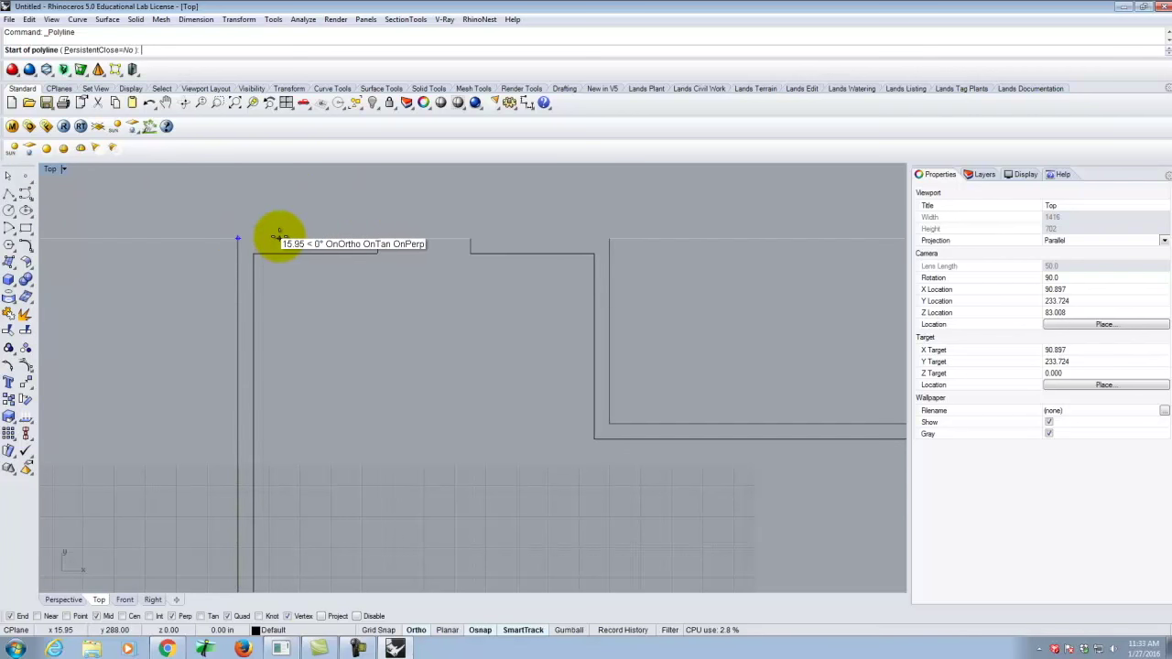
pyautogui.click(378, 235)
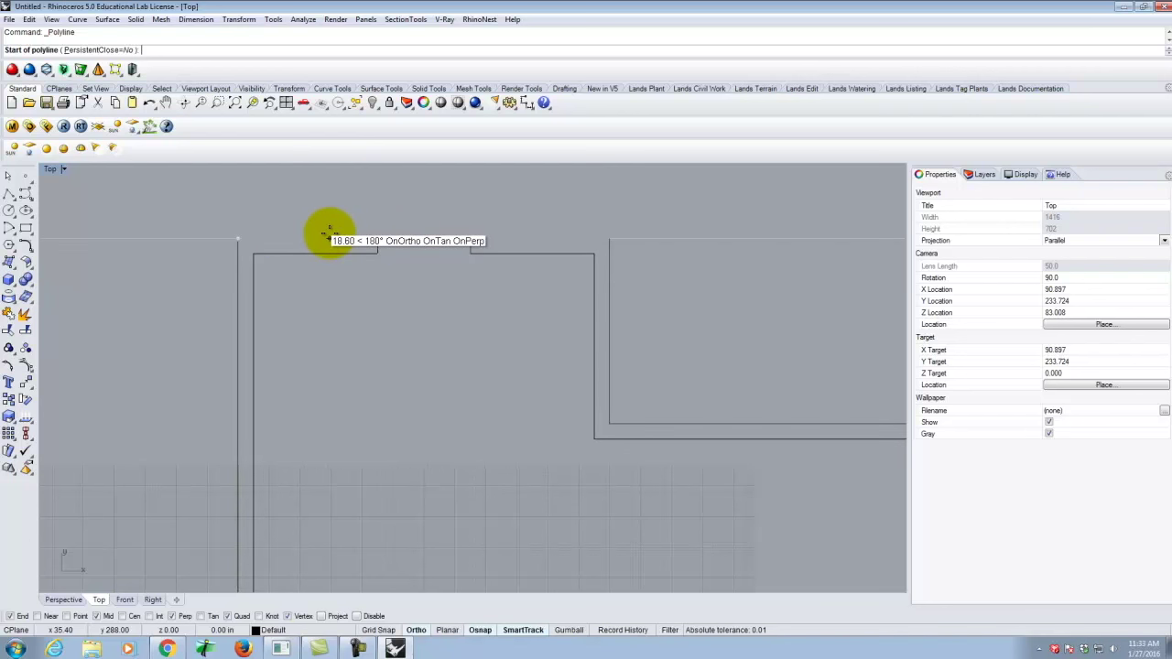
pyautogui.click(308, 237)
pyautogui.rightClick(296, 239)
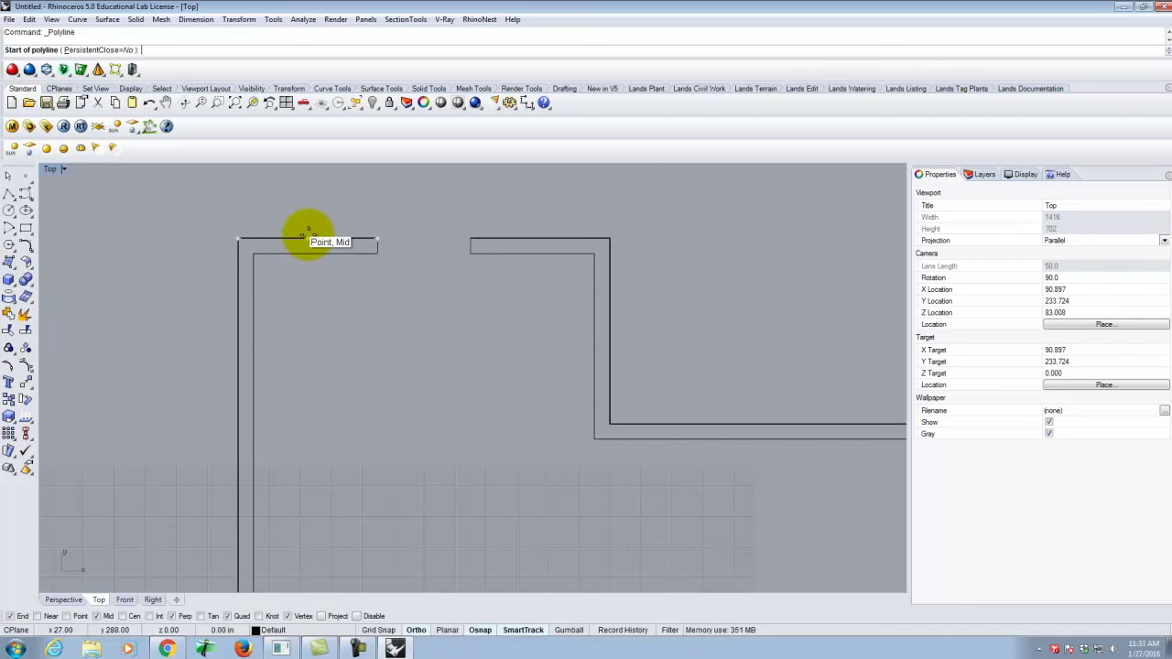
pyautogui.moveTo(307, 238)
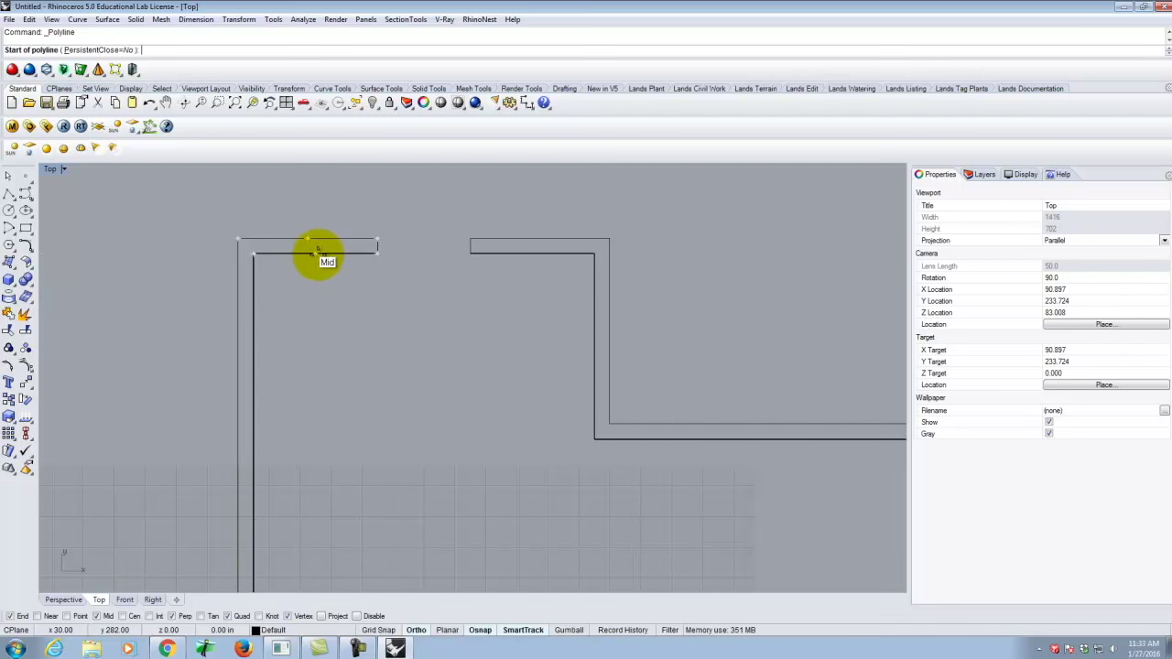
pyautogui.press('Escape')
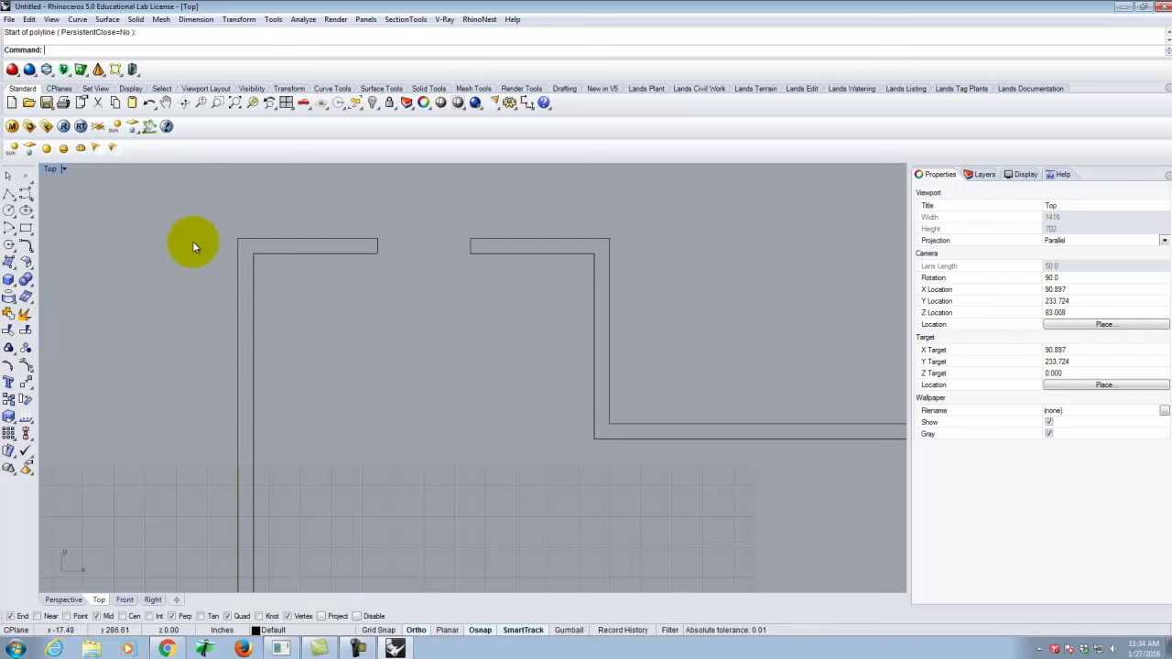
# Draw cross lines through the left top wall piece at 1' from the opening and 1'6" from the corner.
pyautogui.click(11, 195)
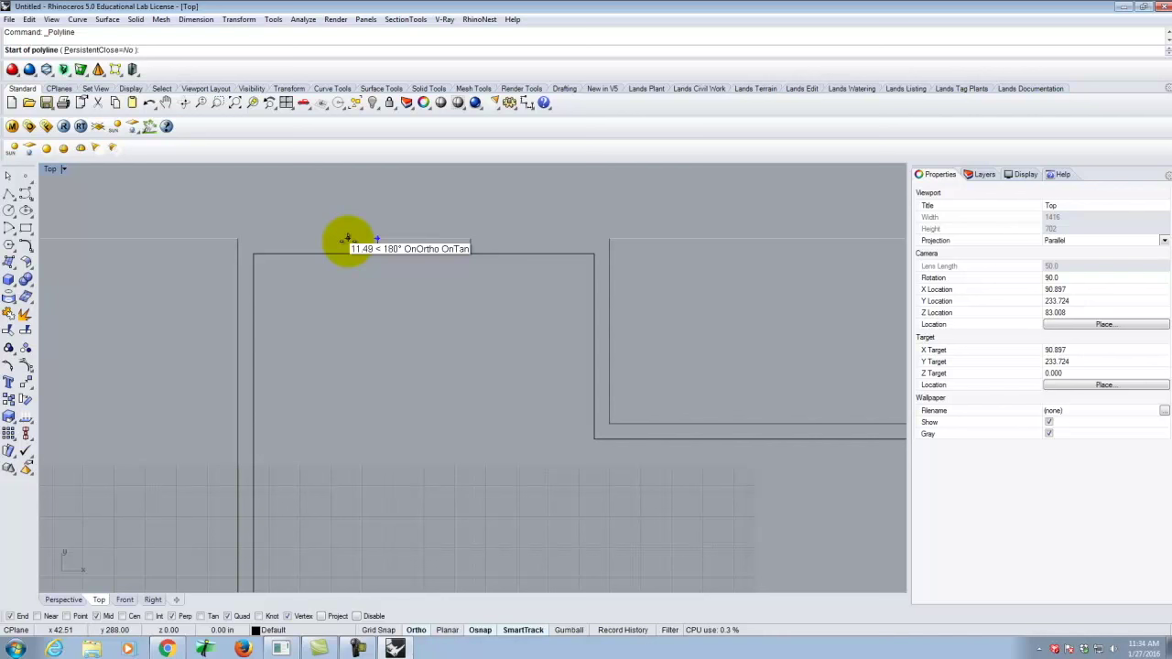
pyautogui.write('1')
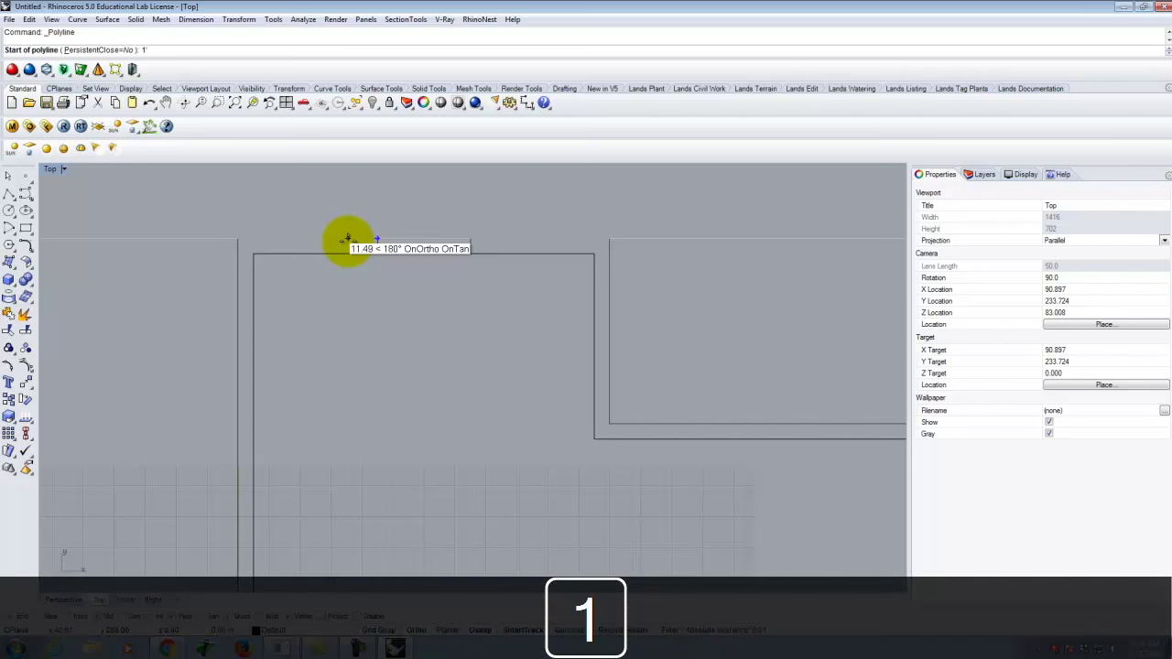
pyautogui.press('Return')
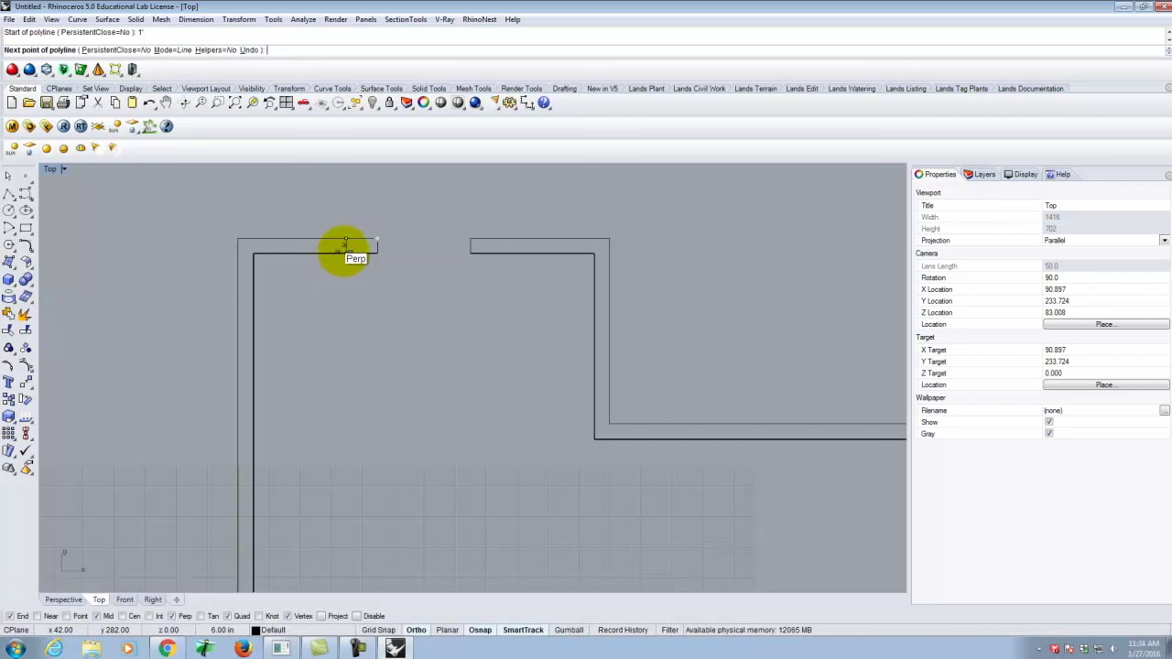
pyautogui.click(346, 248)
pyautogui.rightClick(345, 248)
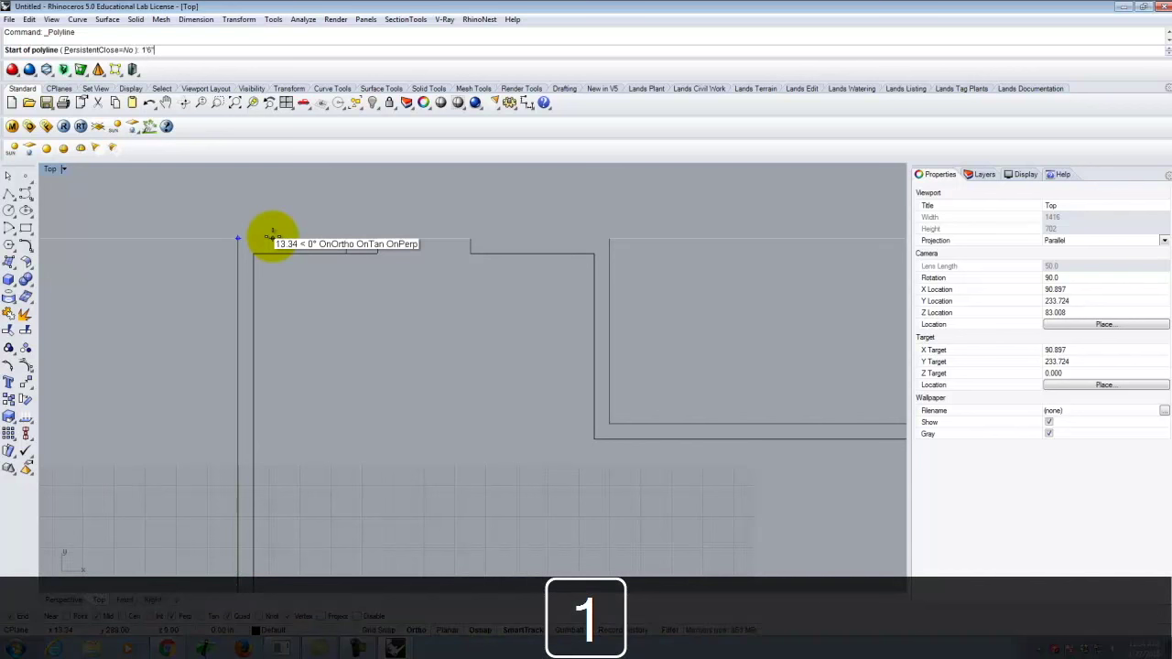
pyautogui.press('Return')
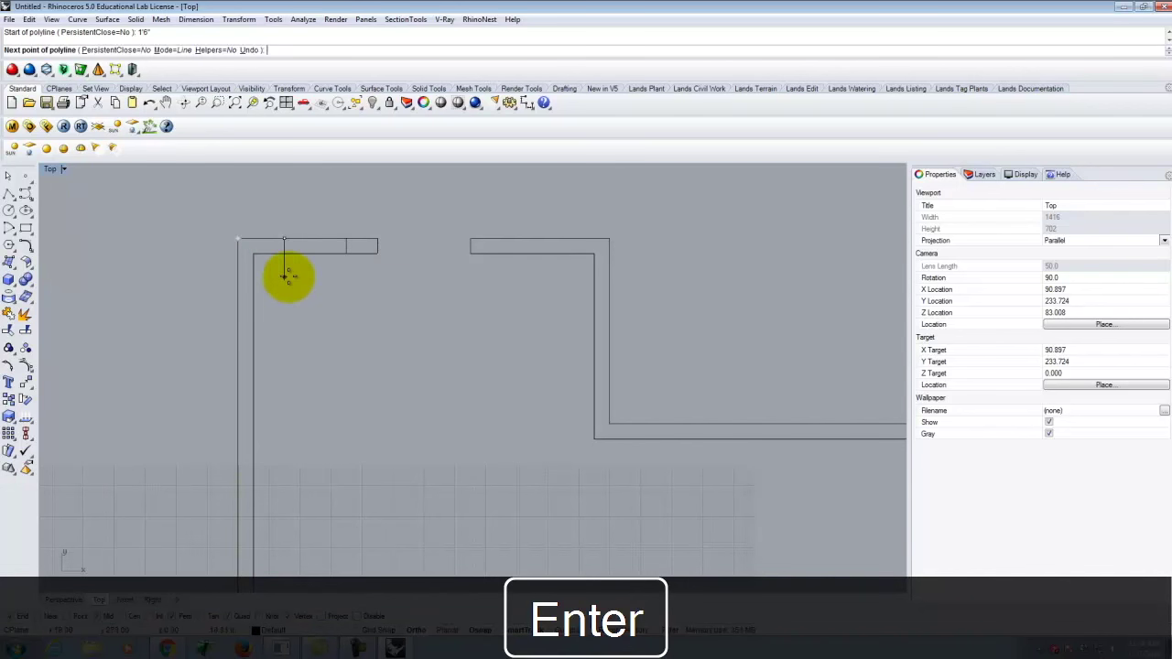
pyautogui.press('Return')
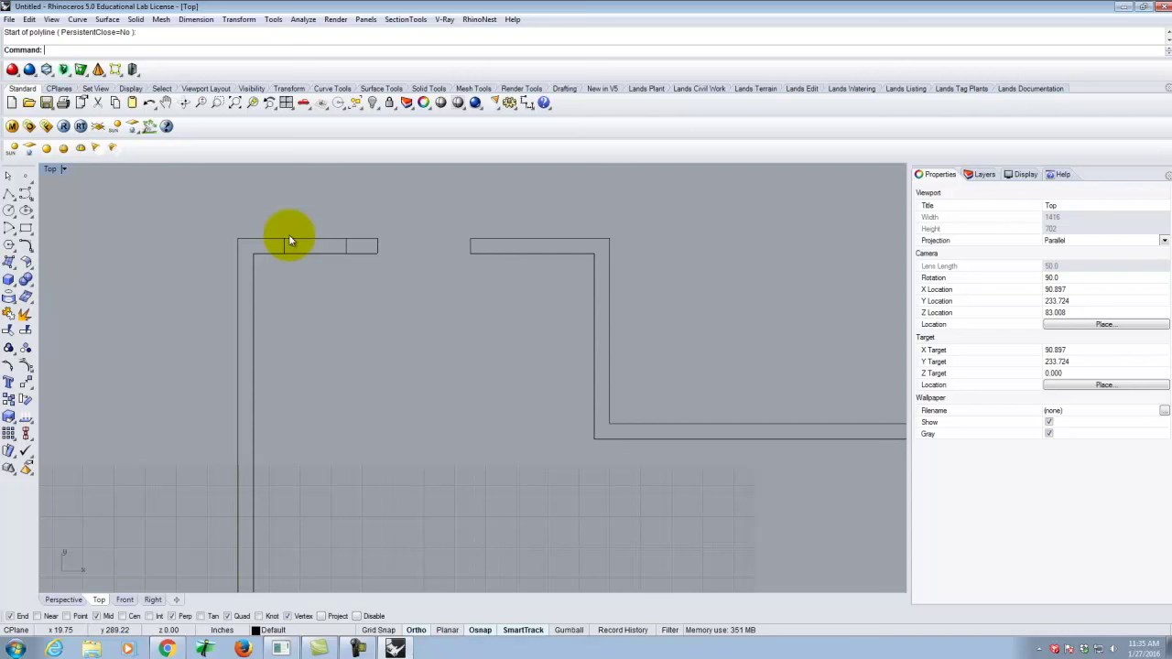
# Draw a 1'6" polyline along the top wall's outer edge starting at the outer corner.
pyautogui.click(9, 195)
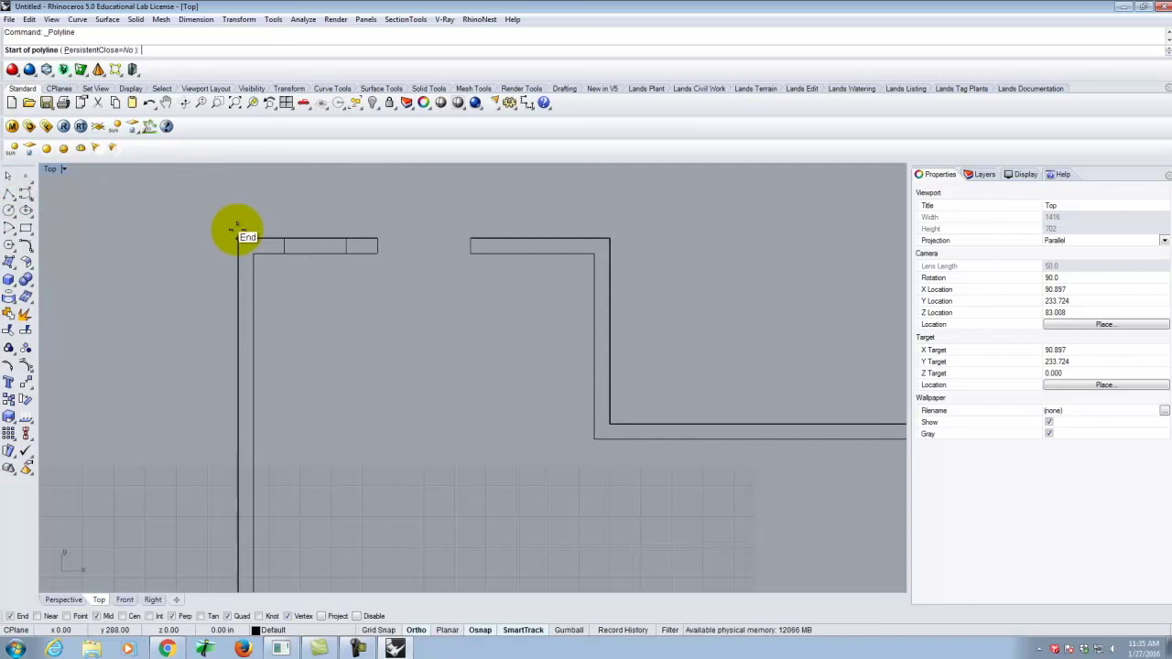
pyautogui.click(238, 238)
pyautogui.write('1')
pyautogui.write('6')
pyautogui.press('Return')
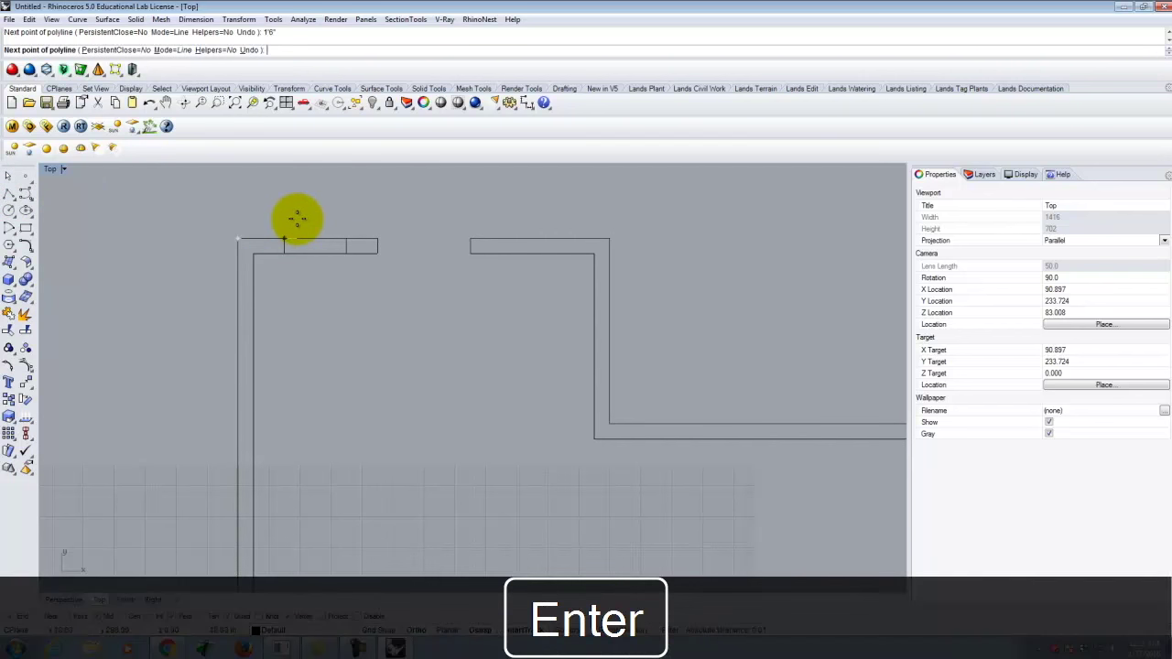
pyautogui.click(315, 197)
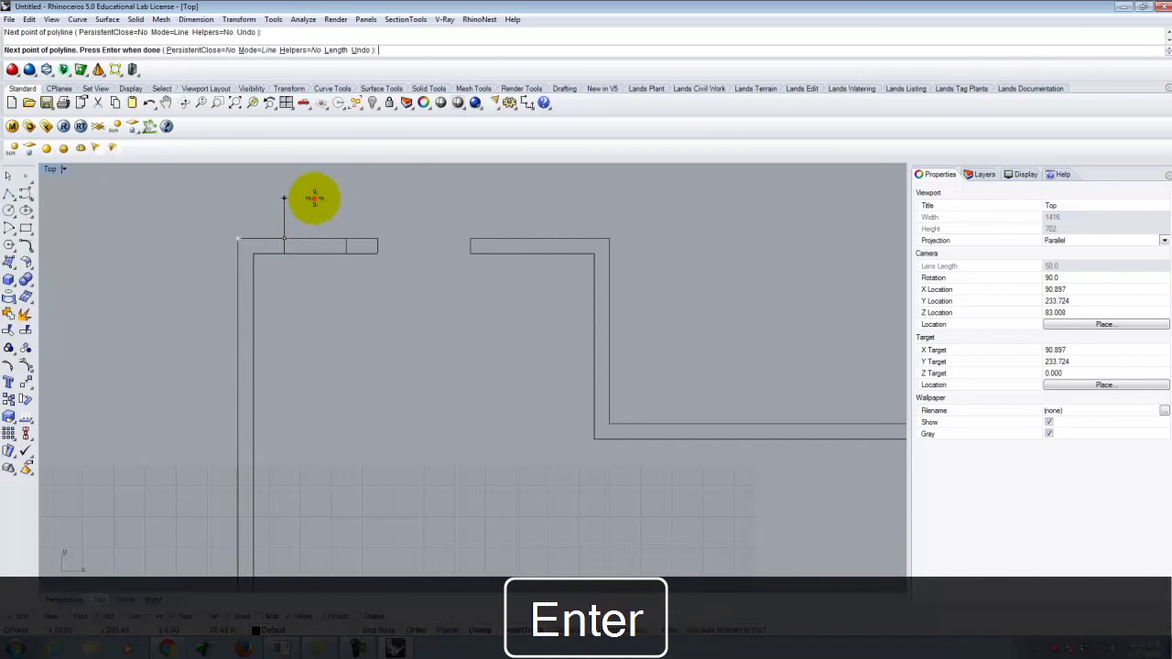
pyautogui.rightClick(287, 253)
pyautogui.rightClick(302, 258)
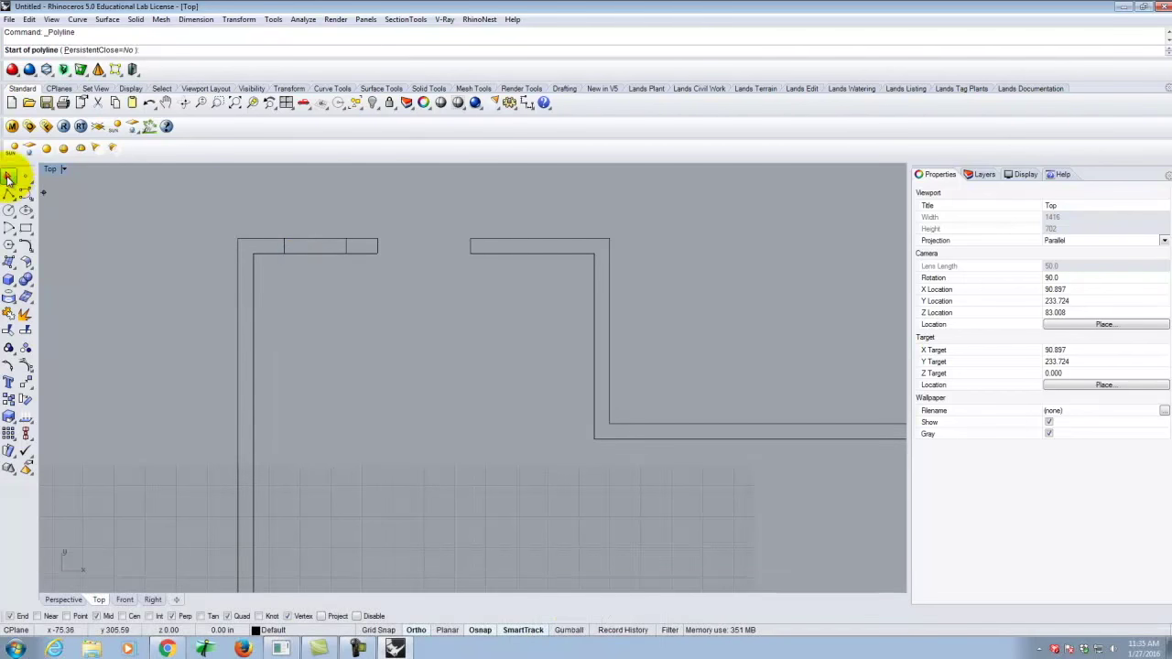
# Delete the extra overlapping 1'6" line at the top-left wall corner.
pyautogui.press('Escape')
pyautogui.click(269, 243)
pyautogui.click(318, 284)
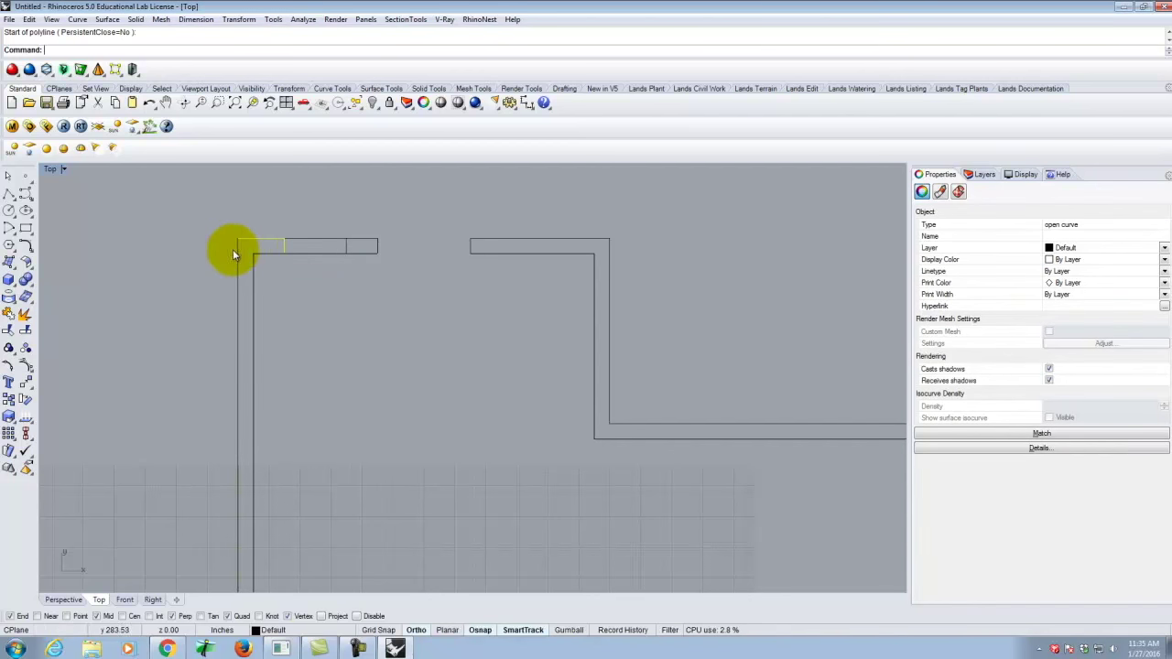
pyautogui.press('Delete')
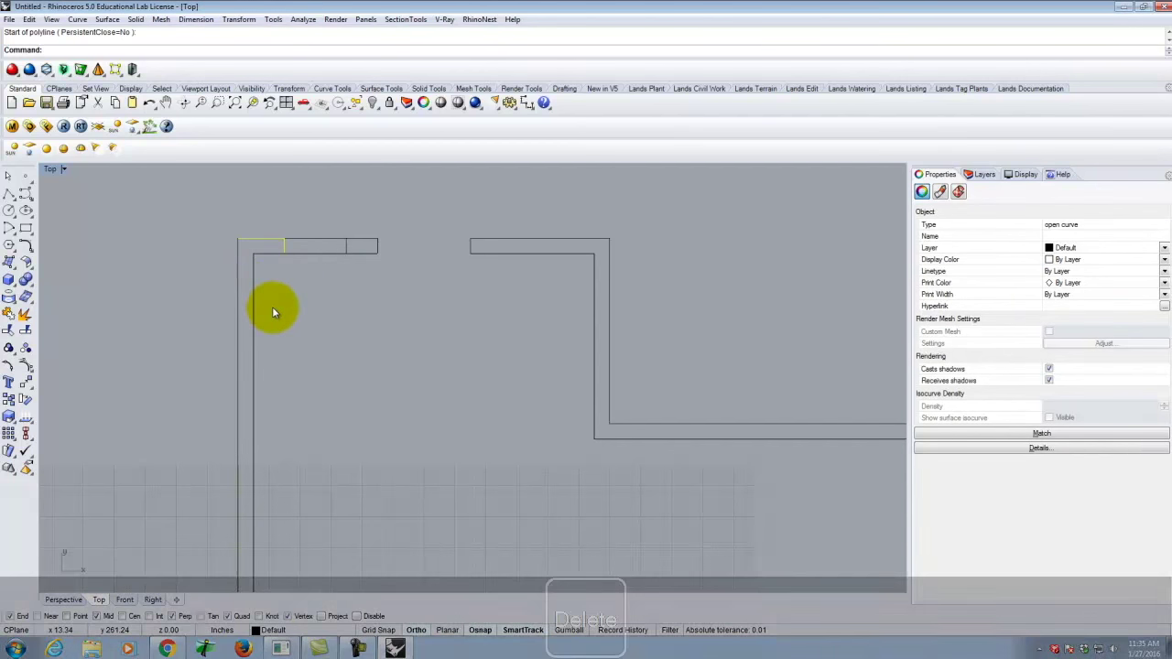
pyautogui.click(282, 245)
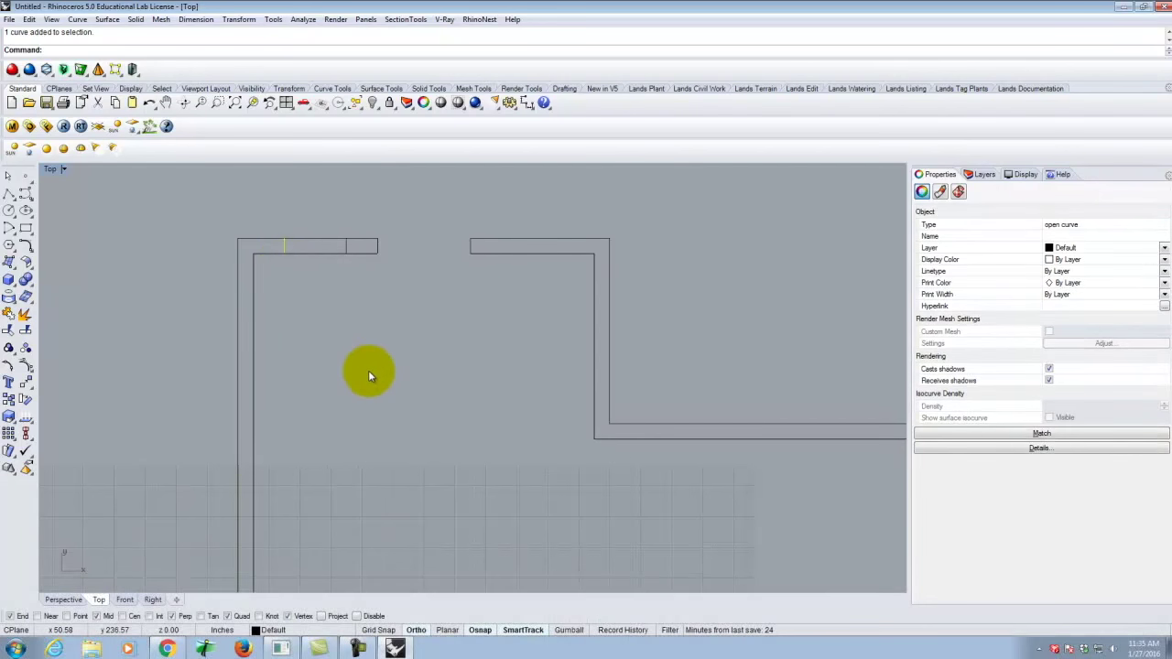
pyautogui.click(11, 193)
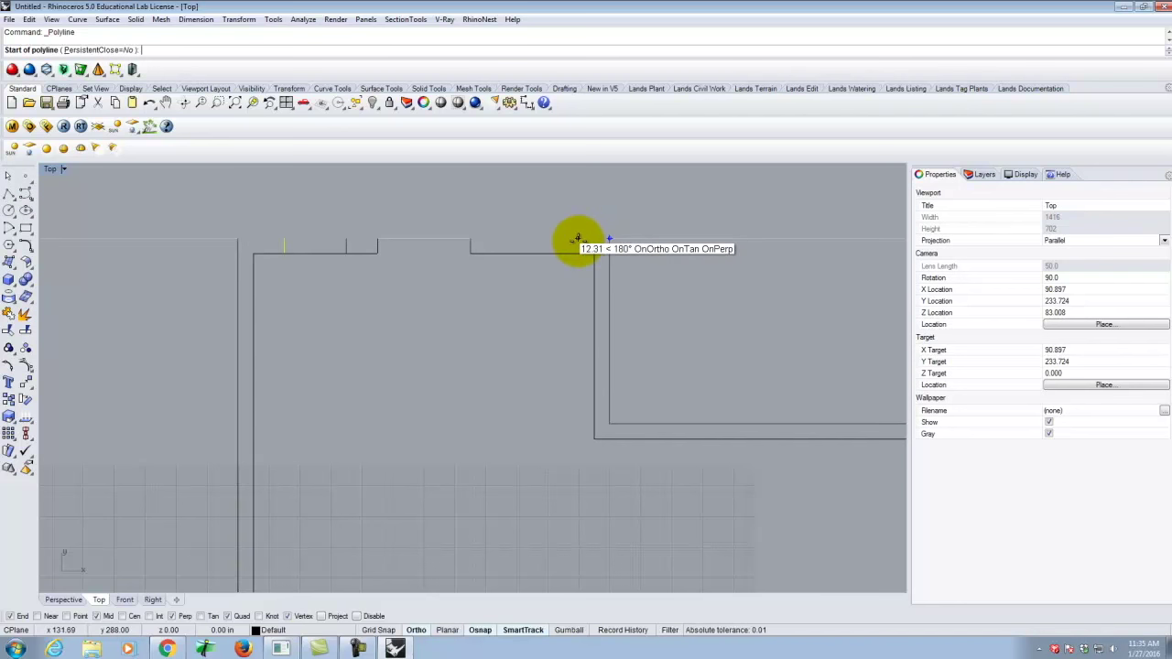
# Draw a cross line 1'6" along the right top wall piece, then undo and delete it.
pyautogui.write('1')
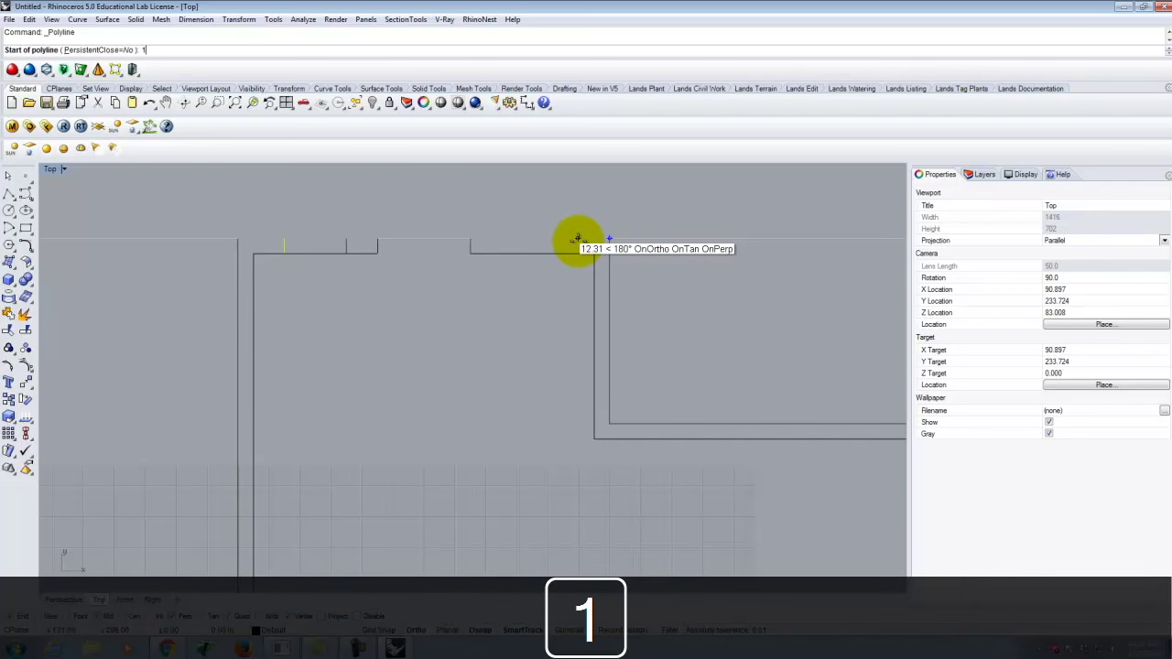
pyautogui.write("'6")
pyautogui.press('Return')
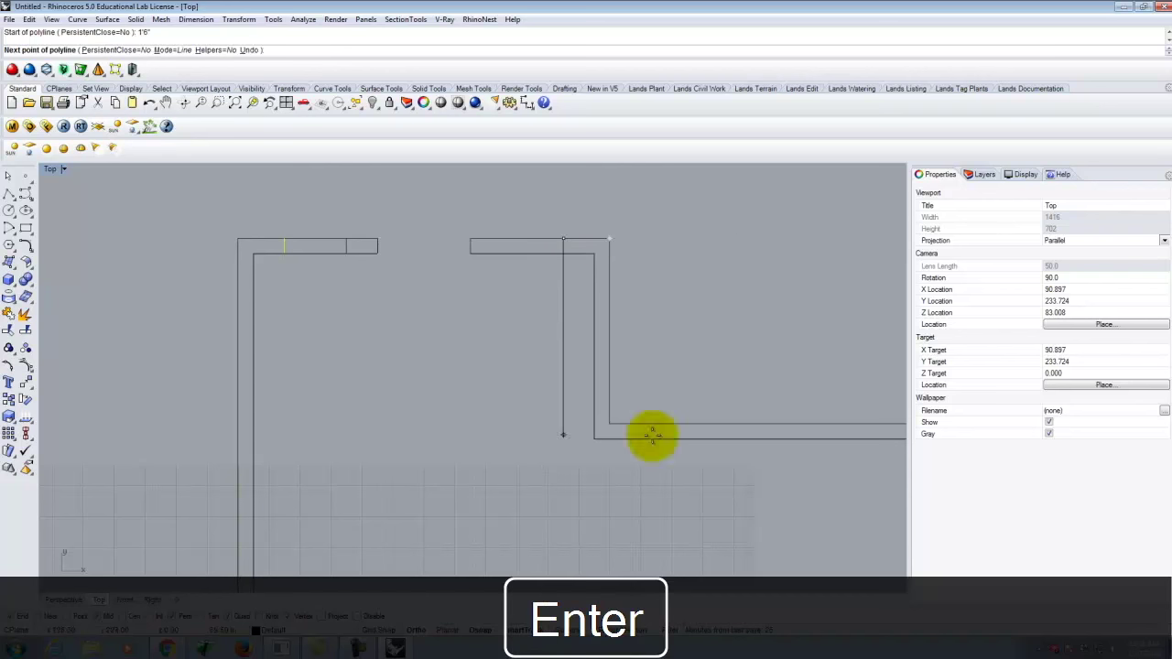
pyautogui.click(563, 255)
pyautogui.press('Return')
pyautogui.rightClick(561, 260)
pyautogui.hotkey('ctrl', 'z')
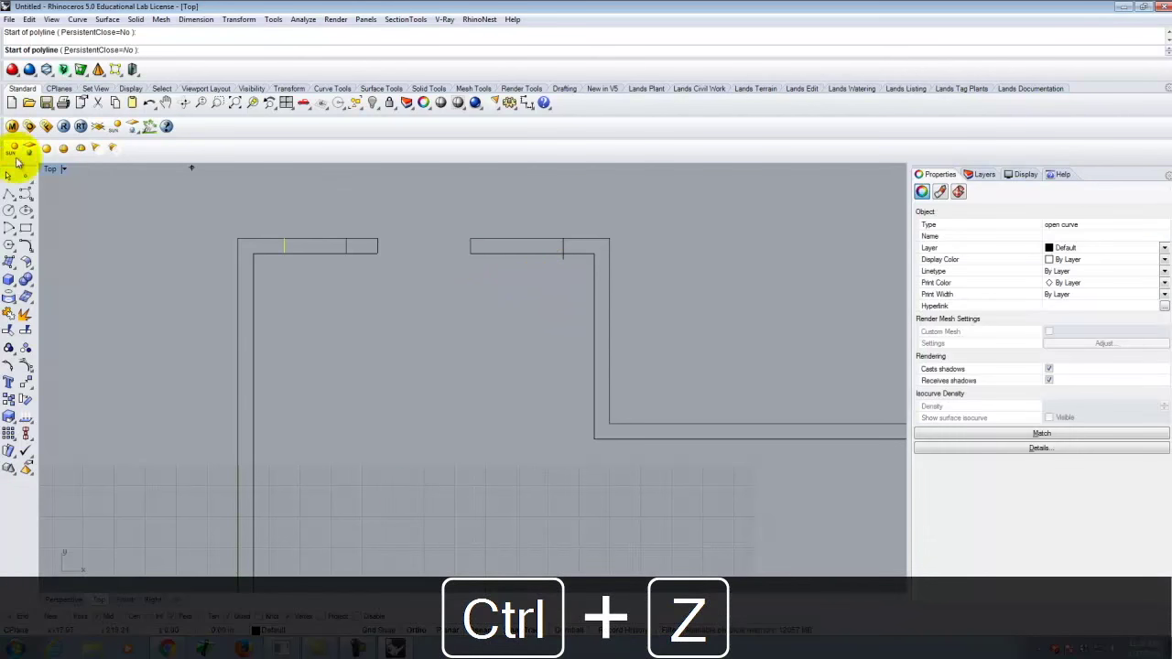
pyautogui.click(564, 260)
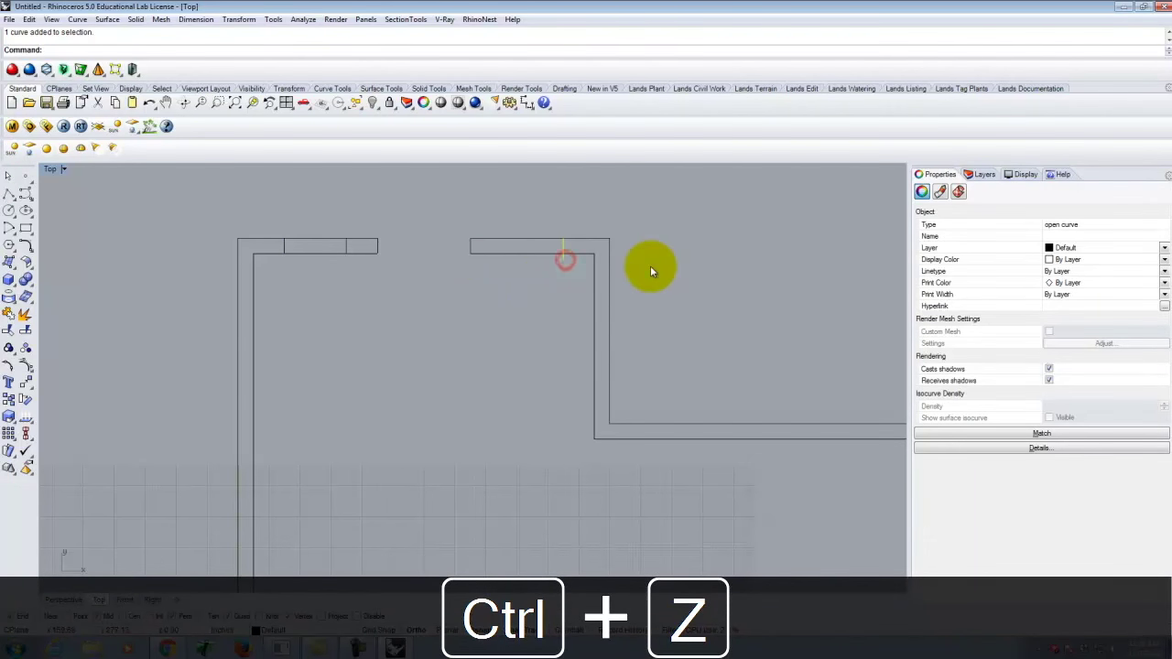
pyautogui.press('Delete')
# Redraw the cross line 1'6" along the right top wall piece to the wall's inner edge.
pyautogui.click(9, 194)
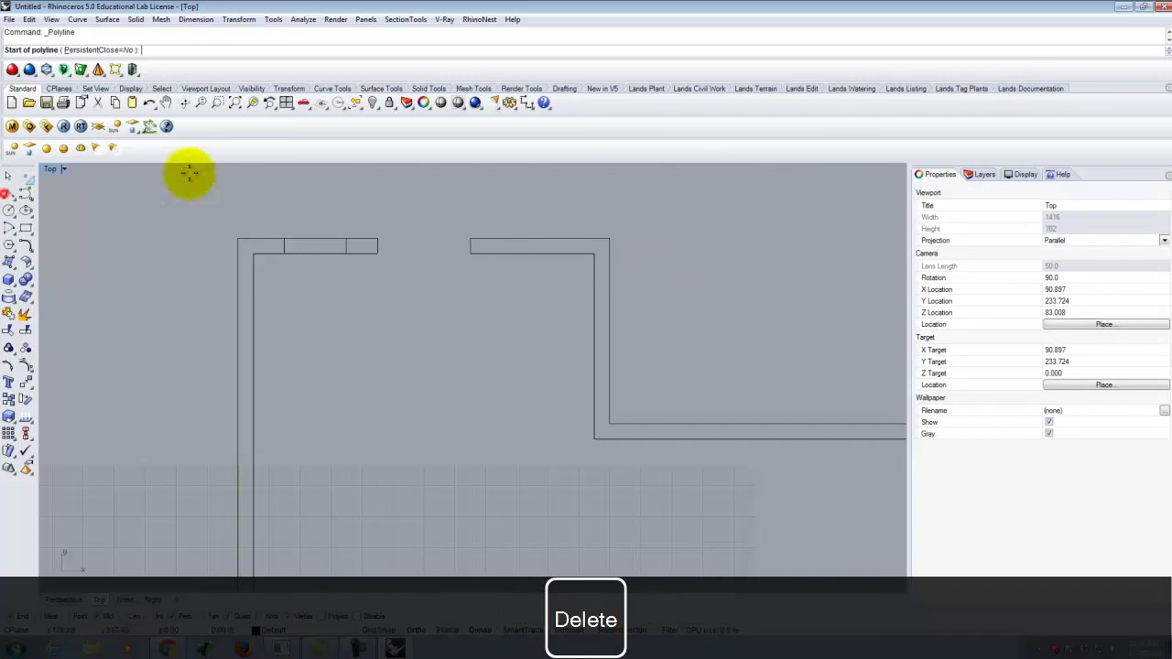
pyautogui.write("1'6")
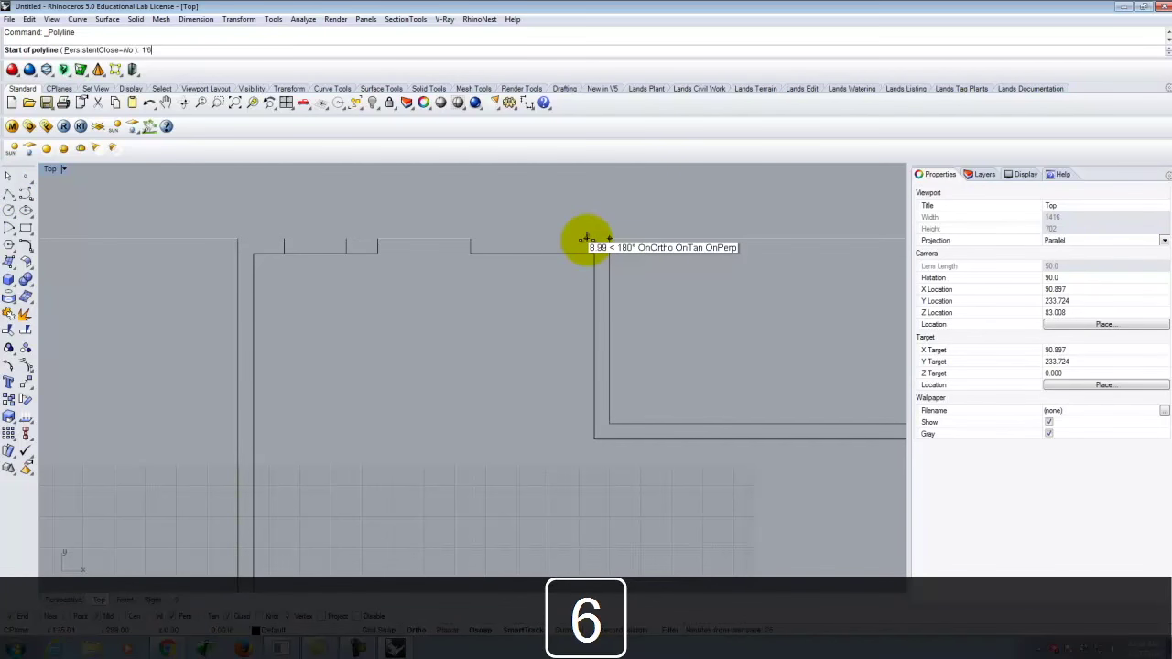
pyautogui.press('Return')
pyautogui.click(563, 247)
pyautogui.rightClick(564, 251)
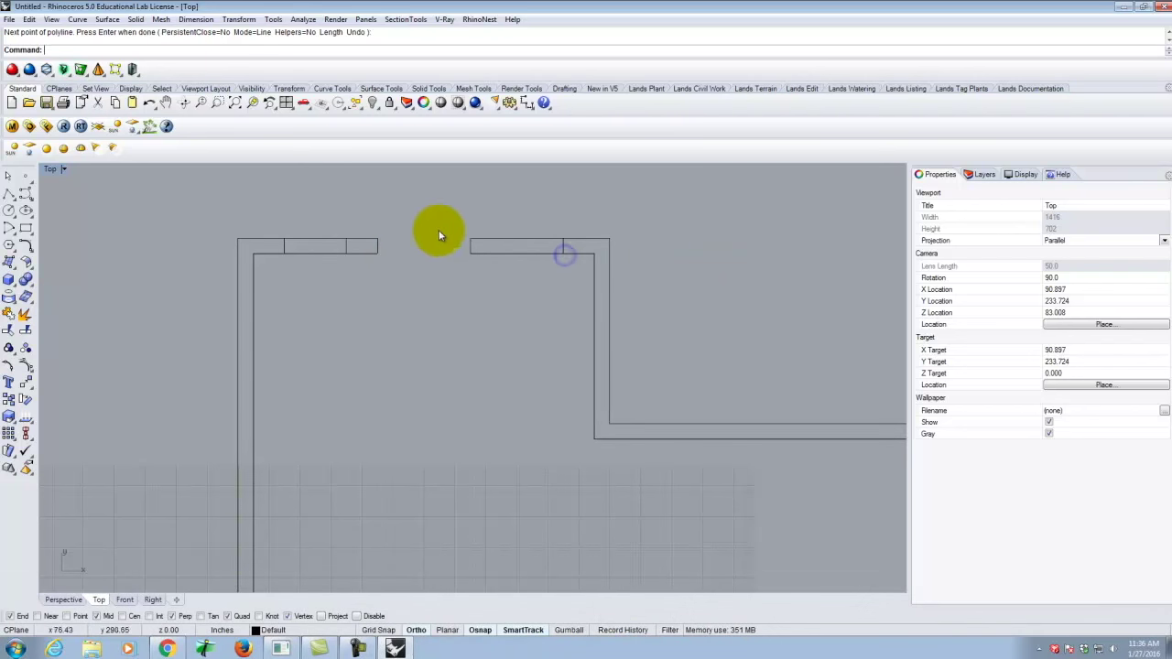
pyautogui.rightClick(440, 236)
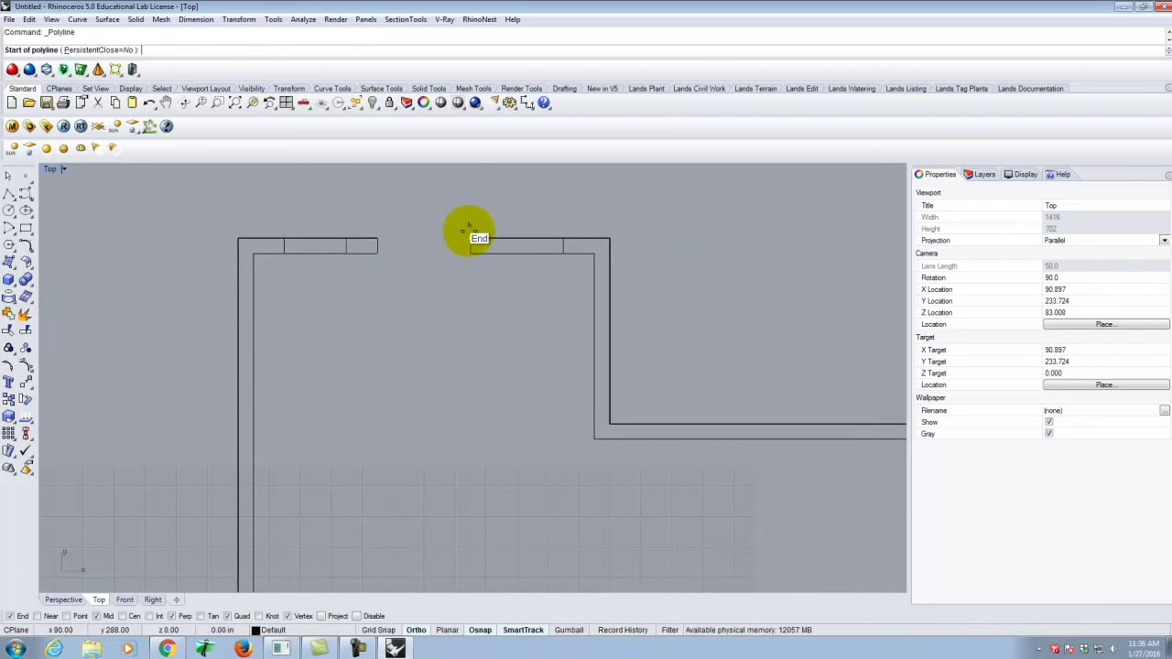
pyautogui.press('Escape')
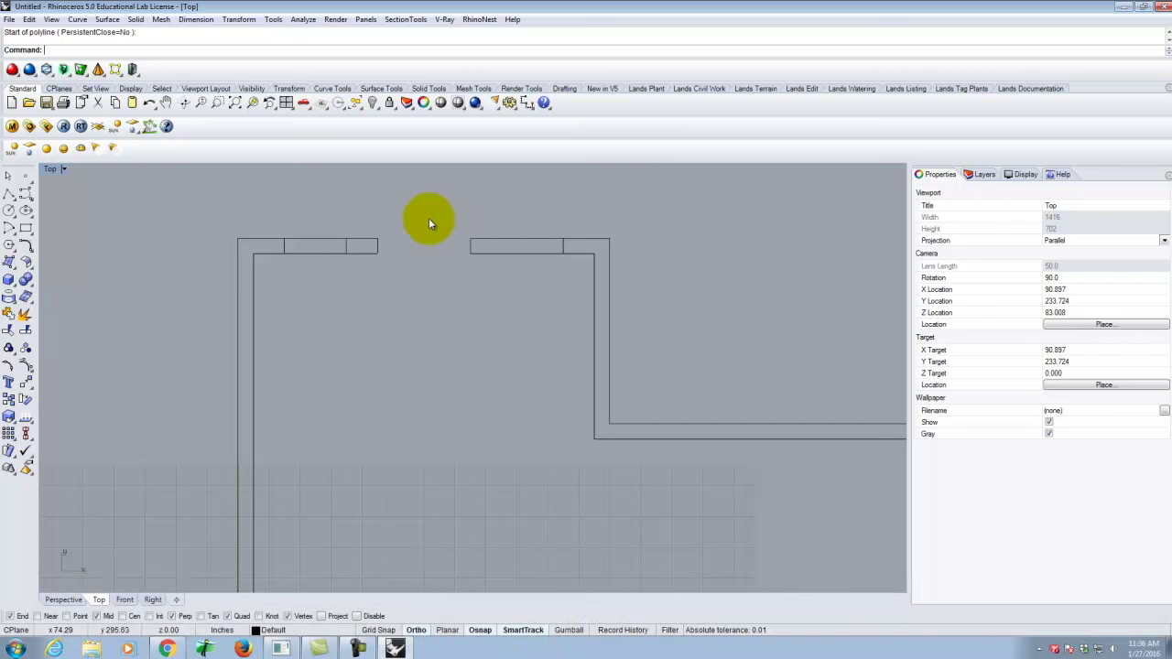
# Draw a cross line through the top wall 1' from the start point.
pyautogui.click(7, 194)
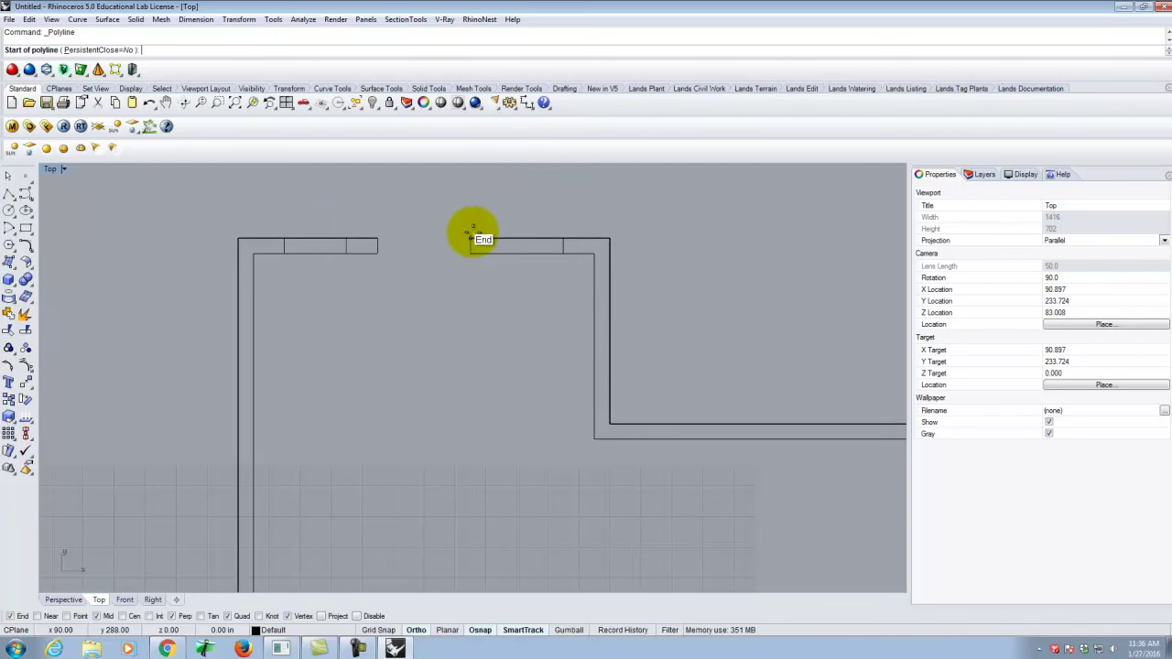
pyautogui.write('1')
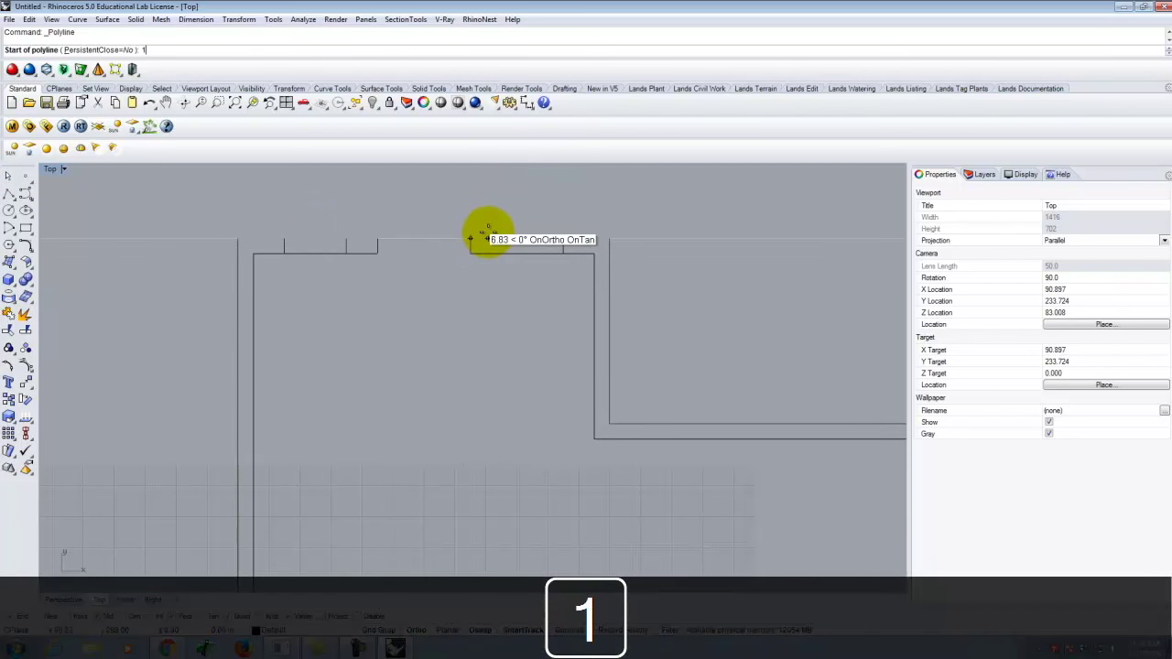
pyautogui.press('Return')
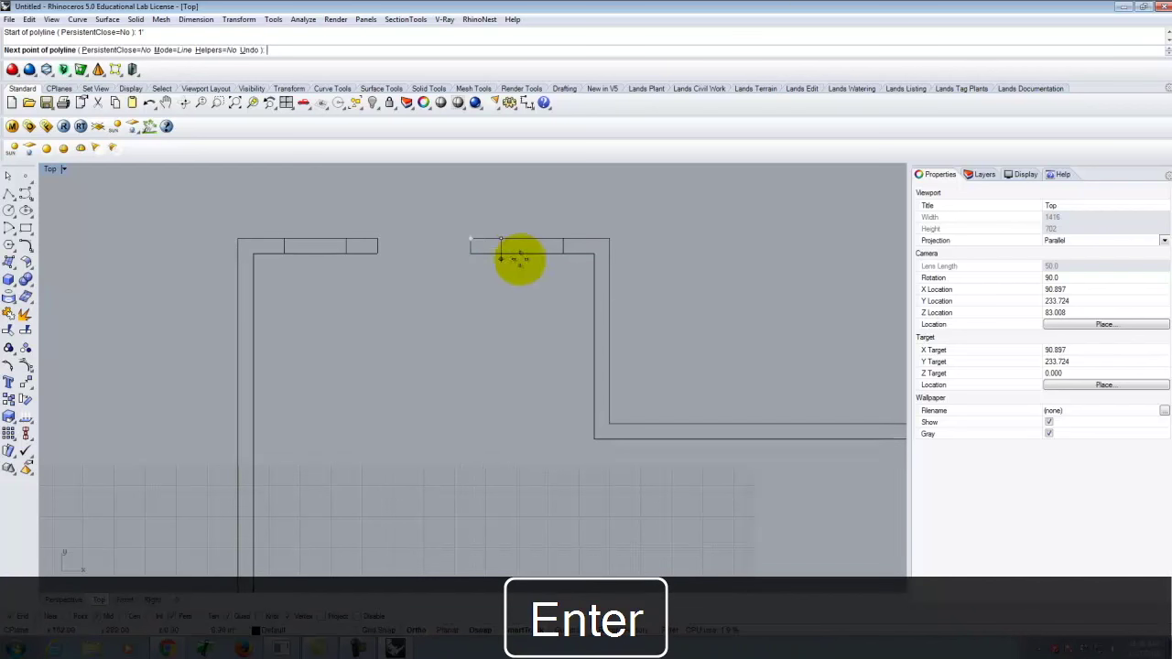
pyautogui.click(501, 252)
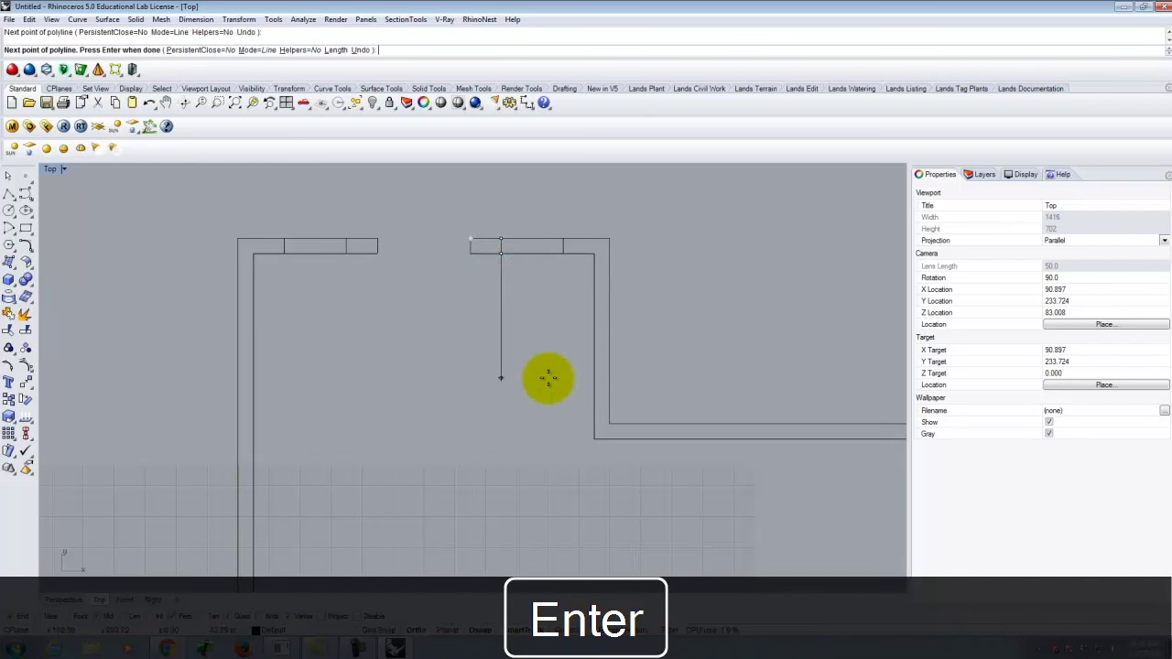
pyautogui.press('Return')
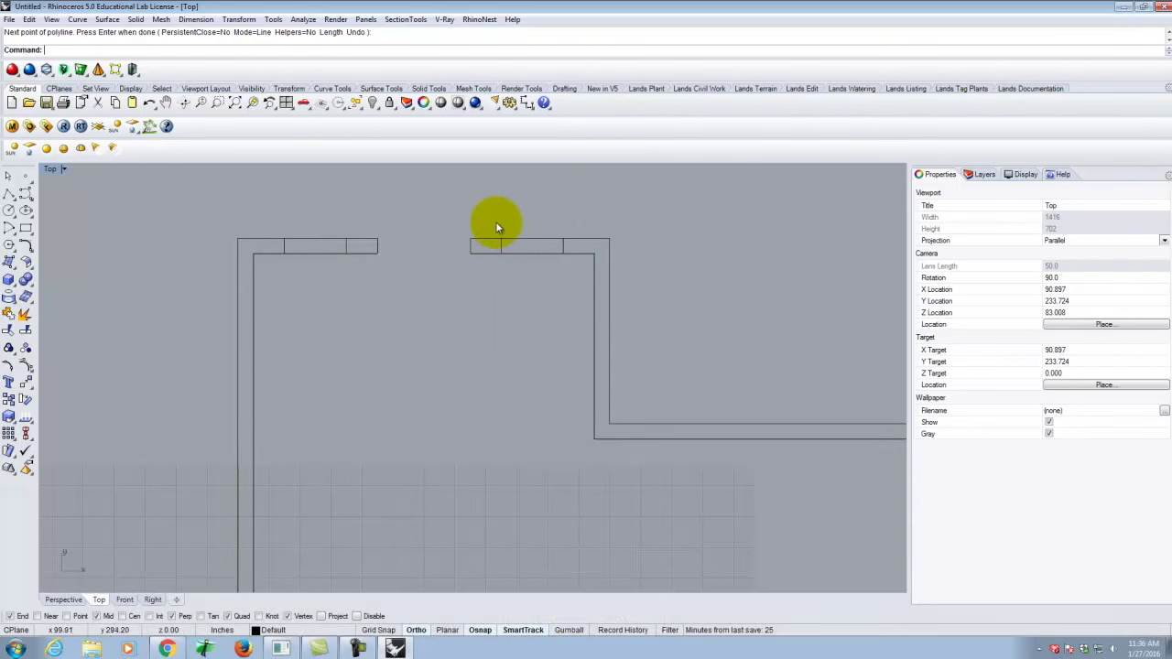
# Delete the unwanted cross lines from the right top wall piece.
pyautogui.press('Escape')
pyautogui.click(570, 277)
pyautogui.press('Delete')
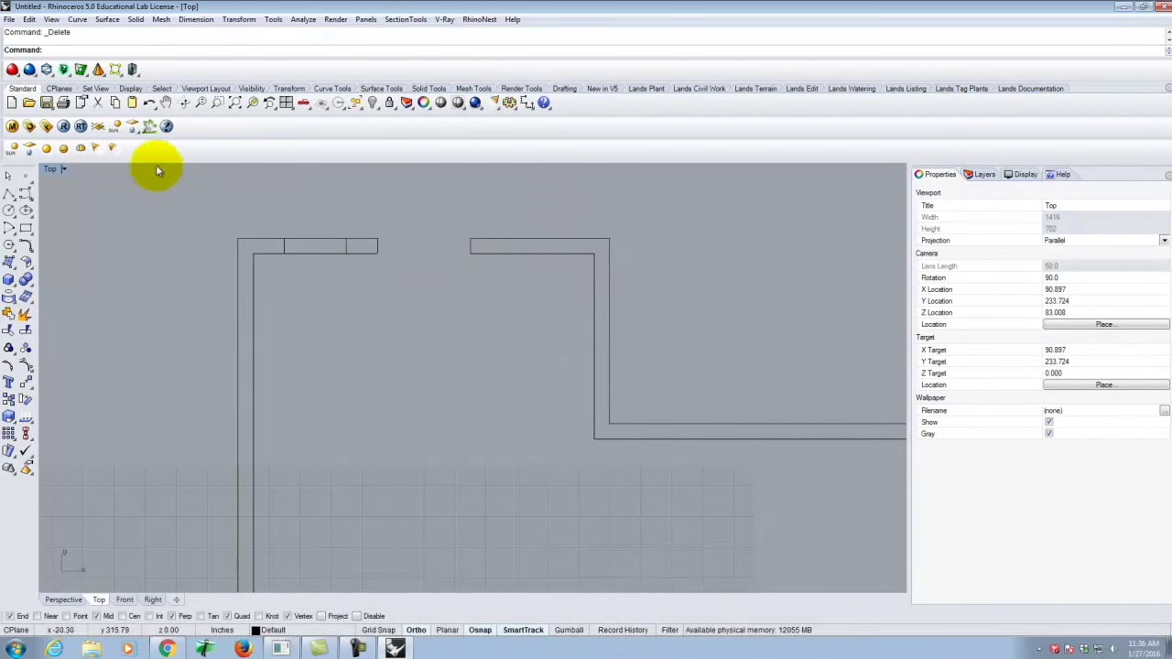
pyautogui.click(8, 194)
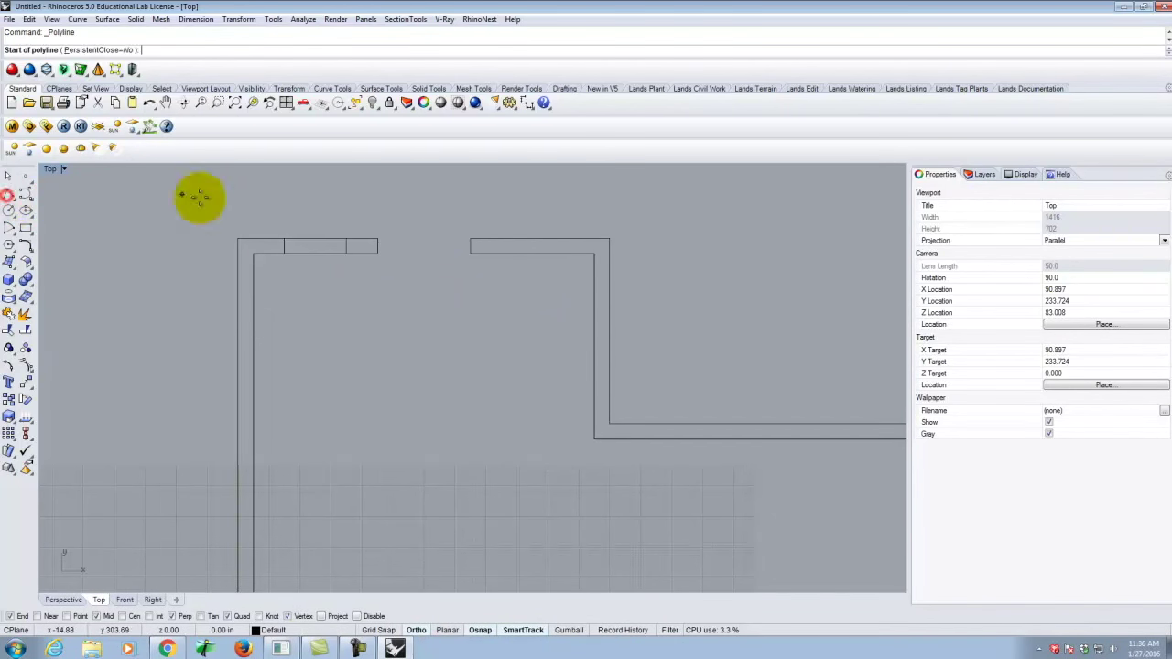
# Draw a centre line from one cross line's midpoint to the opposite cross line.
pyautogui.scroll(5, 382, 297)
pyautogui.scroll(-5, 586, 412)
pyautogui.scroll(3, 425, 317)
pyautogui.scroll(2, 405, 210)
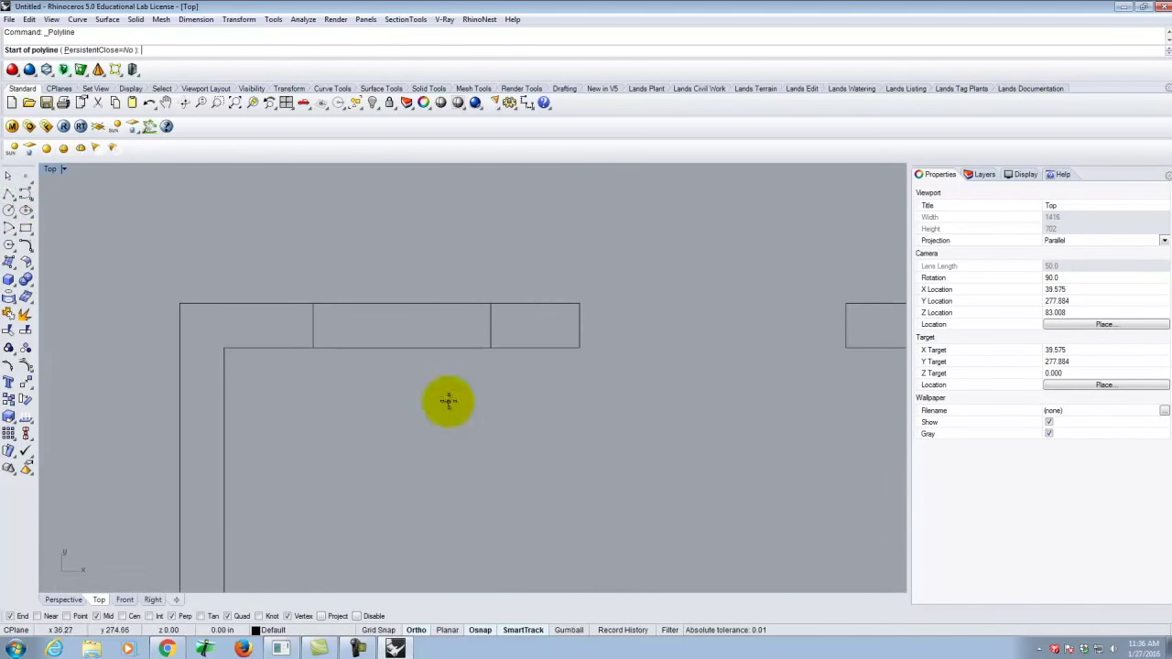
pyautogui.click(313, 325)
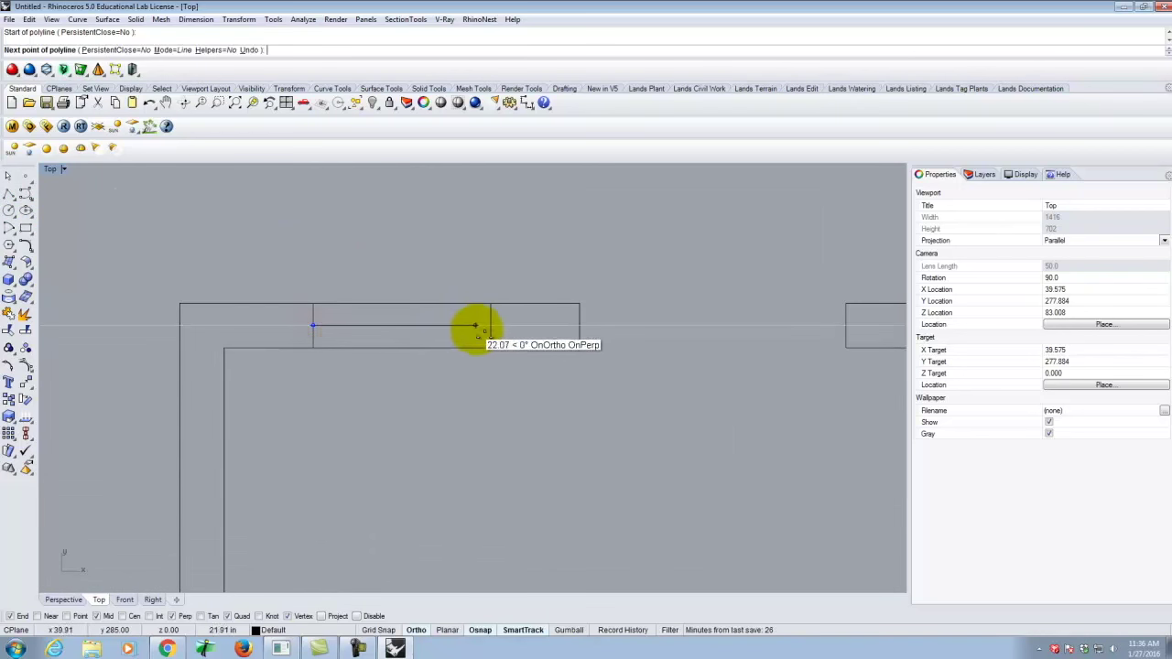
pyautogui.click(489, 325)
pyautogui.press('Return')
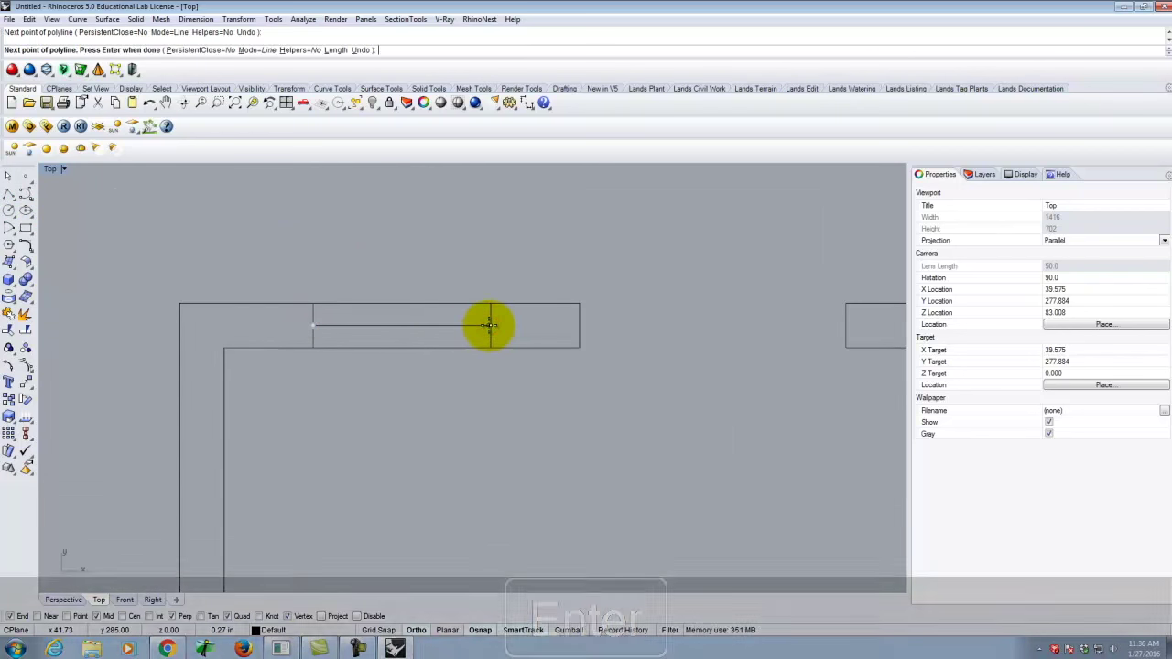
# Offset the centre line with distance 0.25 and the BothSides option.
pyautogui.click(461, 325)
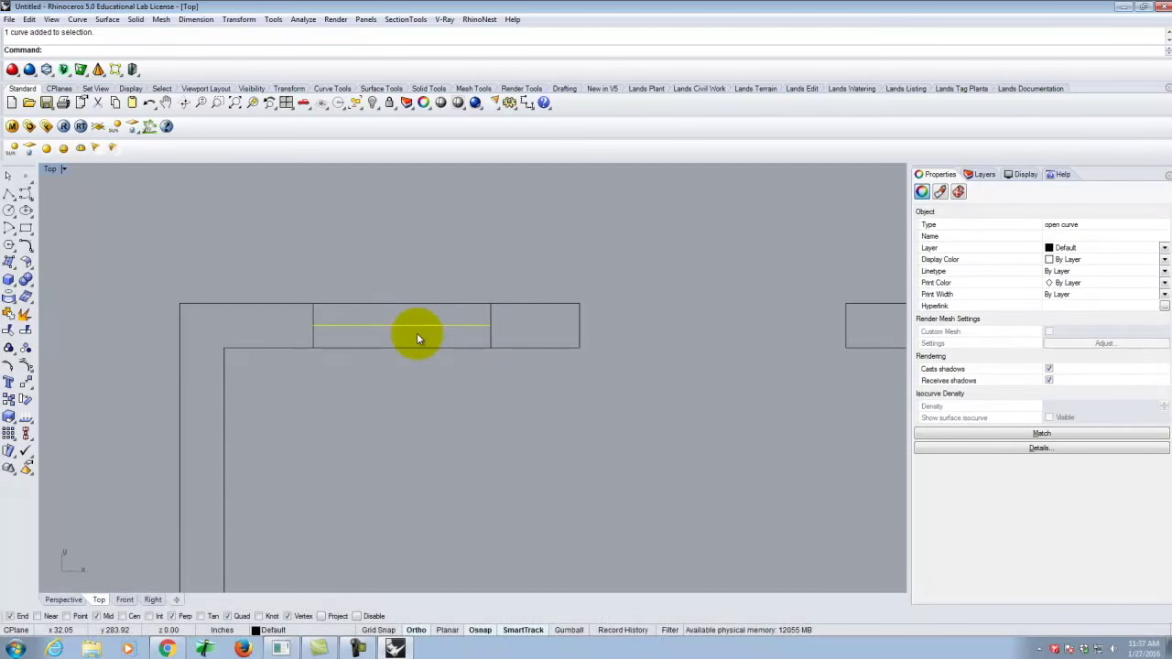
pyautogui.write('Offset')
pyautogui.press('Return')
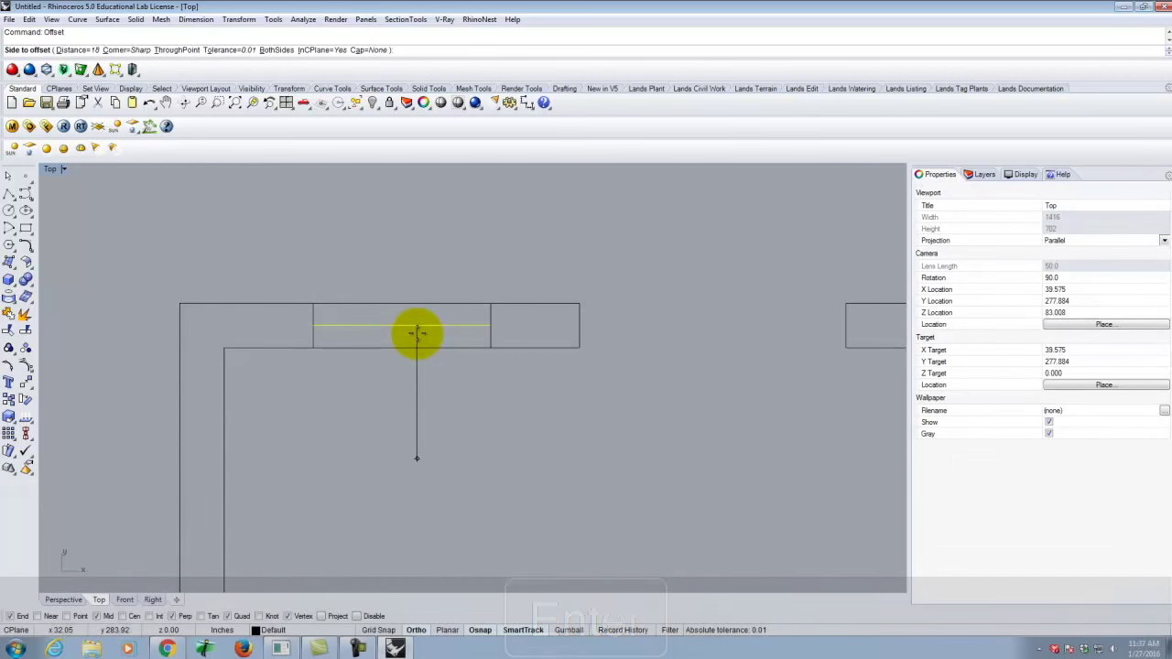
pyautogui.click(65, 50)
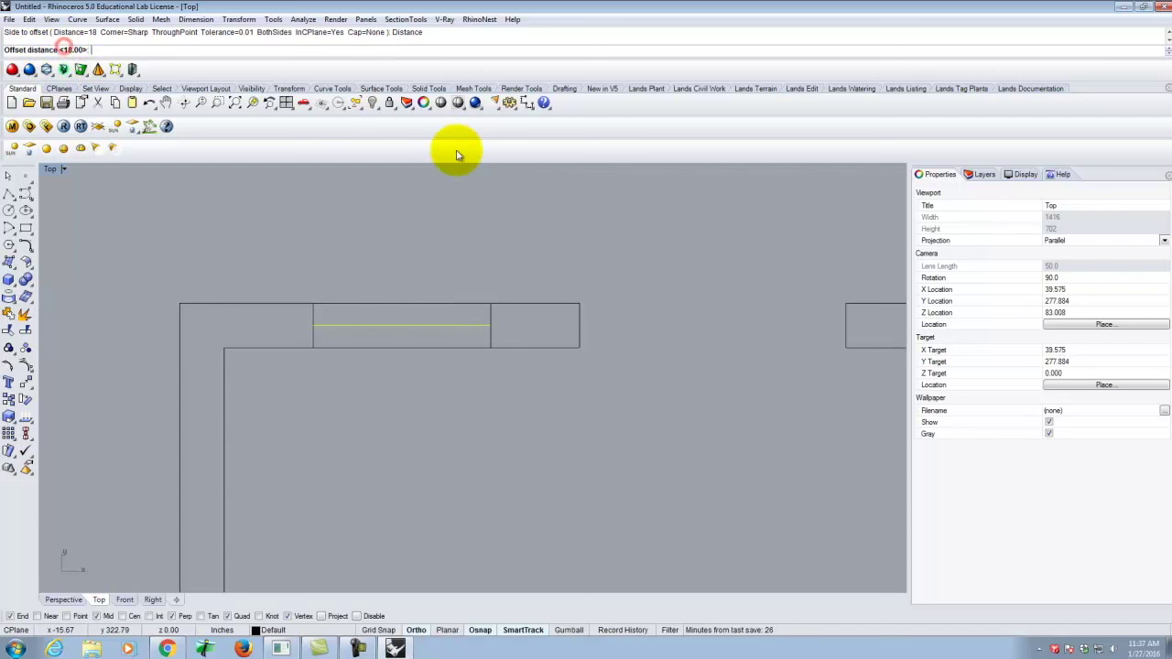
pyautogui.press('Delete')
pyautogui.write('25')
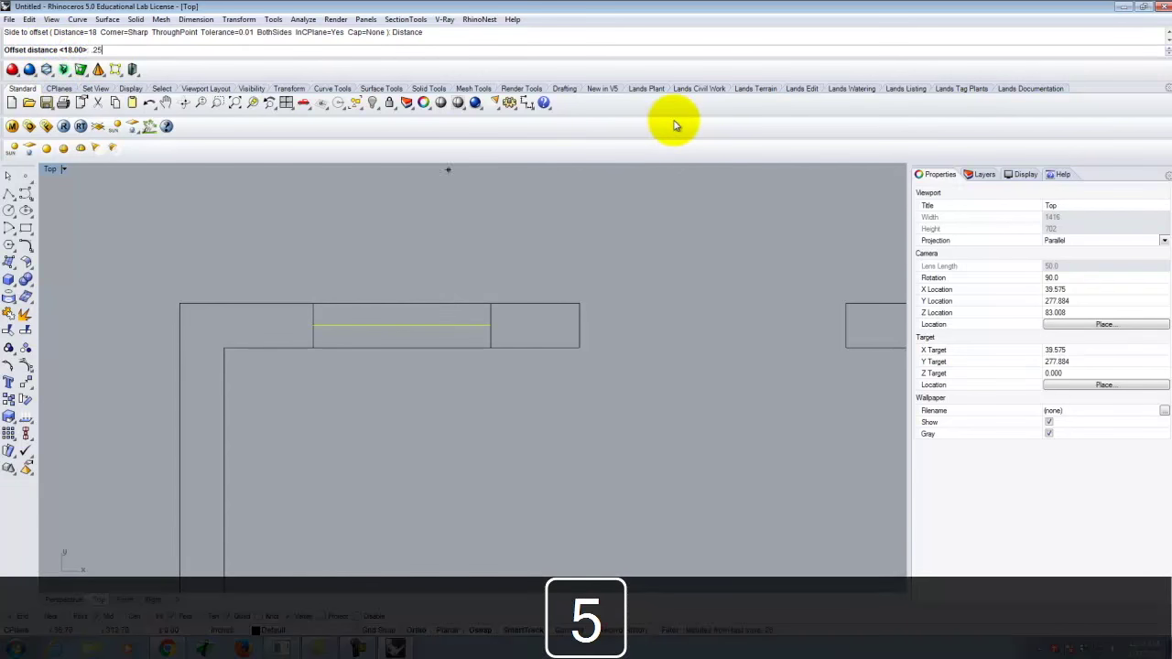
pyautogui.press('Return')
pyautogui.scroll(3, 463, 311)
pyautogui.scroll(1, 463, 311)
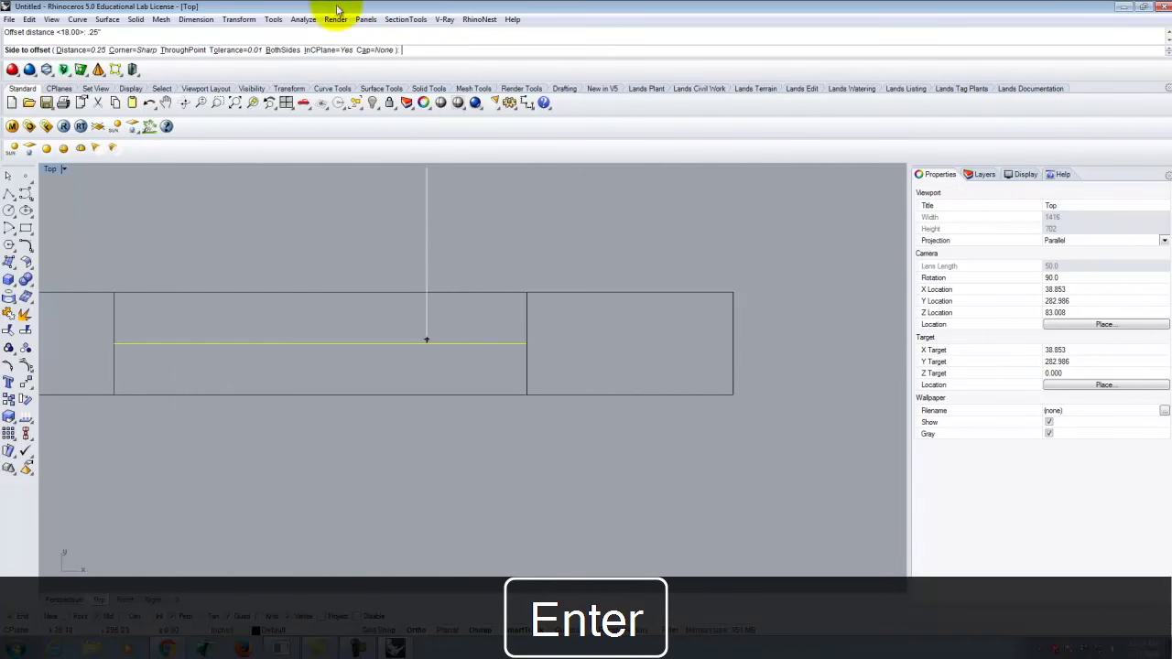
pyautogui.click(282, 49)
# Place the 0.25 both-sides offset lines and delete the original centre line.
pyautogui.click(346, 322)
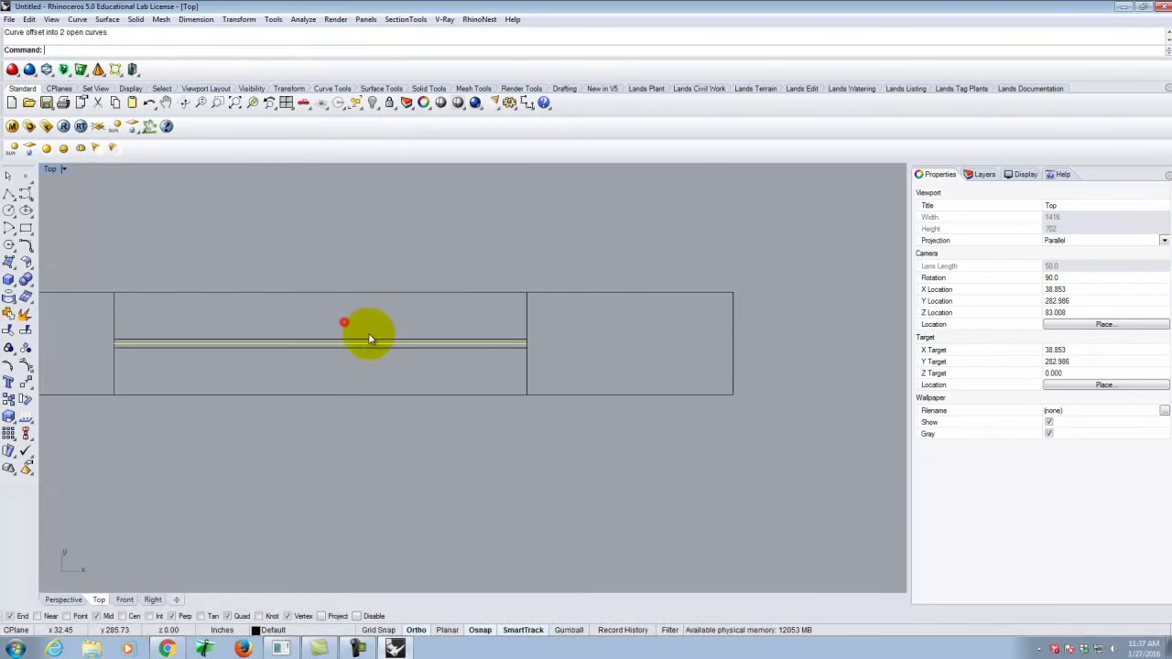
pyautogui.press('Delete')
pyautogui.scroll(-2, 633, 485)
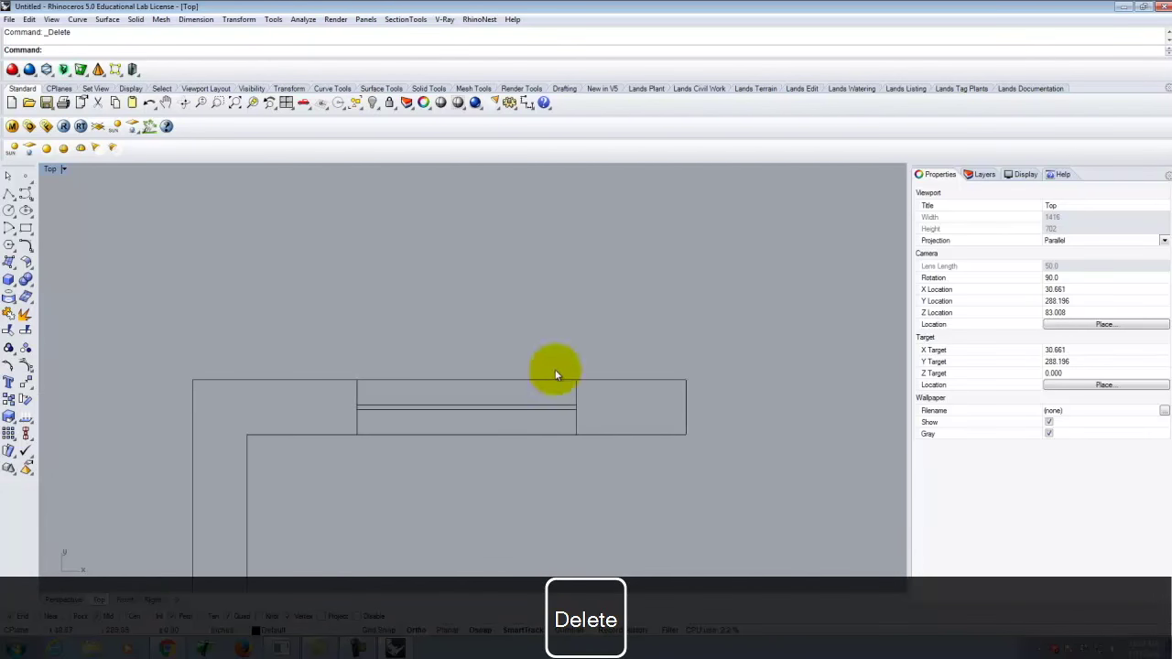
pyautogui.scroll(-2, 404, 429)
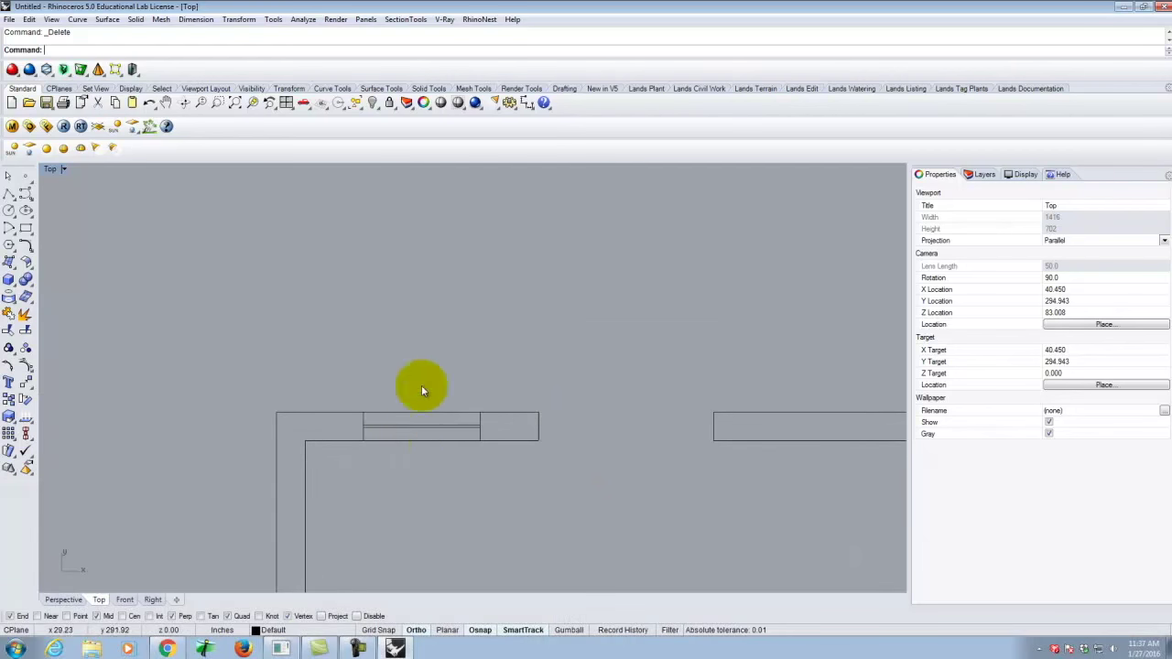
pyautogui.scroll(-2, 324, 405)
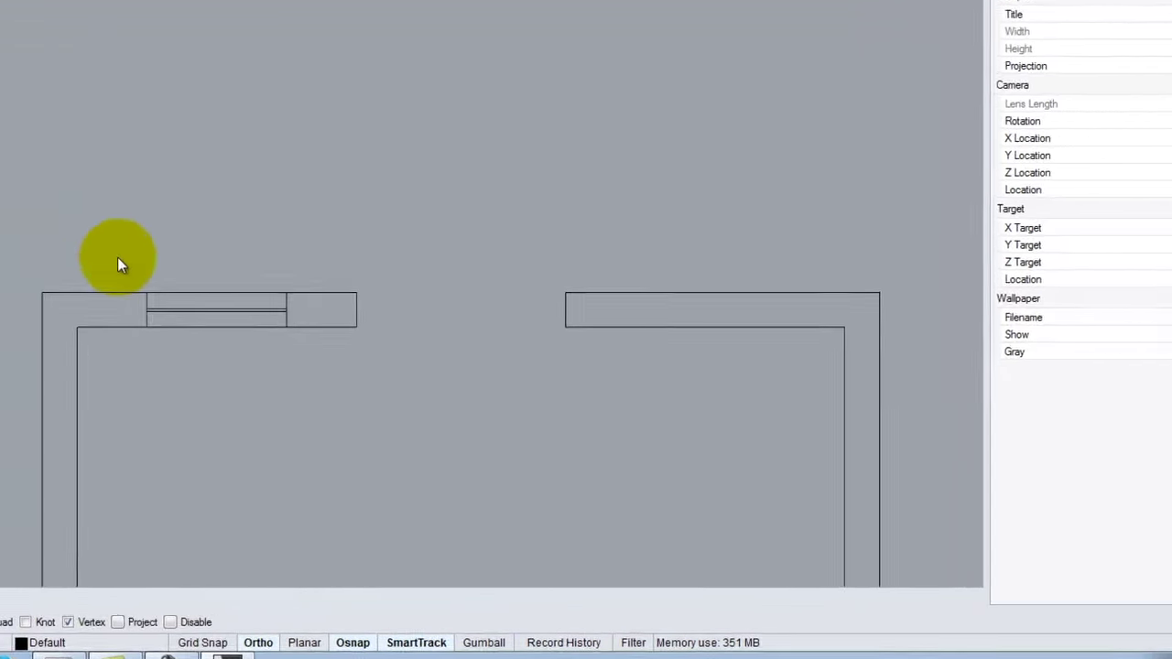
# Window-select the two 0.25-apart door leaf lines in the top wall opening.
pyautogui.moveTo(117, 259); pyautogui.dragTo(305, 374)
pyautogui.click(55, 156)
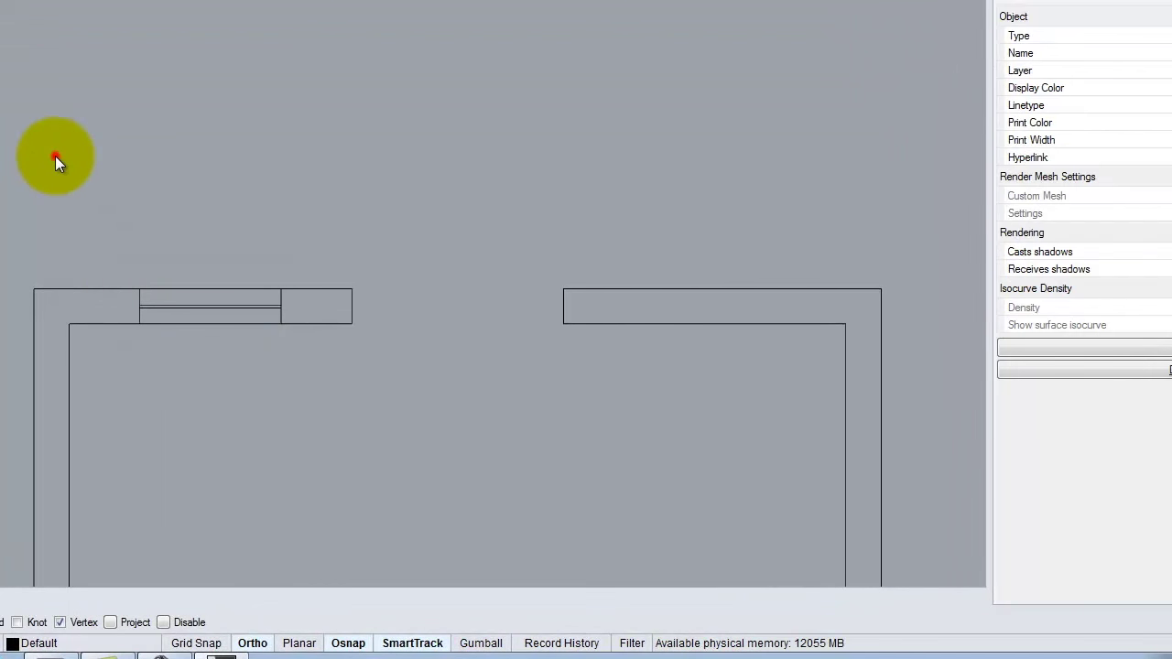
pyautogui.moveTo(95, 214); pyautogui.dragTo(316, 358)
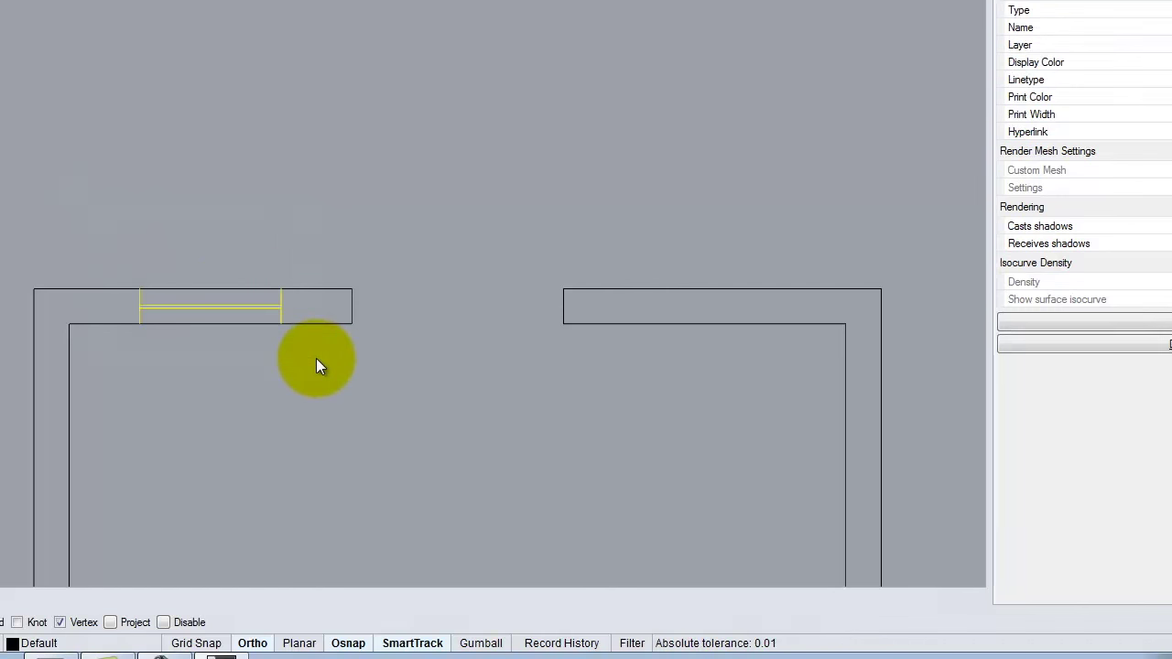
pyautogui.click(335, 214)
pyautogui.moveTo(332, 211); pyautogui.dragTo(123, 380)
pyautogui.click(123, 379)
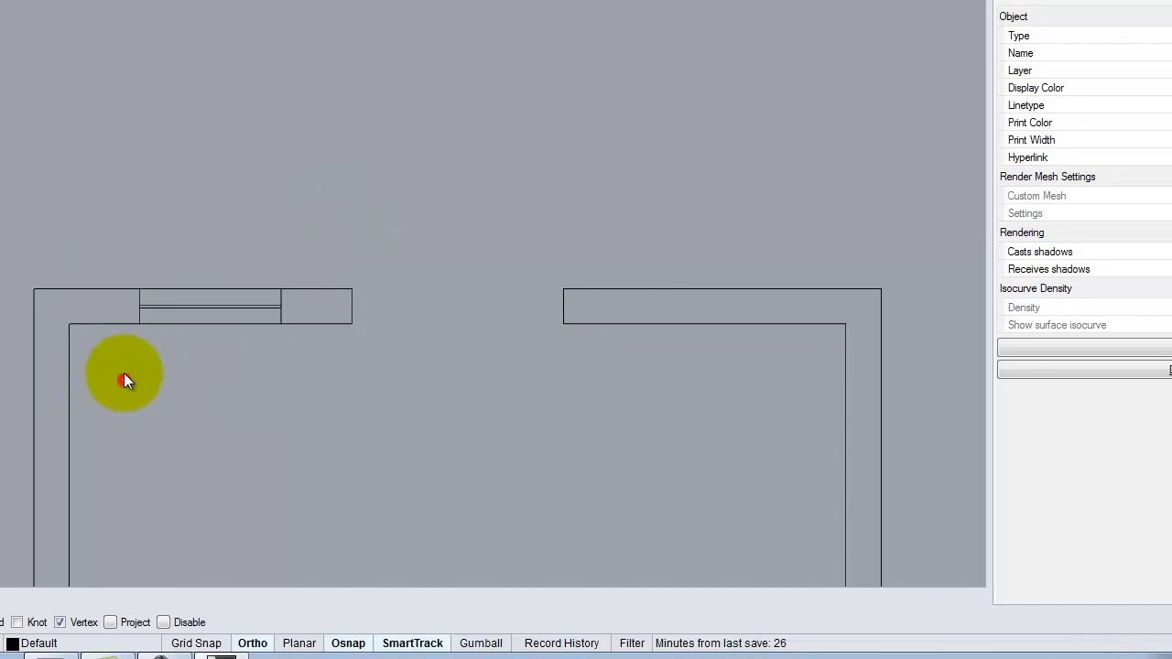
pyautogui.moveTo(88, 206); pyautogui.dragTo(296, 370)
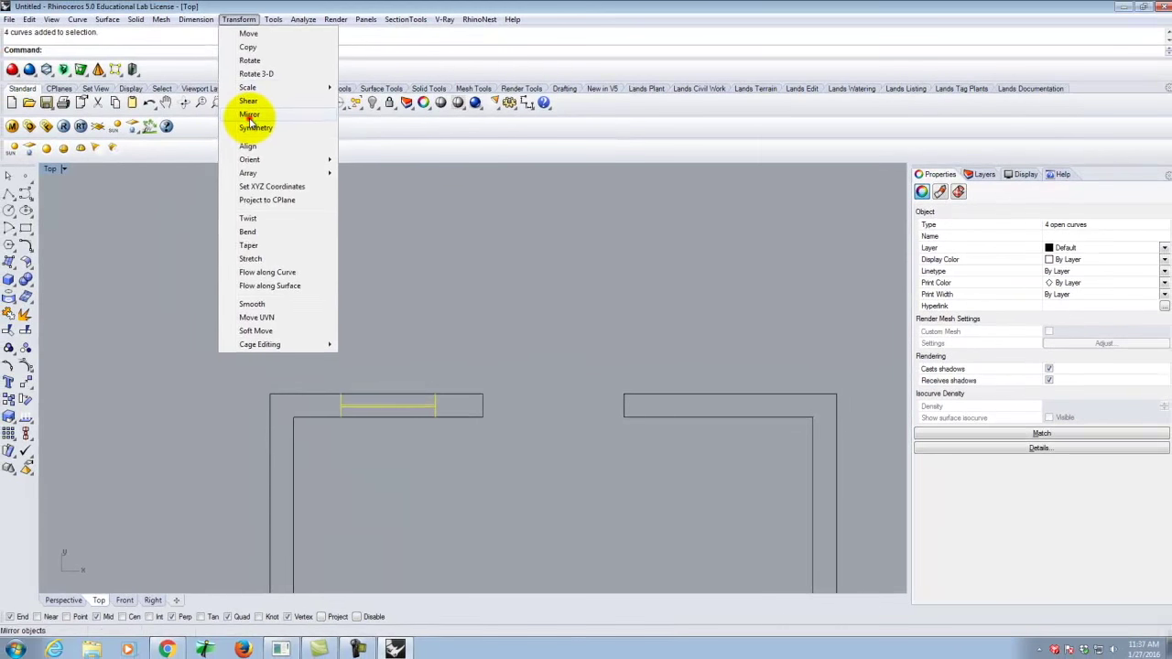
# Mirror the door leaf across a vertical line up from the bottom wall's midpoint.
pyautogui.click(36, 0)
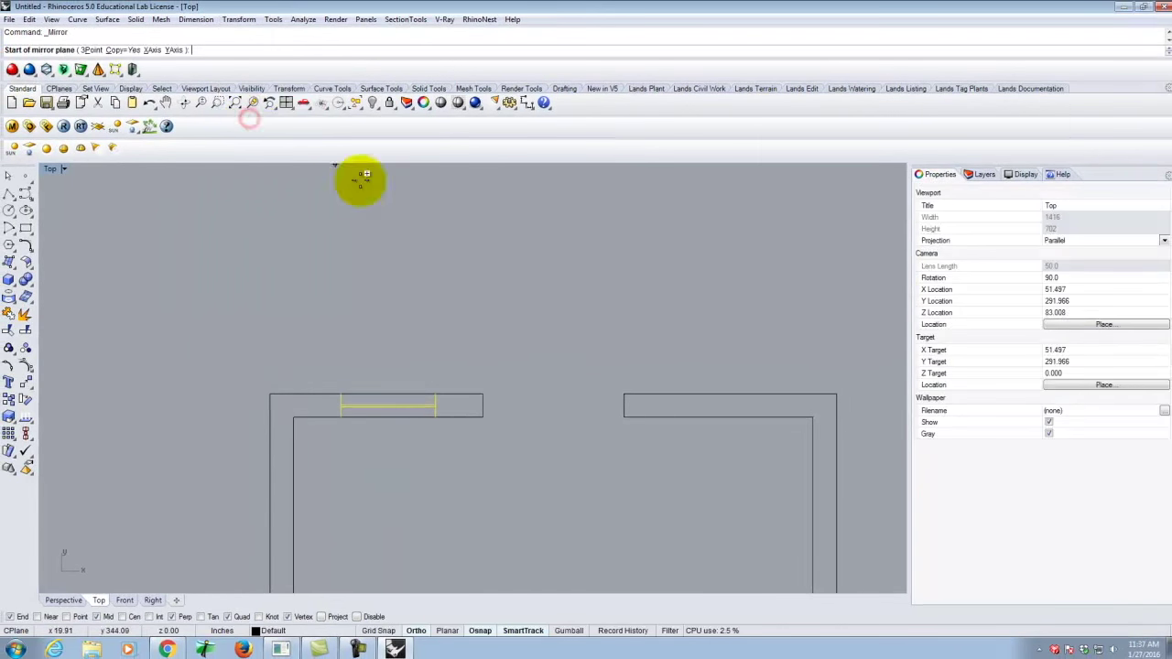
pyautogui.scroll(-5, 452, 272)
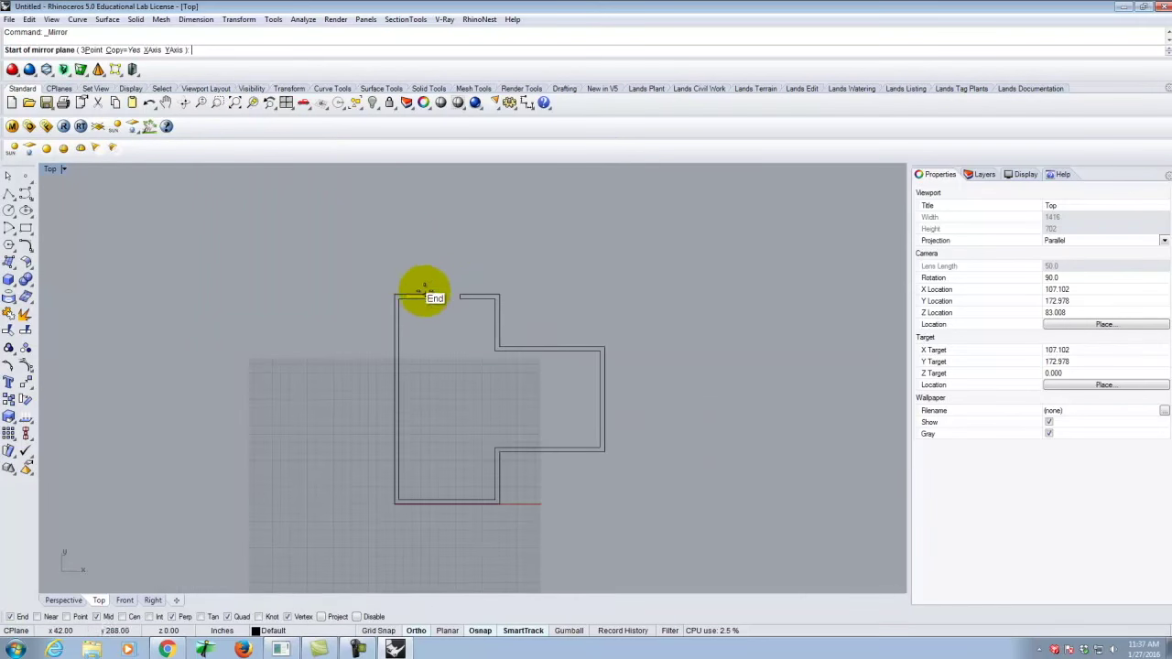
pyautogui.scroll(5, 463, 286)
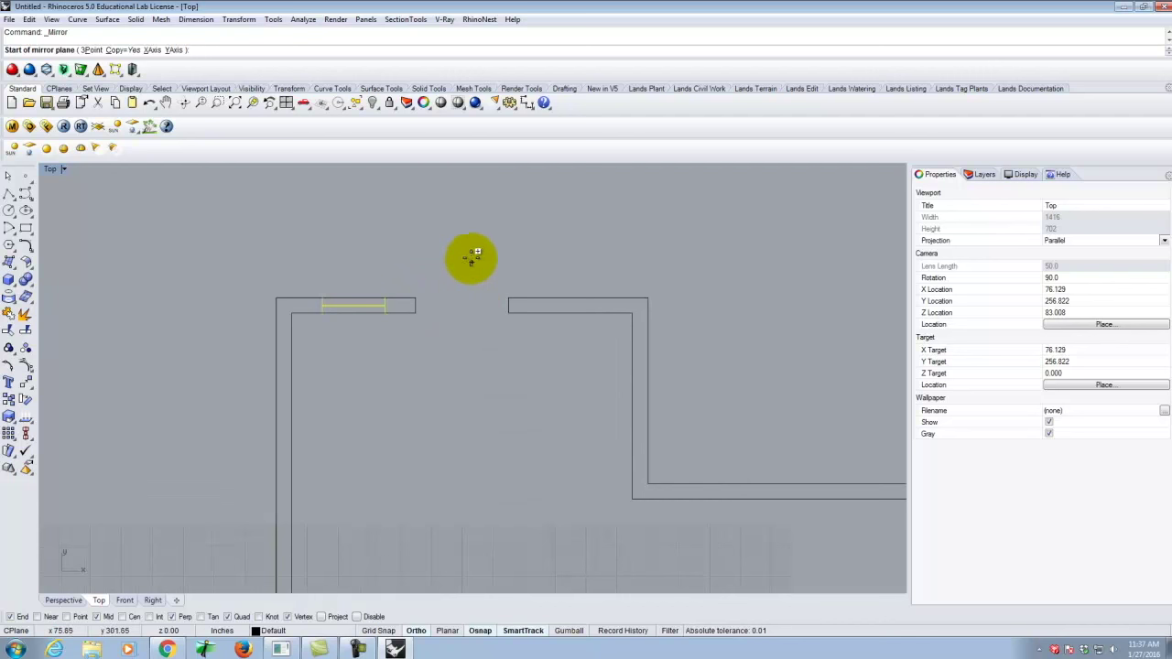
pyautogui.scroll(-3, 394, 247)
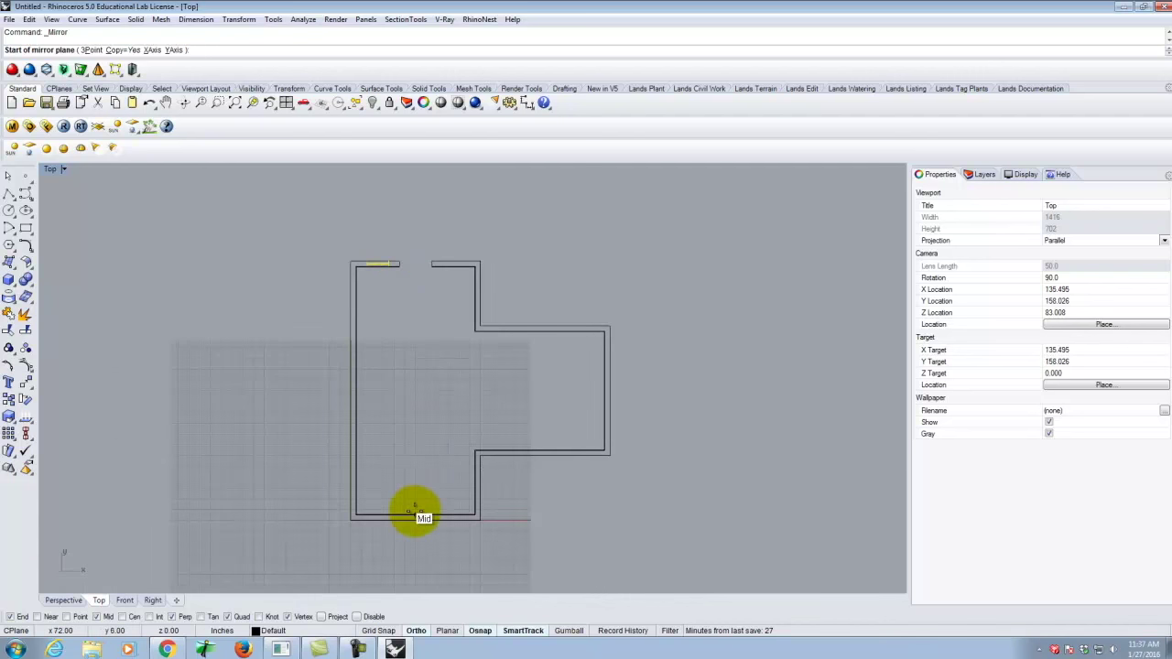
pyautogui.click(416, 512)
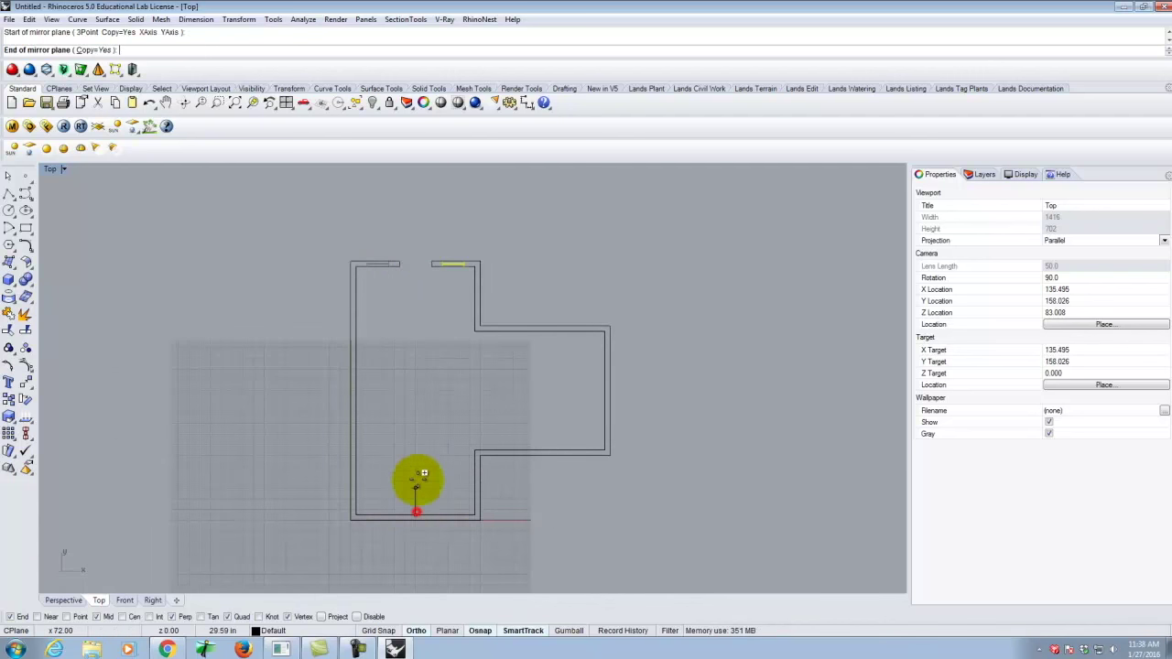
pyautogui.click(425, 357)
# Cancel the repeated mirror, deselect, and window-select the four top-left door leaf curves.
pyautogui.scroll(4, 454, 257)
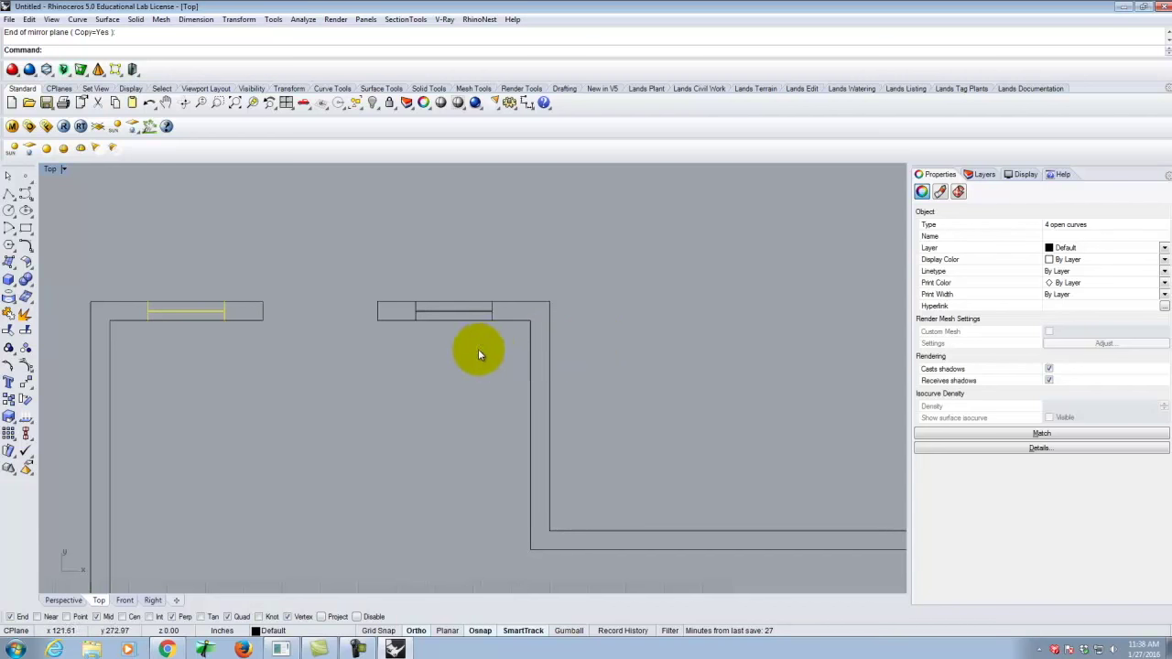
pyautogui.scroll(-5, 440, 300)
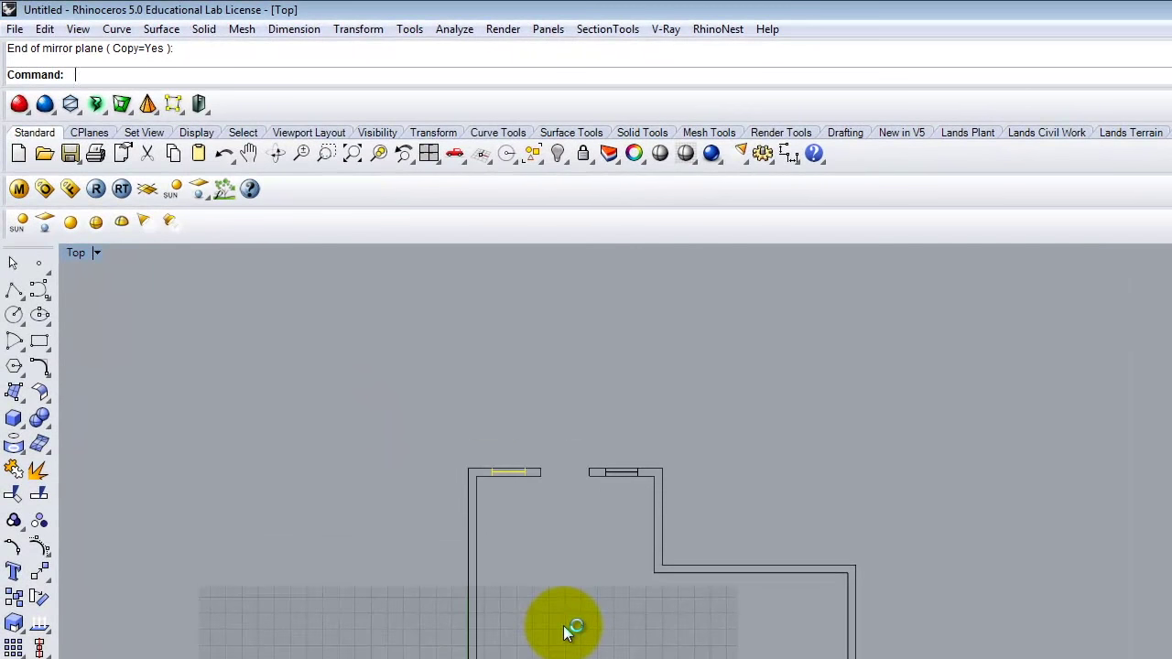
pyautogui.press('Return')
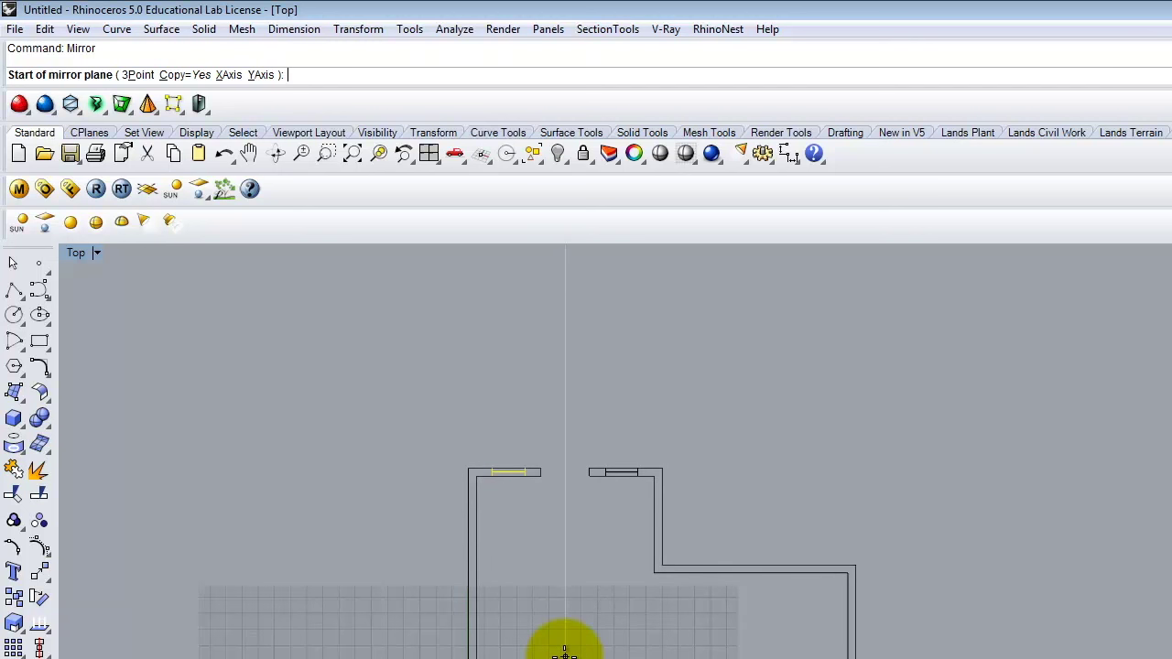
pyautogui.press('Escape')
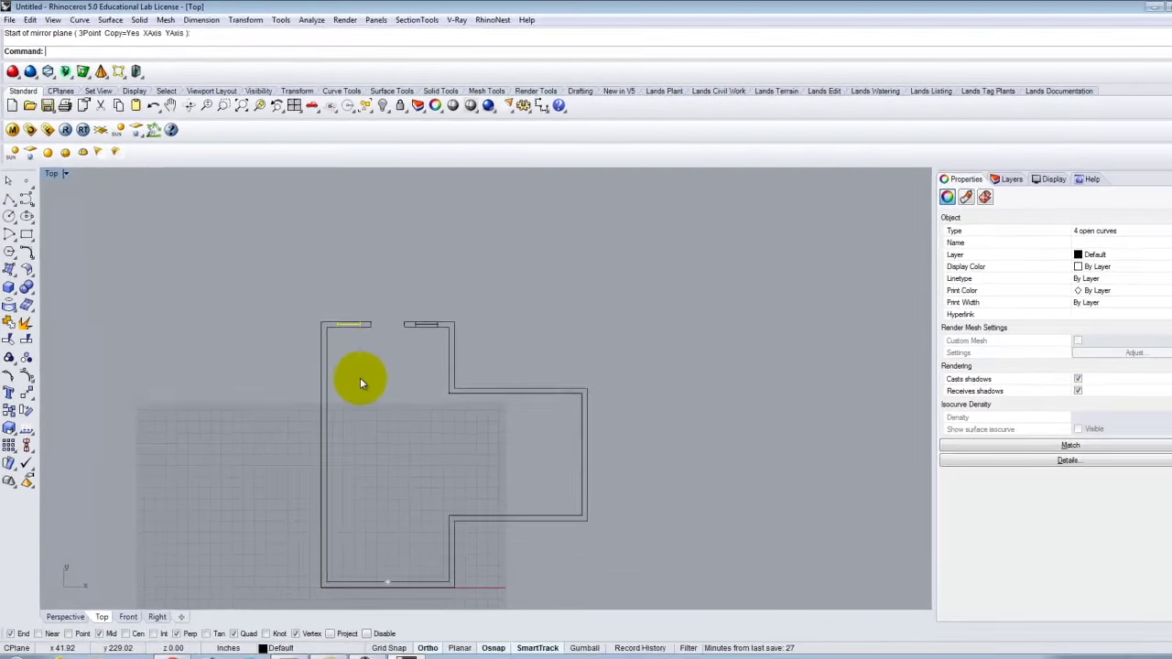
pyautogui.click(534, 553)
pyautogui.scroll(3, 331, 314)
pyautogui.moveTo(320, 283); pyautogui.dragTo(373, 330)
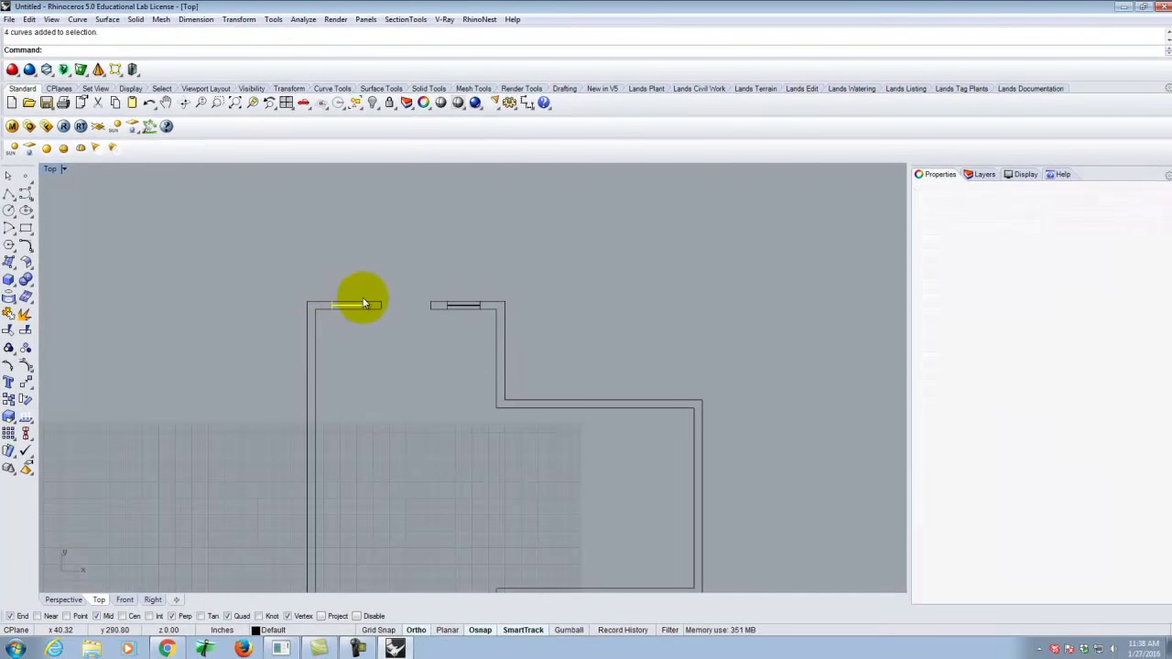
# Mirror the top-left door leaf across a horizontal line from the left wall's midpoint into the bottom wall.
pyautogui.scroll(-3, 340, 283)
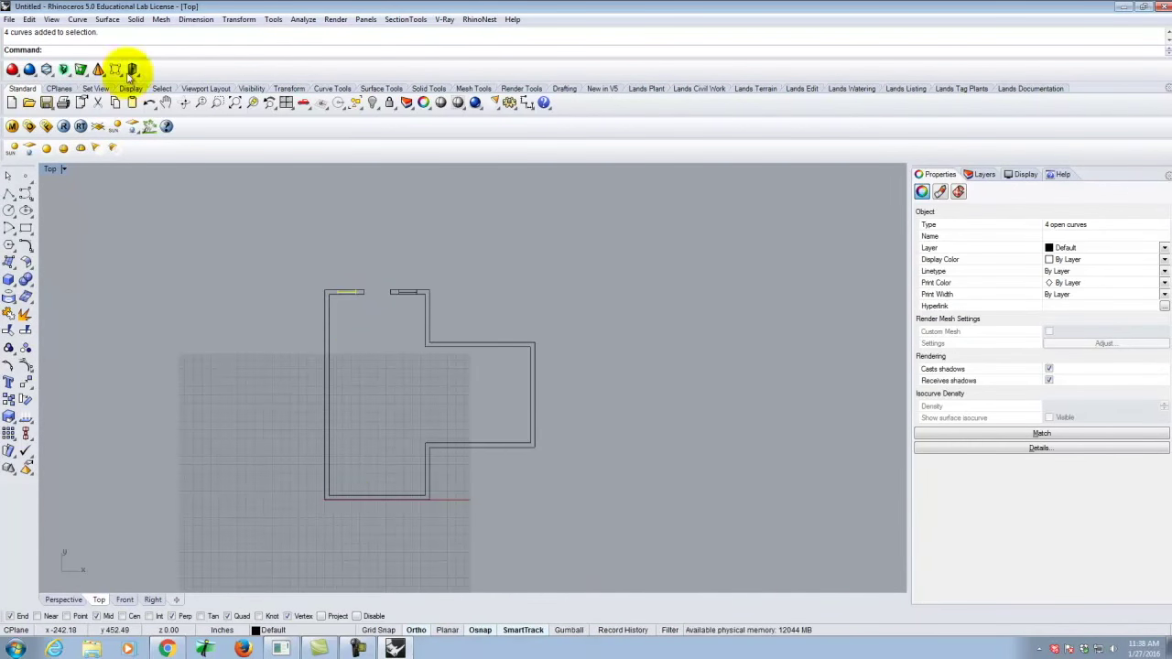
pyautogui.click(243, 20)
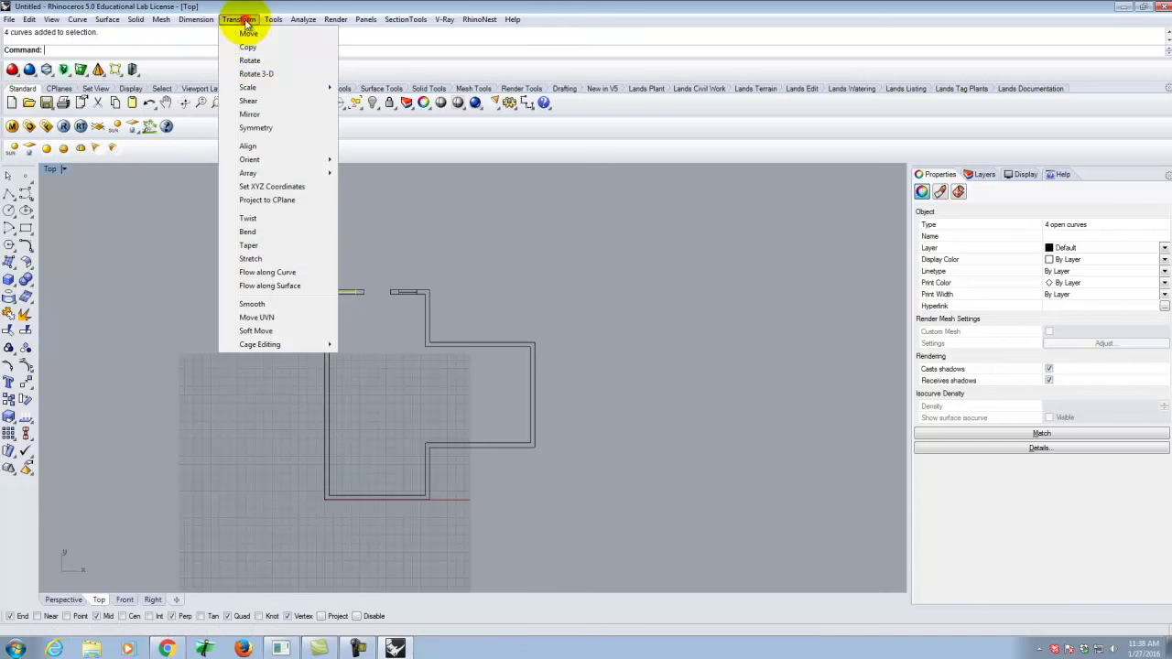
pyautogui.click(250, 114)
pyautogui.scroll(2, 341, 422)
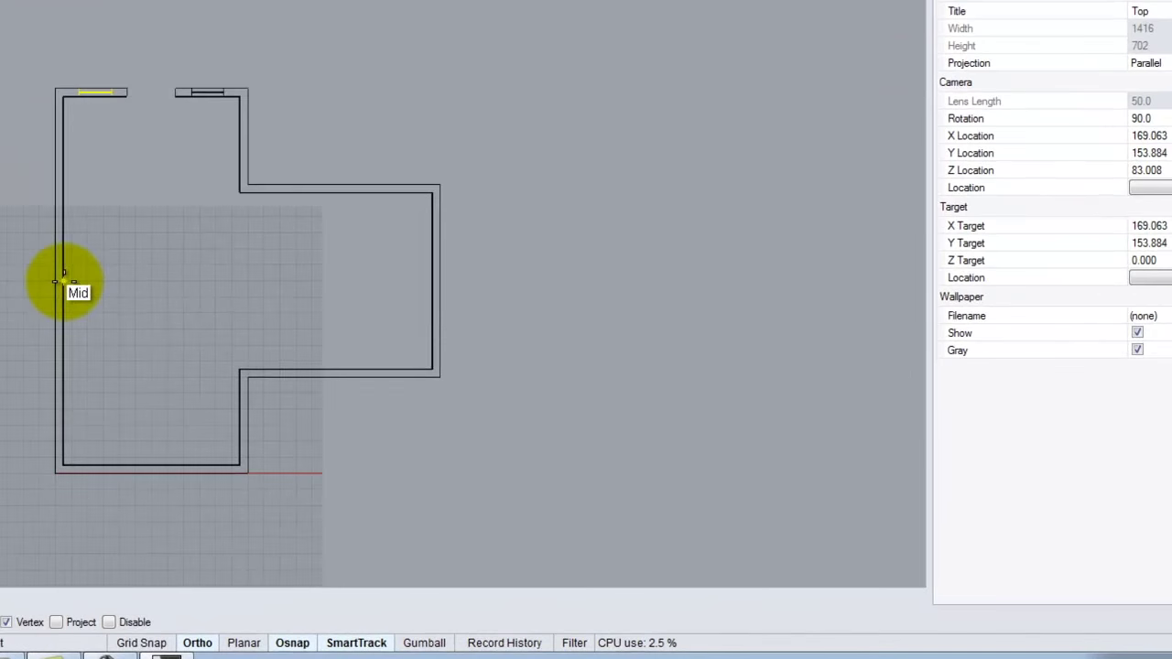
pyautogui.click(326, 388)
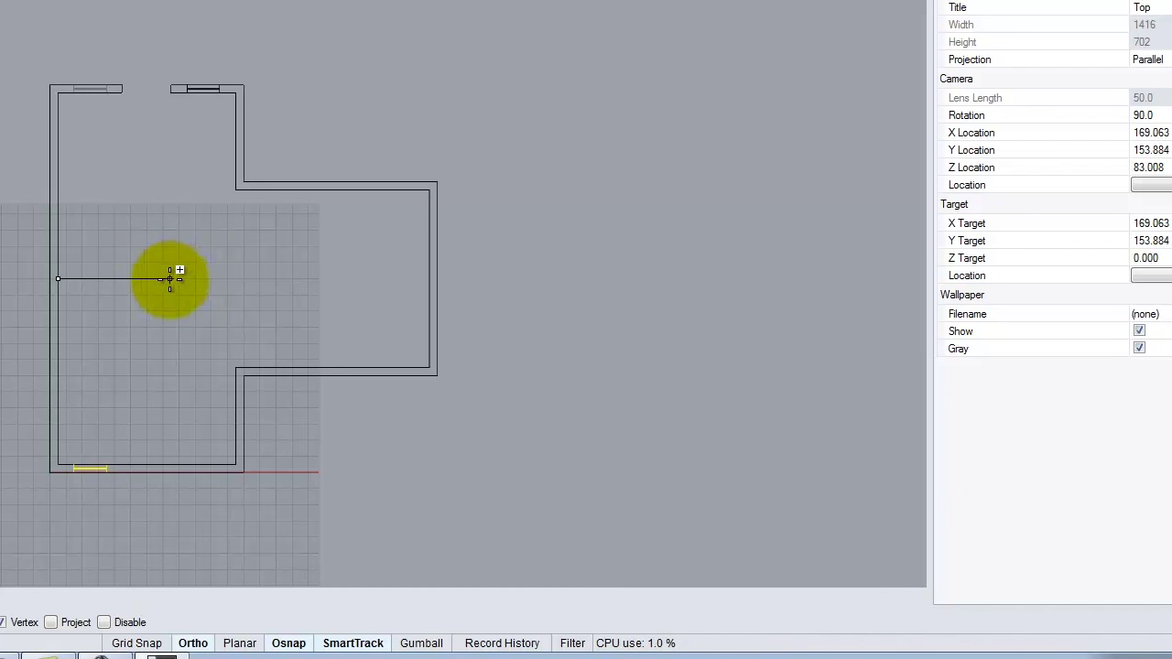
pyautogui.click(185, 279)
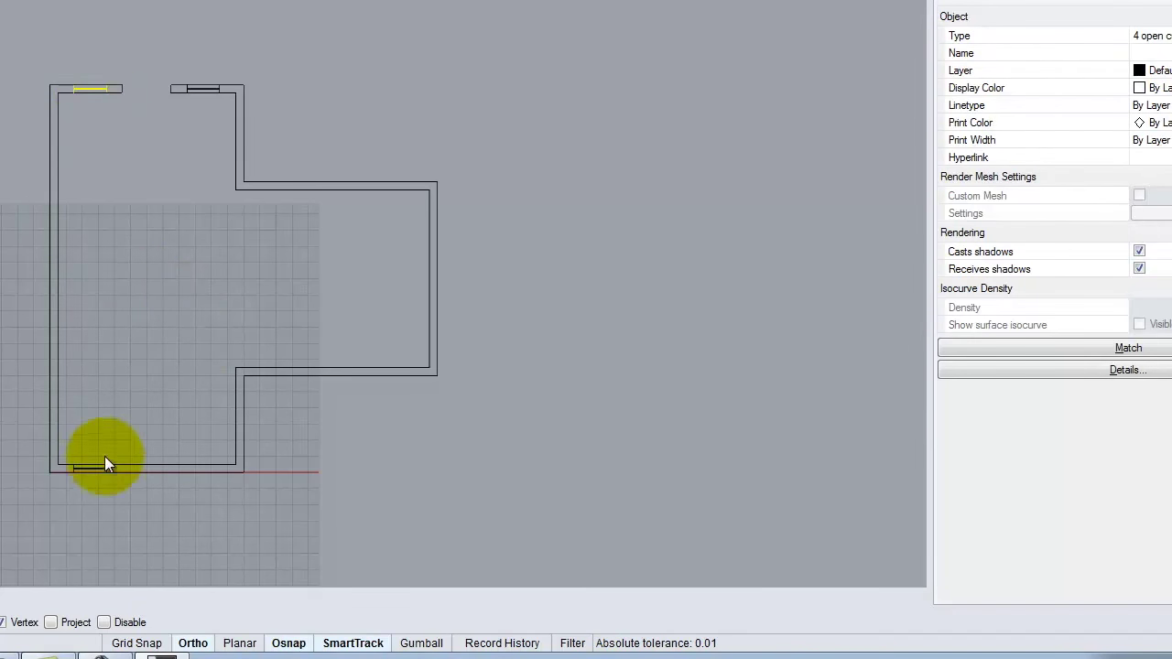
pyautogui.scroll(2, 97, 470)
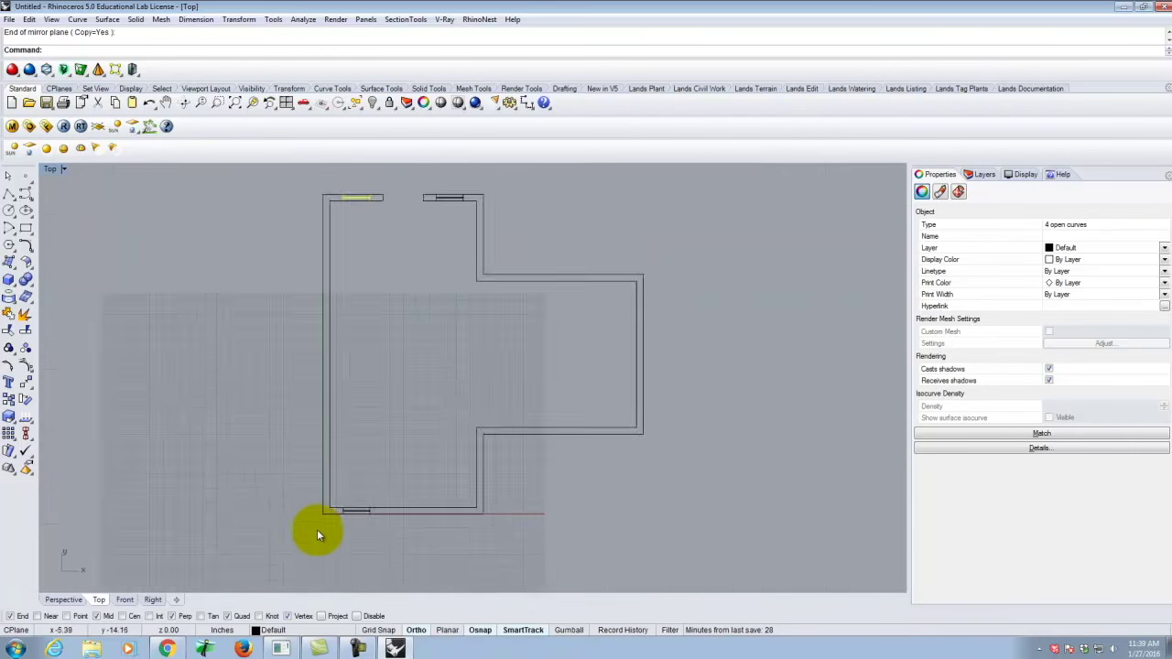
pyautogui.scroll(5, 318, 534)
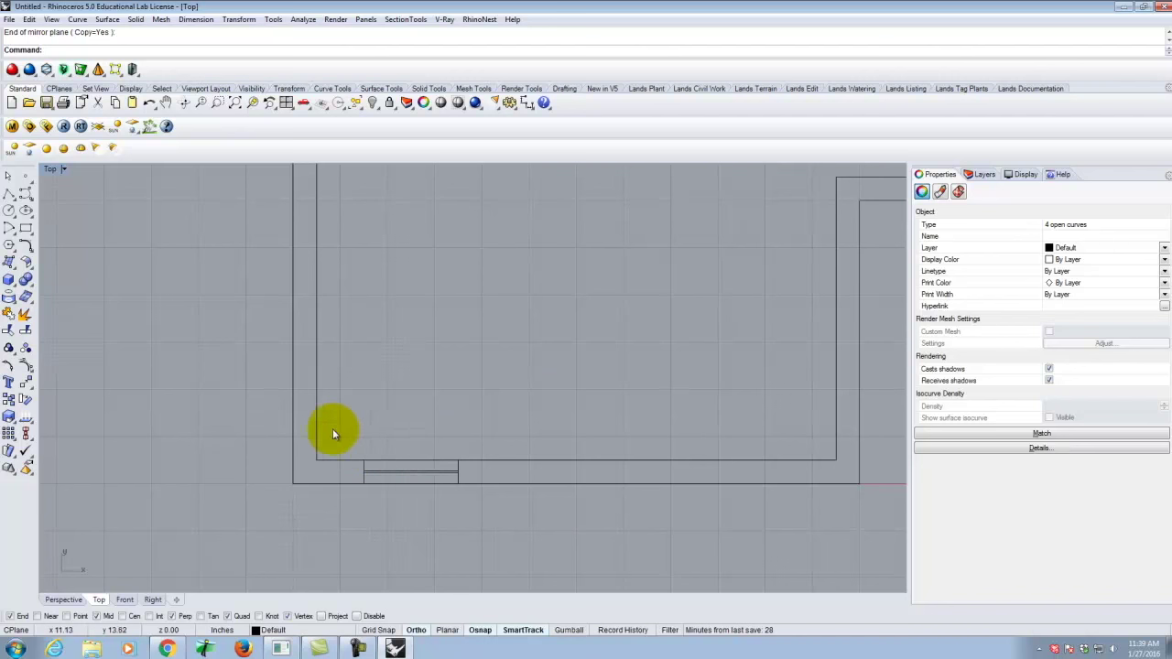
# Mirror the bottom door leaf across the outer-to-inner bottom-left corner diagonal into the left wall.
pyautogui.moveTo(344, 427); pyautogui.dragTo(495, 513)
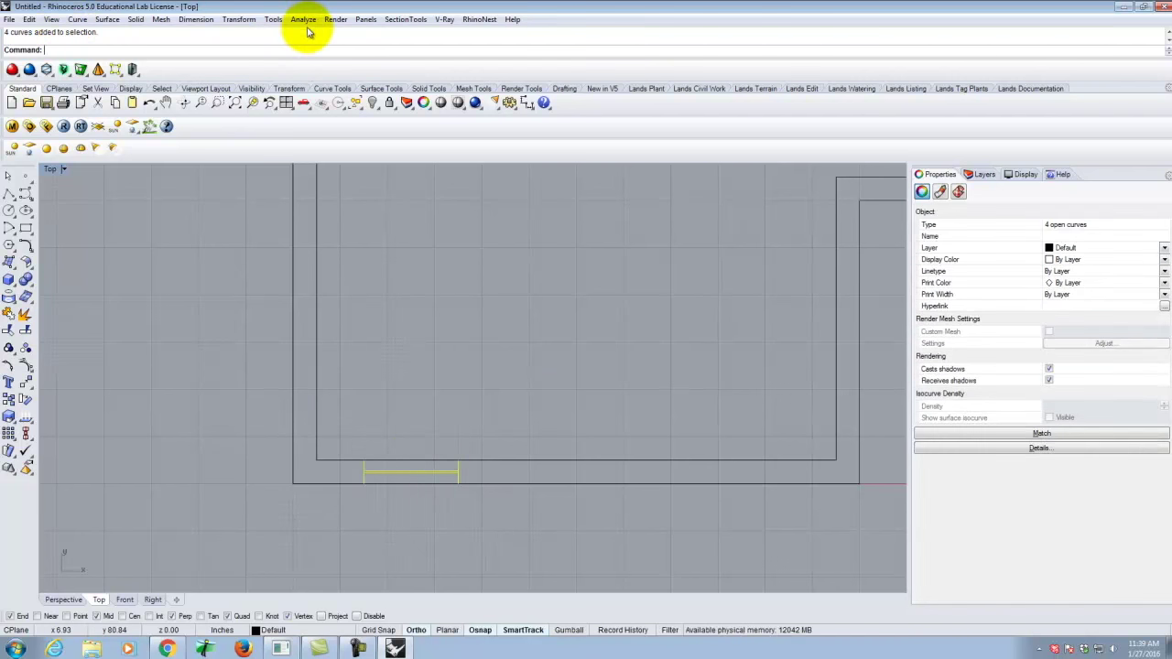
pyautogui.click(237, 18)
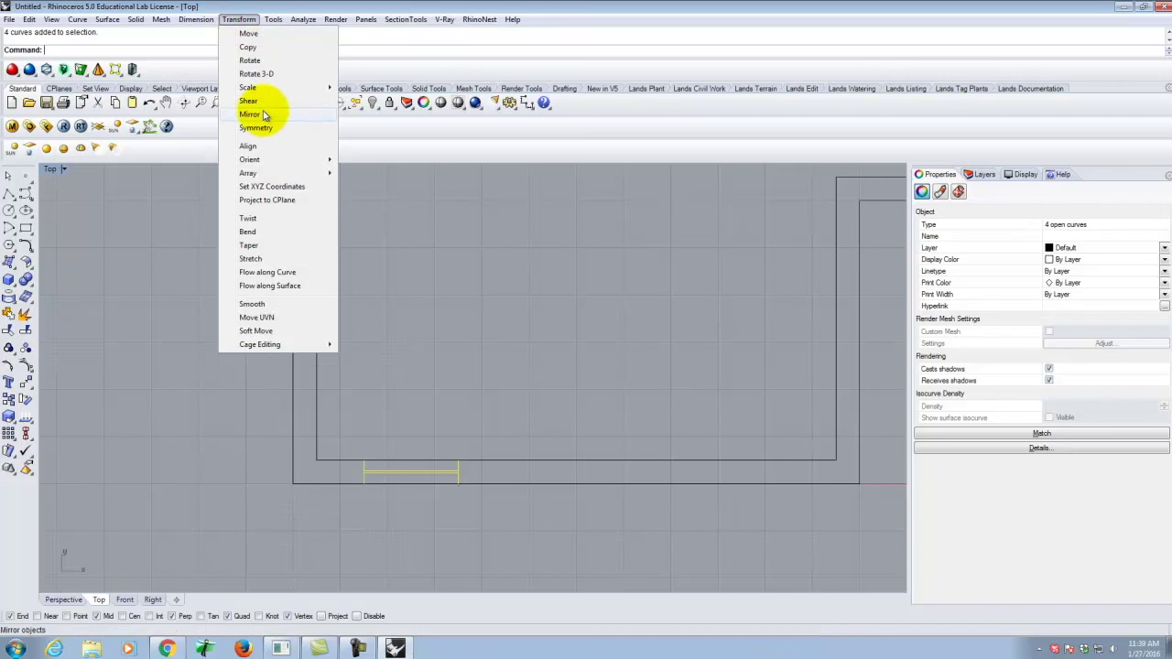
pyautogui.click(251, 114)
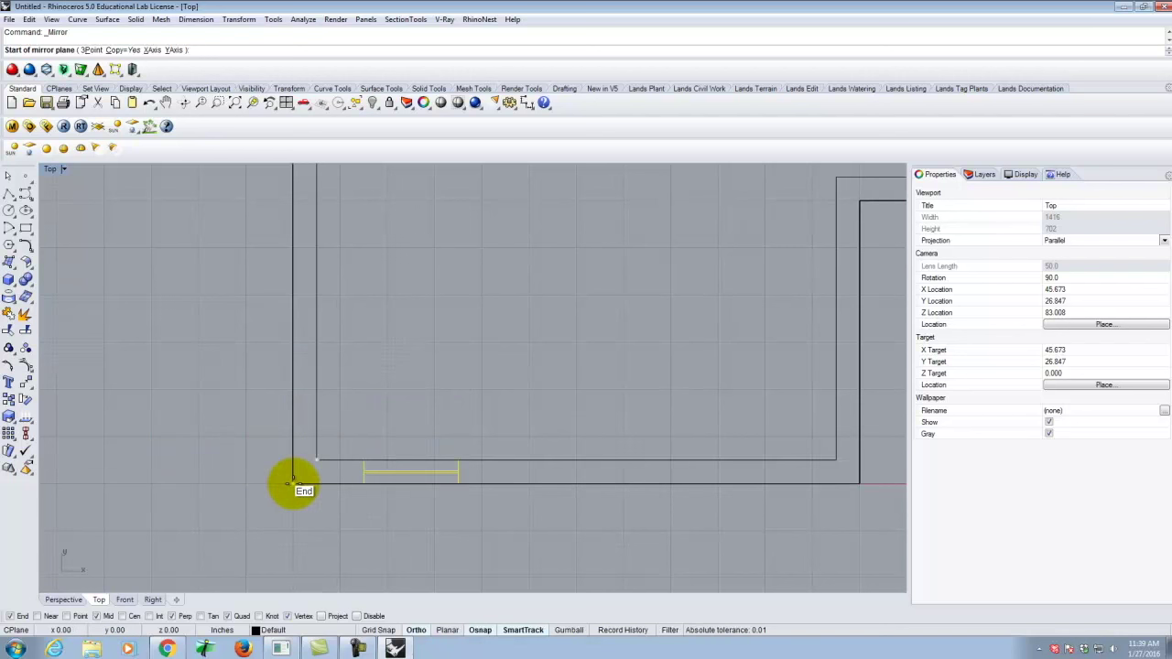
pyautogui.click(293, 480)
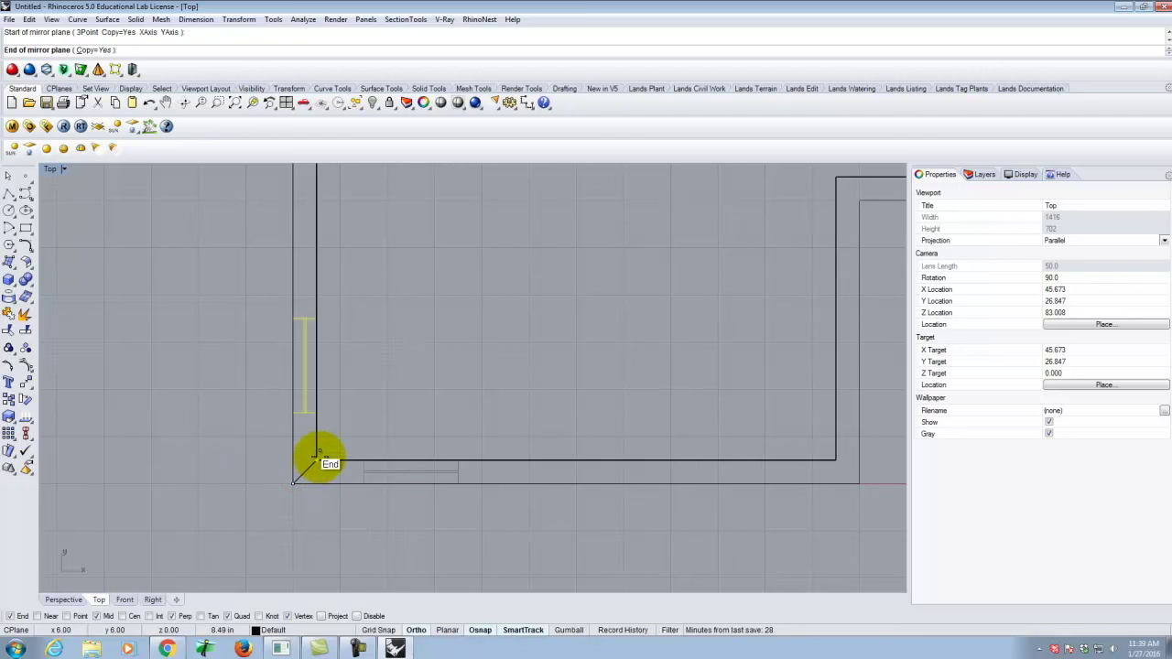
pyautogui.click(316, 454)
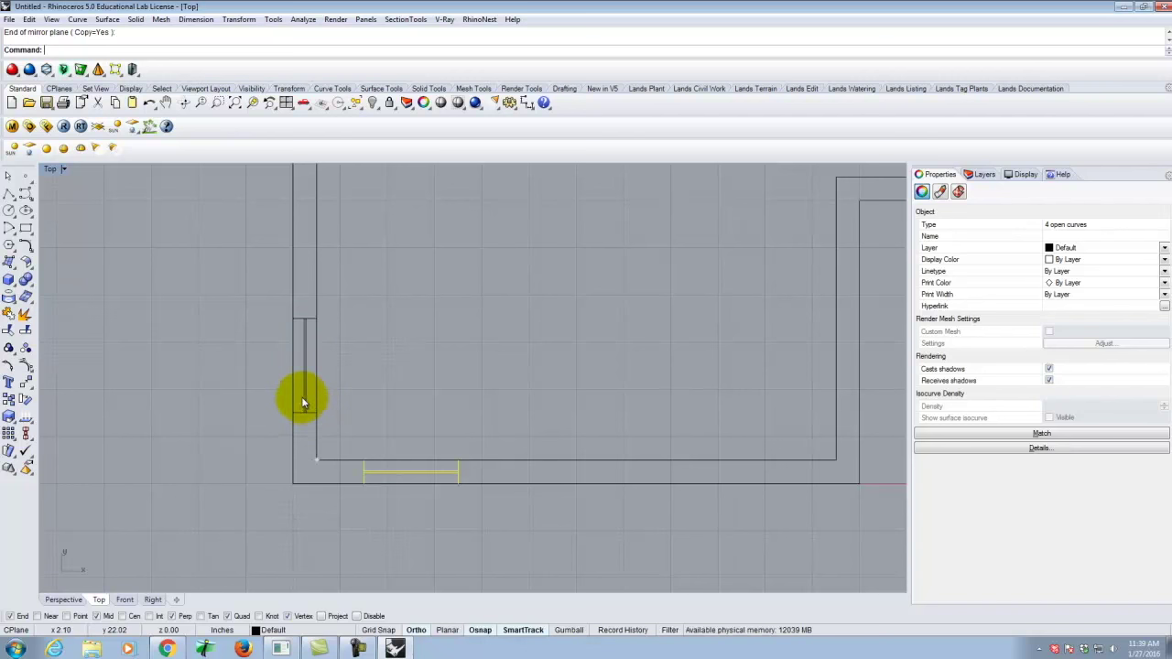
pyautogui.click(483, 393)
pyautogui.scroll(-3, 283, 466)
pyautogui.scroll(-5, 352, 432)
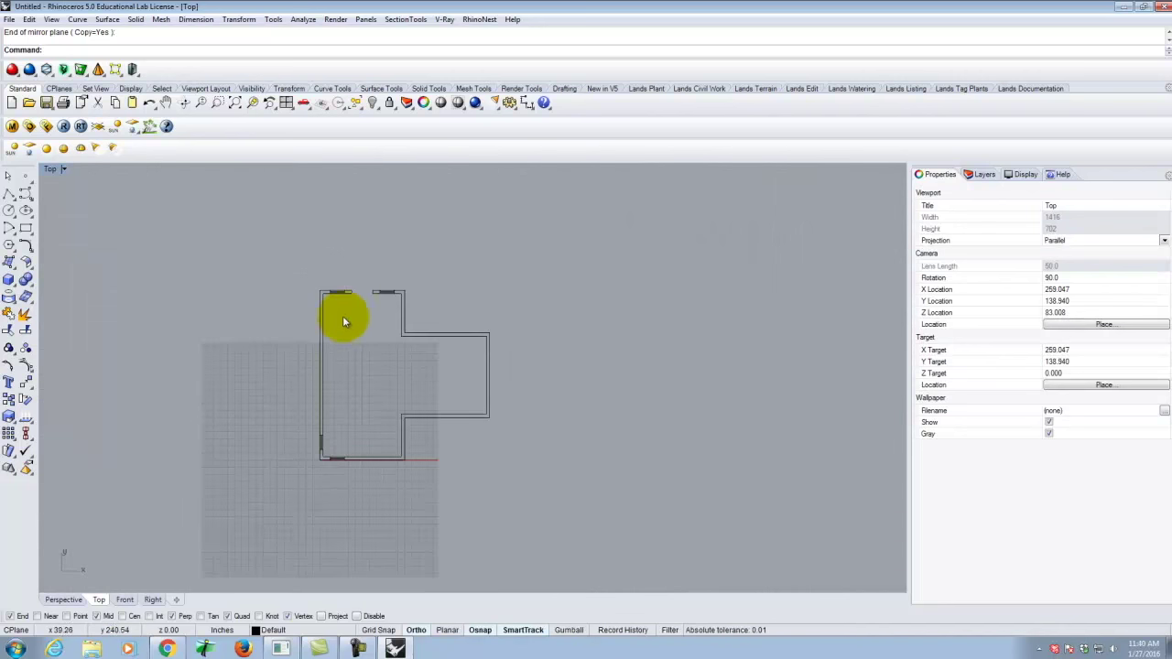
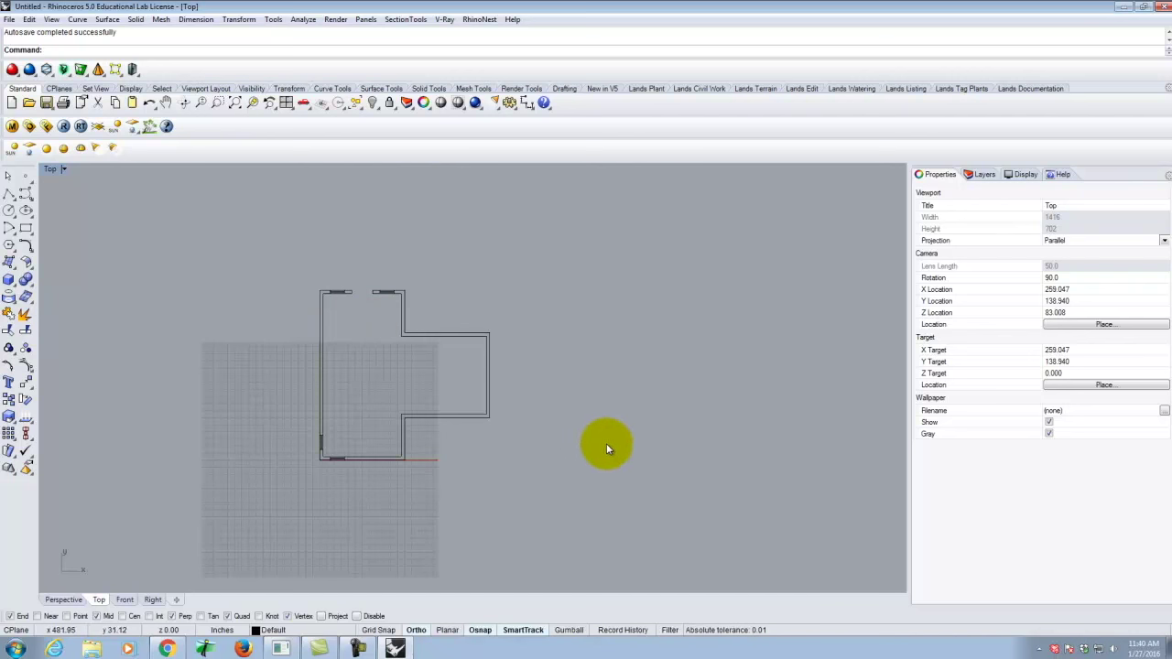
# Zoom into the plan's lower-left corner and window-select the bottom-wall window's four curves.
pyautogui.scroll(10, 342, 466)
pyautogui.scroll(2, 218, 493)
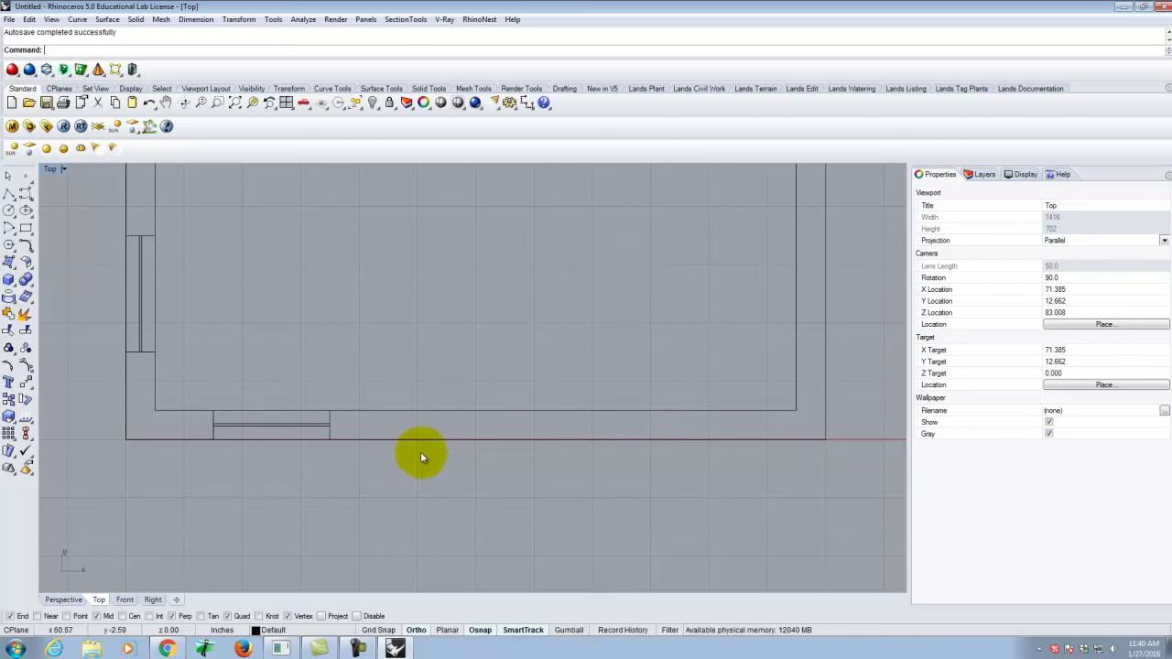
pyautogui.scroll(2, 284, 458)
pyautogui.moveTo(168, 371); pyautogui.dragTo(380, 493)
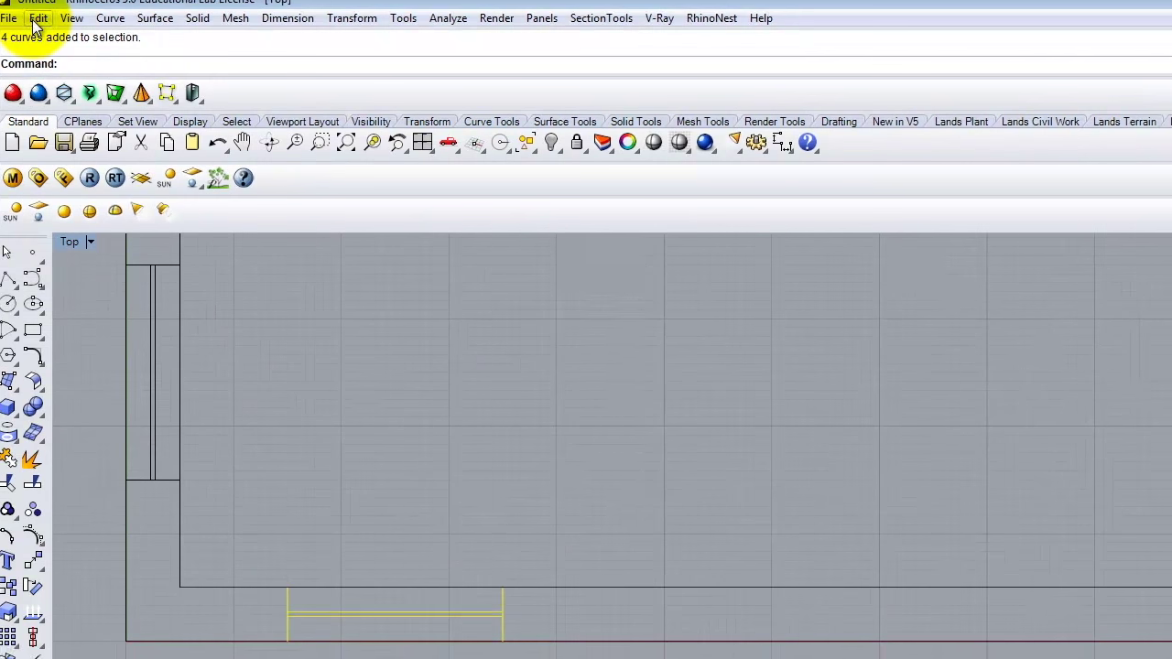
# Browse the Edit and Transform menus, start a Transform Copy, then cancel it.
pyautogui.click(42, 18)
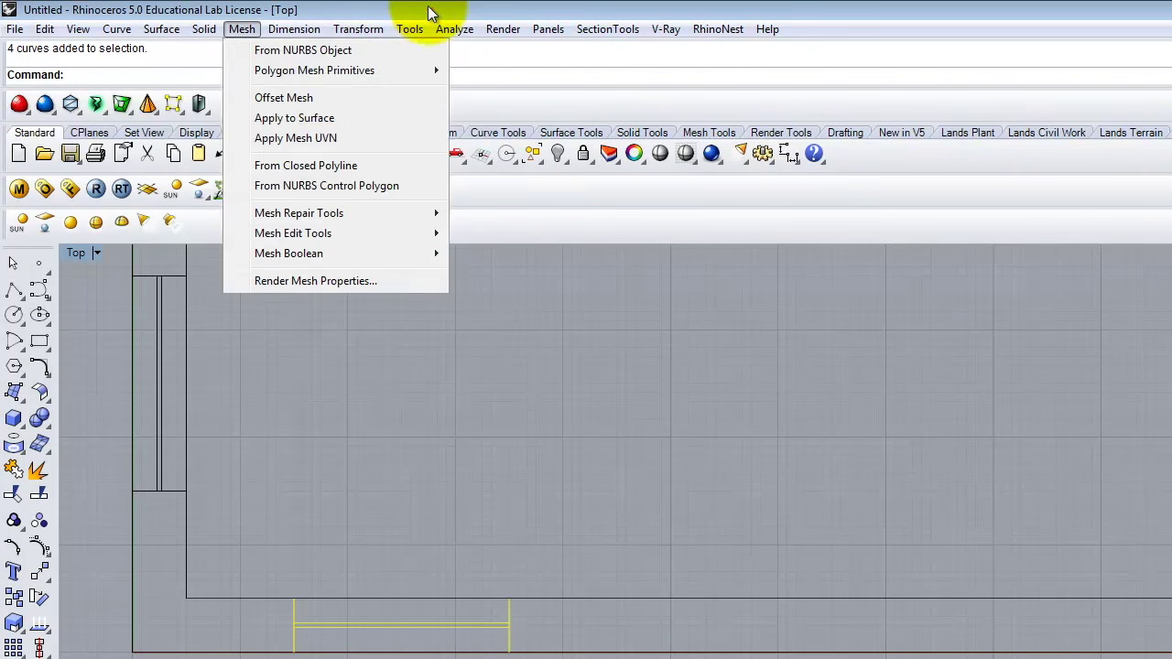
pyautogui.click(358, 28)
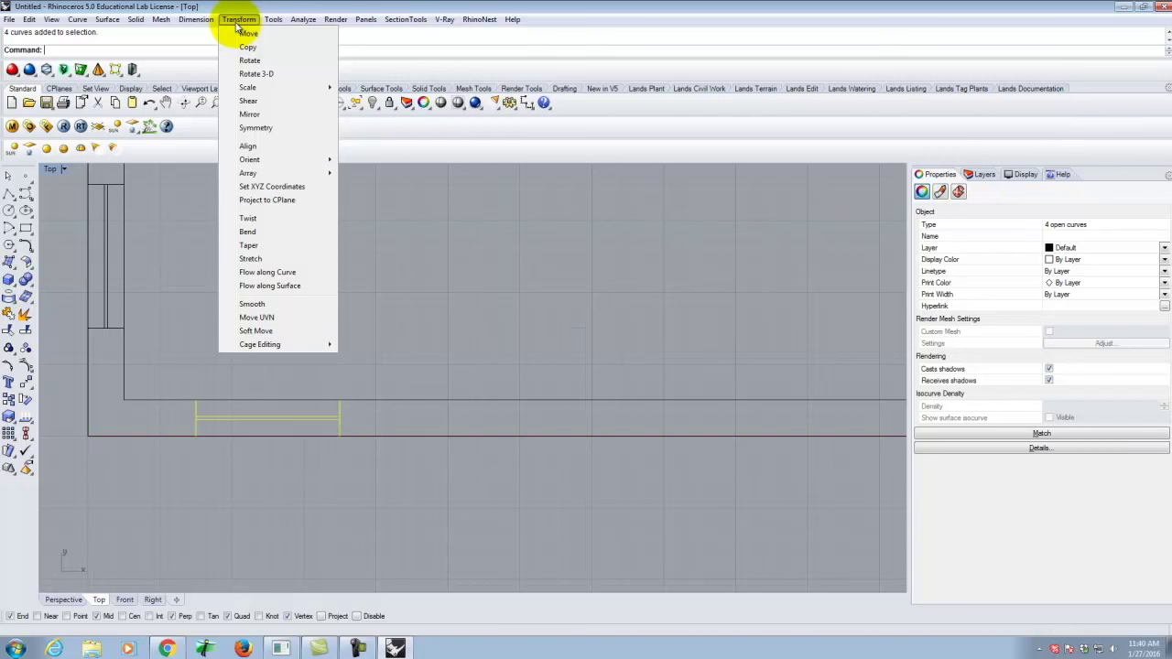
pyautogui.moveTo(31, 19)
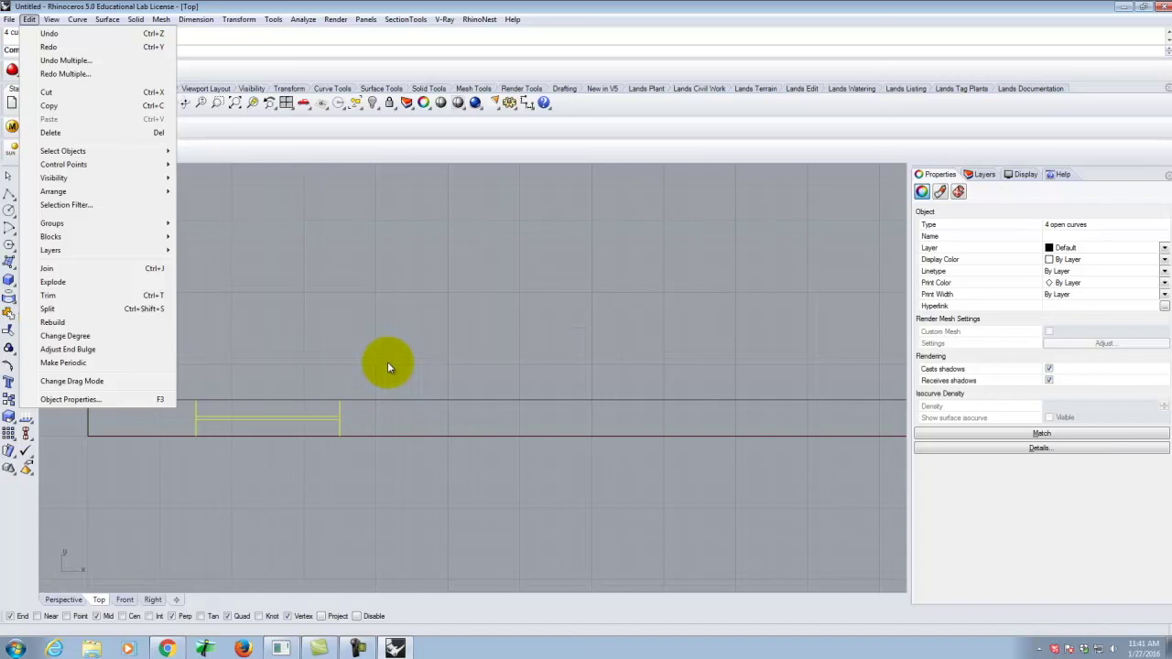
pyautogui.click(365, 19)
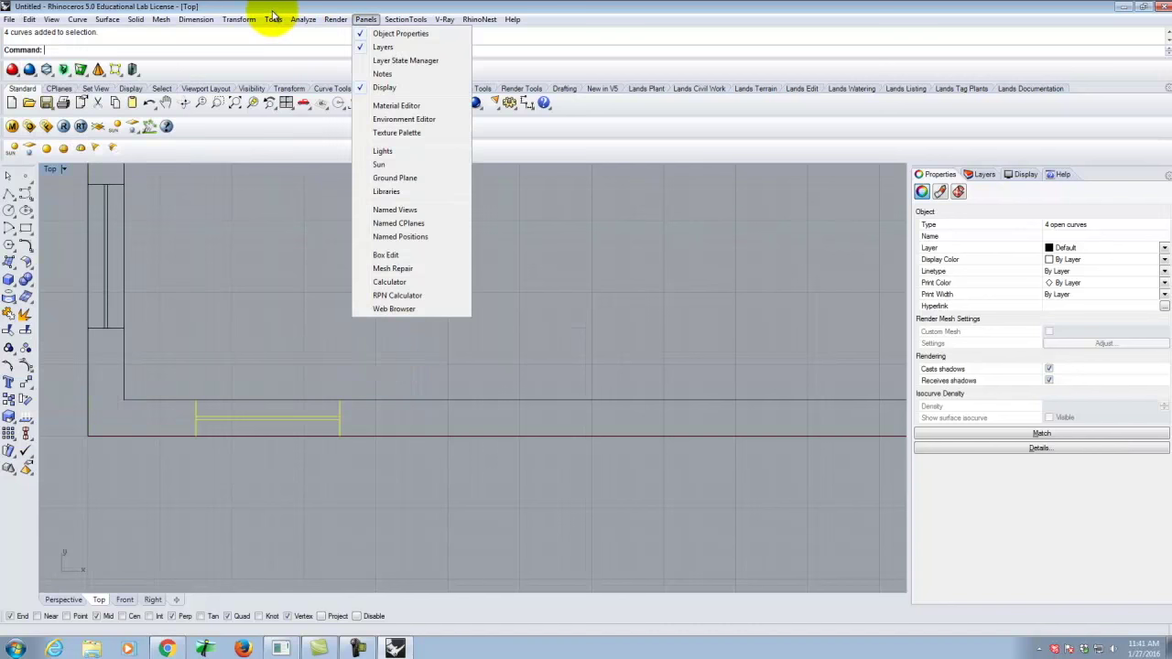
pyautogui.click(239, 19)
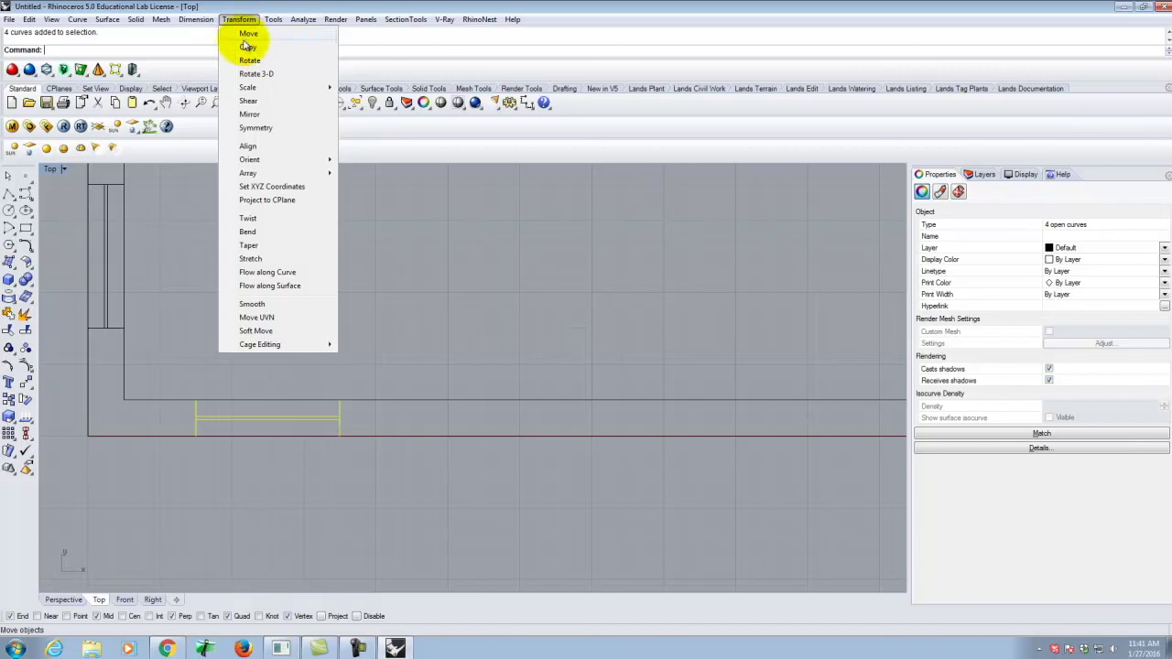
pyautogui.click(248, 47)
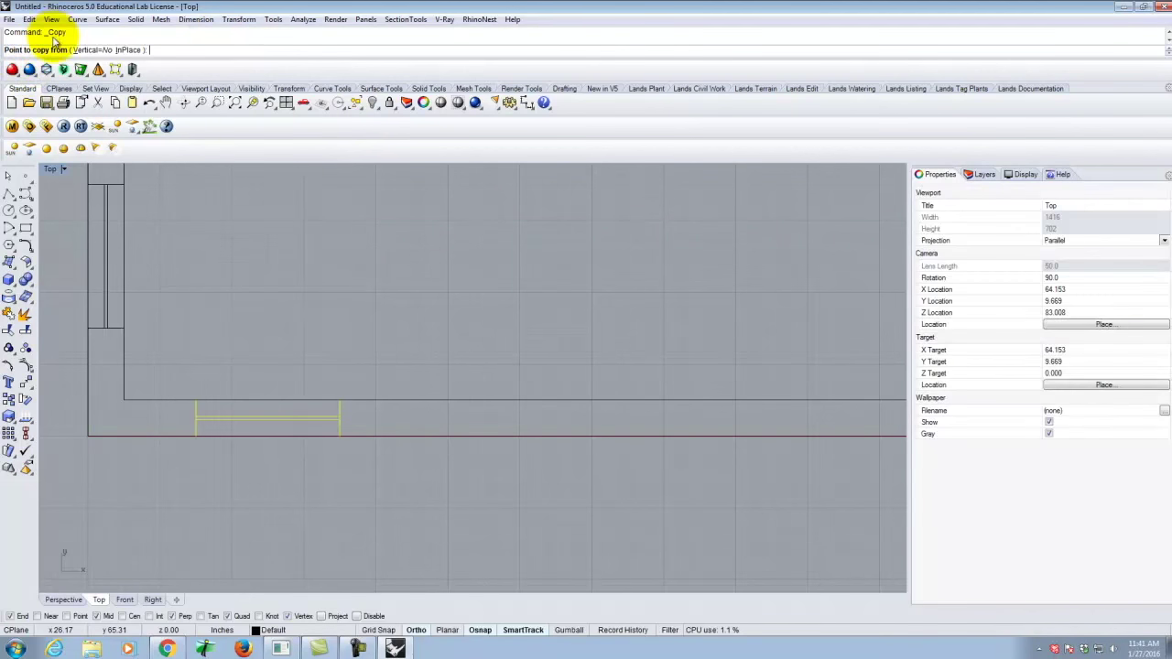
pyautogui.press('Escape')
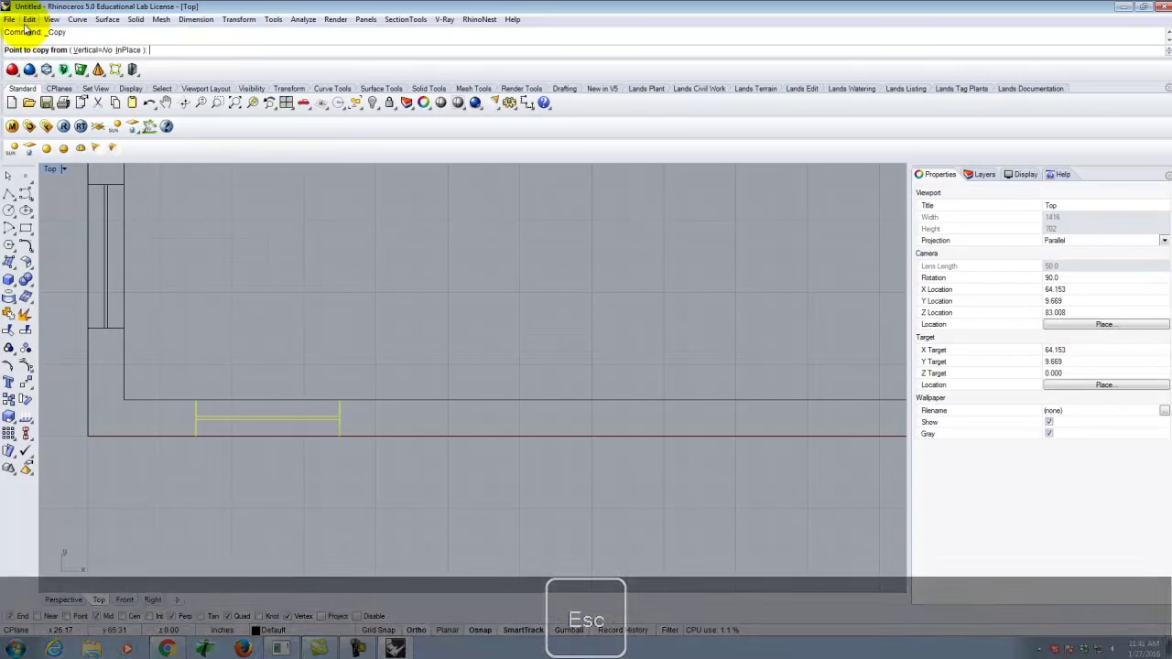
# Copy the window curves to the clipboard with Edit > Copy, then restart Transform > Copy.
pyautogui.click(30, 19)
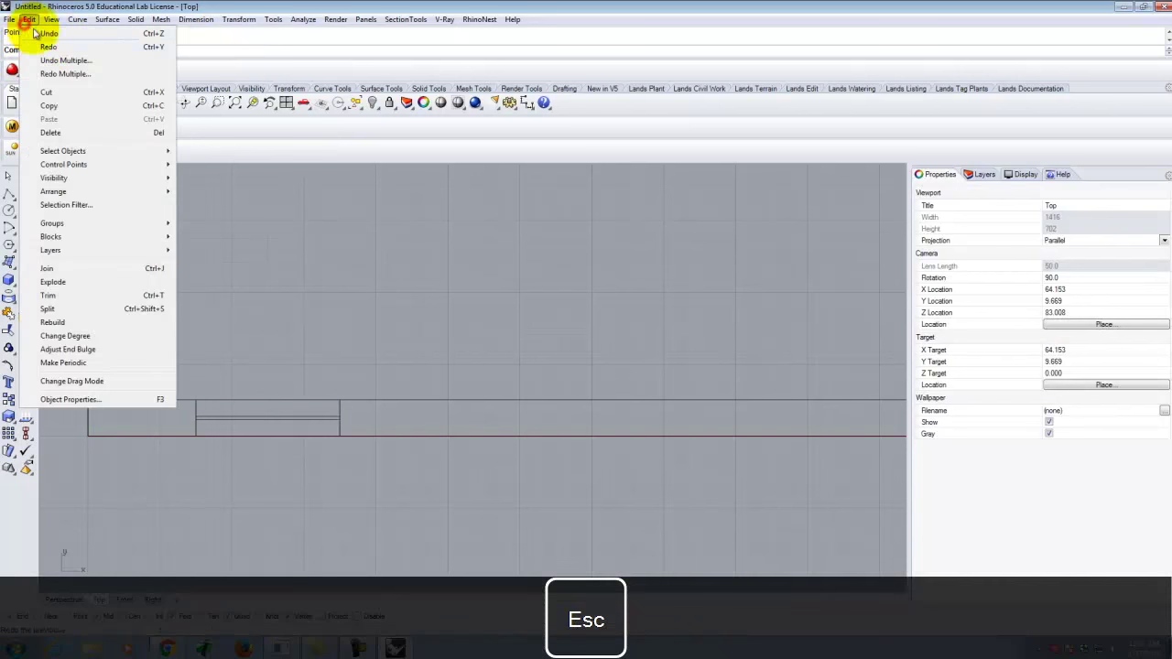
pyautogui.click(66, 107)
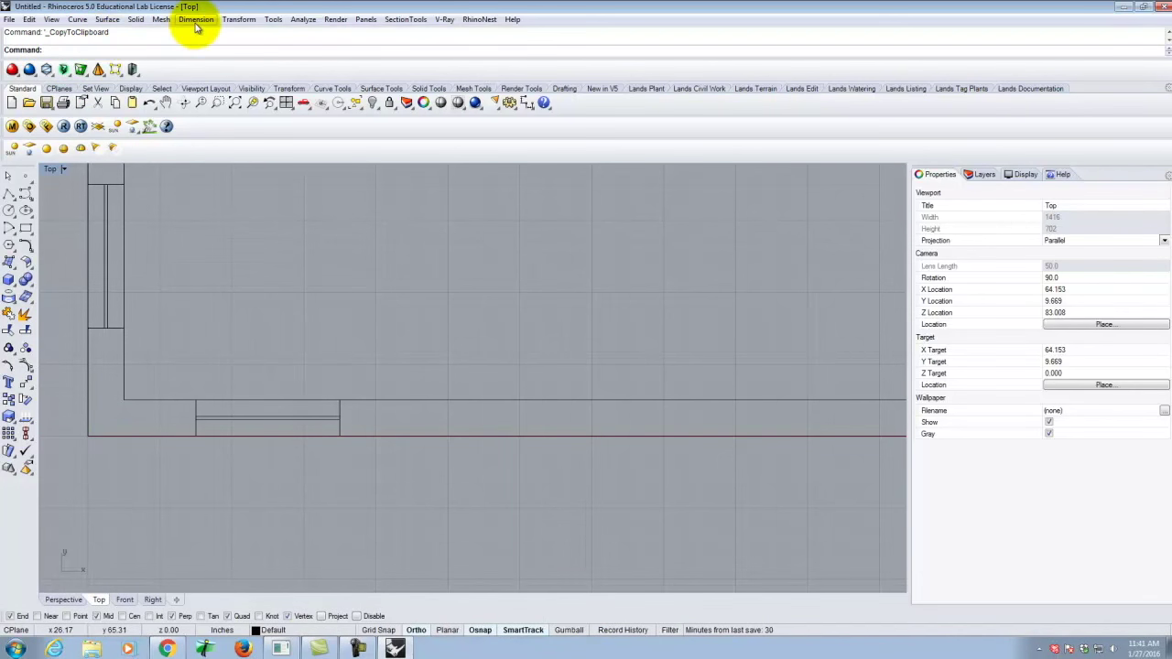
pyautogui.press('Escape')
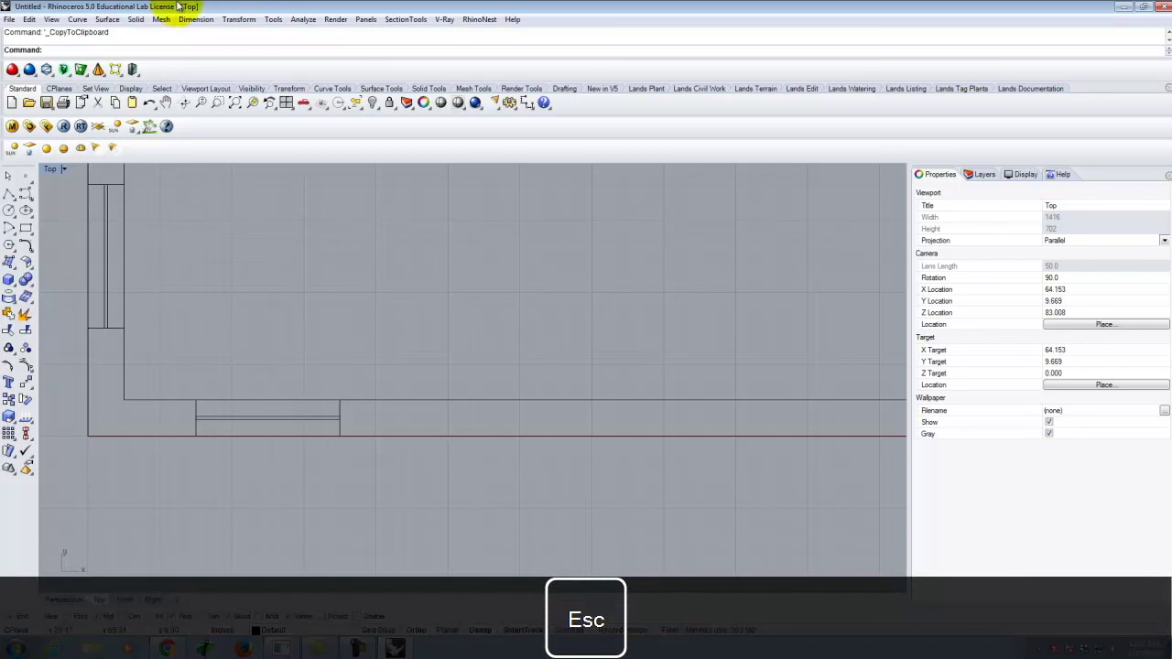
pyautogui.click(245, 20)
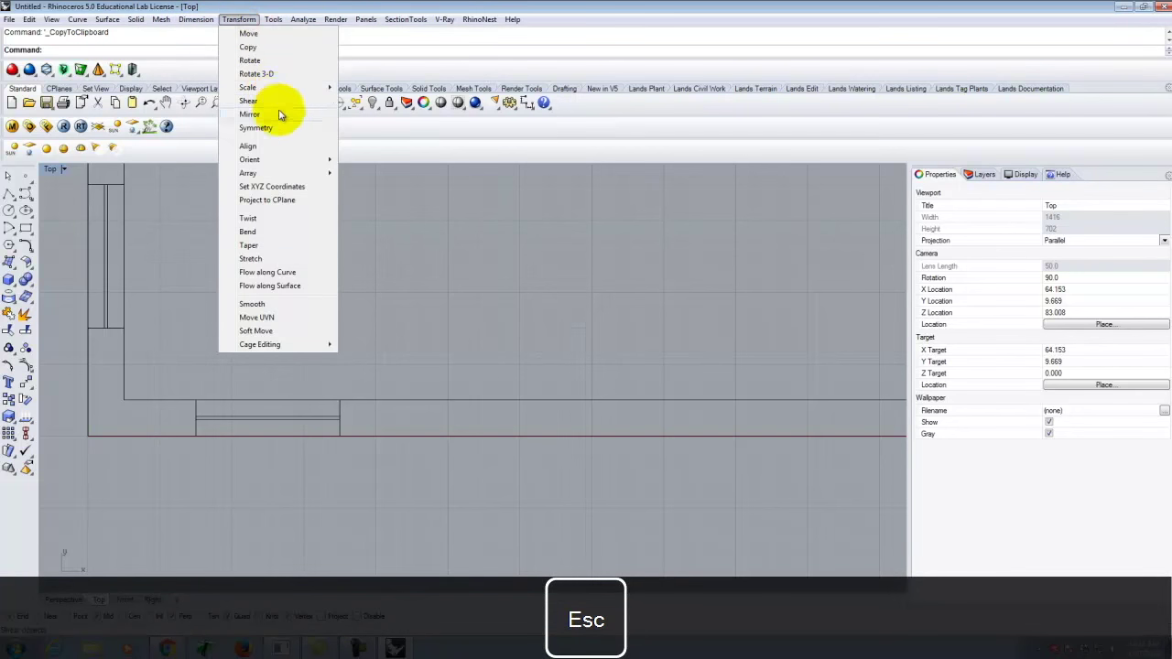
pyautogui.click(252, 46)
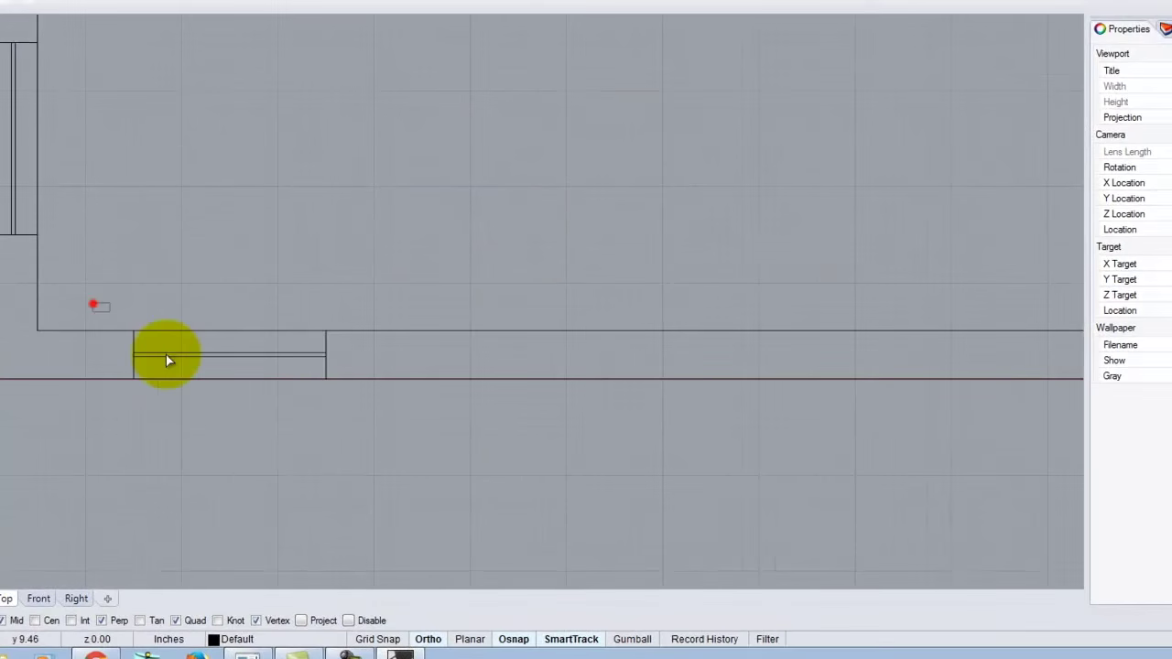
# Pick the window and a corner base point, cancel, then reselect all four window curves.
pyautogui.click(166, 355)
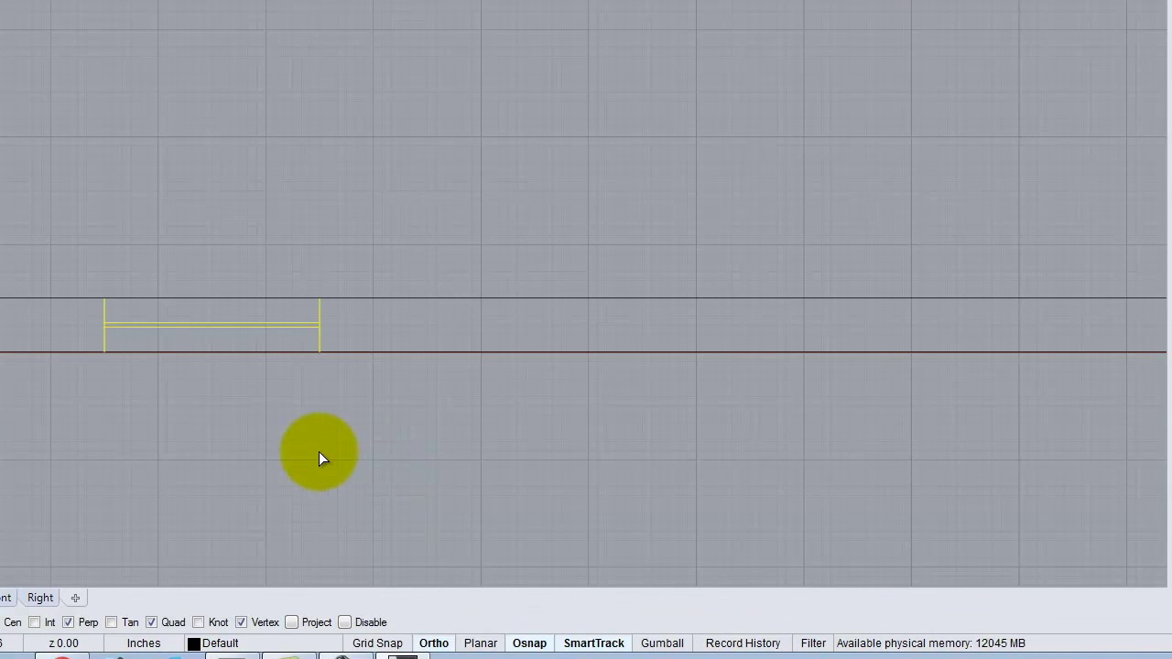
pyautogui.press('Return')
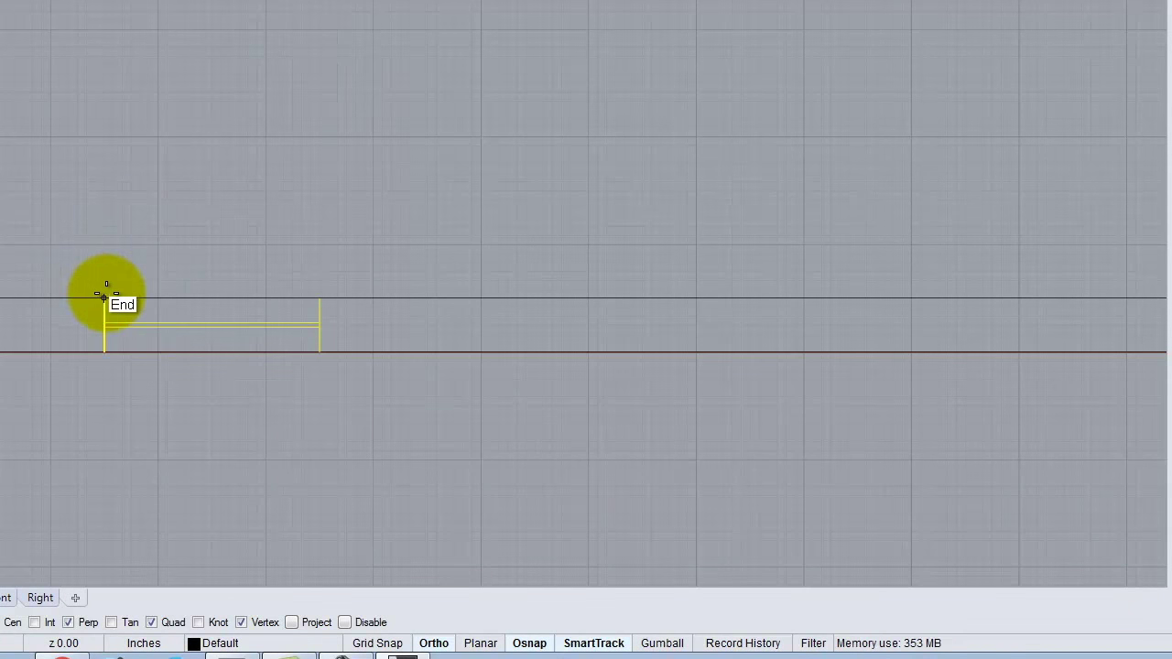
pyautogui.click(106, 293)
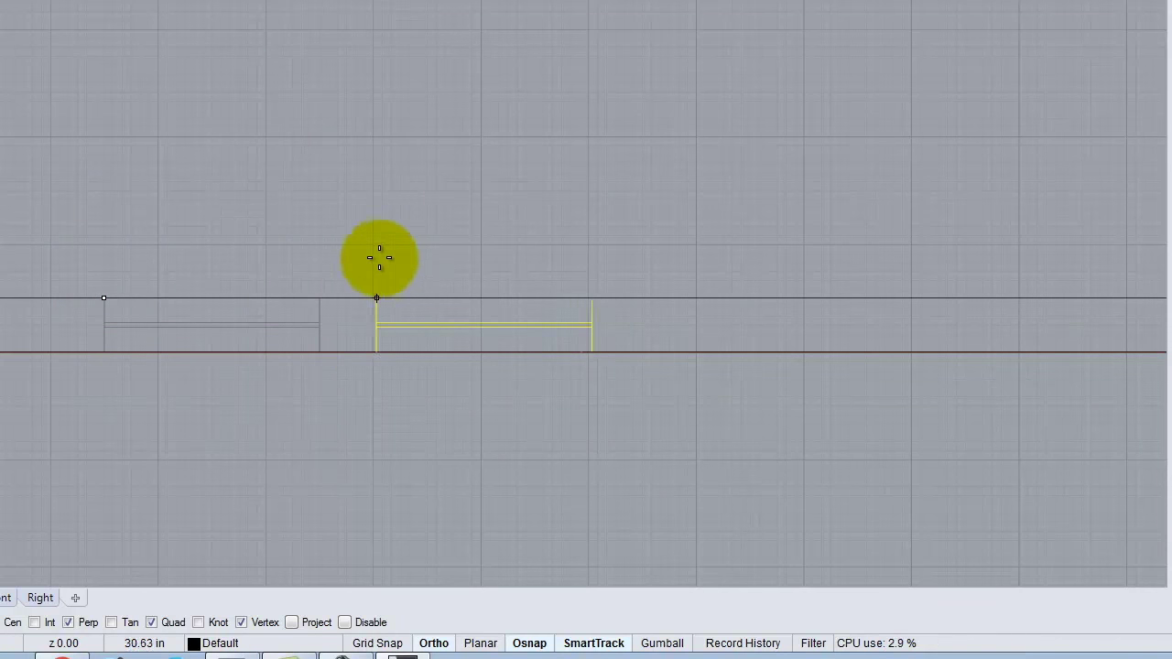
pyautogui.press('Escape')
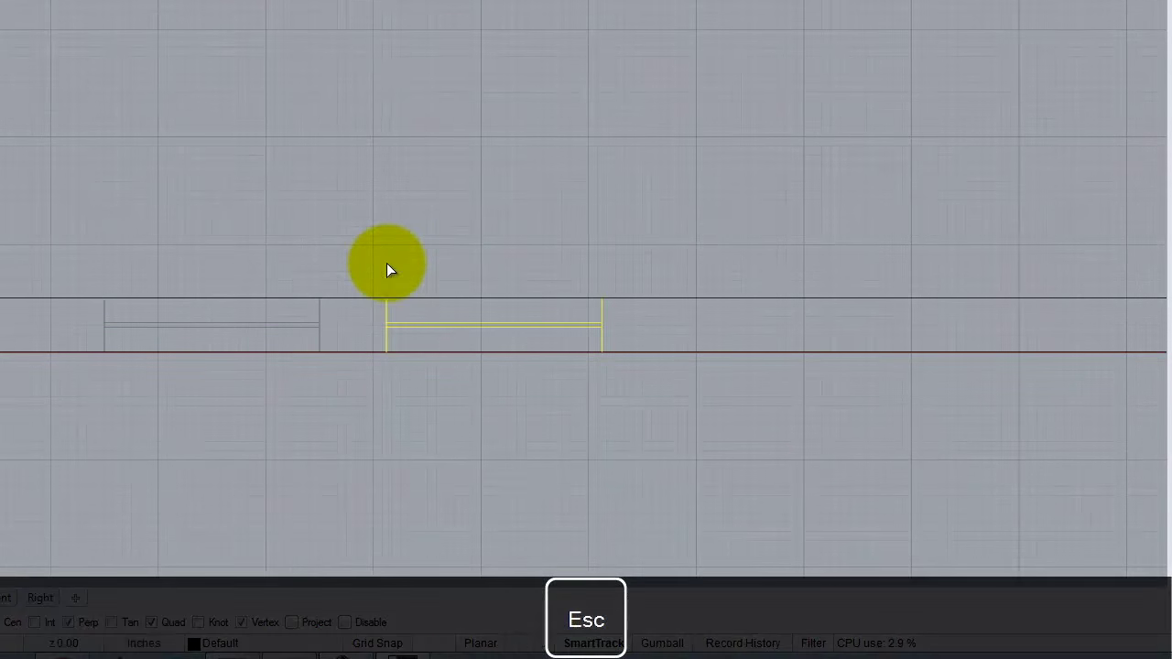
pyautogui.moveTo(64, 249); pyautogui.dragTo(361, 421)
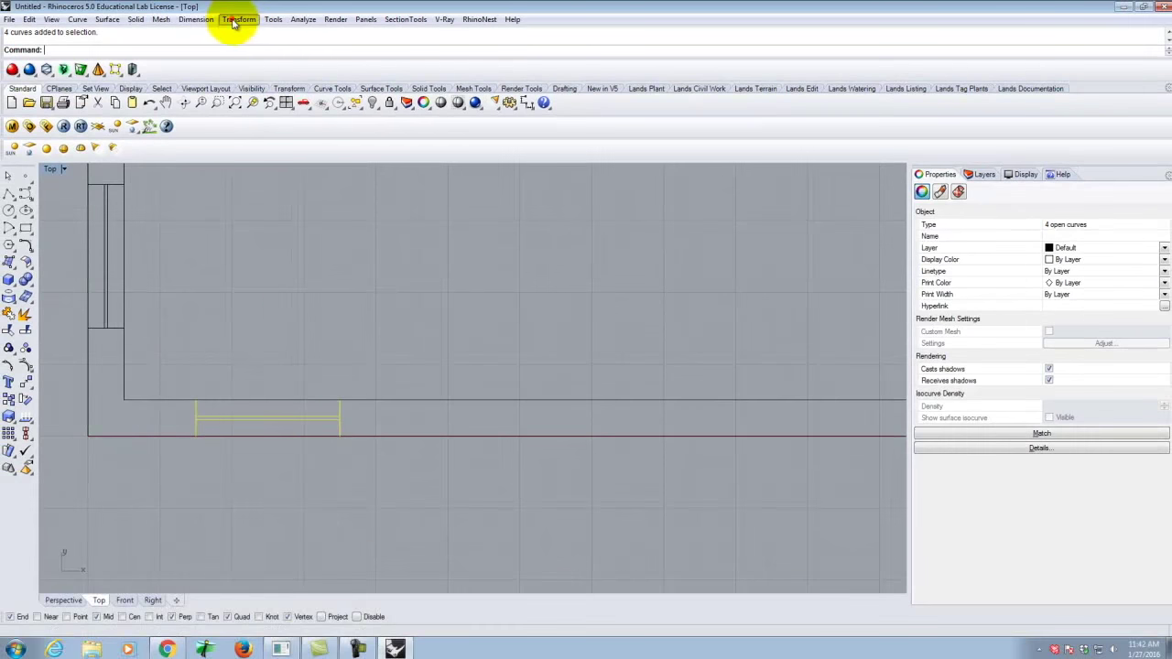
pyautogui.click(236, 20)
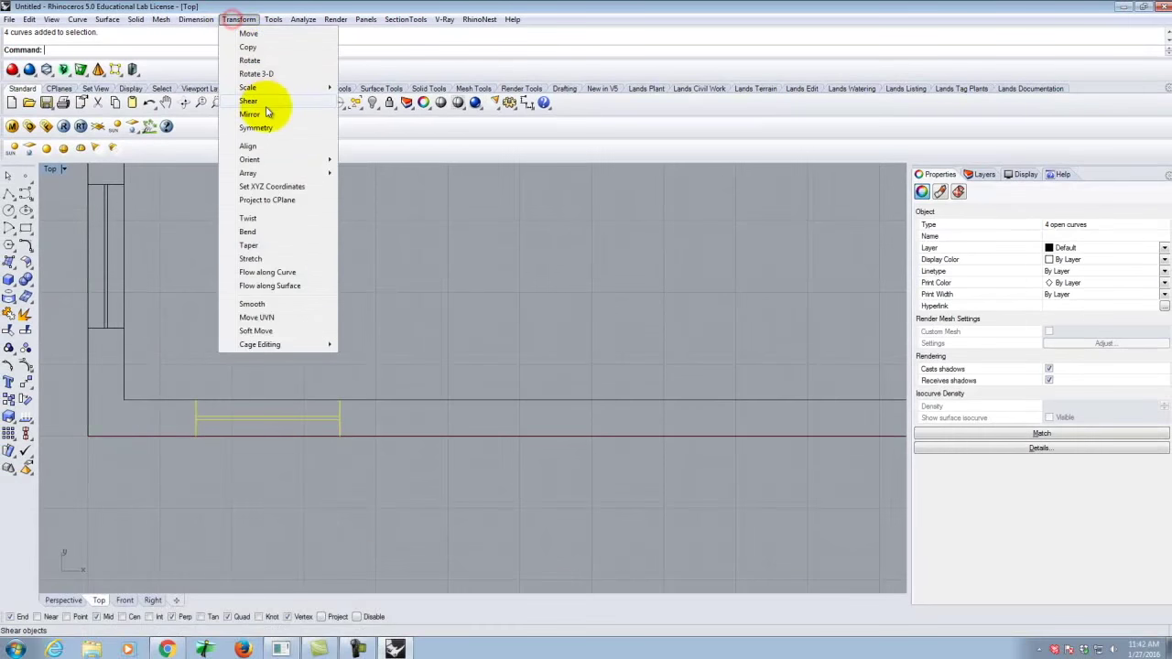
# Copy the window using a 6" start point, placing the duplicate just right of the original.
pyautogui.click(248, 46)
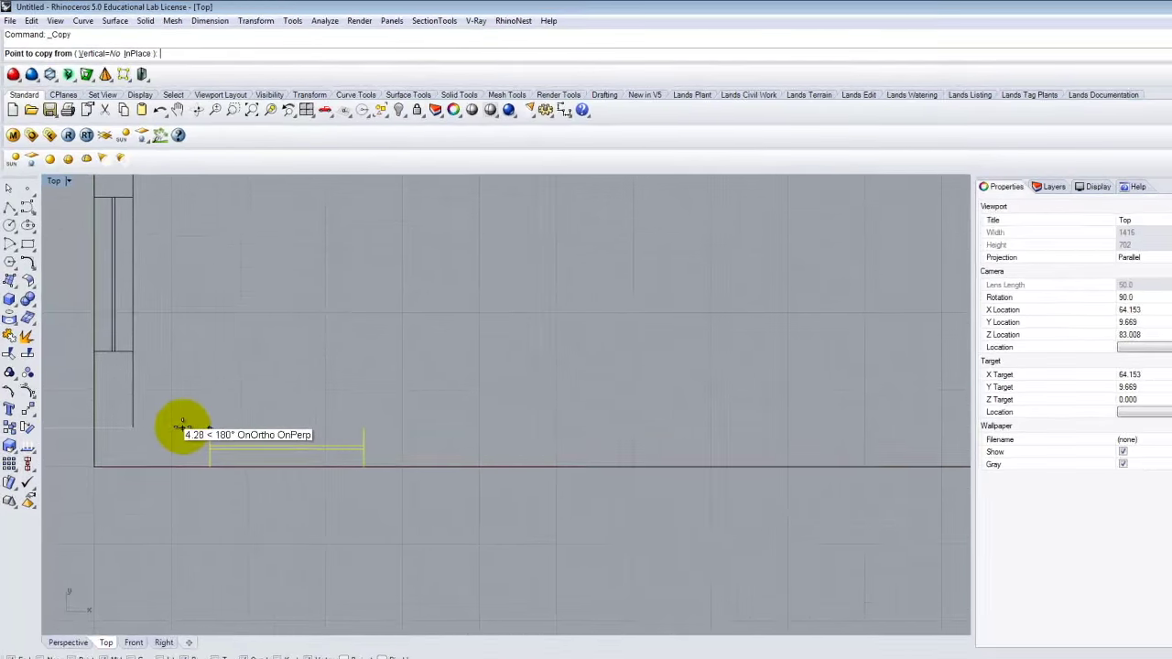
pyautogui.write('6"')
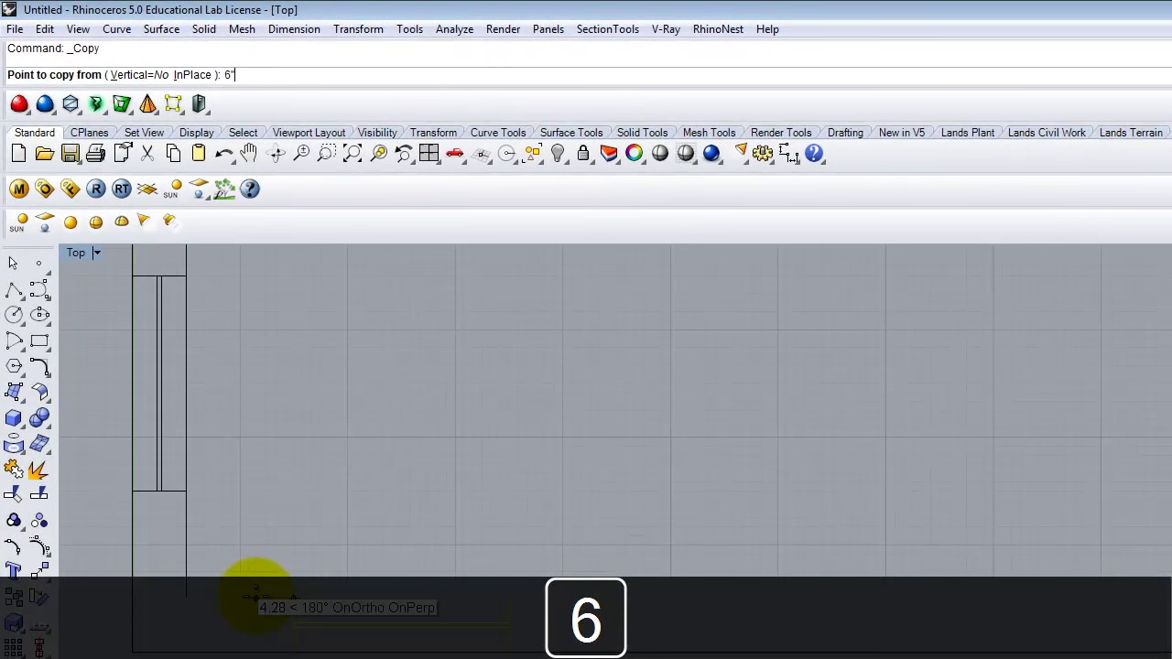
pyautogui.press('Return')
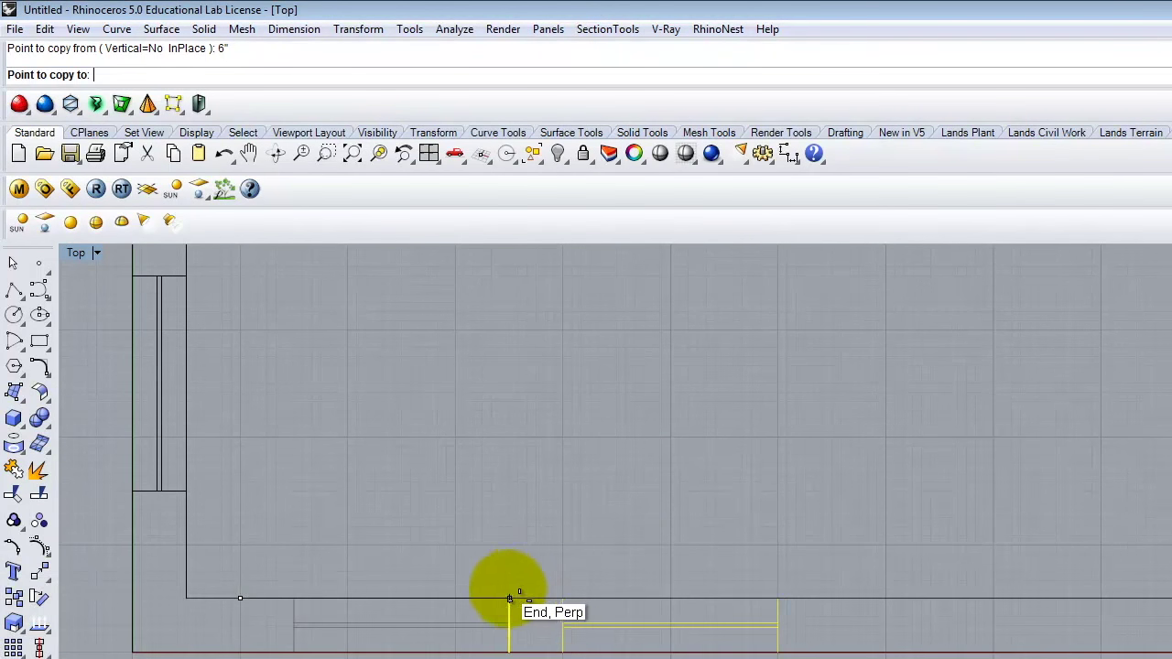
pyautogui.click(510, 602)
pyautogui.press('Return')
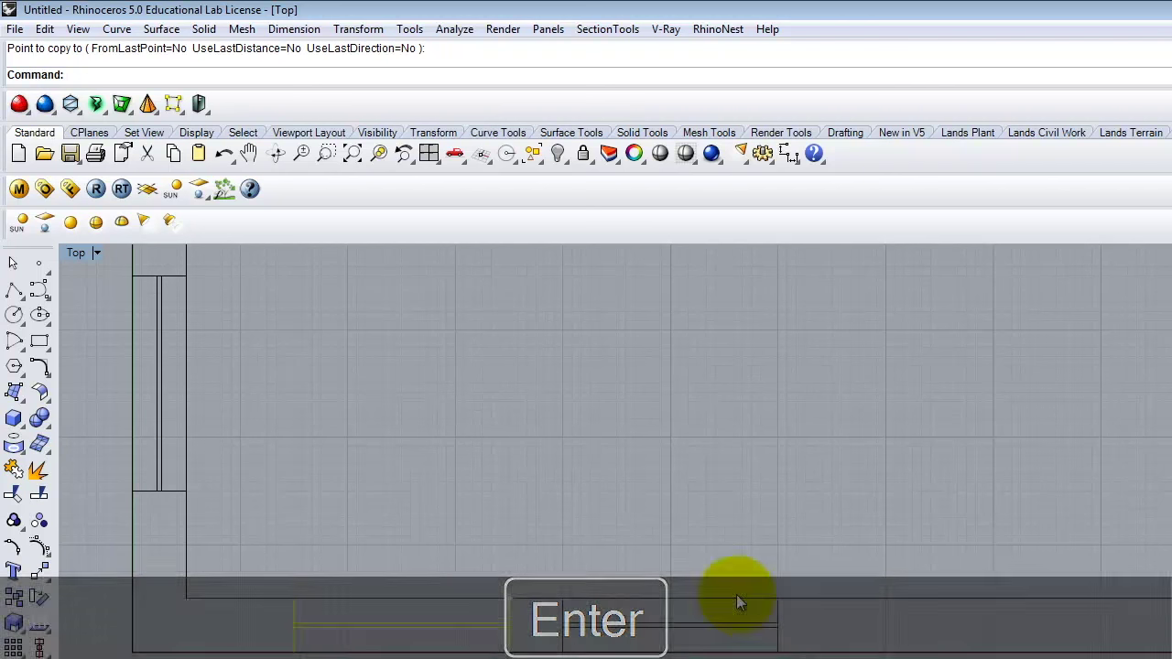
pyautogui.click(591, 544)
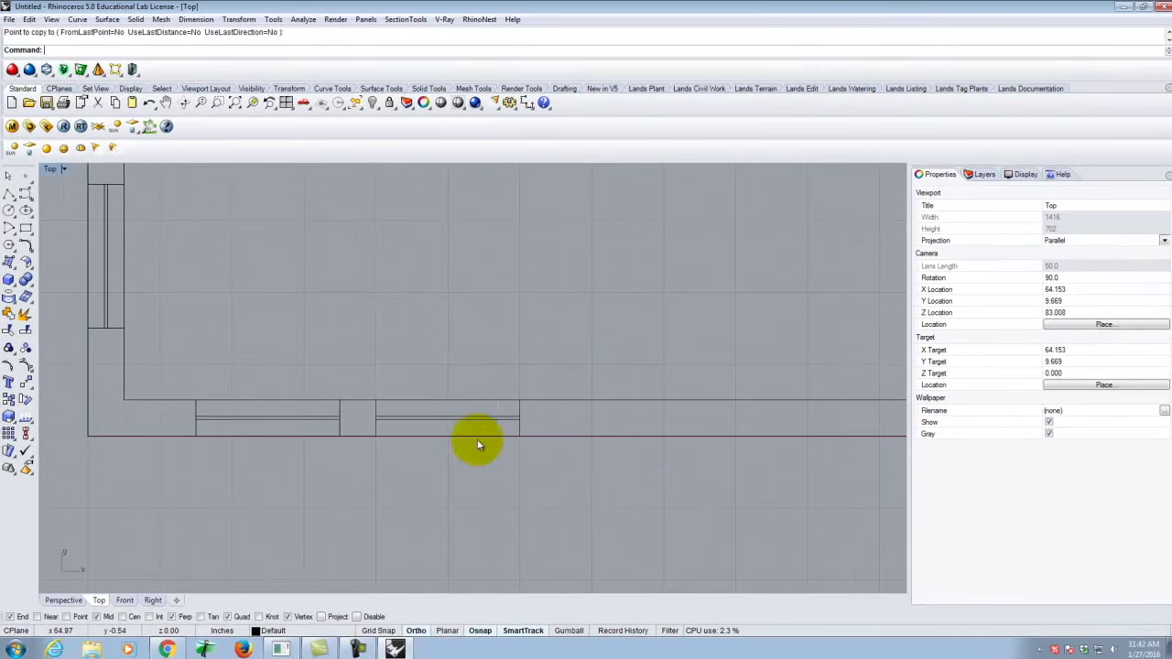
pyautogui.scroll(-5, 262, 491)
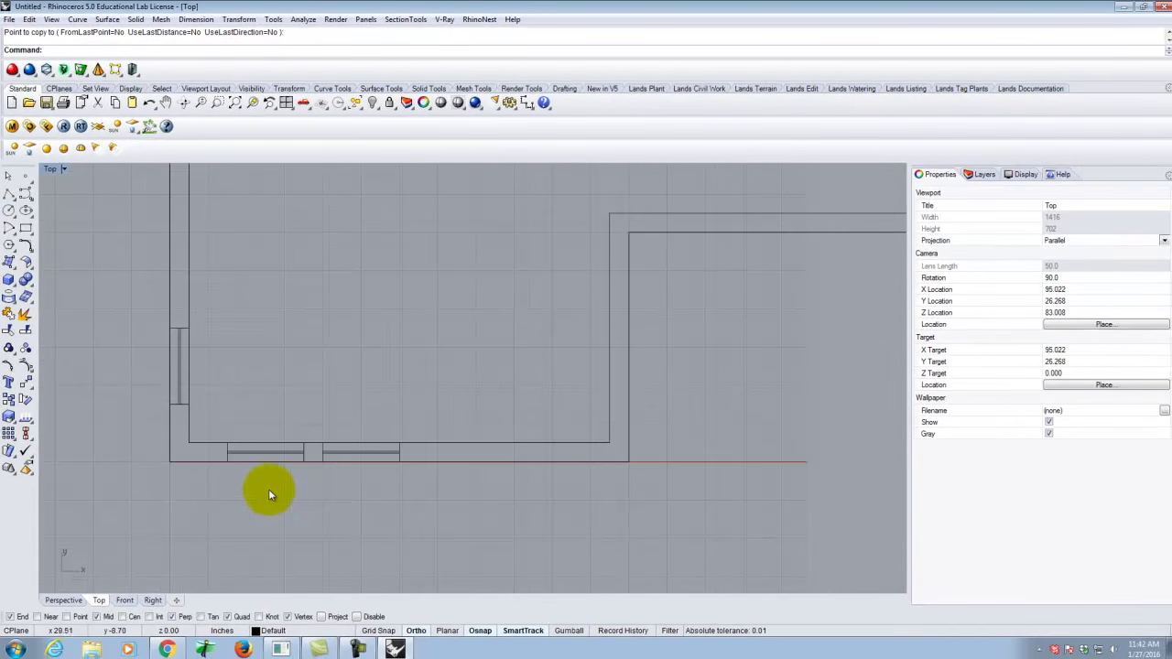
pyautogui.scroll(-4, 455, 494)
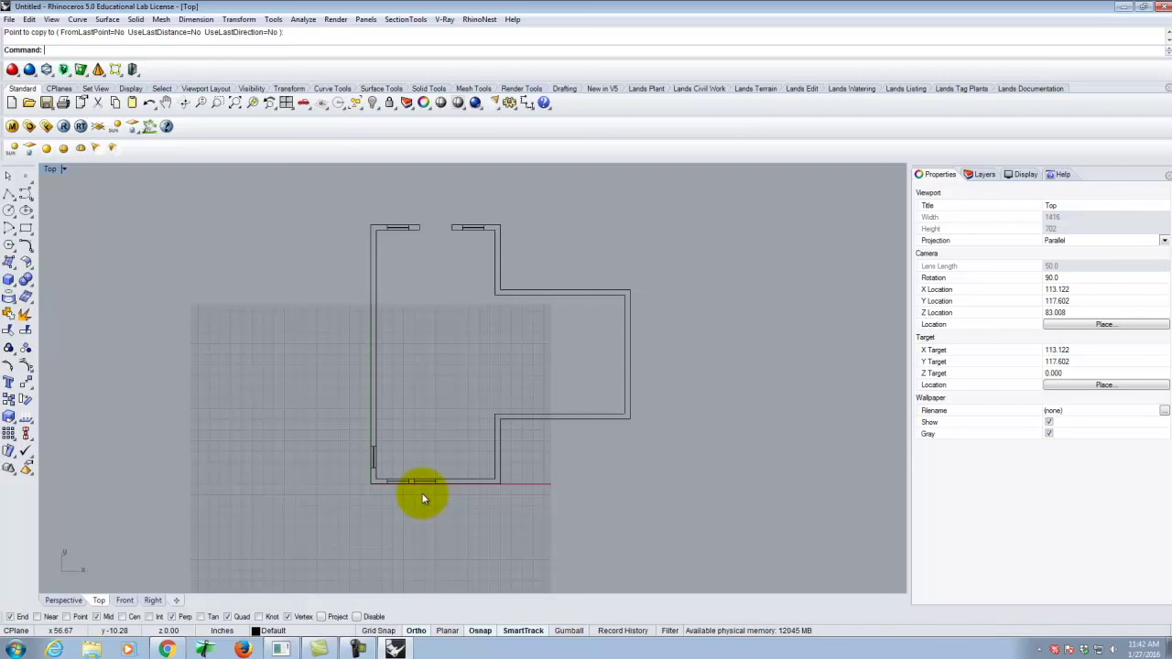
pyautogui.scroll(5, 437, 203)
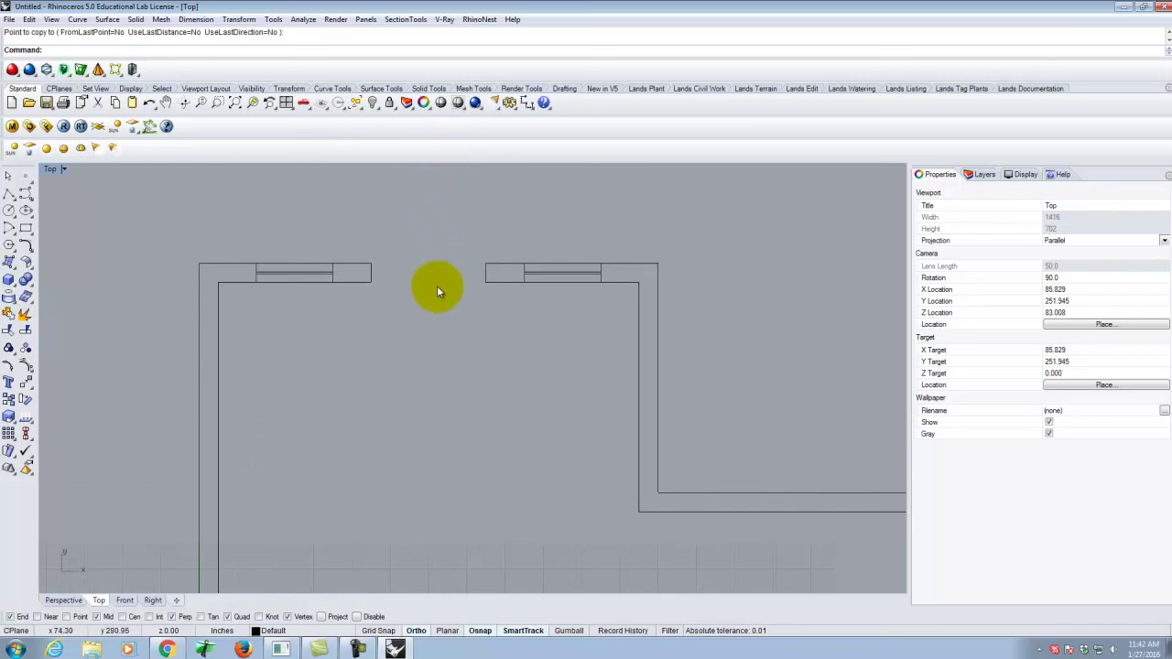
pyautogui.click(499, 272)
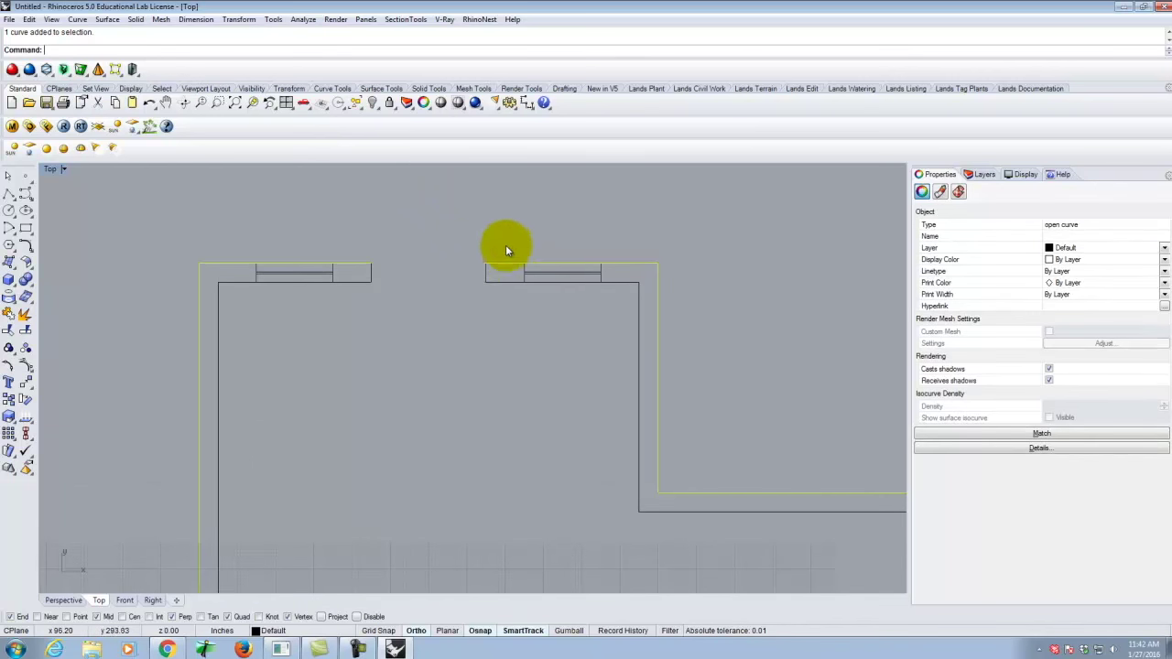
pyautogui.scroll(-2, 505, 249)
pyautogui.scroll(4, 505, 248)
pyautogui.scroll(-3, 647, 277)
pyautogui.scroll(4, 588, 278)
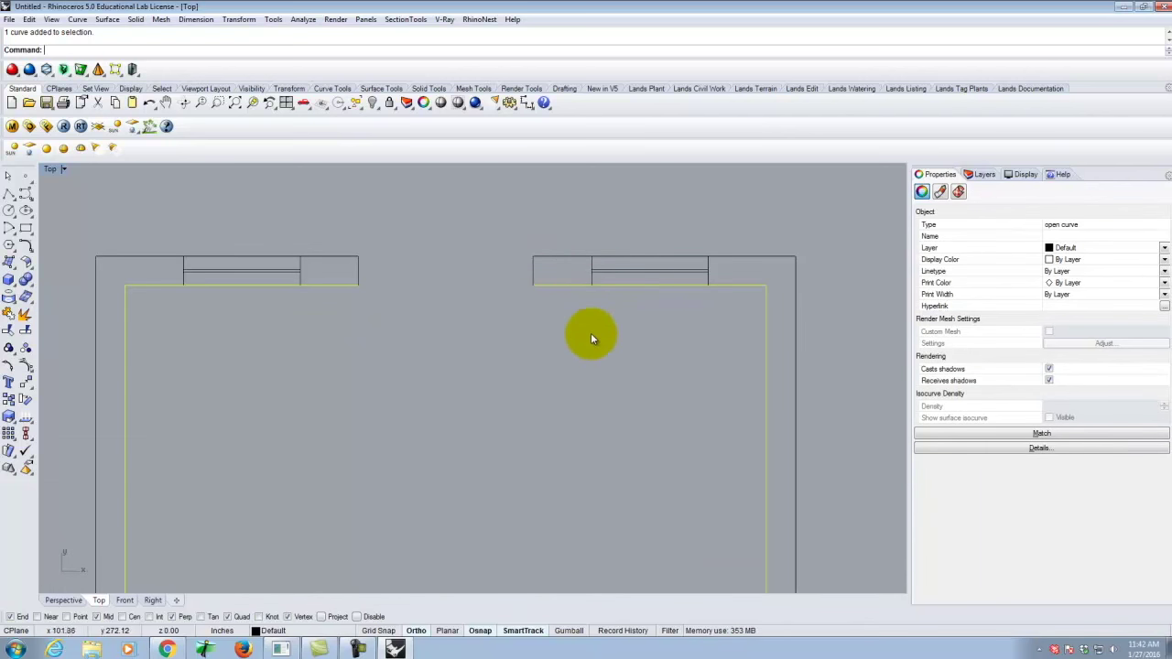
pyautogui.click(562, 326)
pyautogui.click(534, 261)
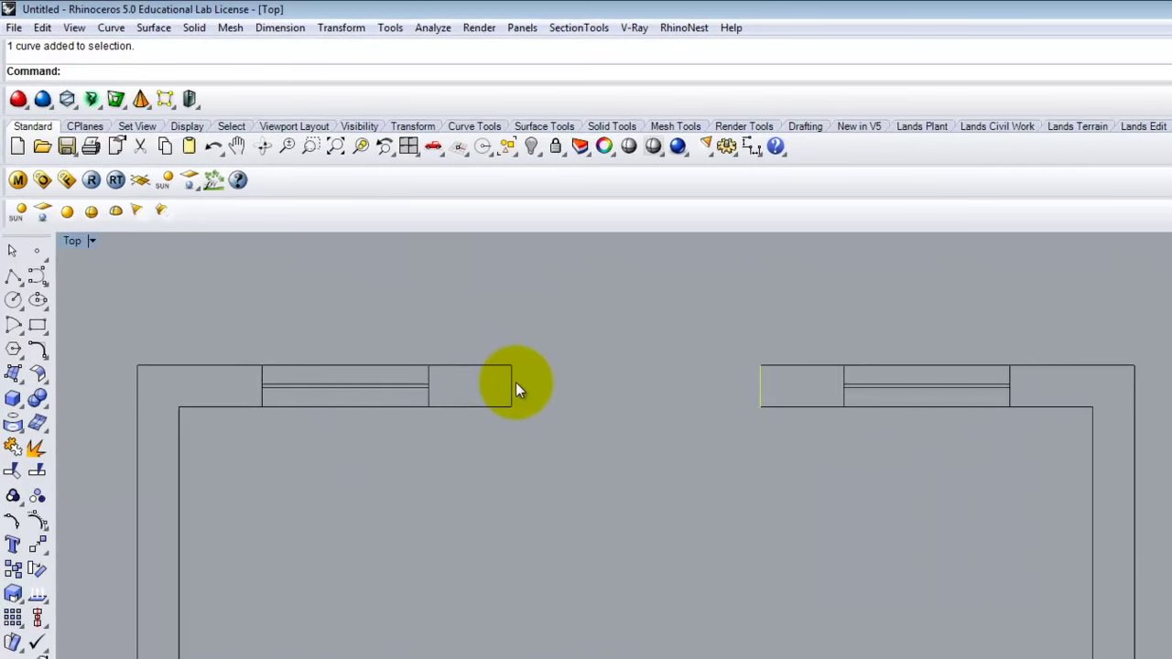
pyautogui.click(366, 278)
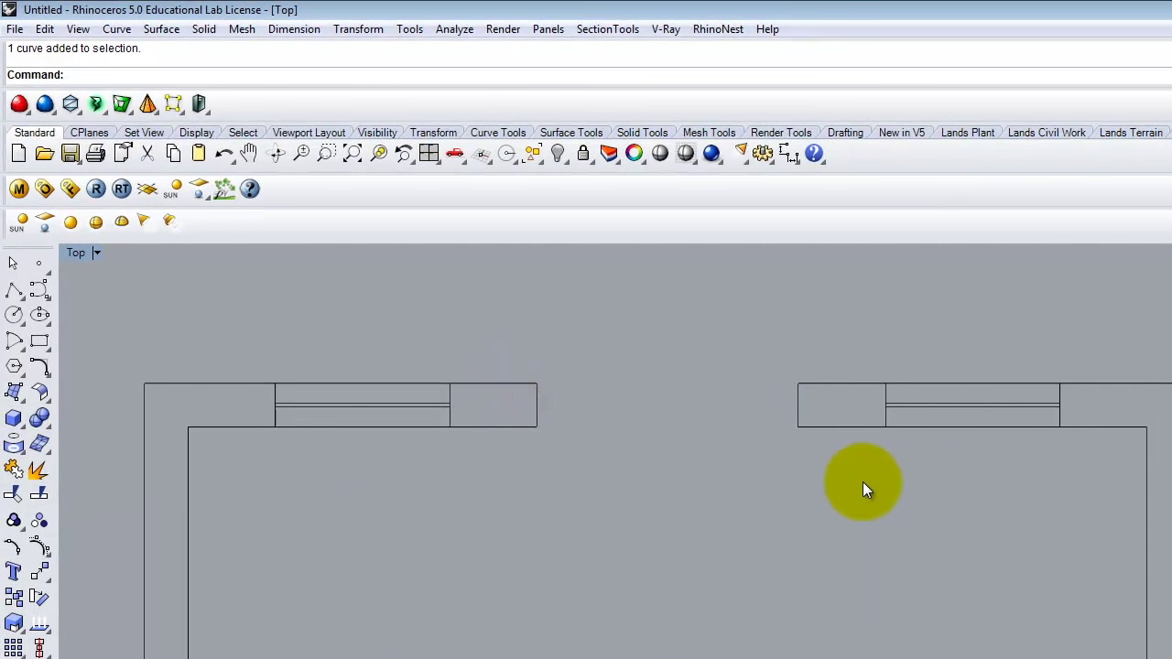
# Join the three outline curves around the windows into one curve with Edit > Join.
pyautogui.moveTo(830, 471); pyautogui.dragTo(824, 413)
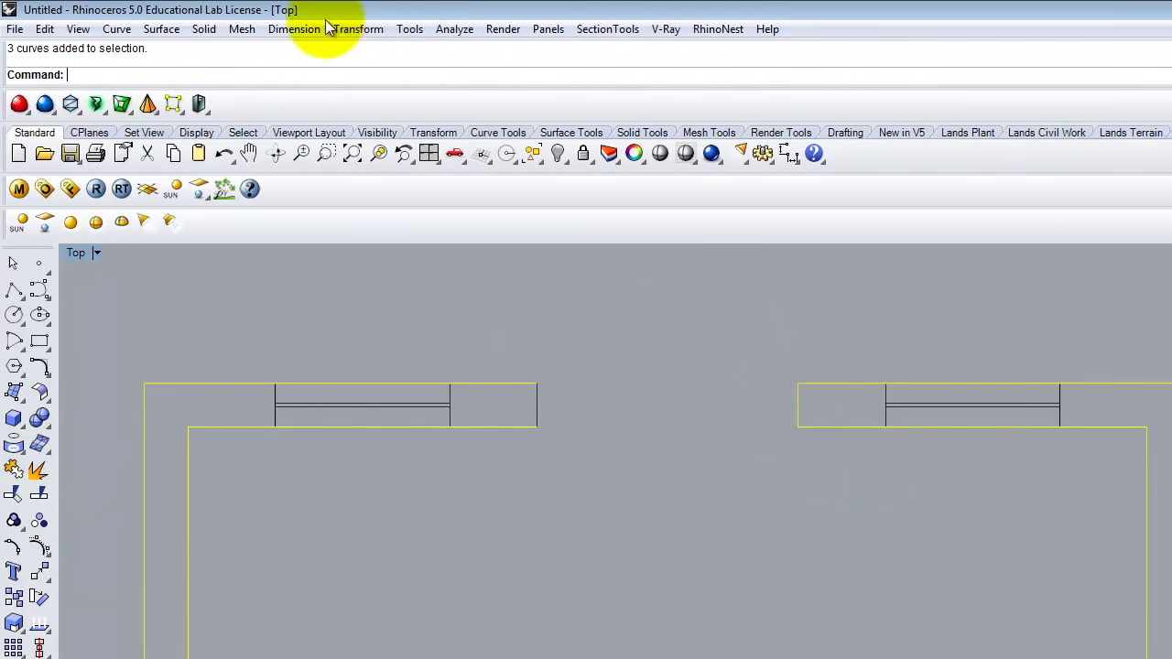
pyautogui.click(355, 33)
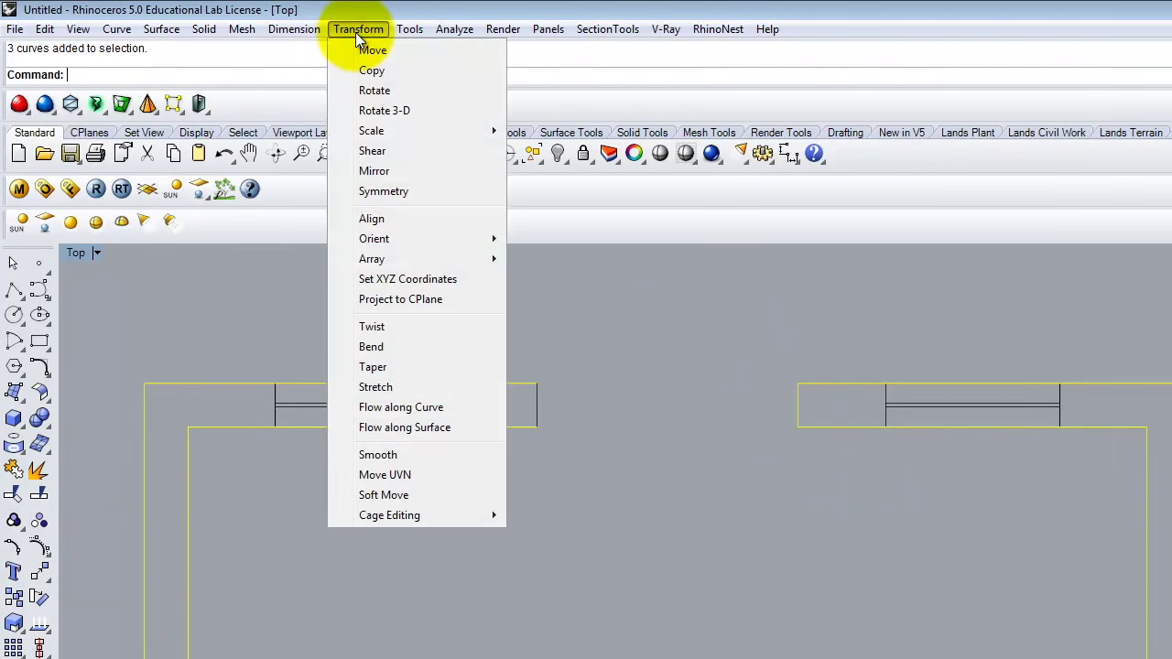
pyautogui.click(356, 30)
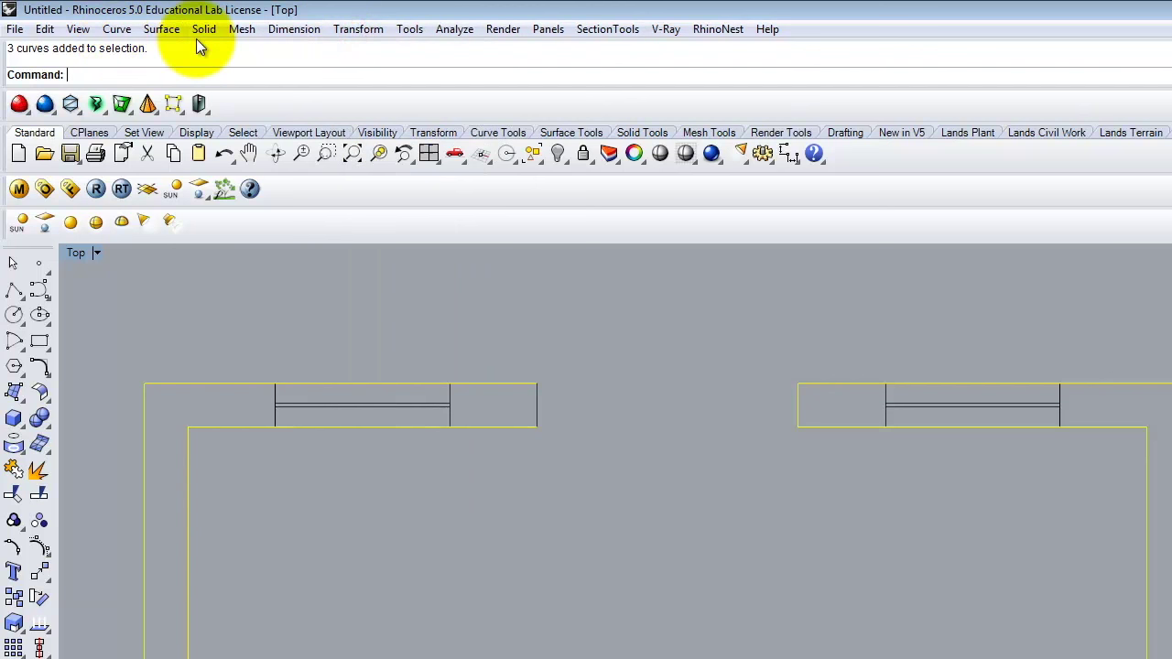
pyautogui.click(44, 29)
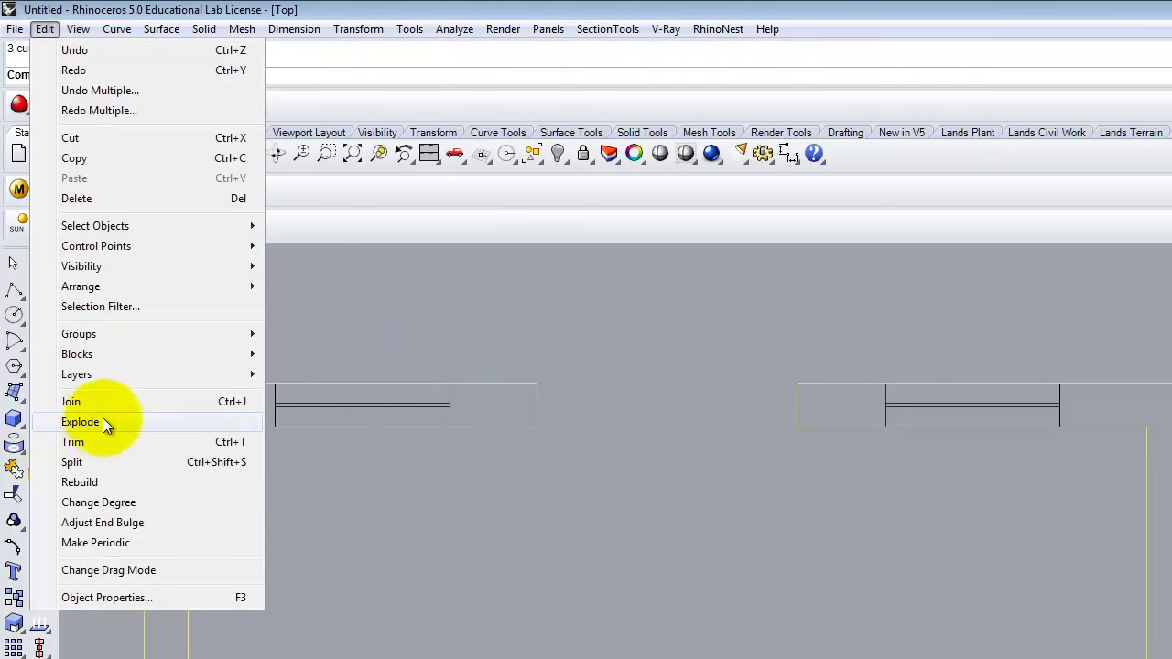
pyautogui.click(99, 405)
pyautogui.click(952, 583)
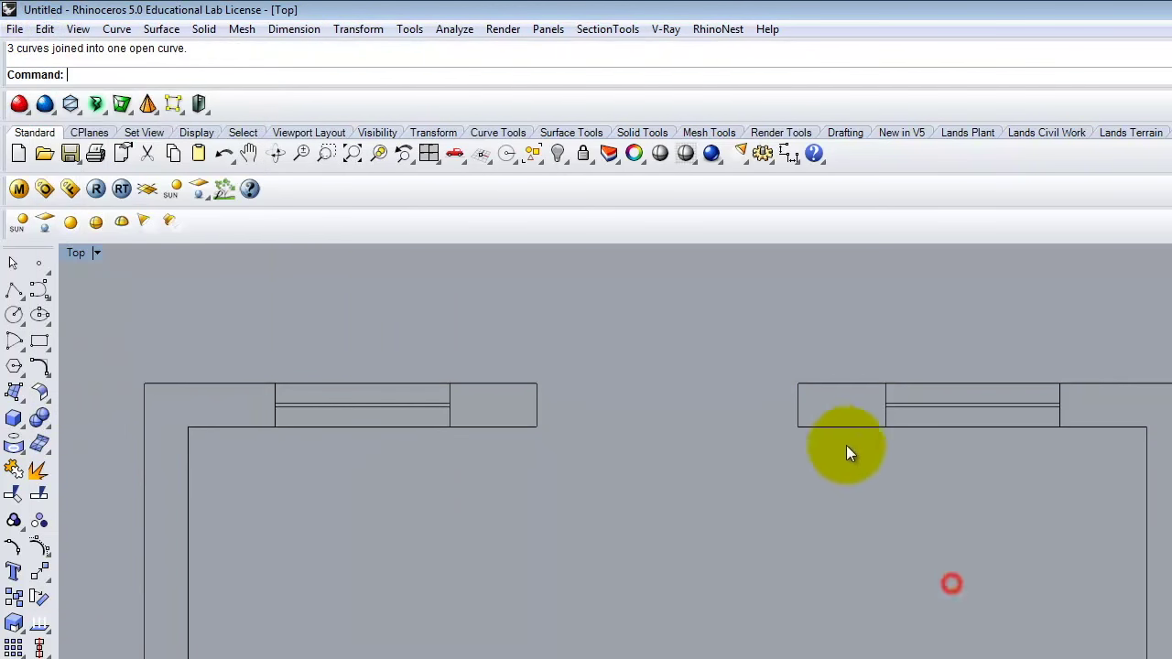
# Join the two remaining outline curves into one closed wall curve and check the result.
pyautogui.click(838, 431)
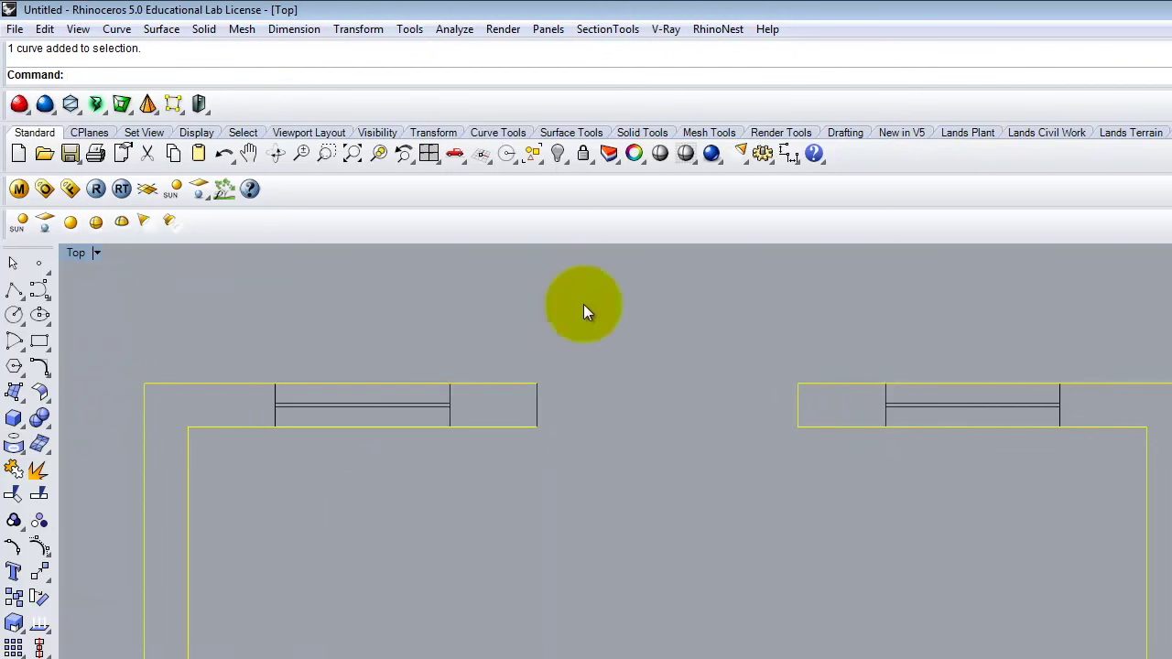
pyautogui.moveTo(562, 352); pyautogui.dragTo(515, 469)
pyautogui.click(719, 448)
pyautogui.moveTo(821, 337); pyautogui.dragTo(526, 468)
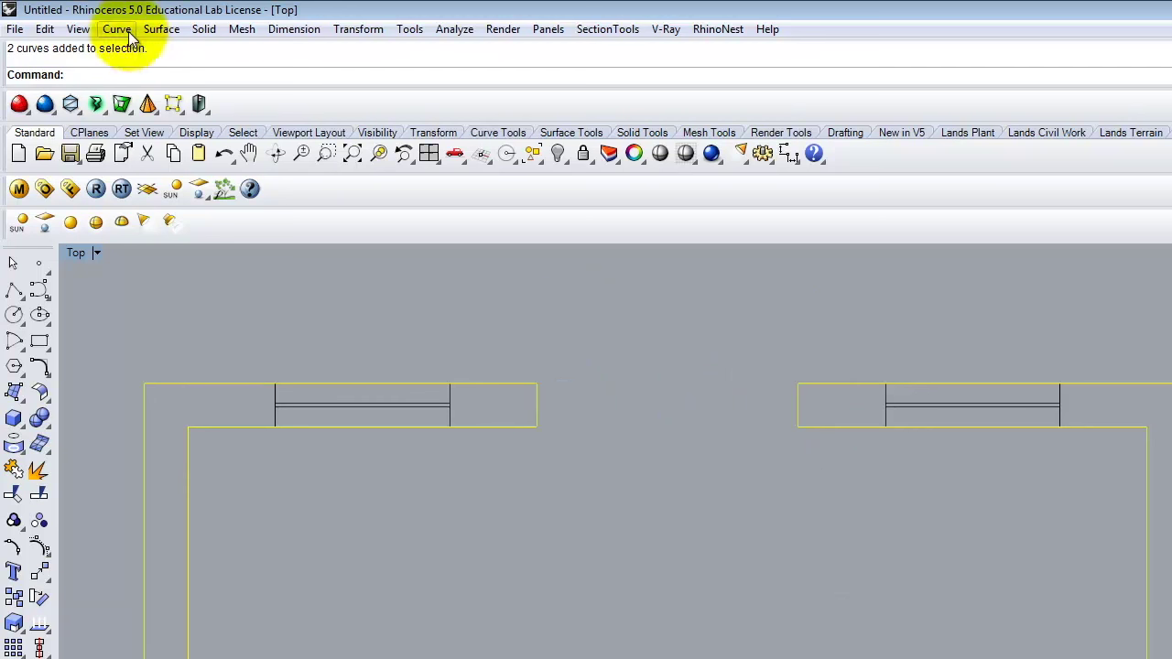
pyautogui.click(45, 29)
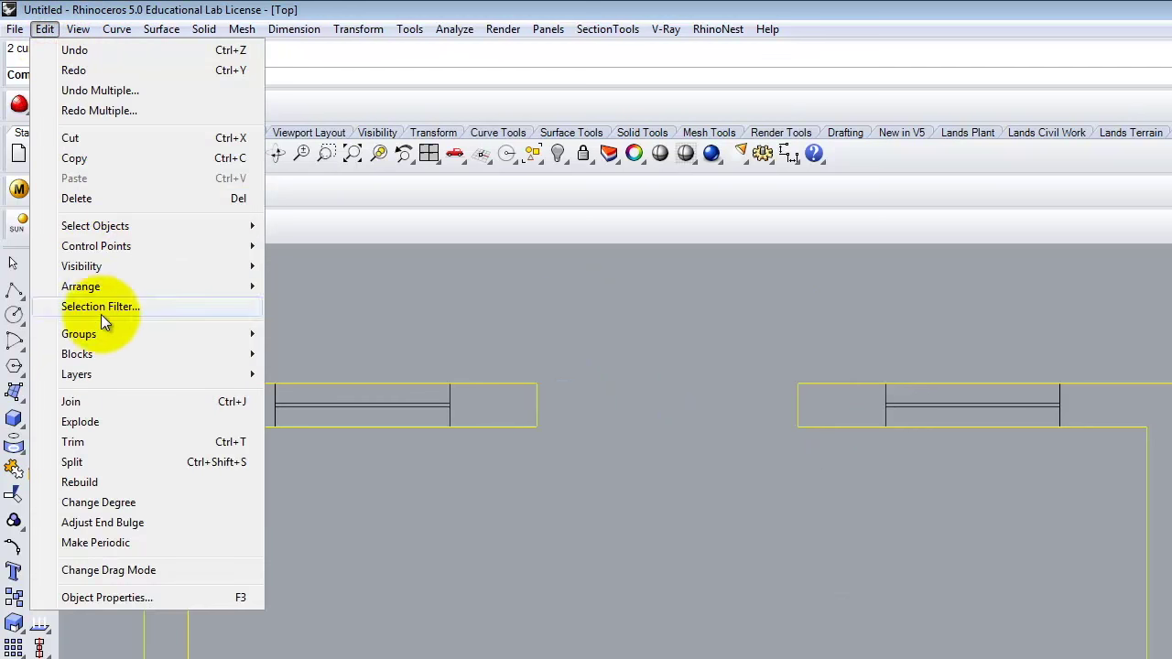
pyautogui.click(124, 404)
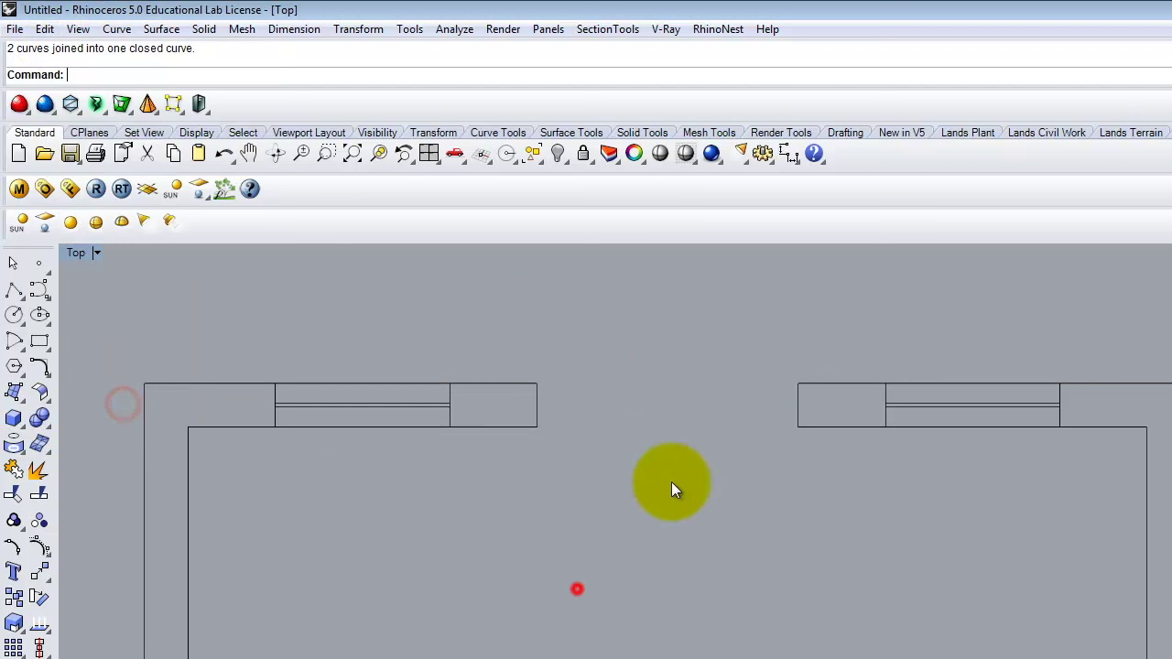
pyautogui.click(463, 384)
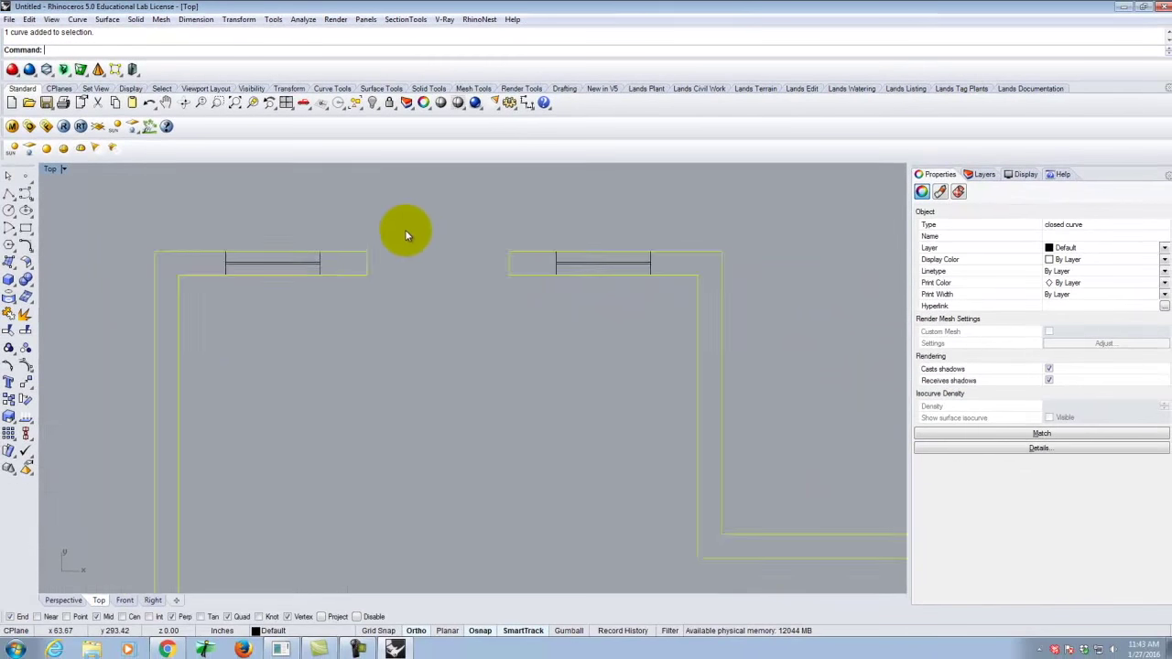
pyautogui.scroll(-5, 606, 343)
pyautogui.scroll(-3, 430, 234)
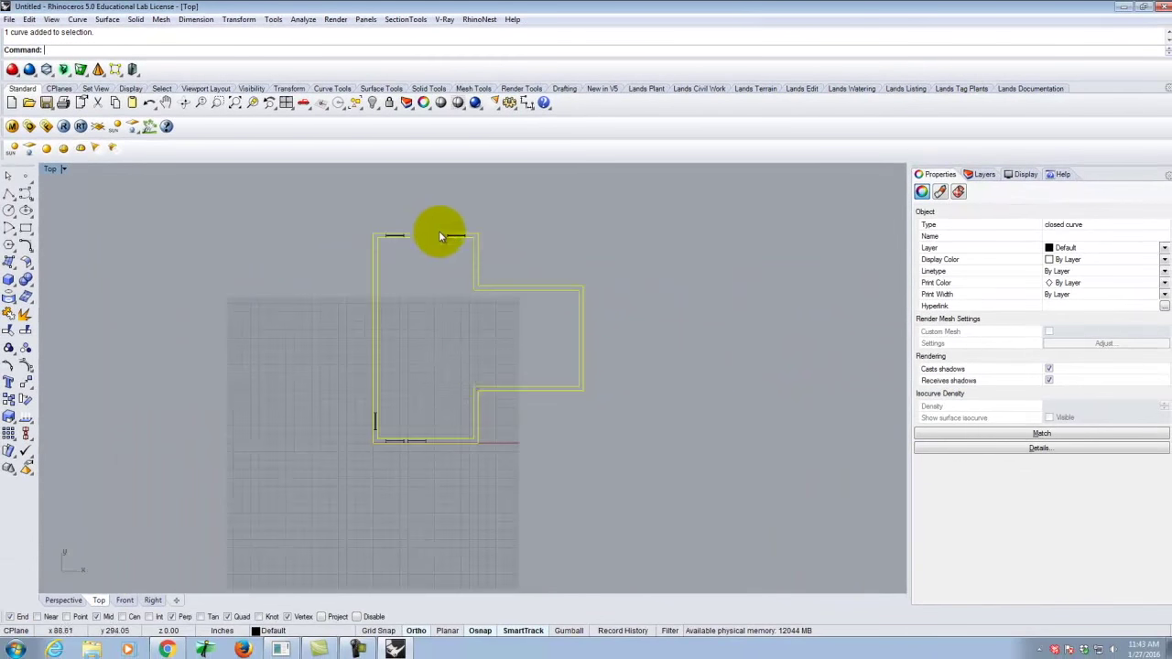
pyautogui.scroll(6, 474, 454)
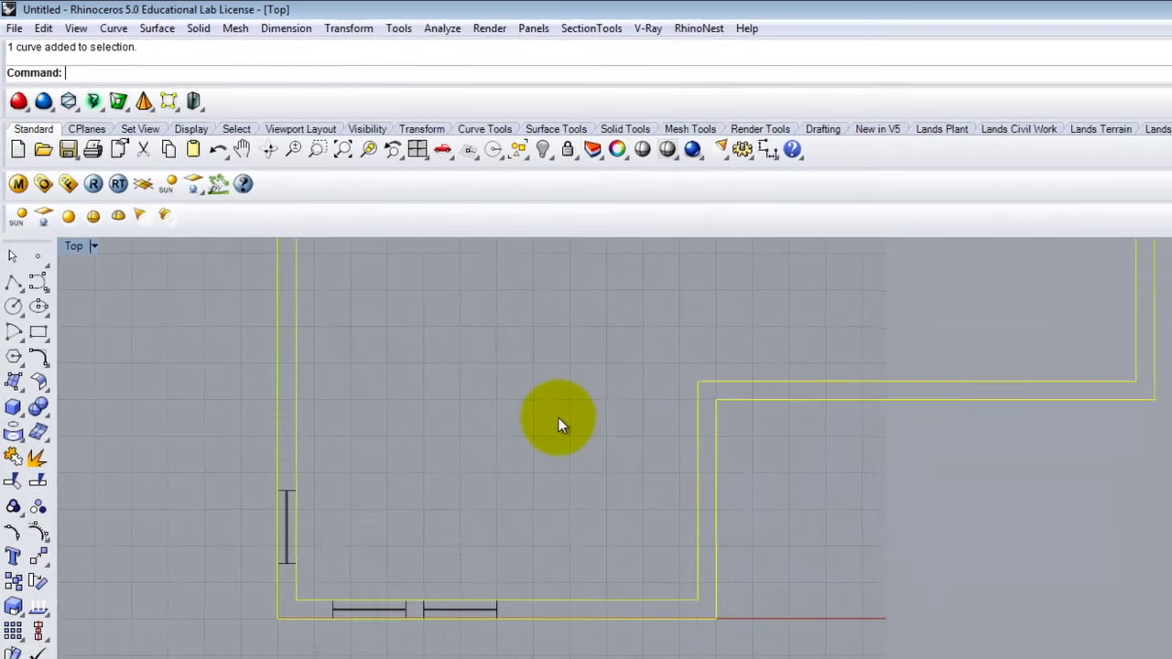
pyautogui.click(560, 423)
pyautogui.scroll(-3, 533, 593)
pyautogui.scroll(5, 639, 266)
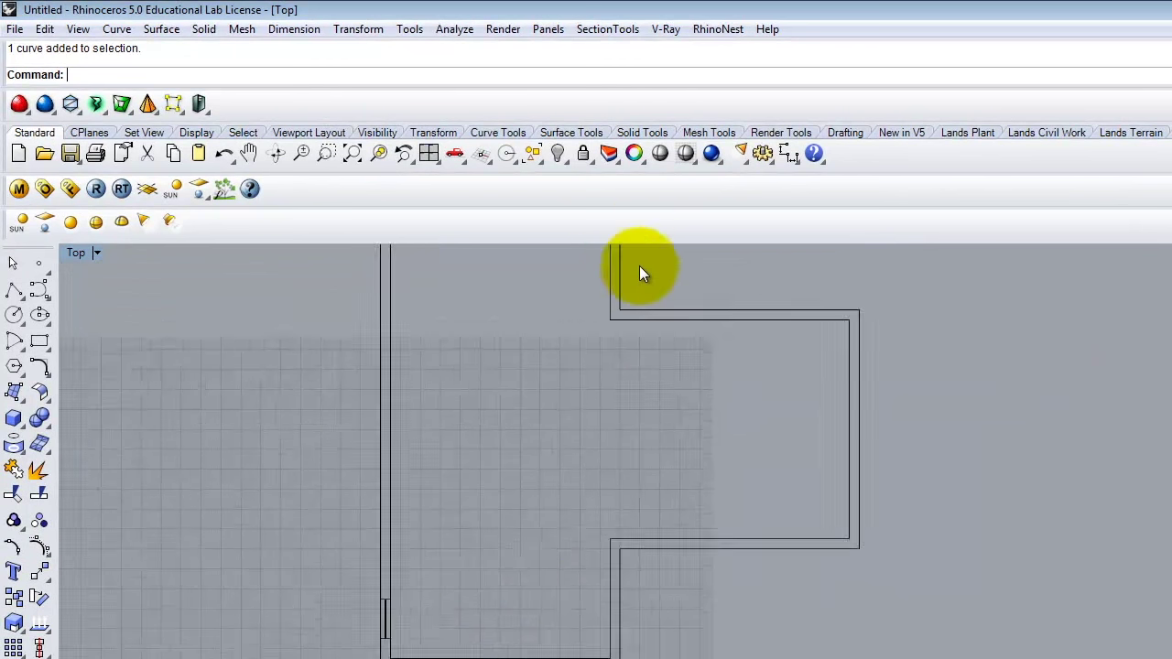
# Draw a vertical polyline straight up from the inner wall corner near the bottom.
pyautogui.click(14, 292)
pyautogui.click(606, 596)
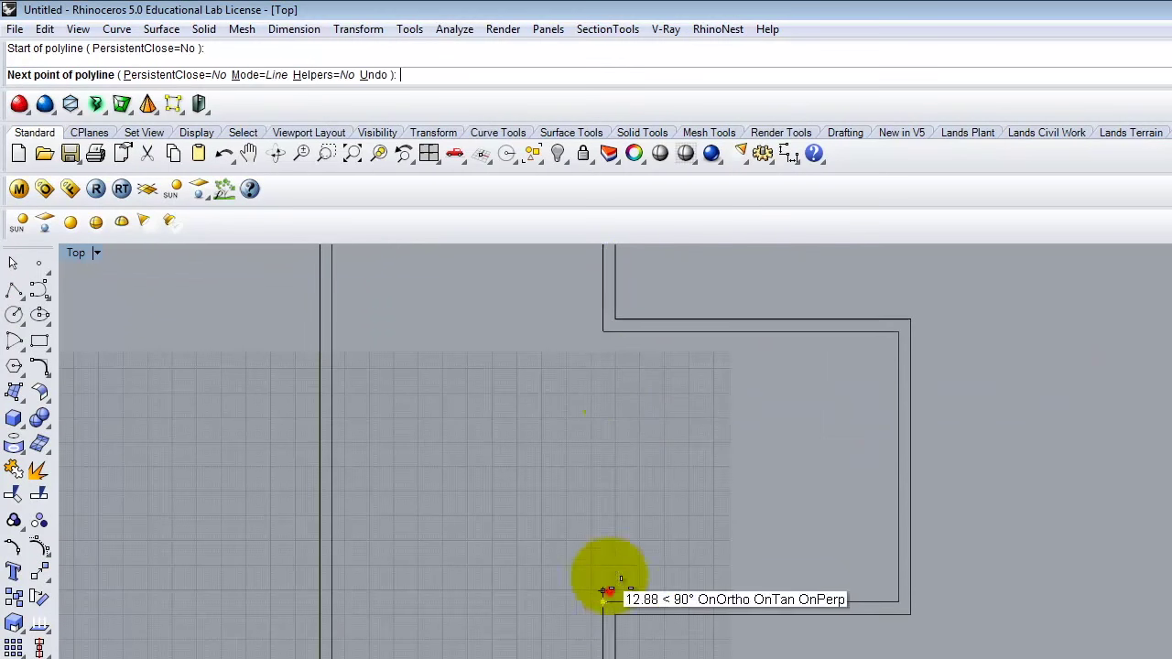
pyautogui.click(618, 405)
pyautogui.rightClick(620, 405)
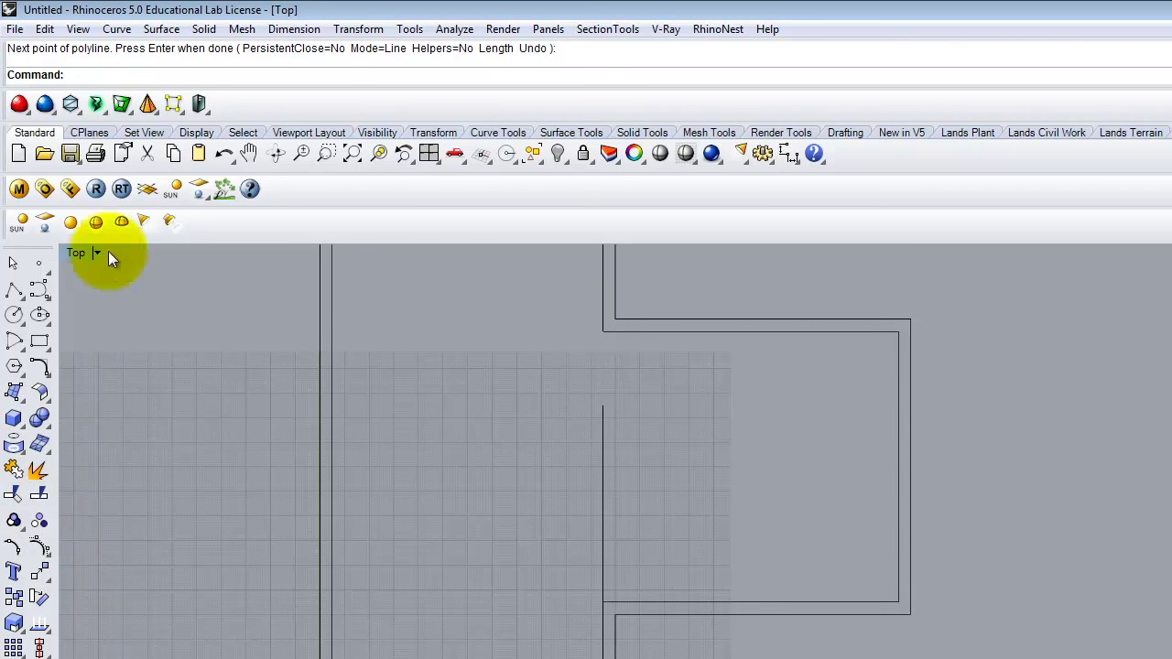
# Extend the vertical line up to the wall outline, using the outline as the boundary.
pyautogui.click(45, 30)
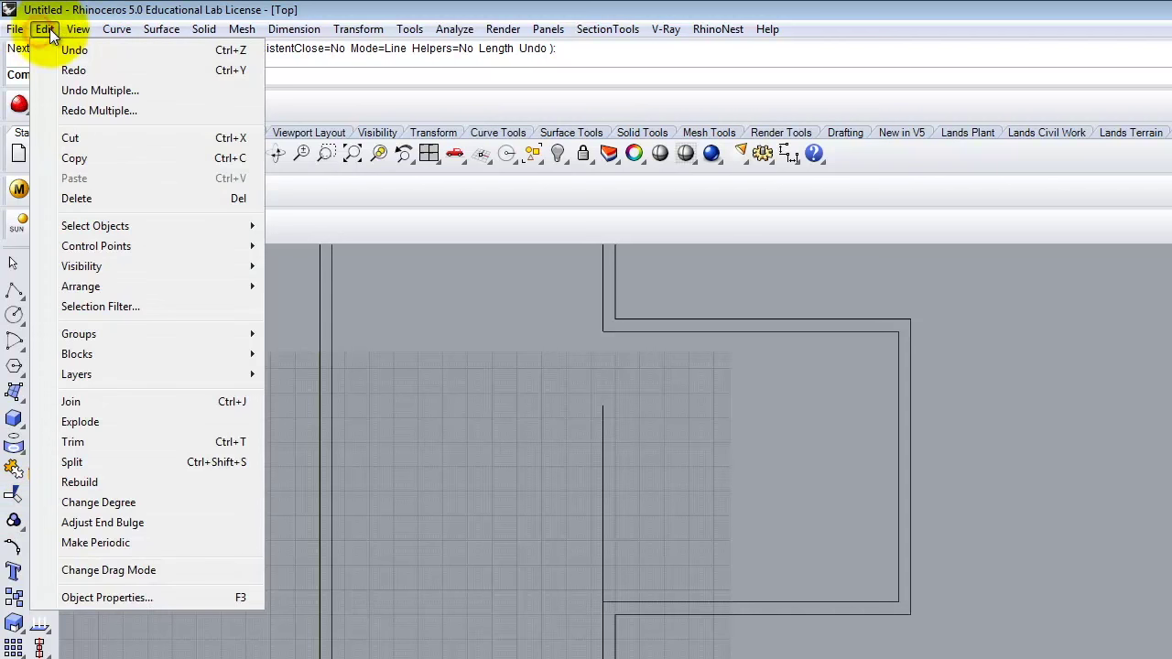
pyautogui.moveTo(341, 39)
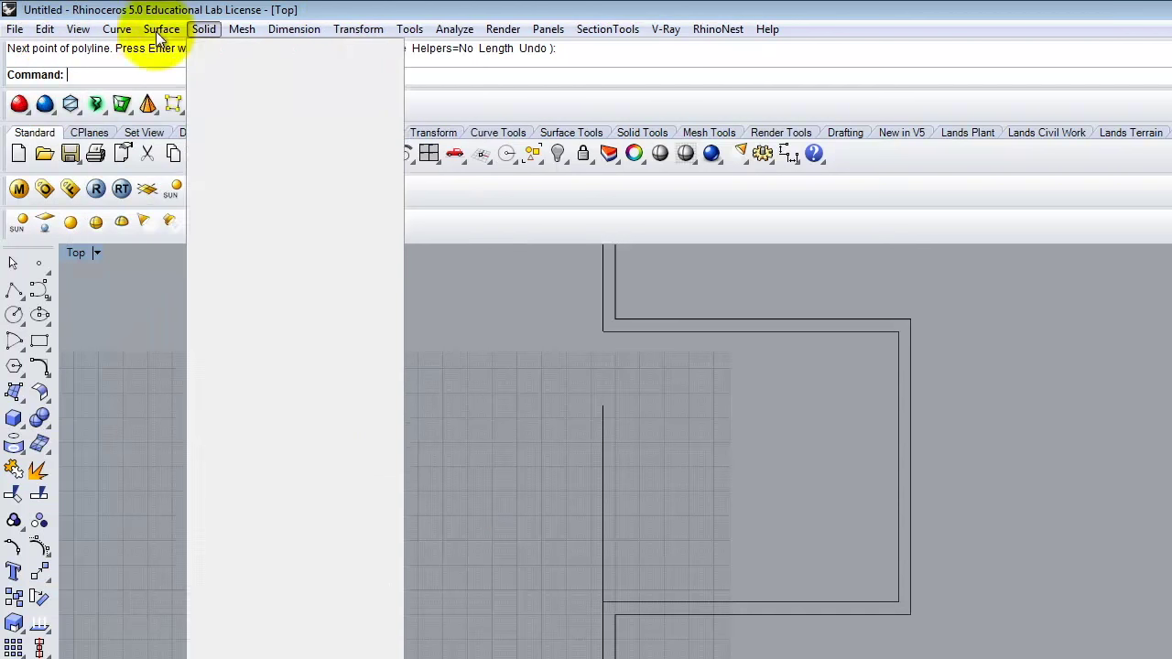
pyautogui.moveTo(44, 32)
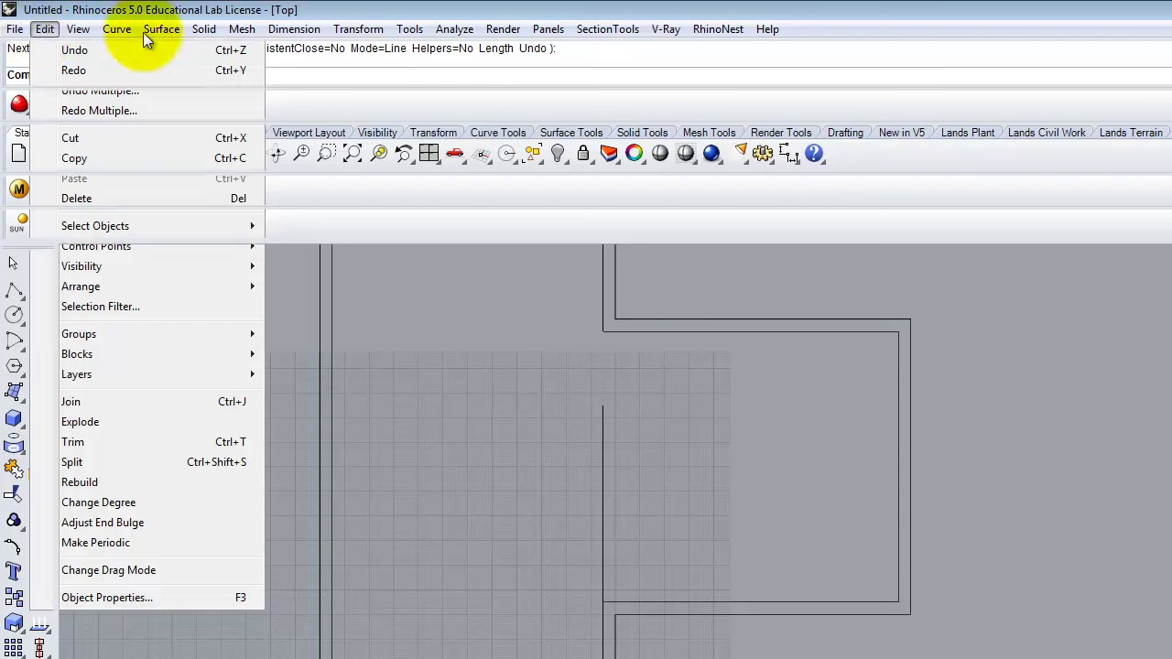
pyautogui.moveTo(116, 36)
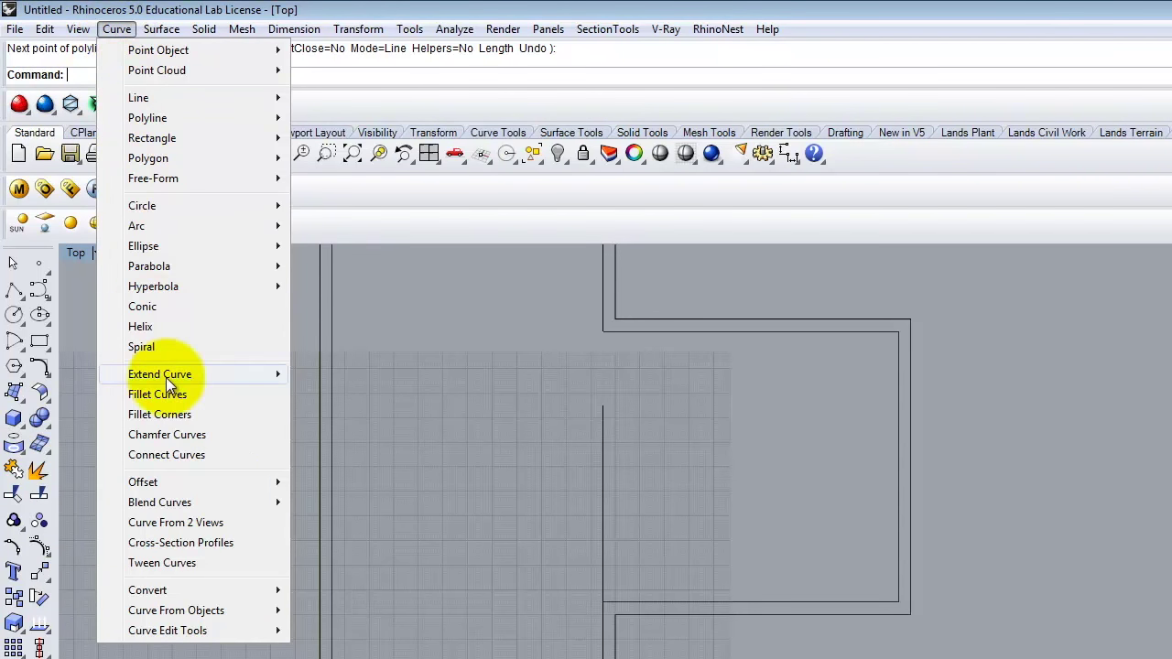
pyautogui.moveTo(176, 376)
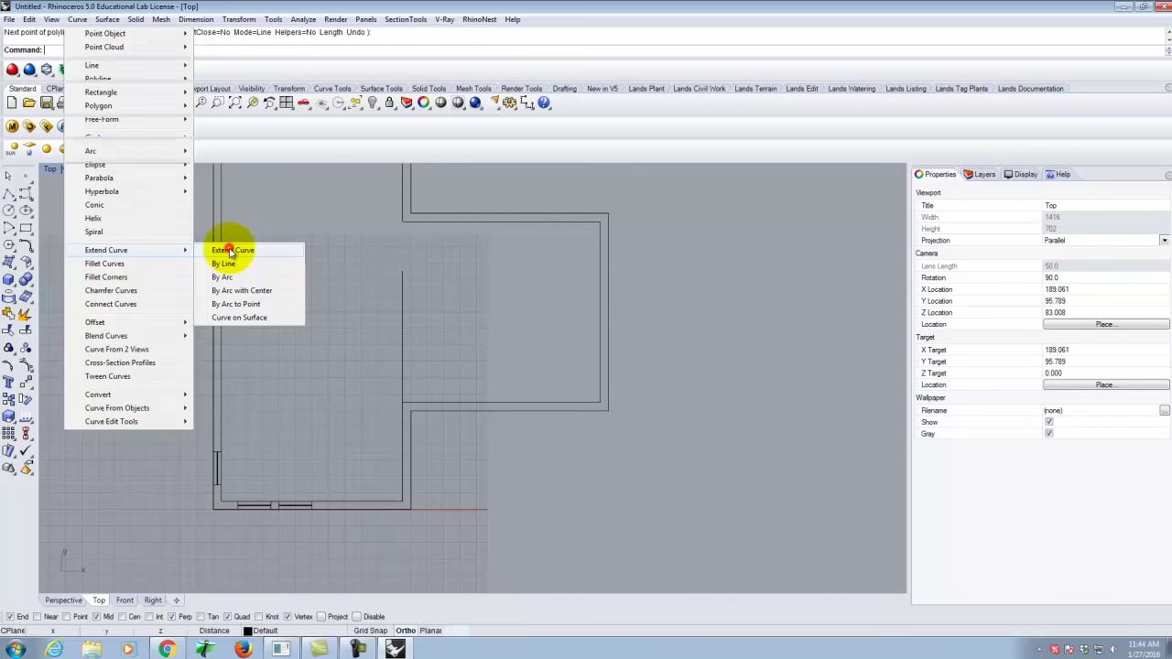
pyautogui.click(243, 265)
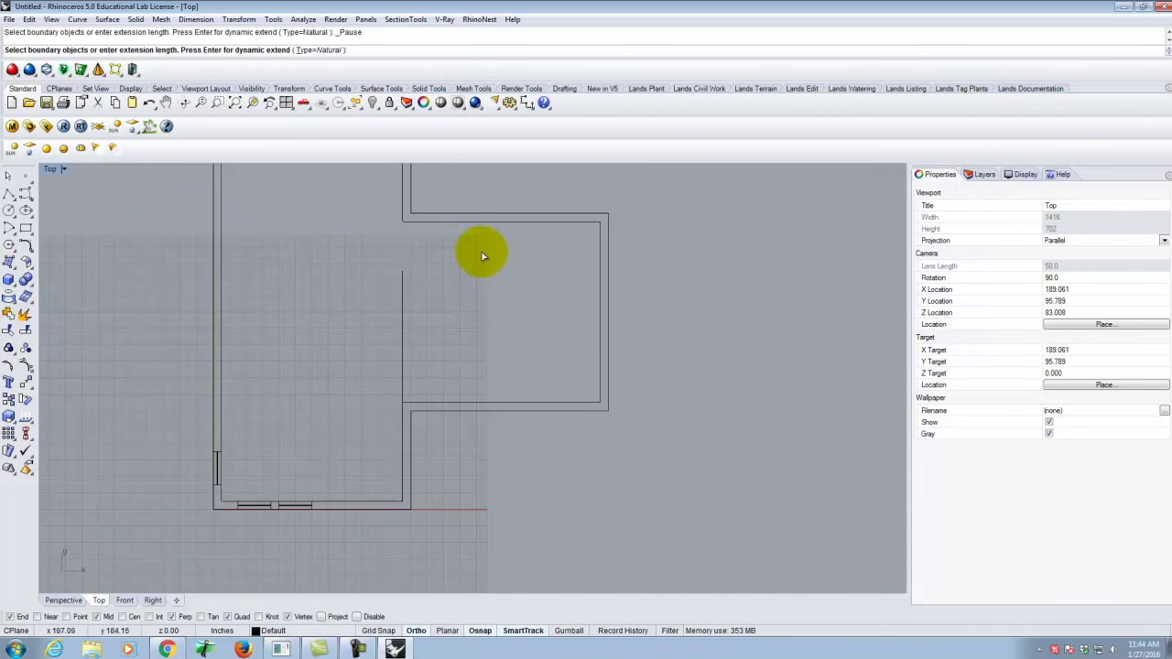
pyautogui.click(470, 223)
pyautogui.press('Return')
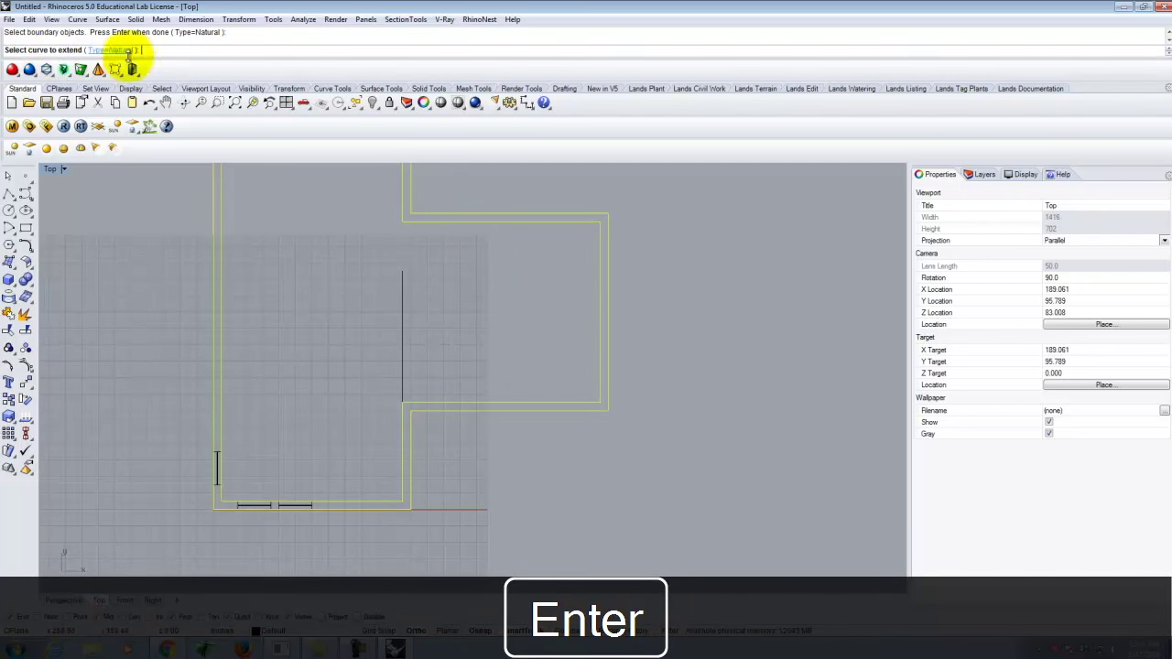
pyautogui.click(402, 285)
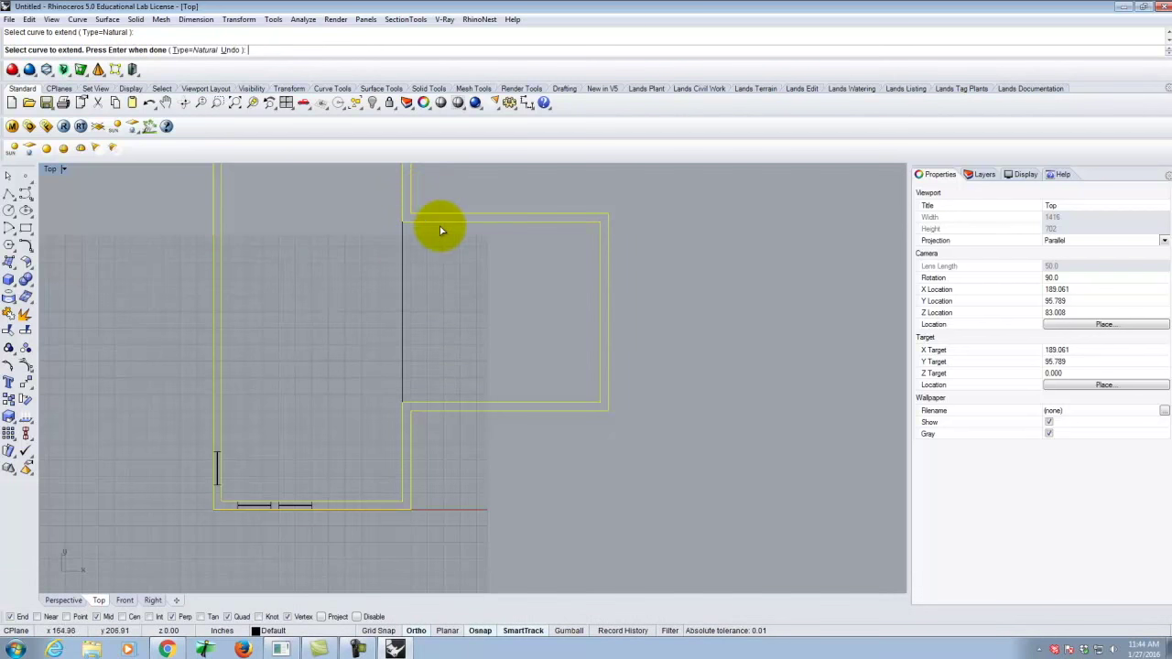
pyautogui.click(450, 279)
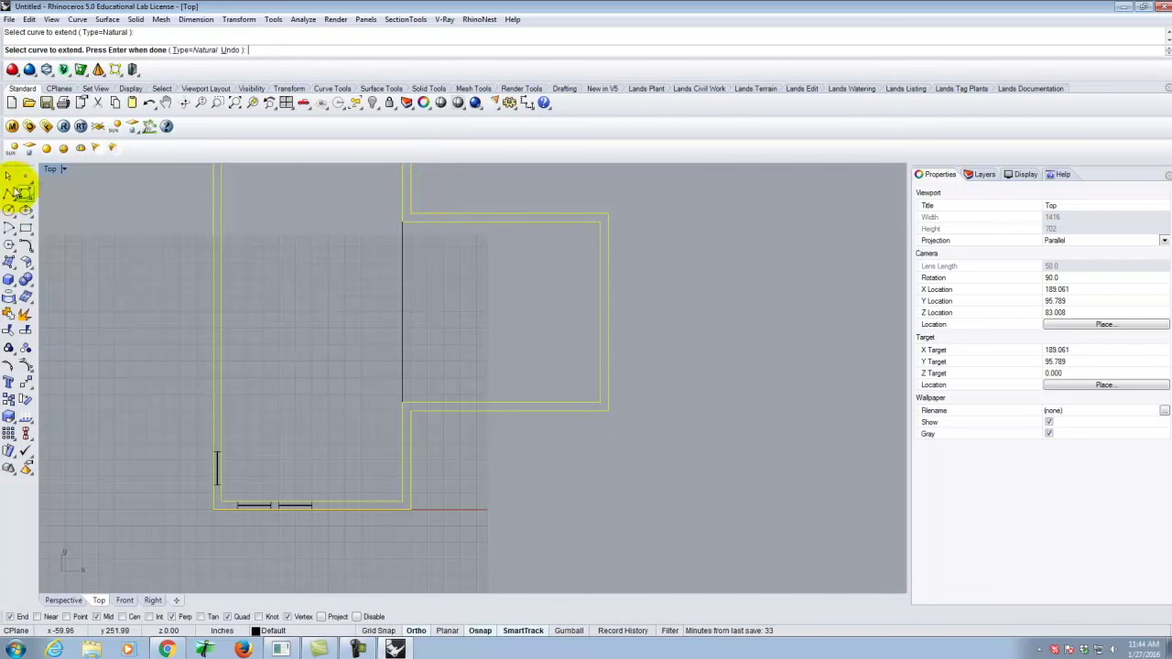
pyautogui.click(10, 195)
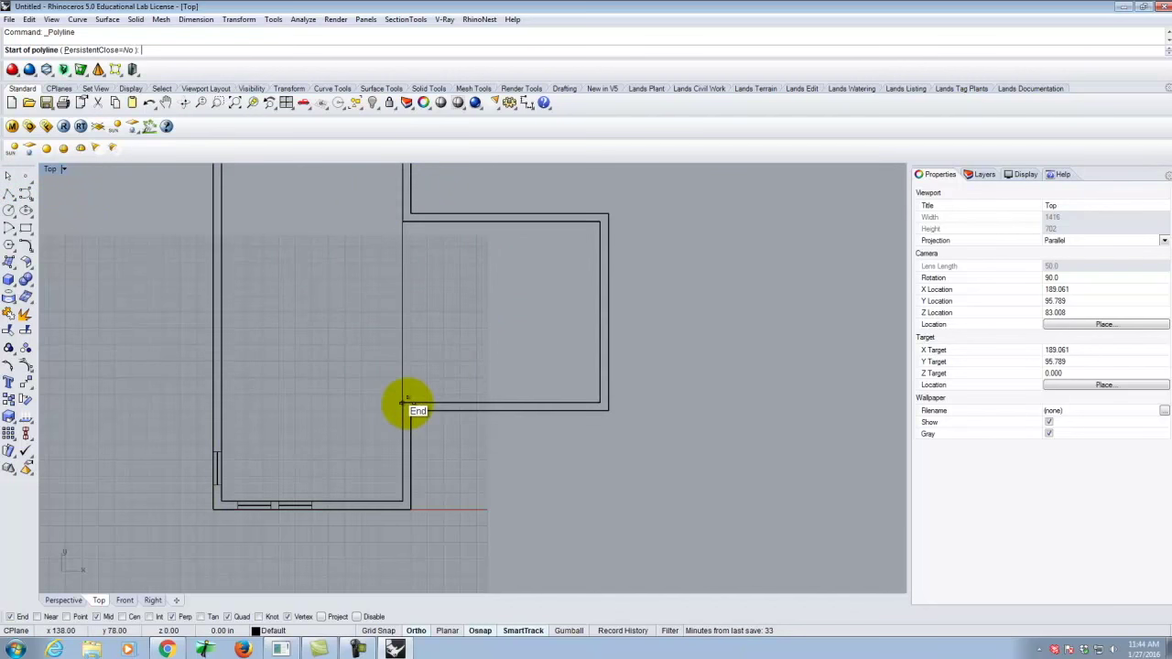
# Draw a short wall line from the wall intersection up to the annex wall corner.
pyautogui.scroll(5, 434, 358)
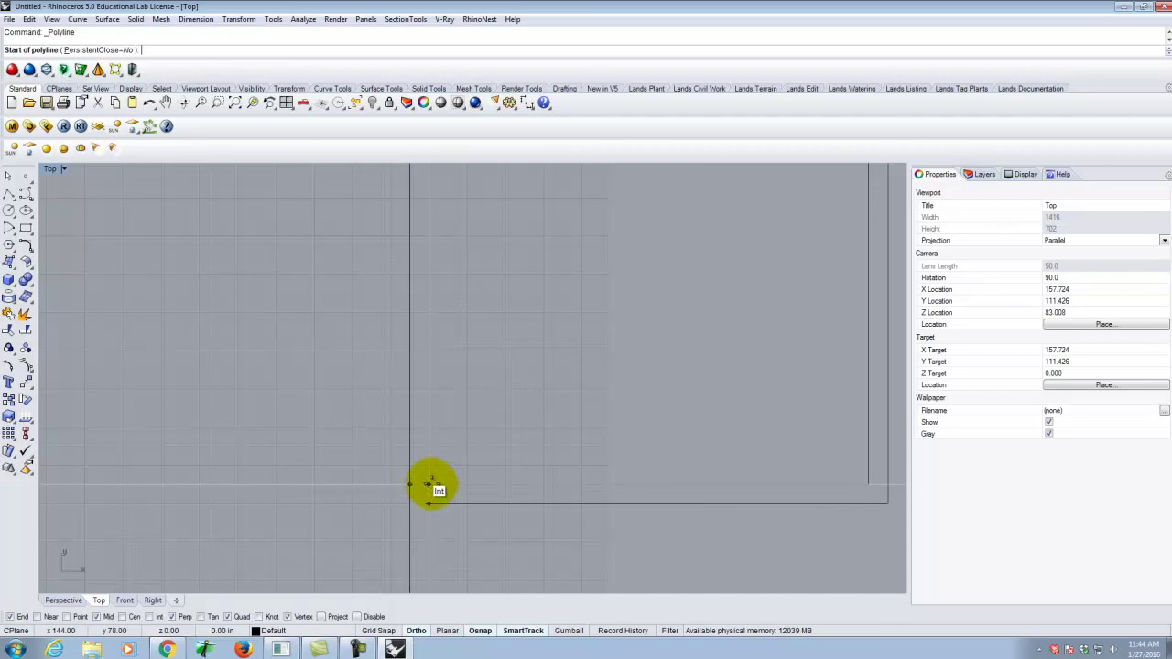
pyautogui.click(431, 485)
pyautogui.scroll(-5, 450, 571)
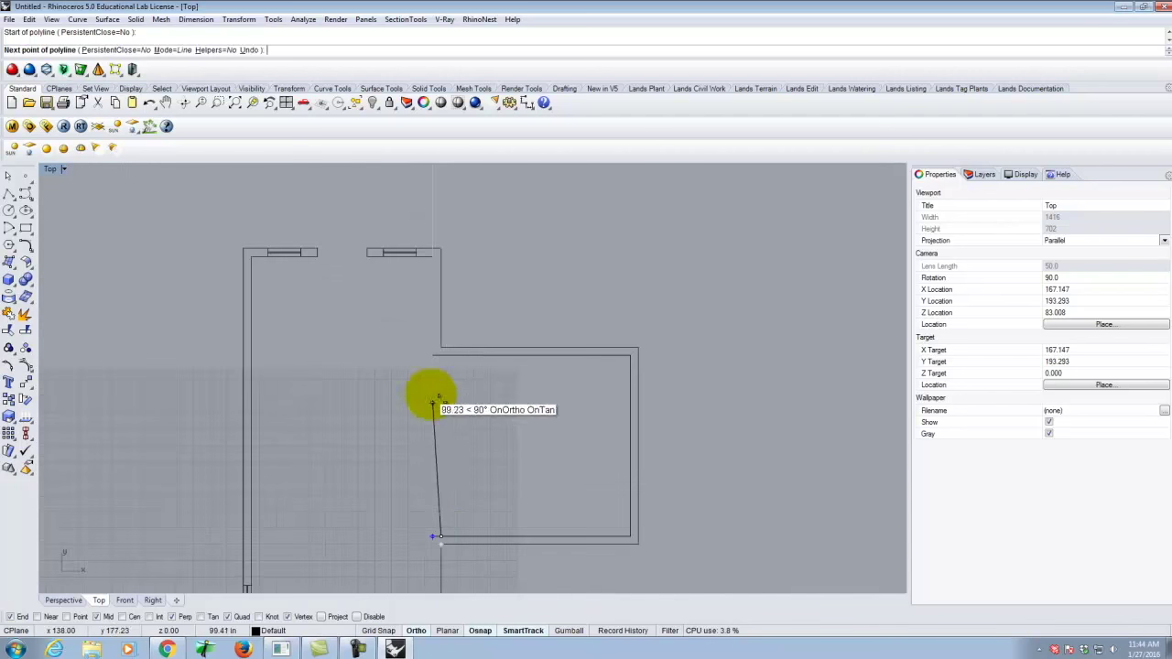
pyautogui.click(444, 359)
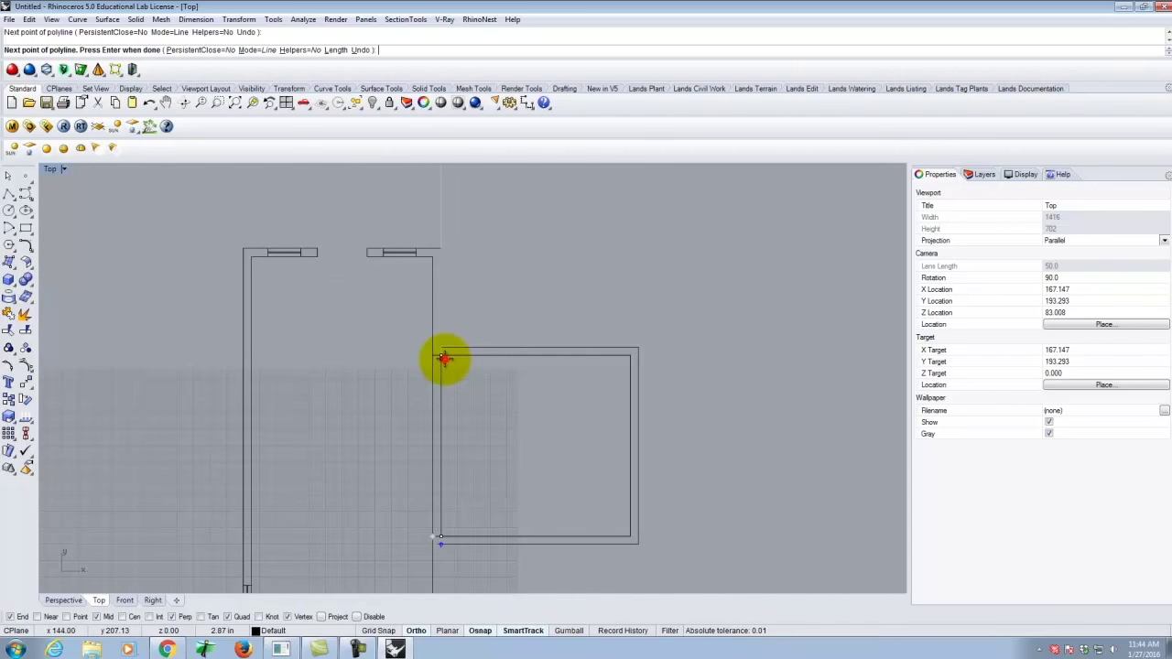
pyautogui.rightClick(444, 359)
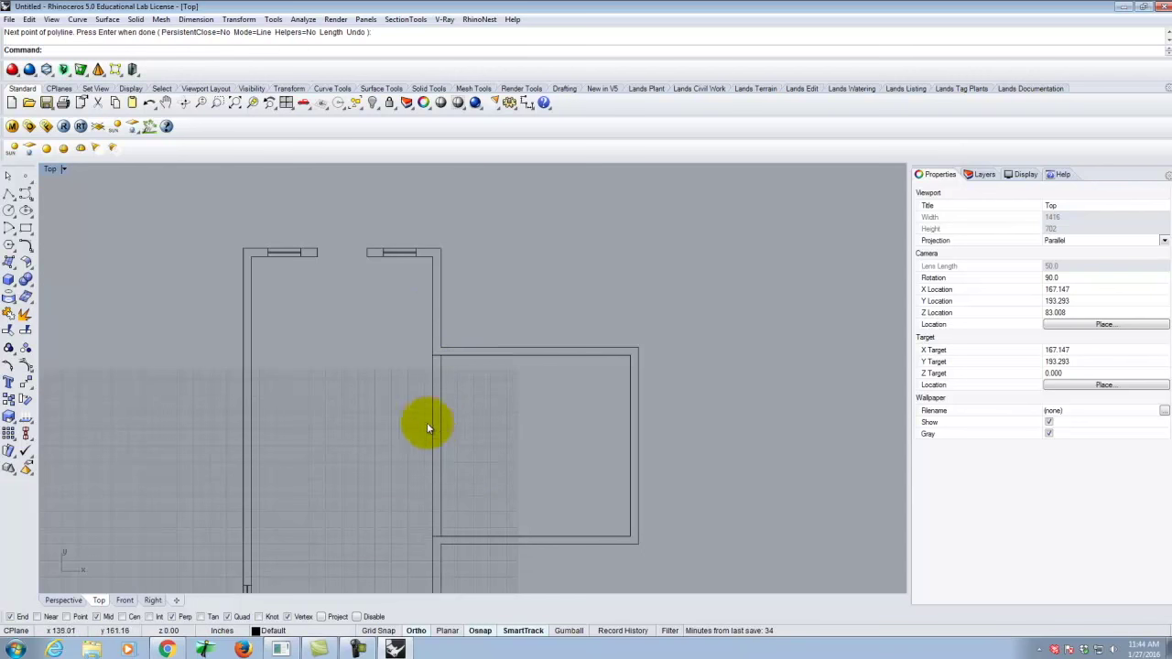
pyautogui.scroll(-3, 381, 444)
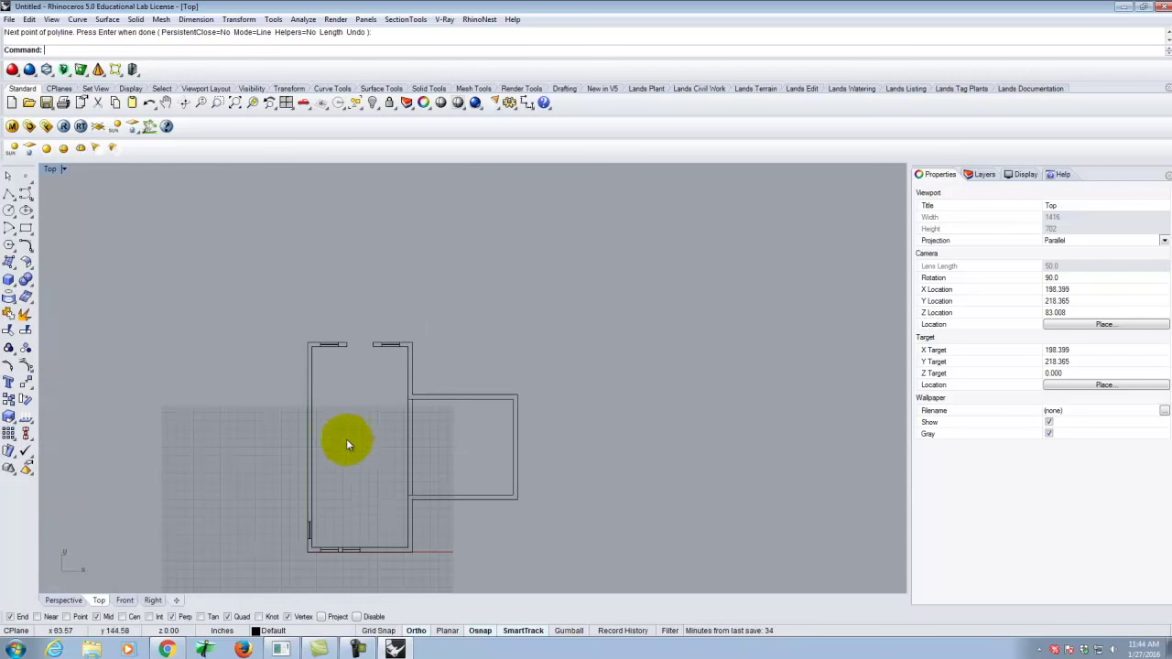
# Draw a separate vertical line and a horizontal line near its top, right of the plan.
pyautogui.click(10, 194)
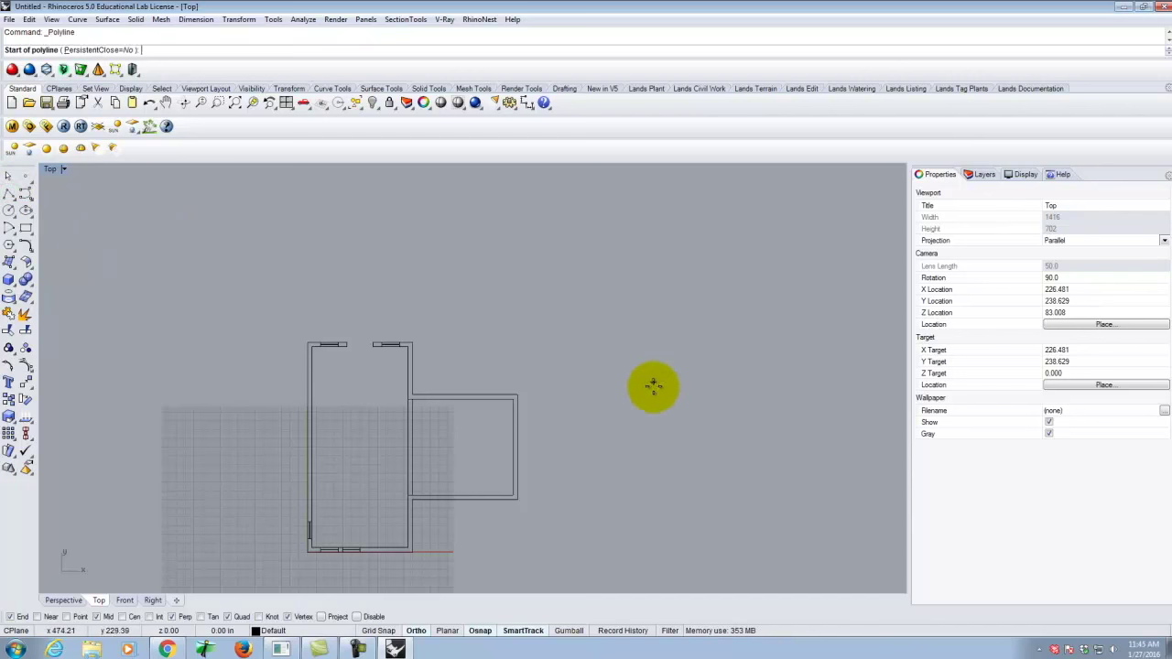
pyautogui.click(625, 426)
pyautogui.rightClick(696, 238)
pyautogui.rightClick(696, 238)
pyautogui.click(633, 249)
pyautogui.click(760, 247)
pyautogui.rightClick(762, 248)
pyautogui.rightClick(762, 248)
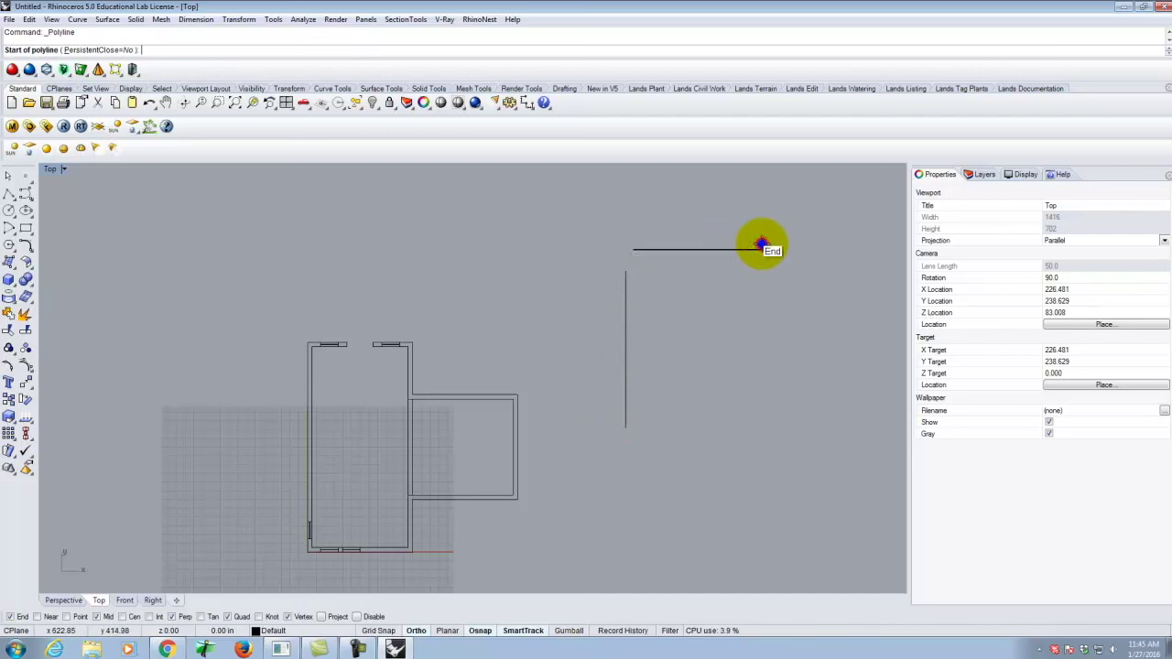
pyautogui.scroll(10, 630, 265)
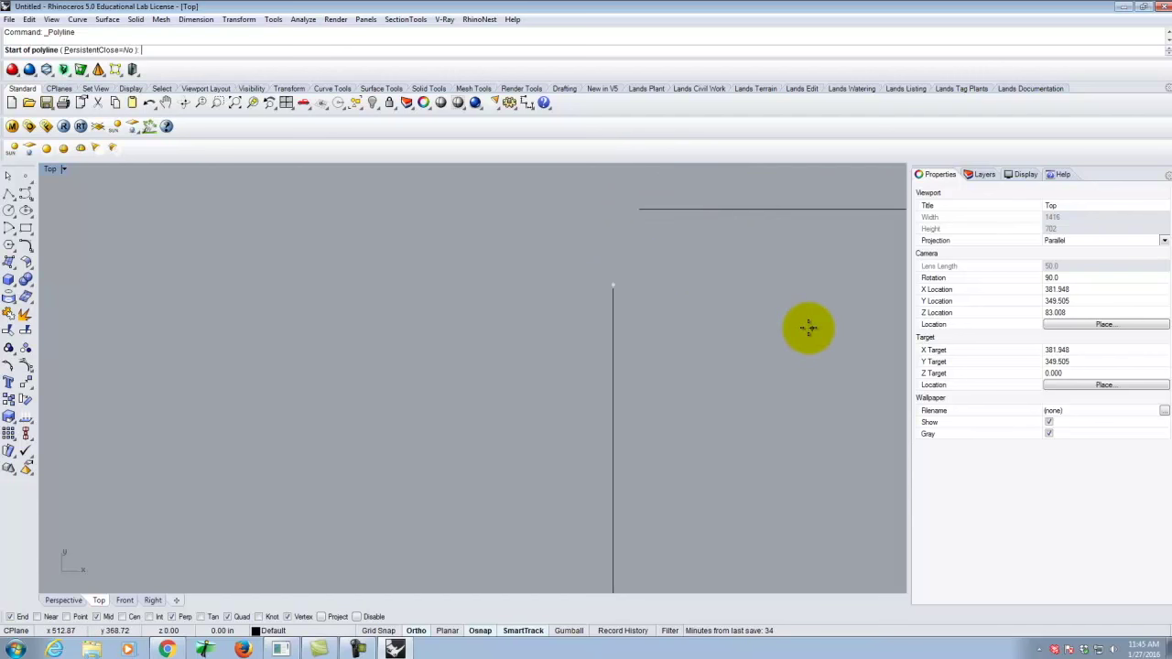
pyautogui.press('Escape')
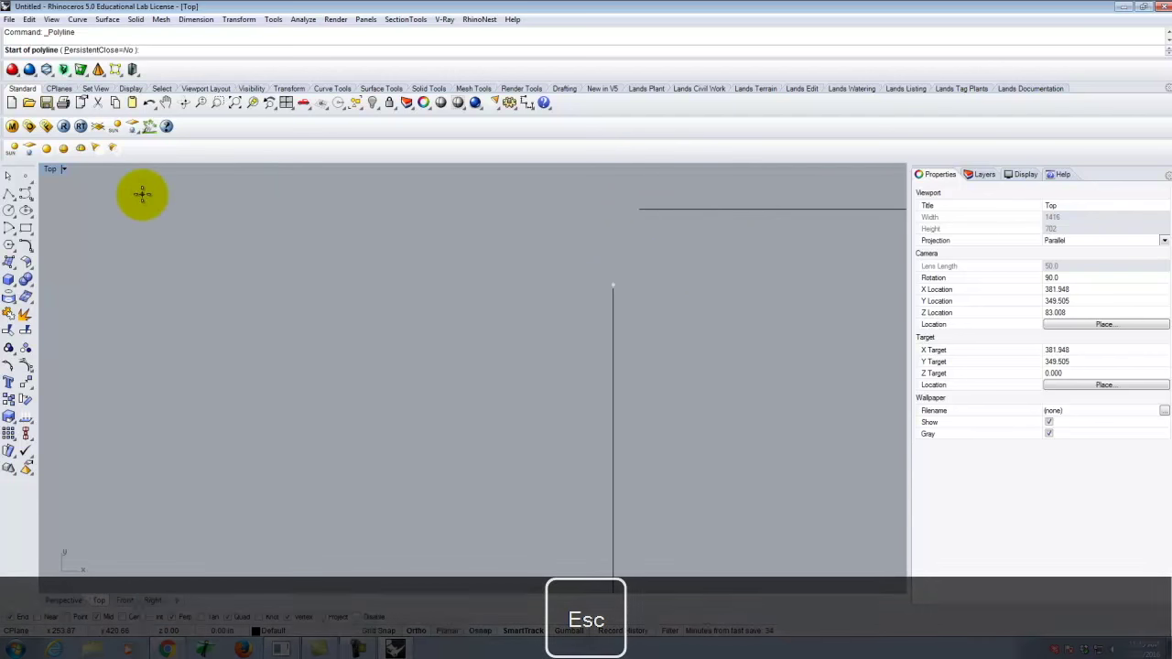
pyautogui.write('Fillet')
pyautogui.press('Escape')
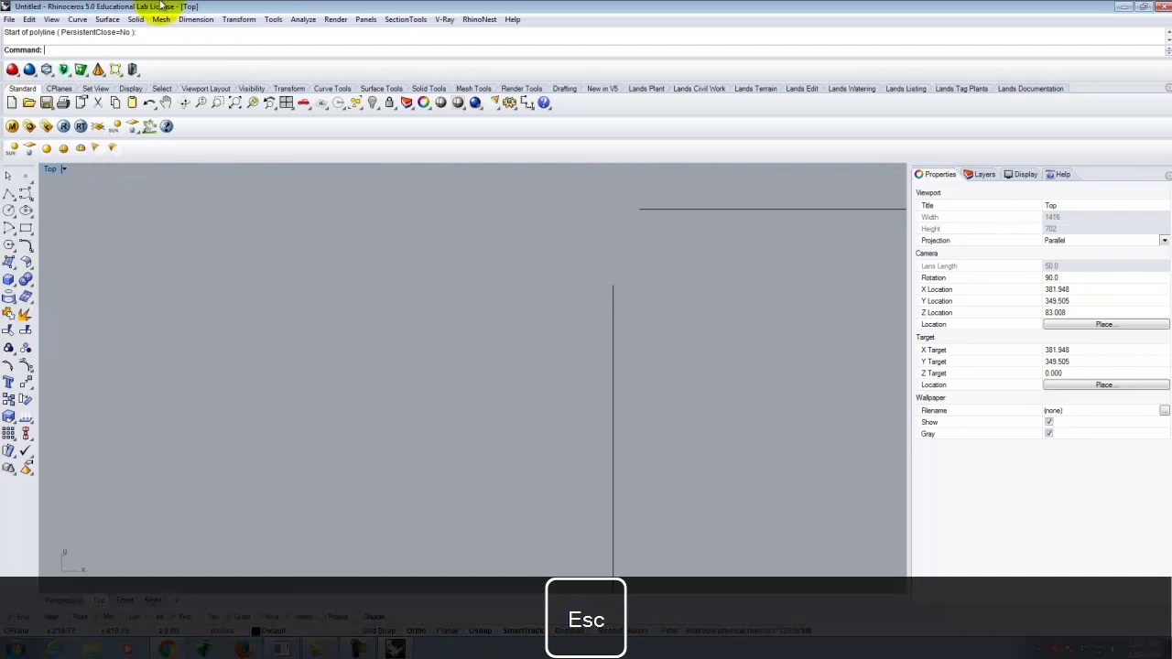
# Fillet the vertical and horizontal lines together with a 12" radius using Fillet Curves.
pyautogui.click(79, 21)
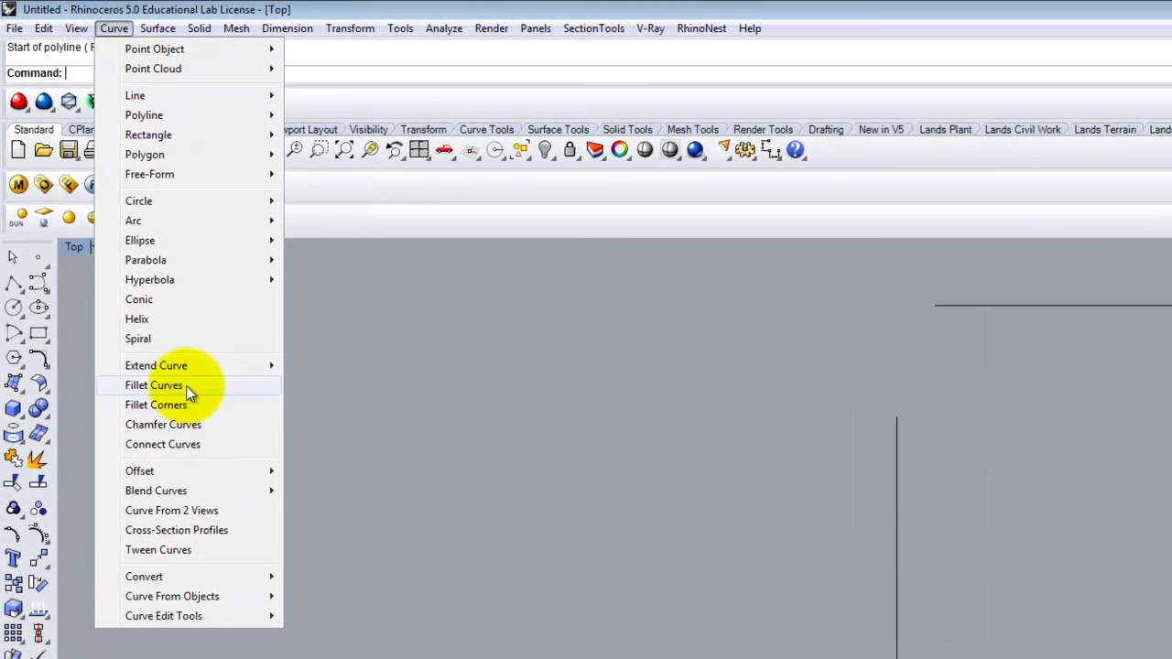
pyautogui.click(186, 386)
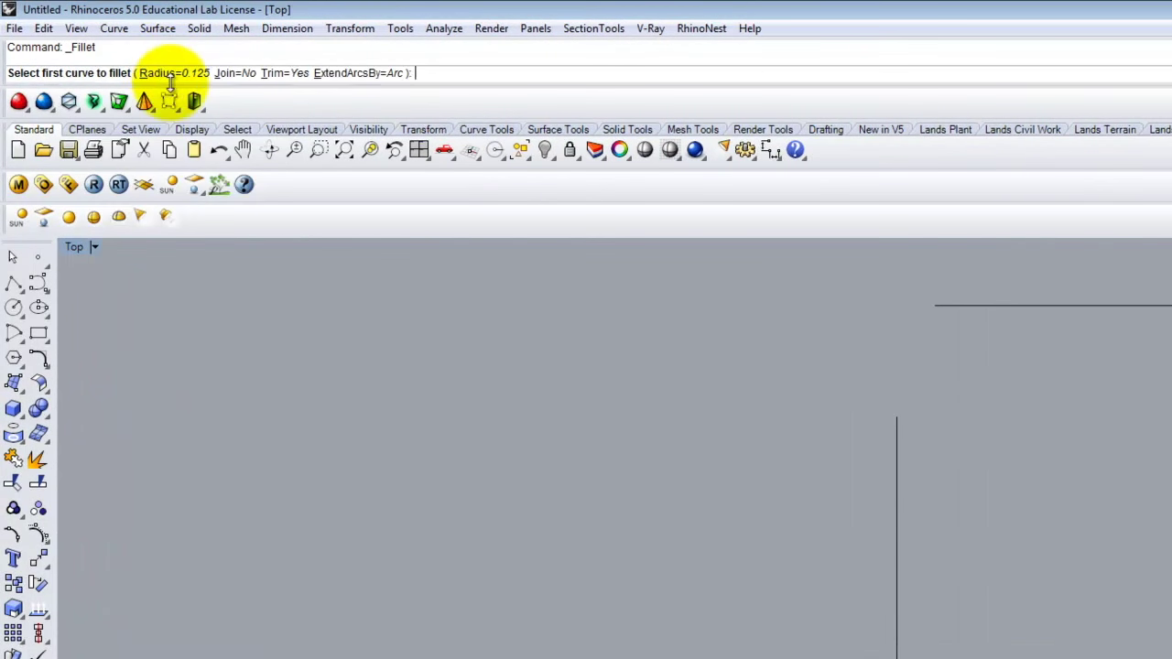
pyautogui.click(162, 75)
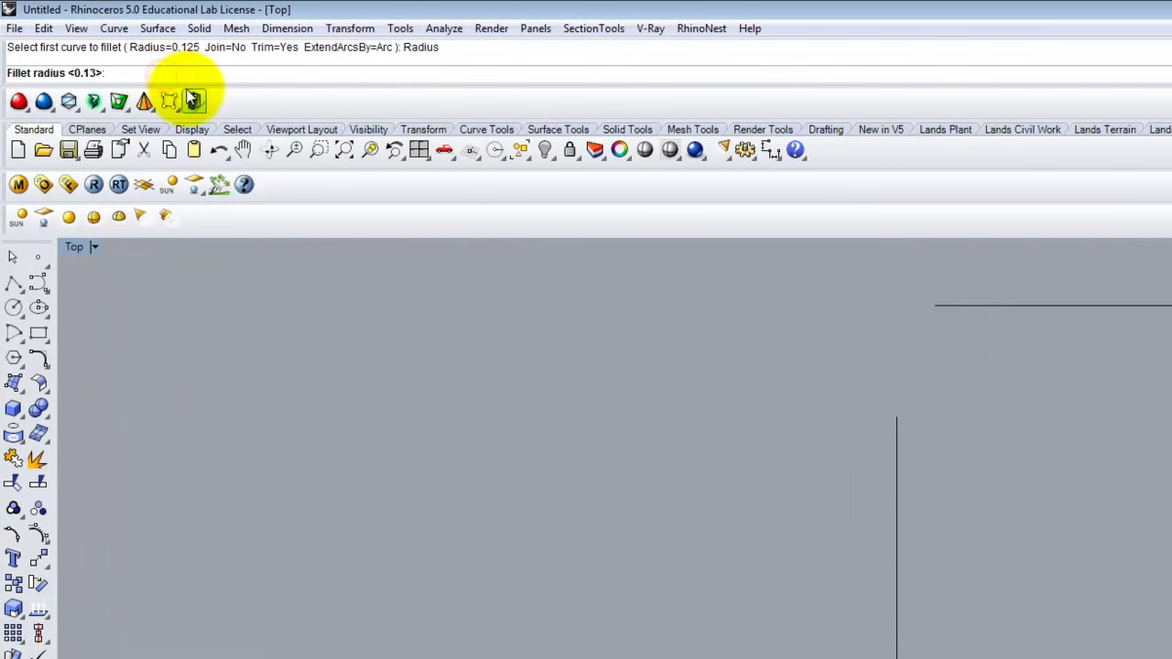
pyautogui.write('12"')
pyautogui.press('Return')
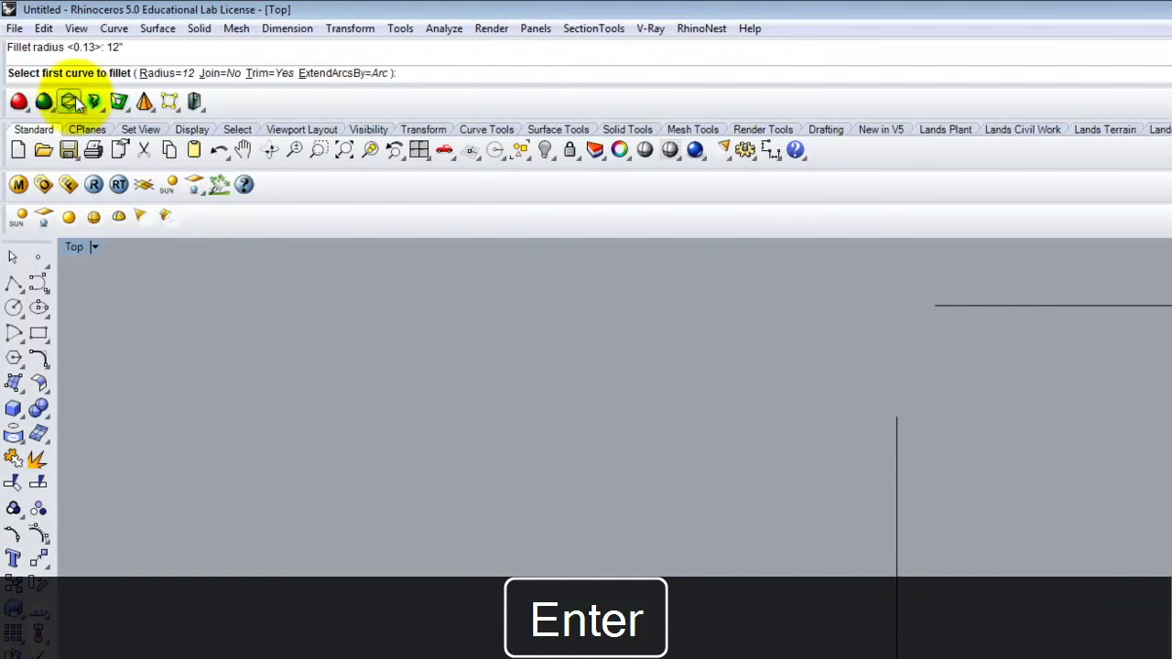
pyautogui.click(897, 510)
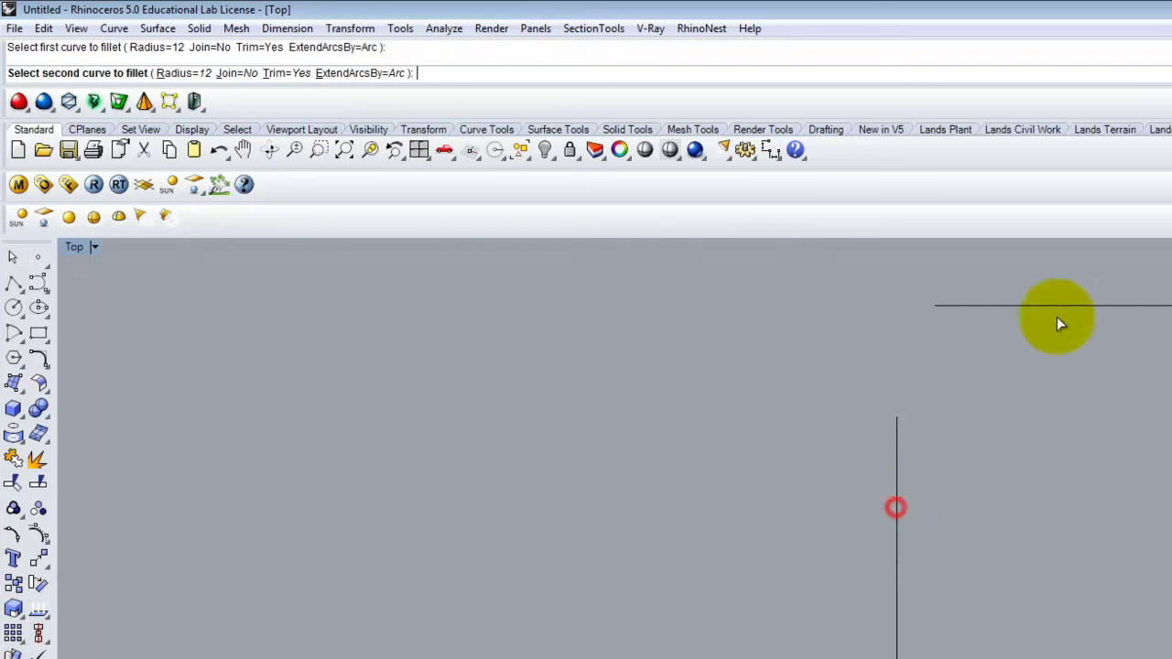
pyautogui.click(1106, 307)
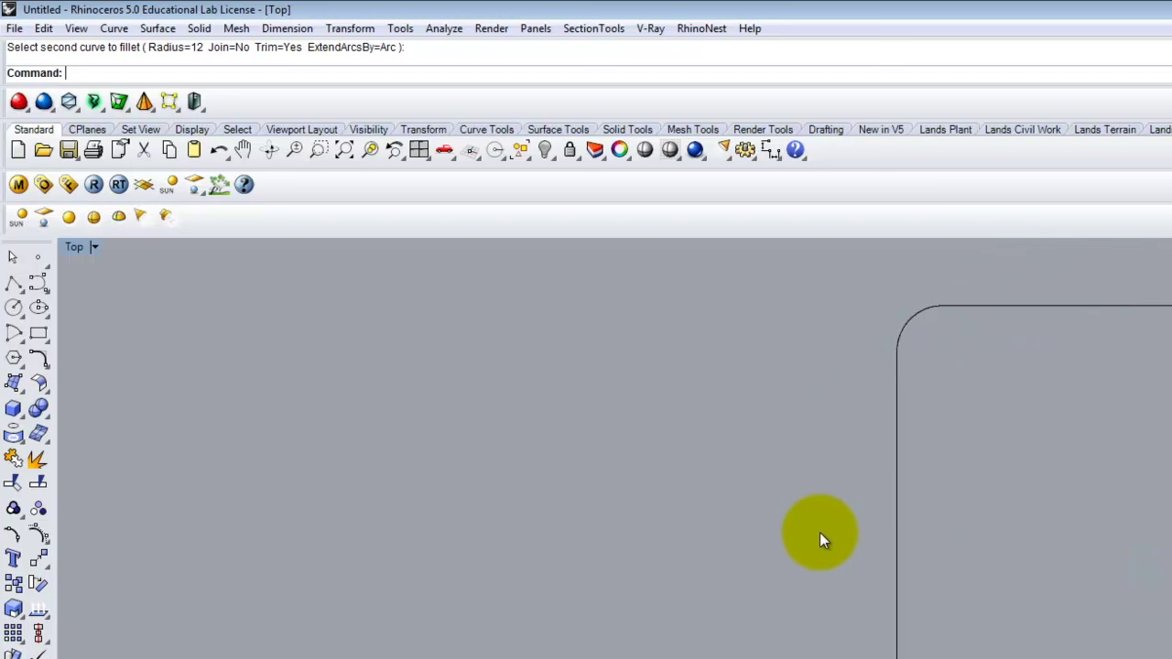
pyautogui.scroll(-2, 732, 527)
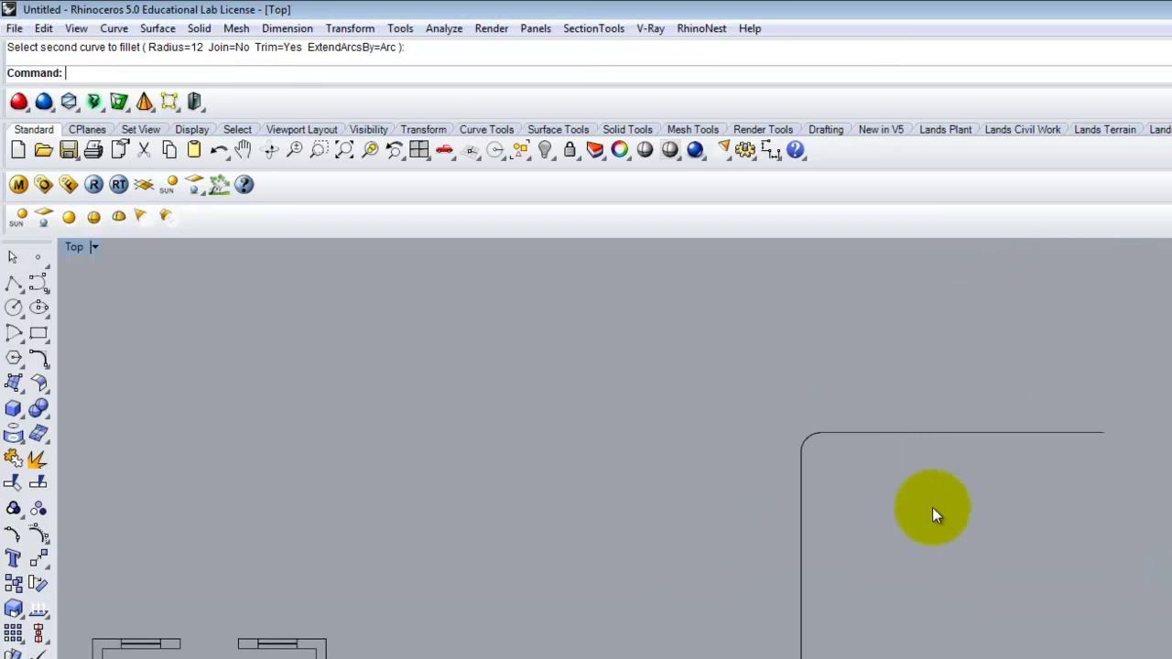
pyautogui.scroll(2, 878, 502)
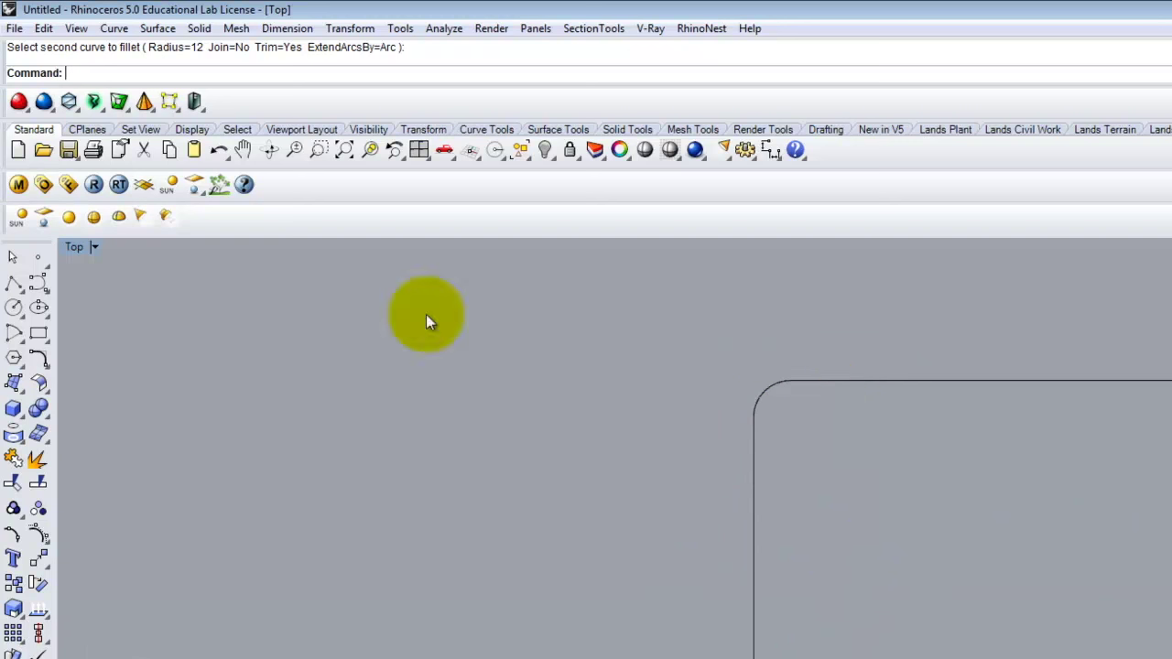
# Chamfer the vertical and top lines at the rounded corner with 18" and 18" distances.
pyautogui.click(114, 29)
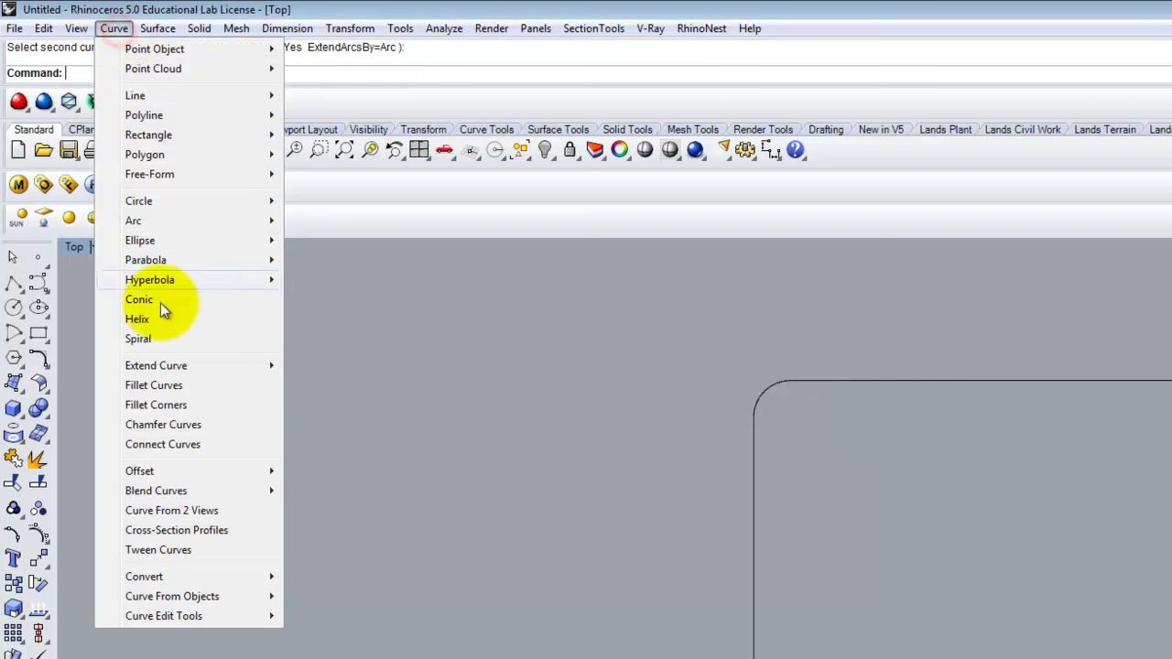
pyautogui.click(196, 427)
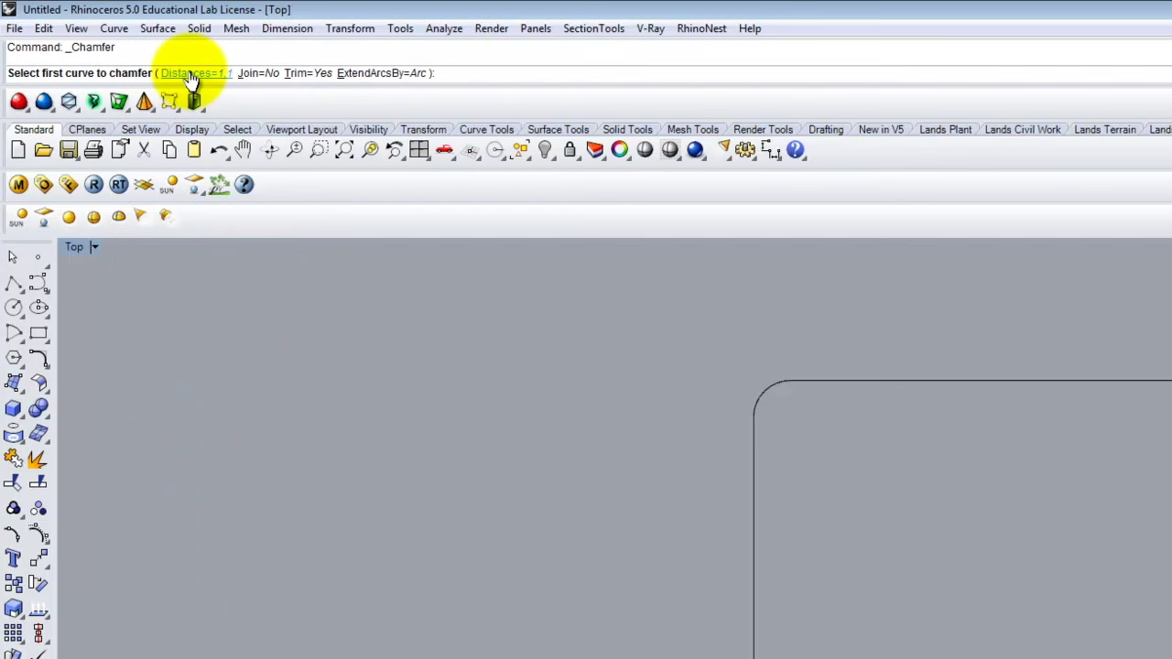
pyautogui.click(190, 73)
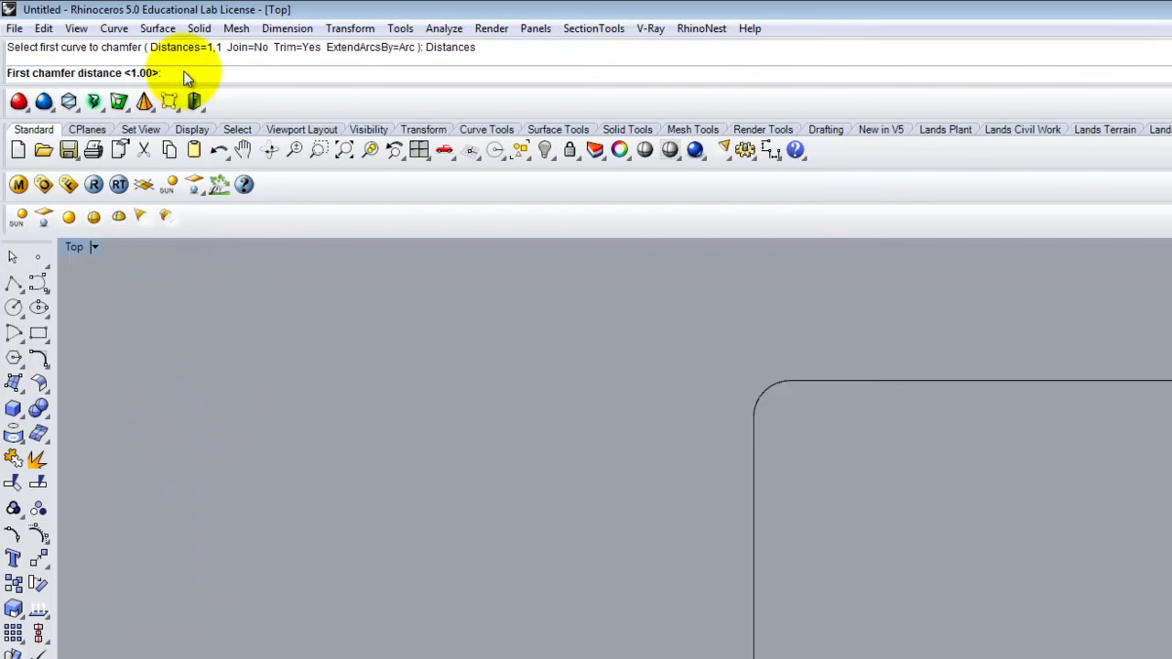
pyautogui.write('18"')
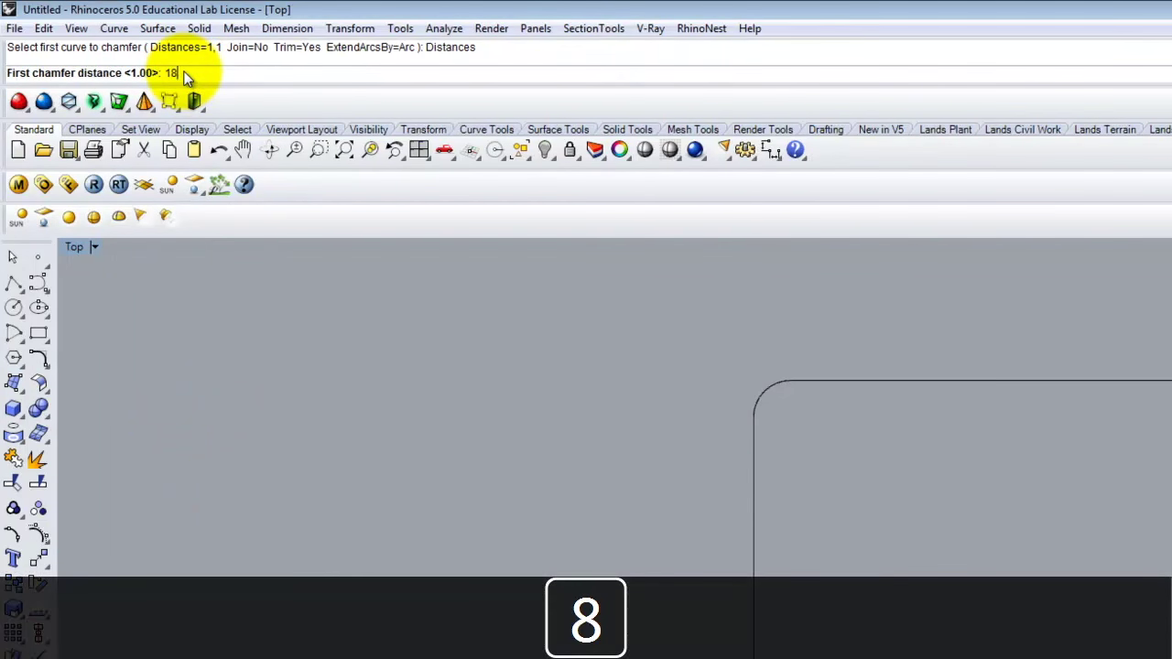
pyautogui.press('Return')
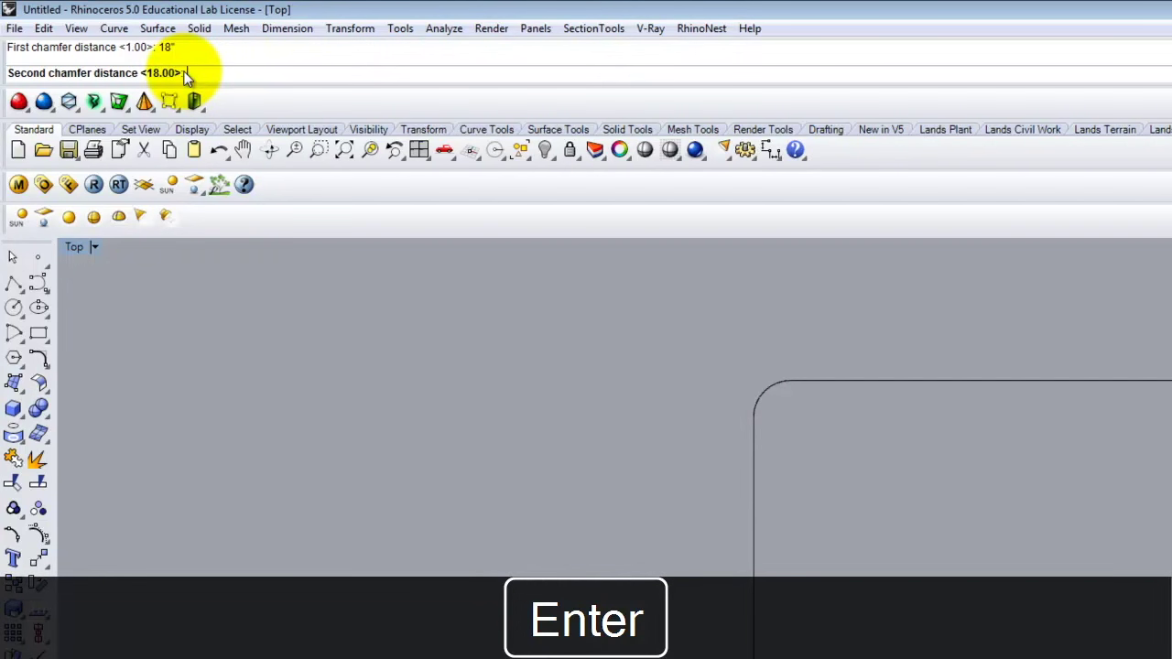
pyautogui.press('Return')
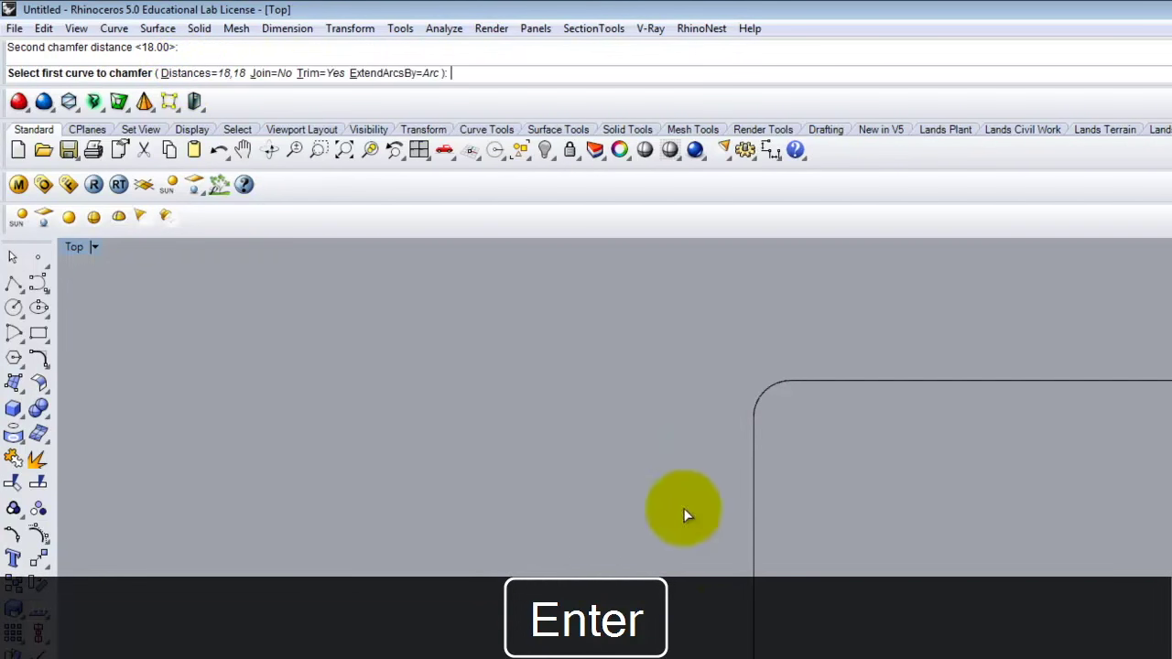
pyautogui.click(754, 600)
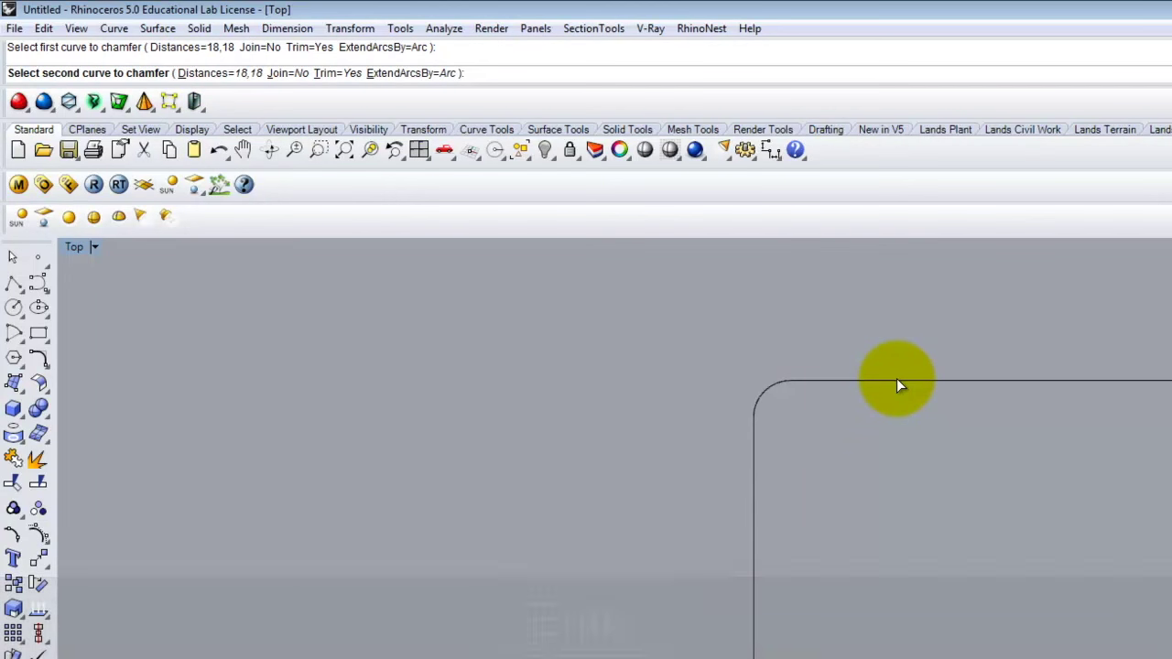
pyautogui.click(896, 380)
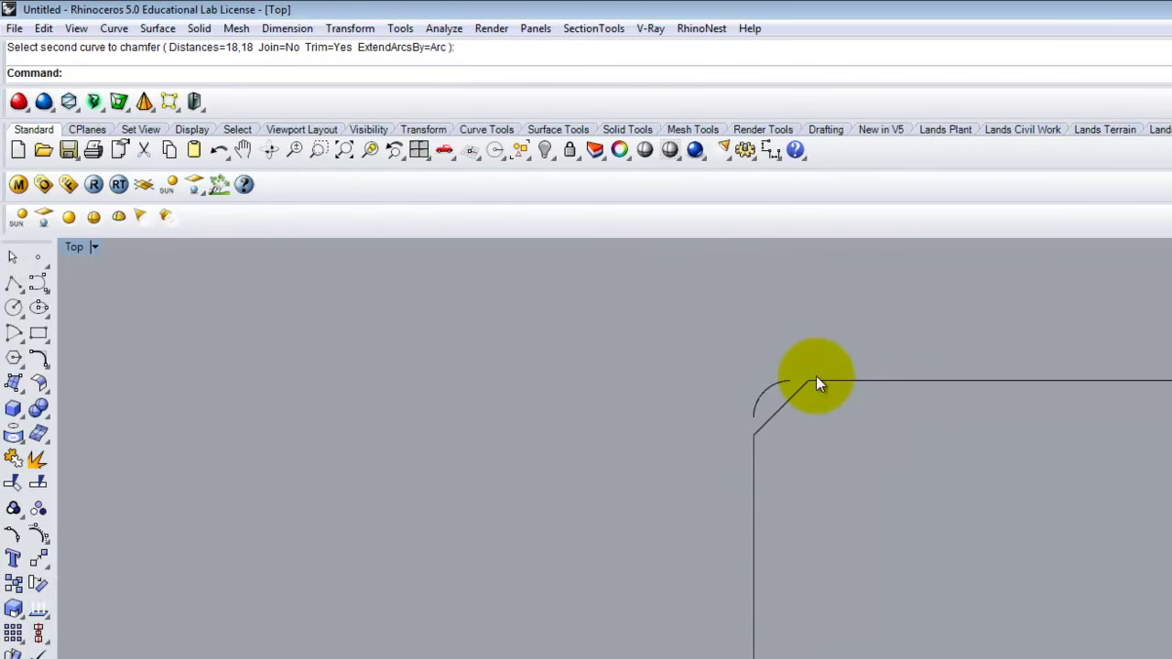
# Delete the leftover fillet arc and the chamfer line, leaving an open corner.
pyautogui.click(767, 399)
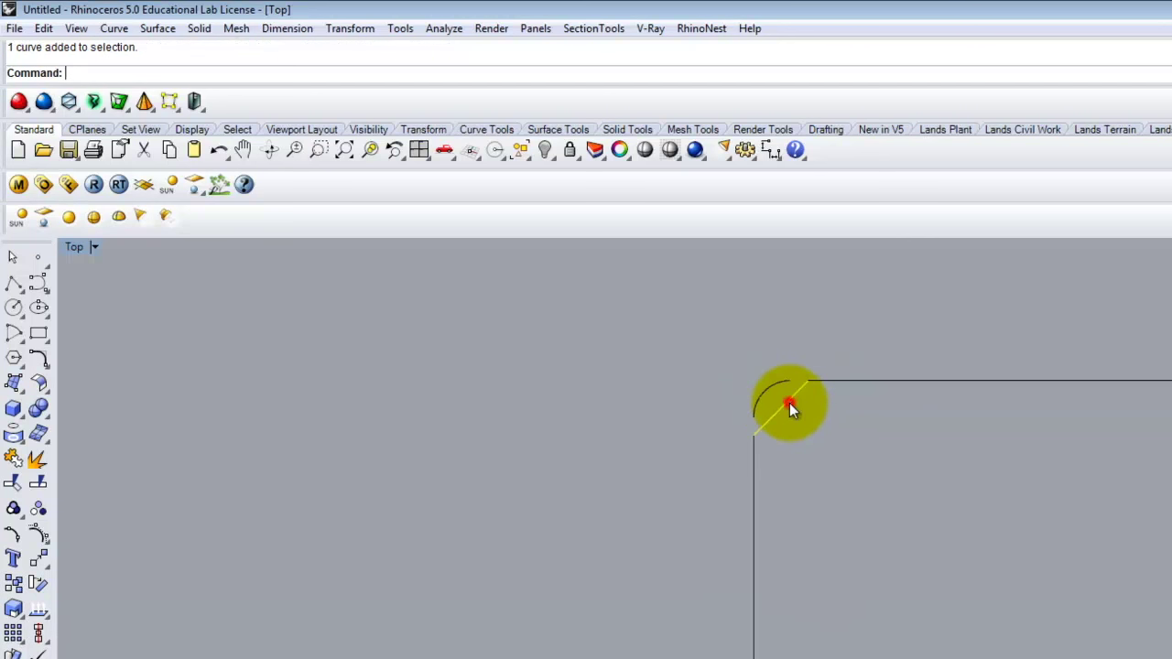
pyautogui.click(763, 389)
pyautogui.press('Delete')
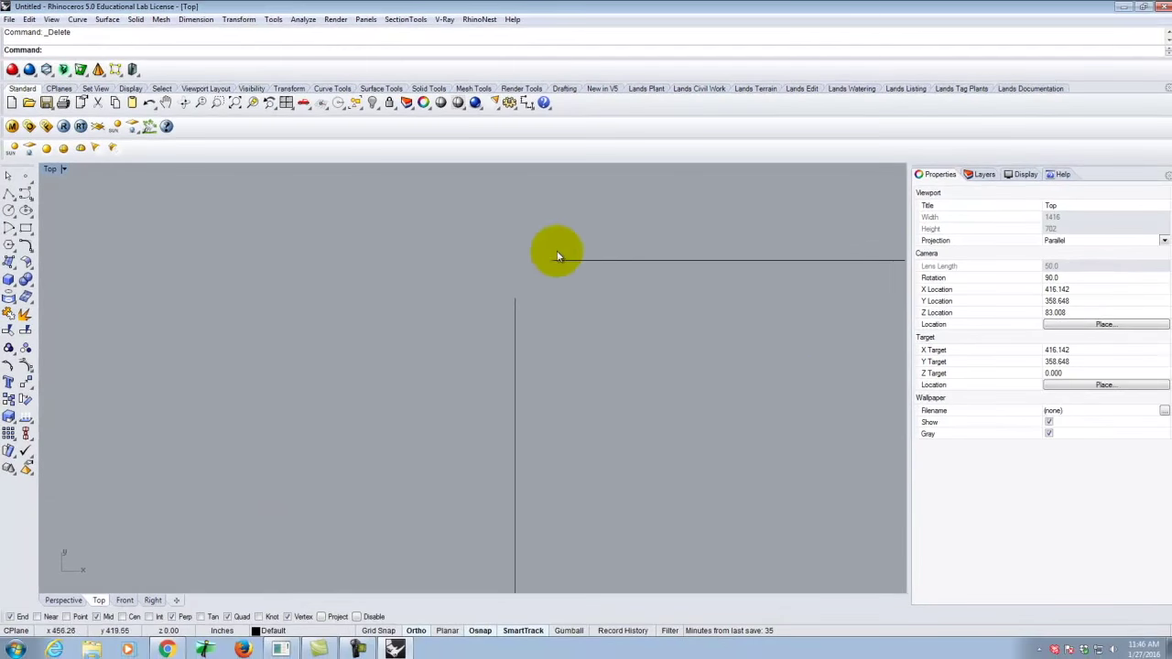
# With Ortho off, draw two separate angled polyline segments in the open space above the plan.
pyautogui.scroll(-3, 782, 462)
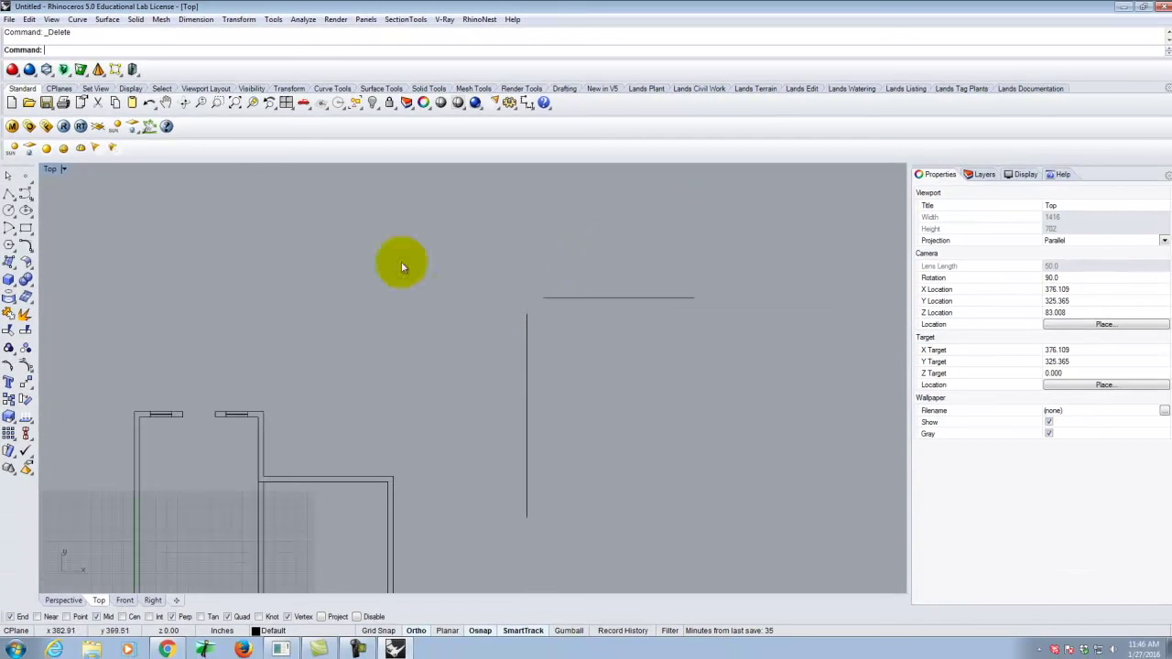
pyautogui.click(10, 193)
pyautogui.scroll(-3, 709, 478)
pyautogui.click(558, 378)
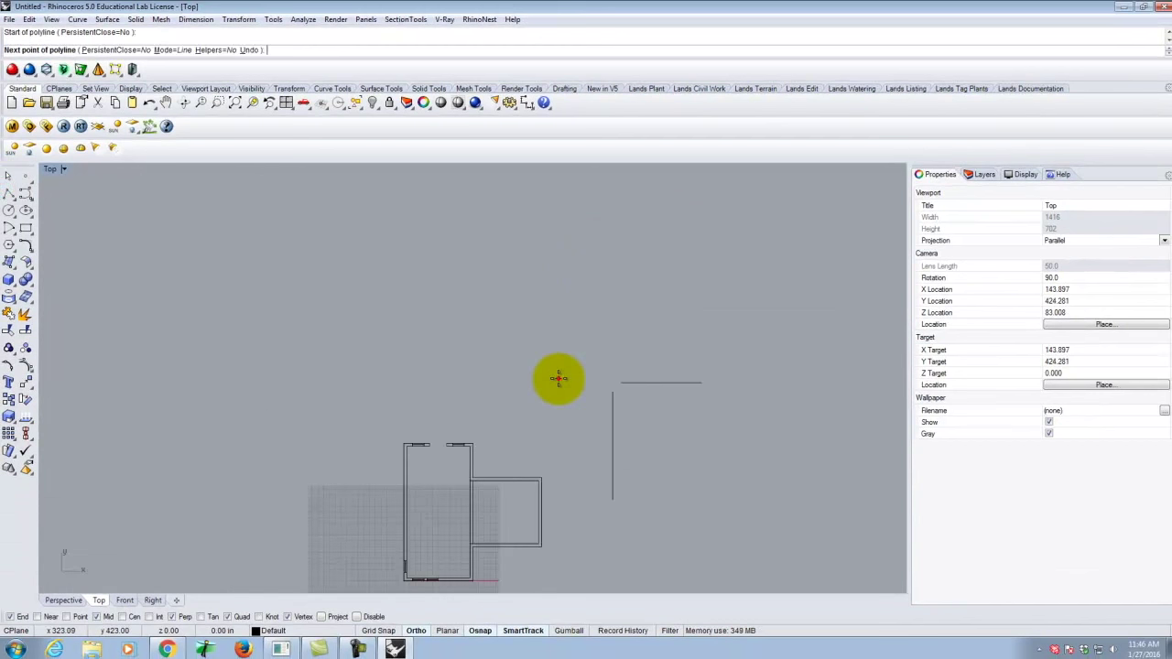
pyautogui.click(416, 630)
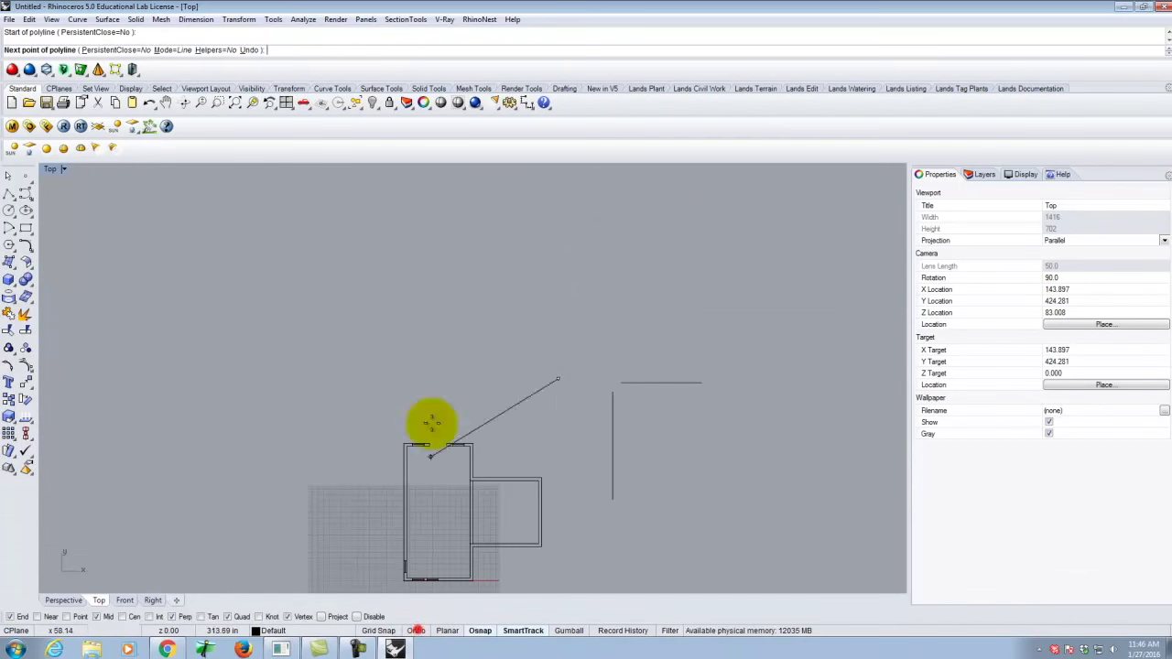
pyautogui.click(429, 246)
pyautogui.press('Return')
pyautogui.press('Return')
pyautogui.click(638, 195)
pyautogui.click(455, 234)
pyautogui.press('Return')
pyautogui.press('Return')
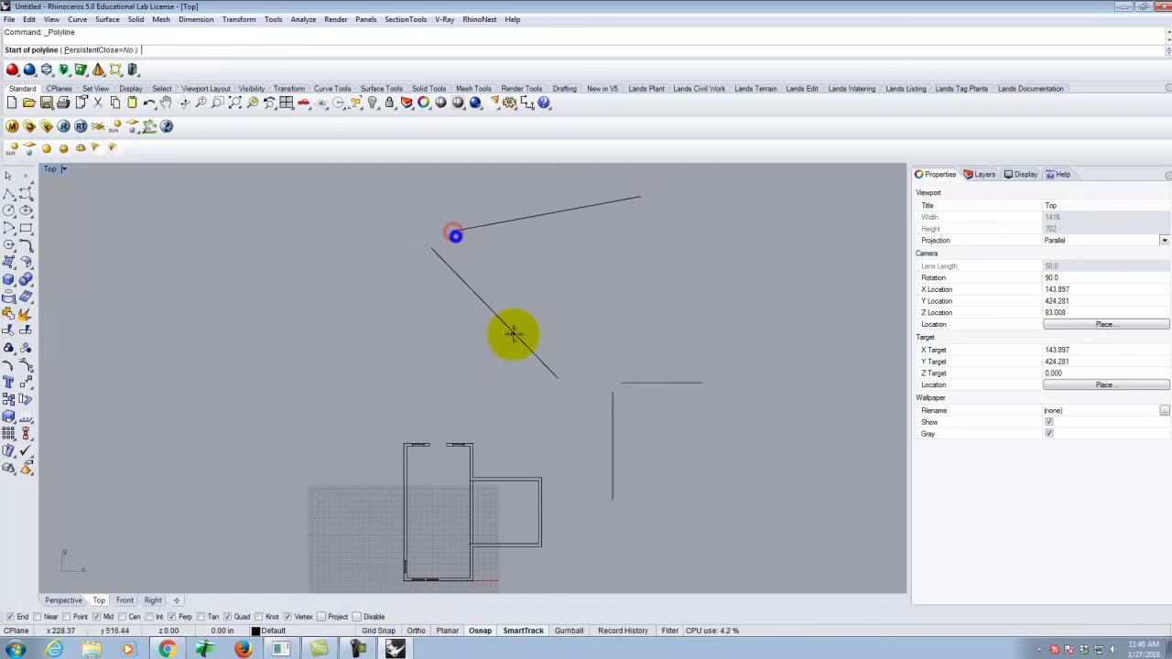
pyautogui.scroll(4, 422, 203)
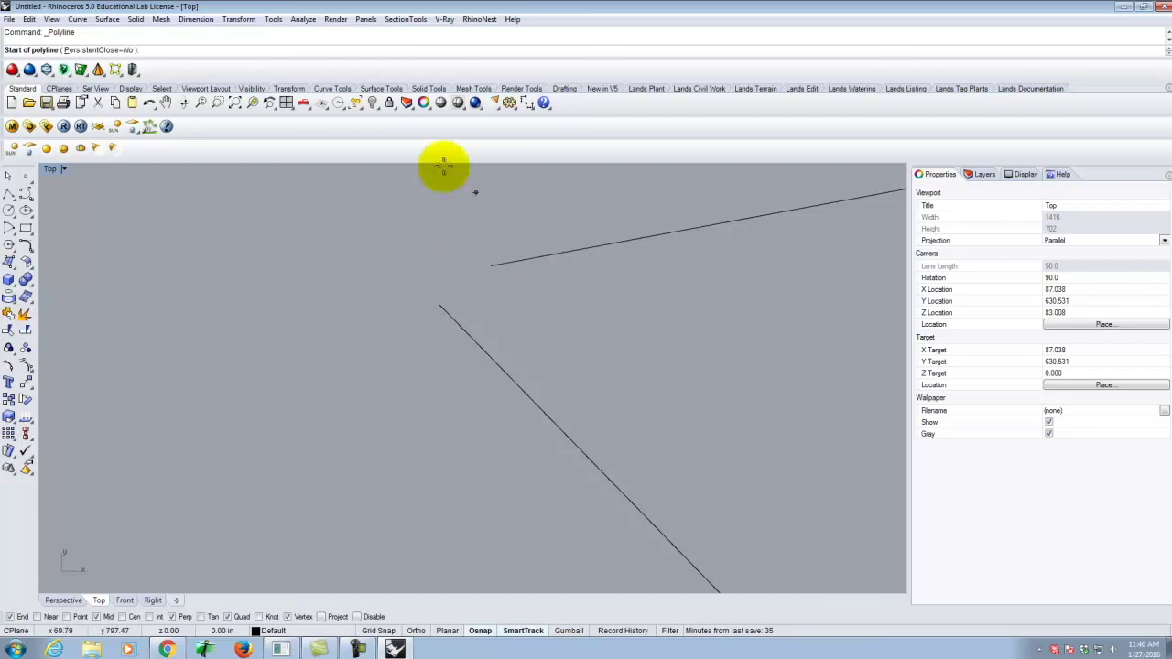
pyautogui.press('Escape')
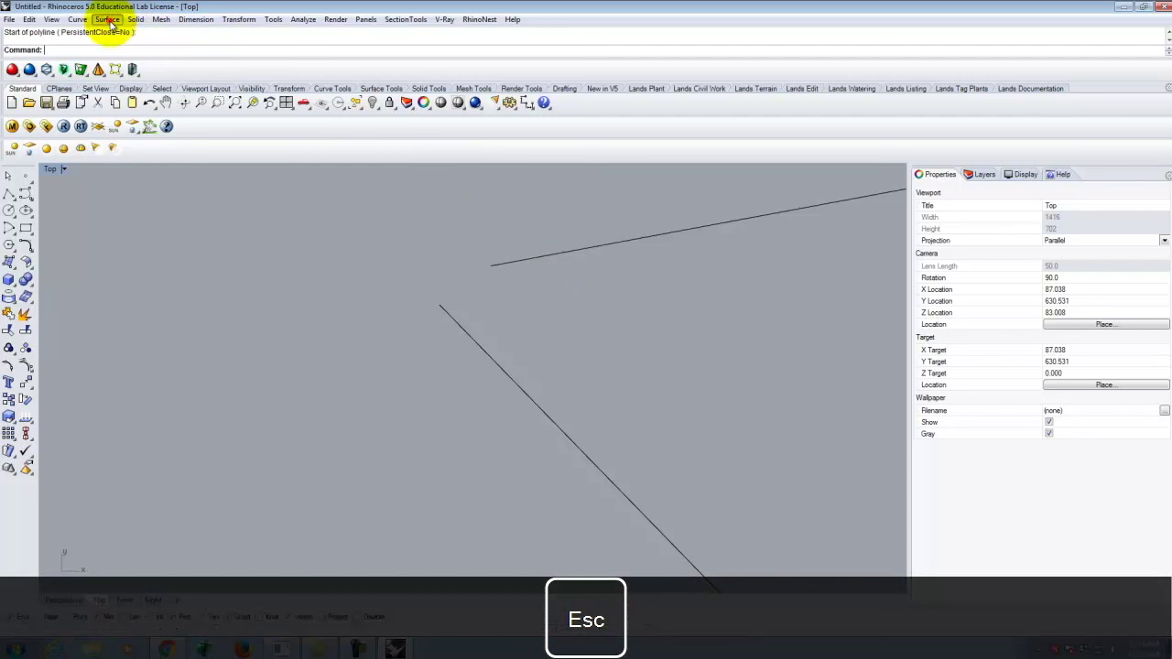
# Fillet the two angled lines with radius 0 to form a sharp corner.
pyautogui.click(108, 19)
pyautogui.moveTo(79, 19)
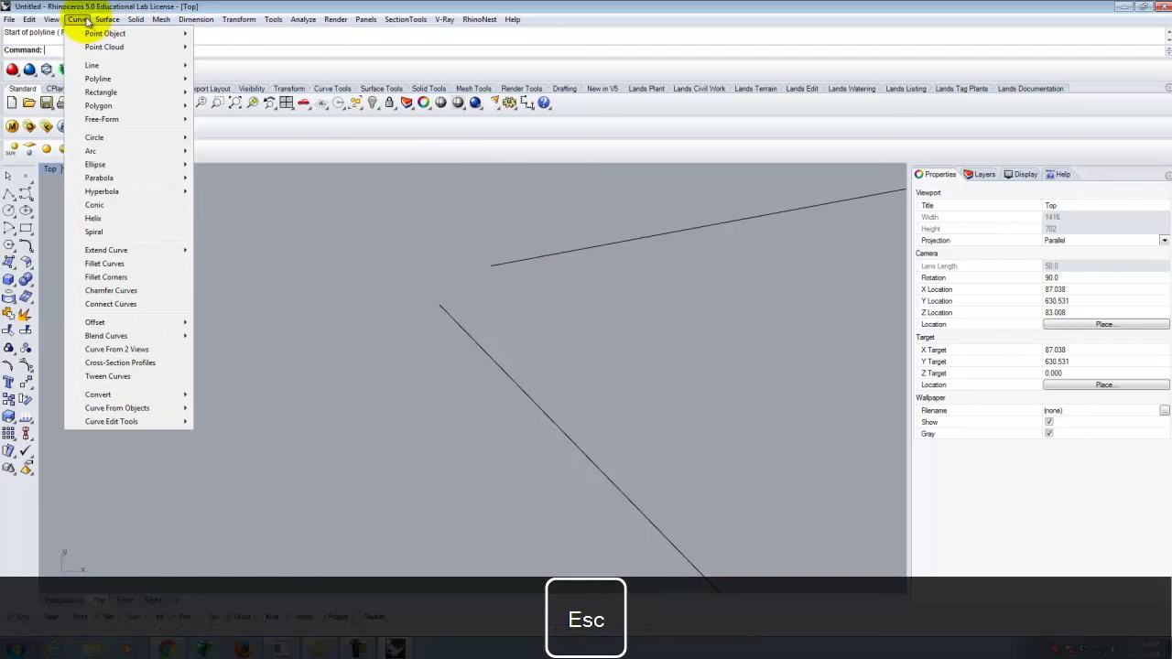
pyautogui.click(142, 264)
pyautogui.click(107, 51)
pyautogui.write('0')
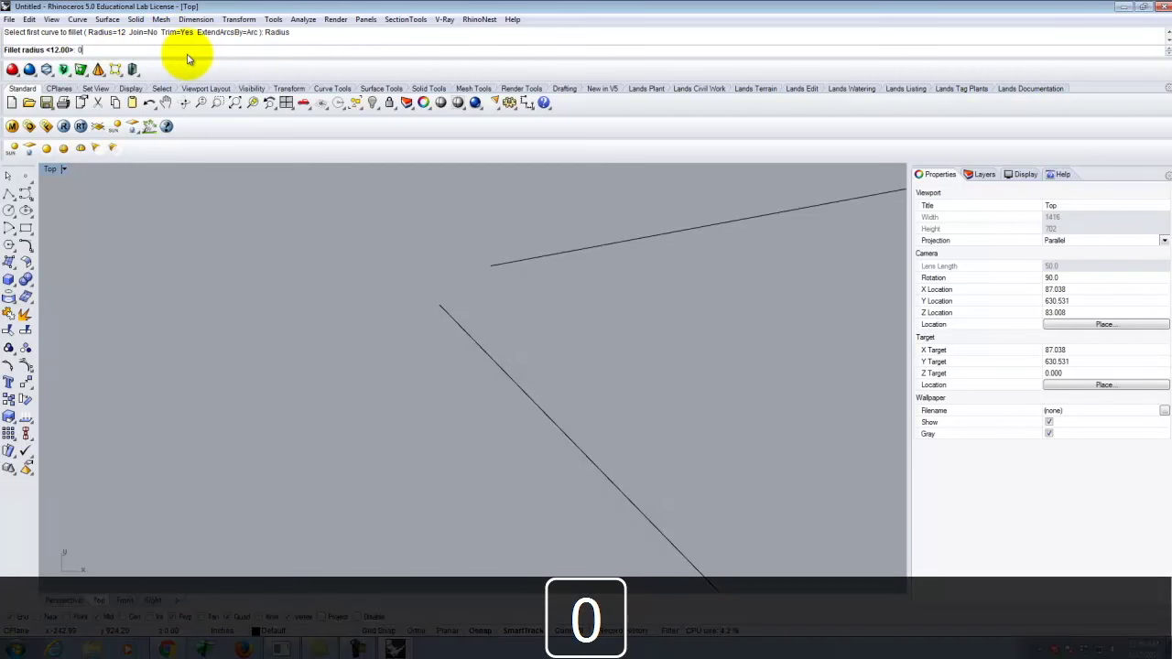
pyautogui.press('Return')
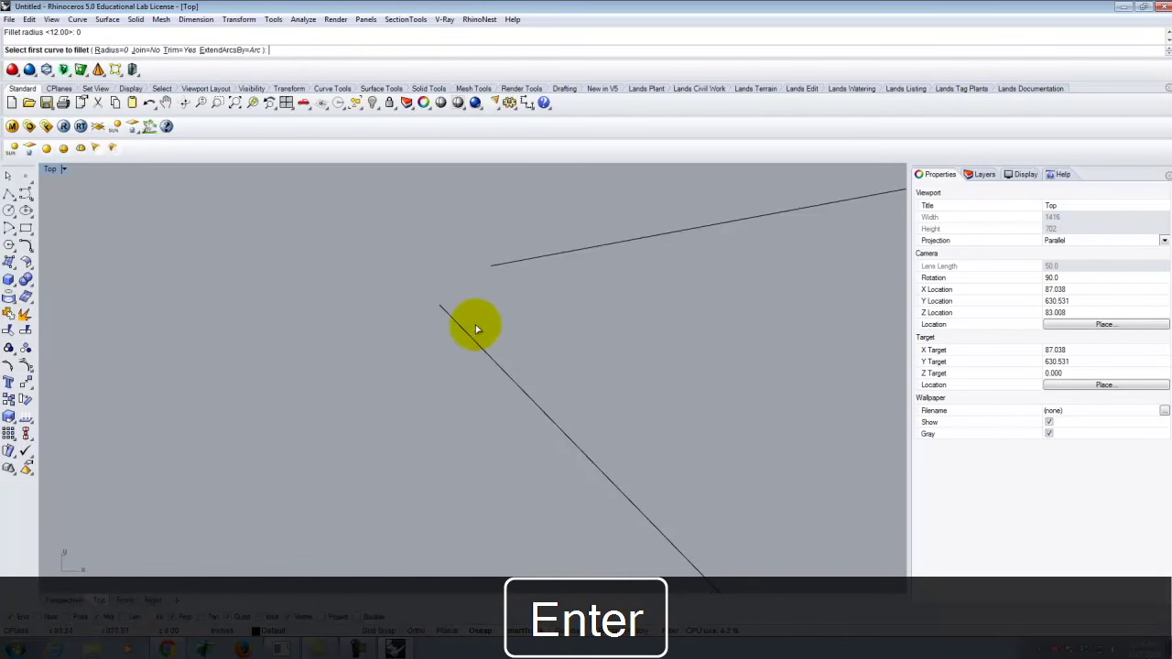
pyautogui.click(477, 341)
pyautogui.click(511, 265)
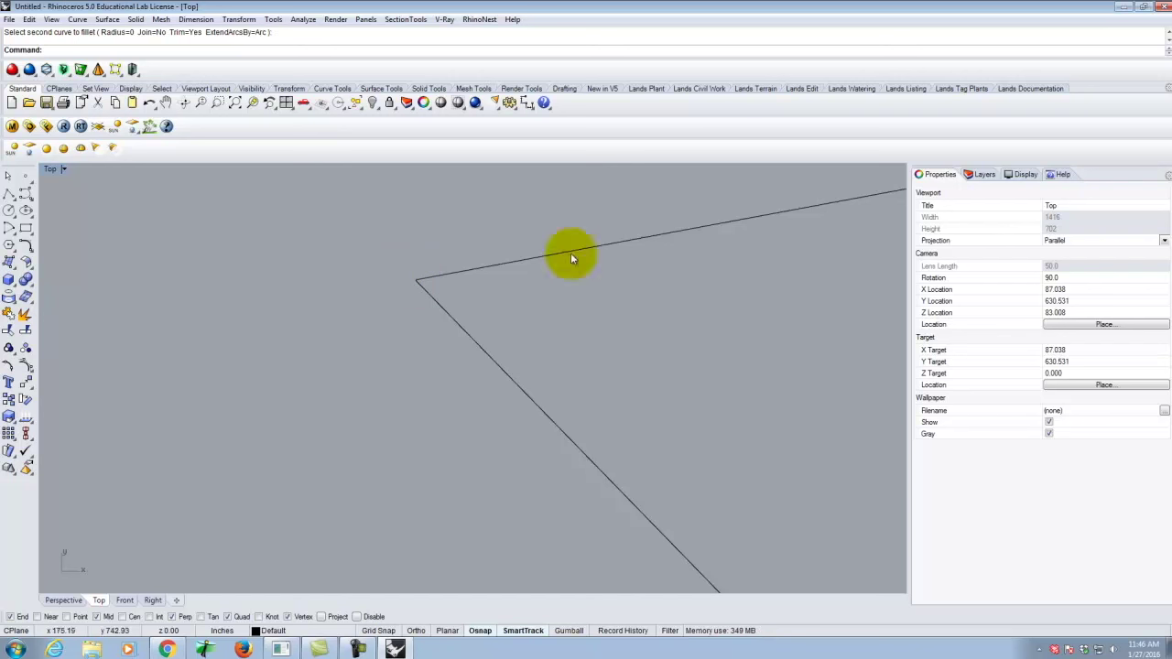
# Window-select the four practice lines above the plan and delete them.
pyautogui.scroll(-3, 417, 282)
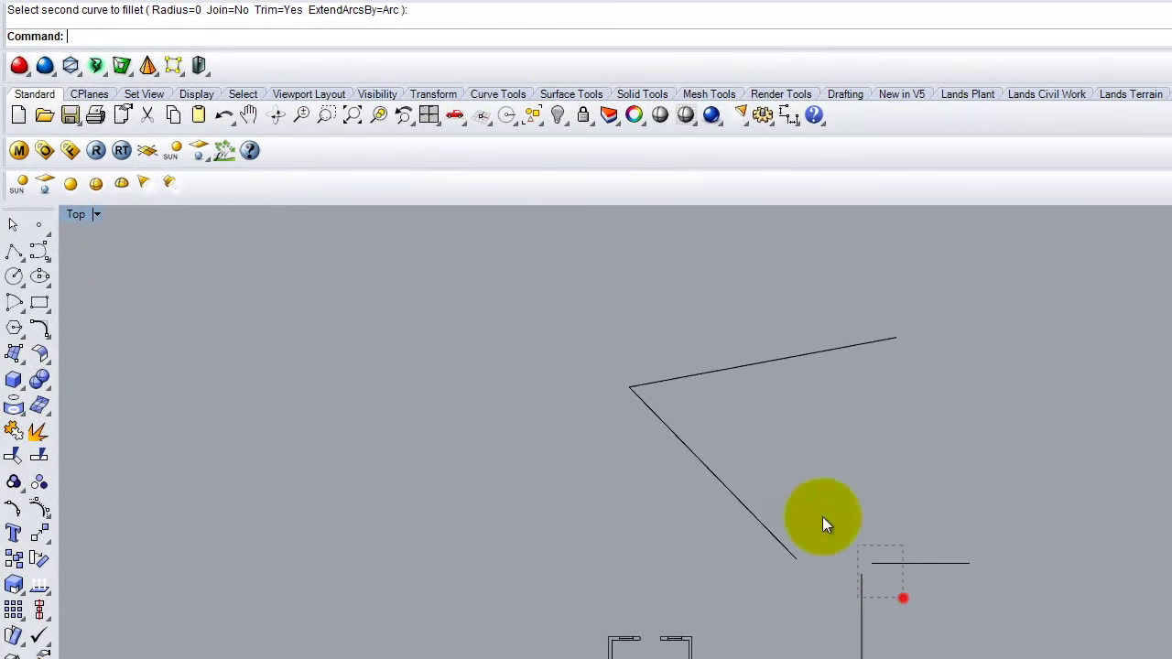
pyautogui.moveTo(822, 518); pyautogui.dragTo(636, 361)
pyautogui.press('Delete')
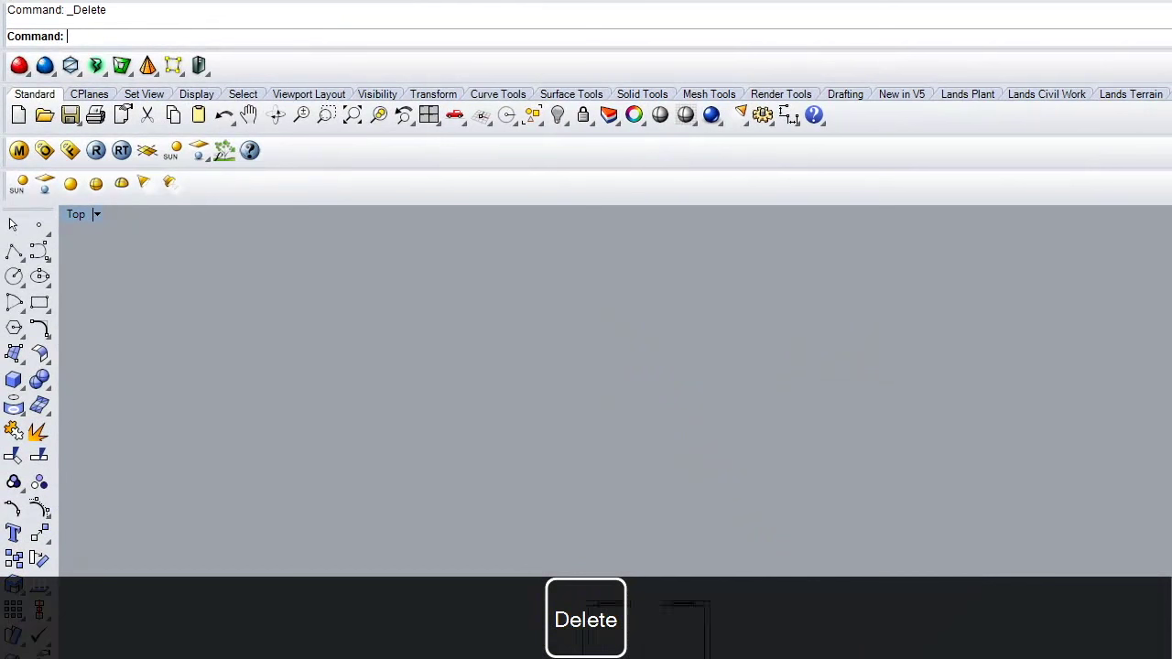
# Draw the door panel from the opening corner as a polyline: 3' down, 1.75" across, closing at the wall corner.
pyautogui.scroll(5, 685, 566)
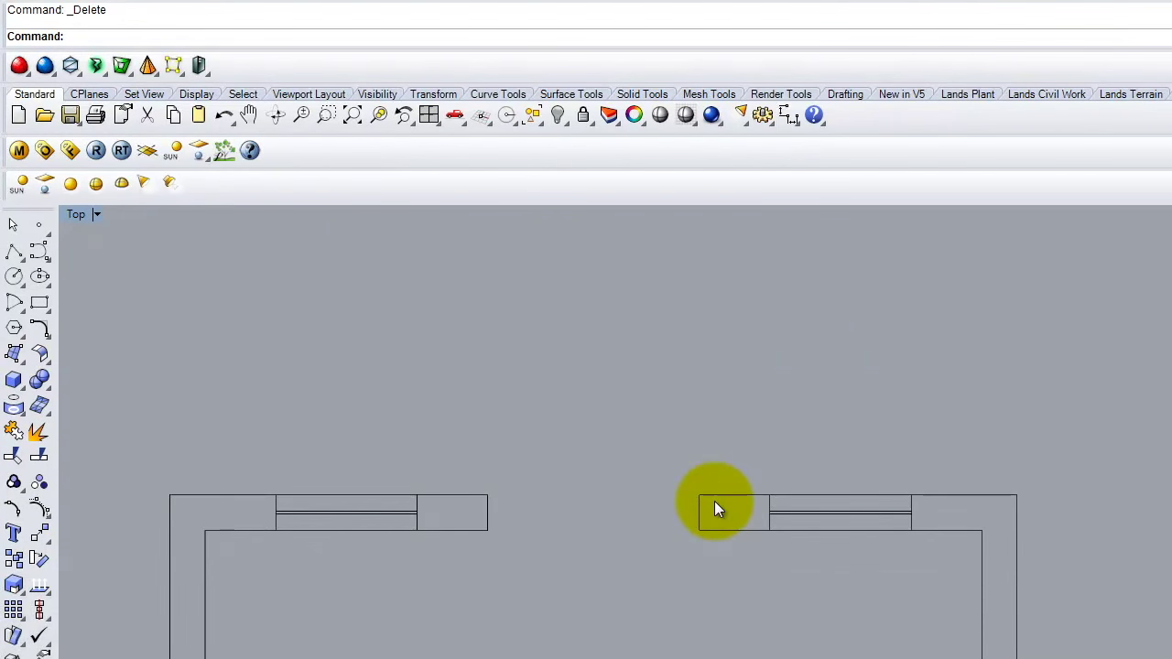
pyautogui.click(13, 249)
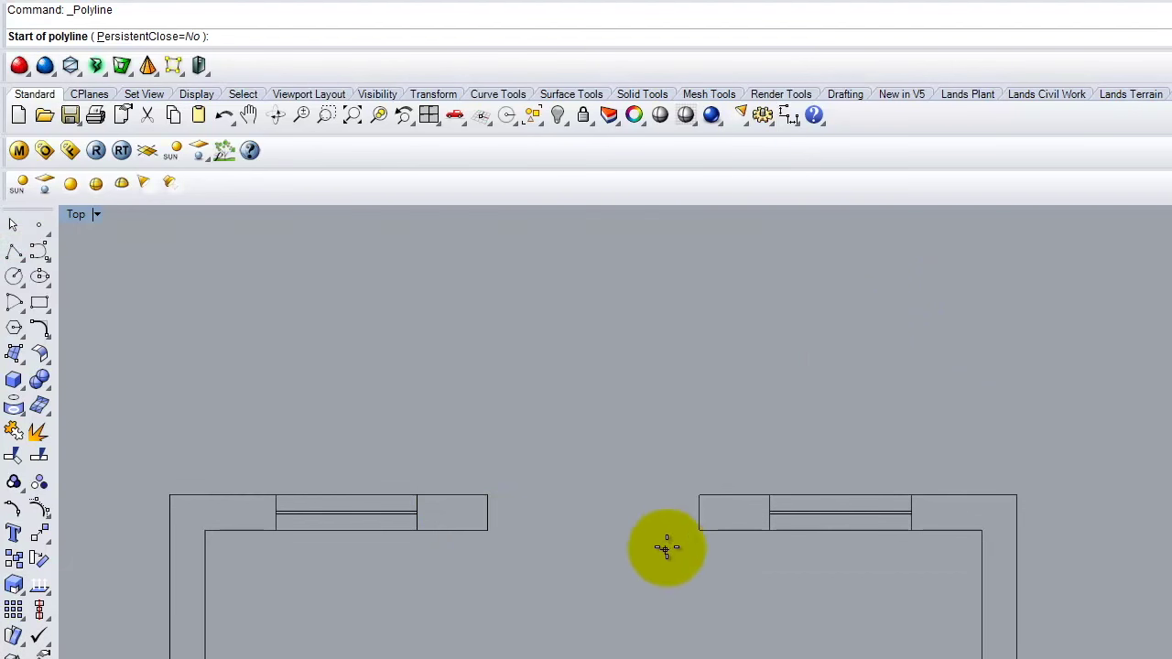
pyautogui.click(696, 531)
pyautogui.write("3'")
pyautogui.press('Return')
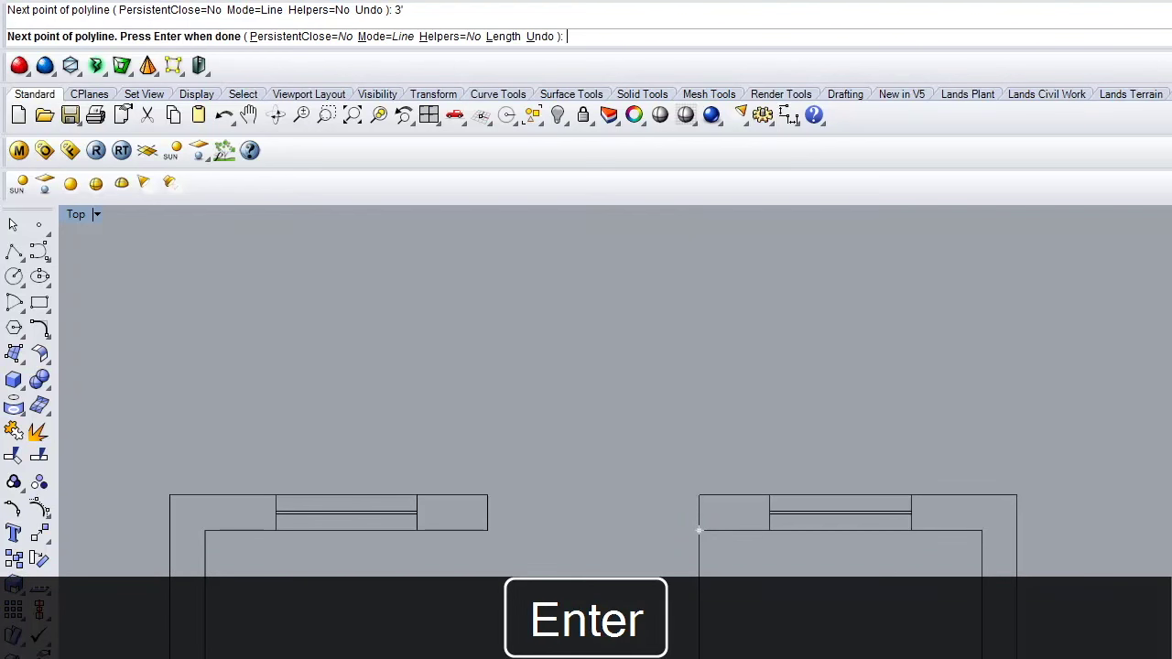
pyautogui.write('1.7')
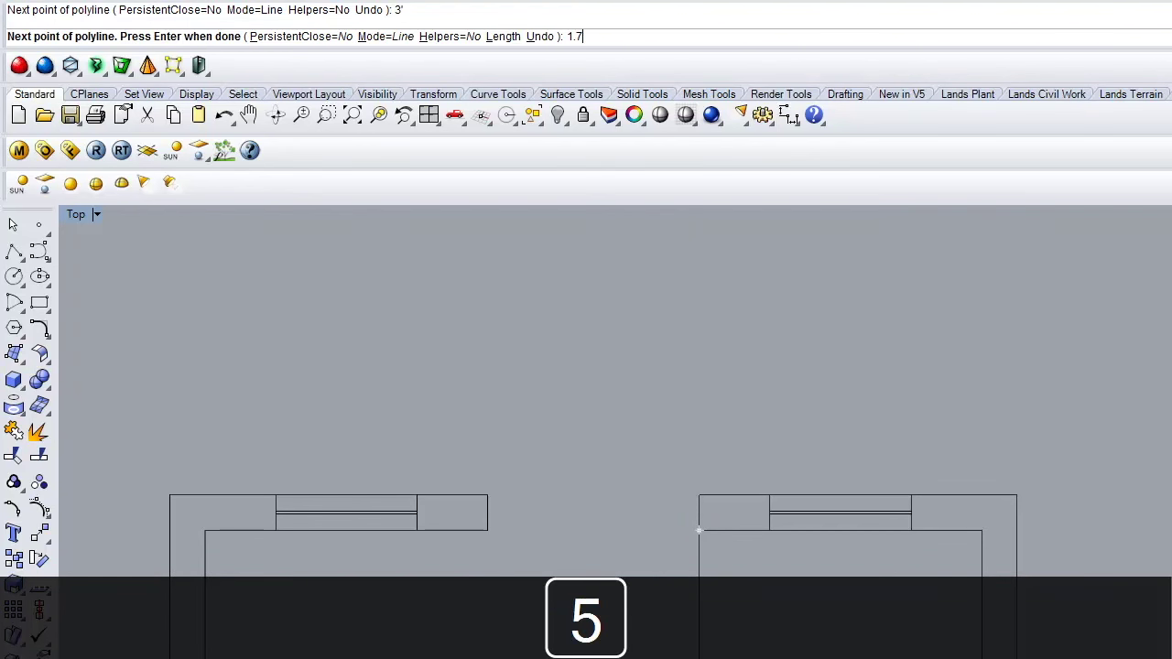
pyautogui.write('5')
pyautogui.press('Return')
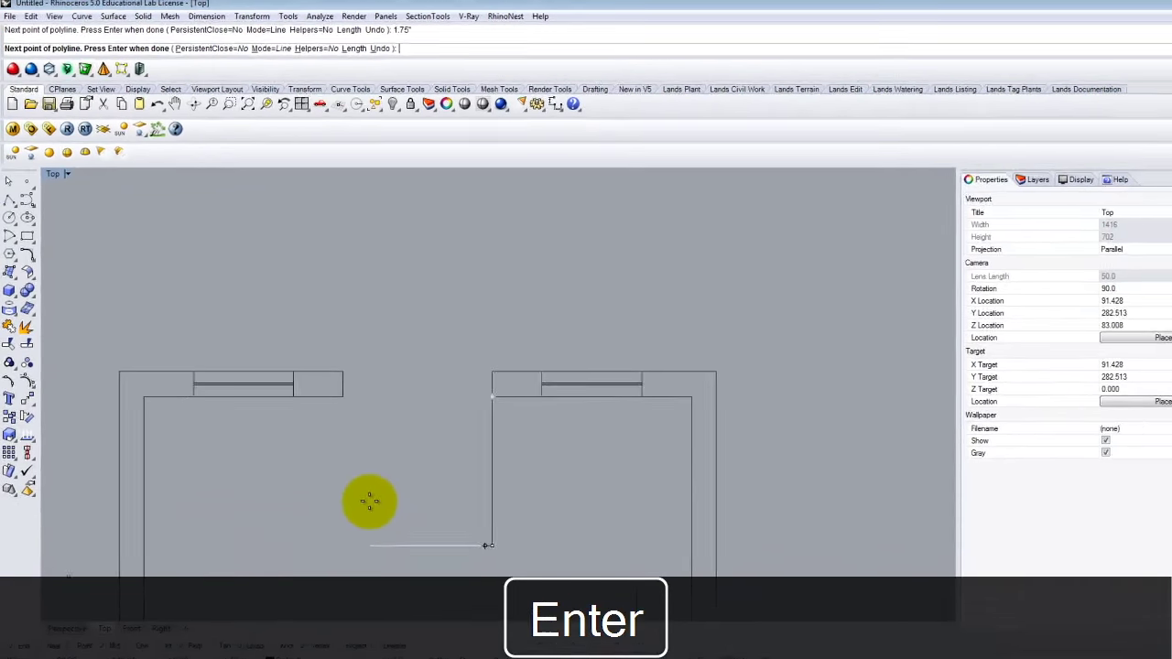
pyautogui.scroll(5, 389, 366)
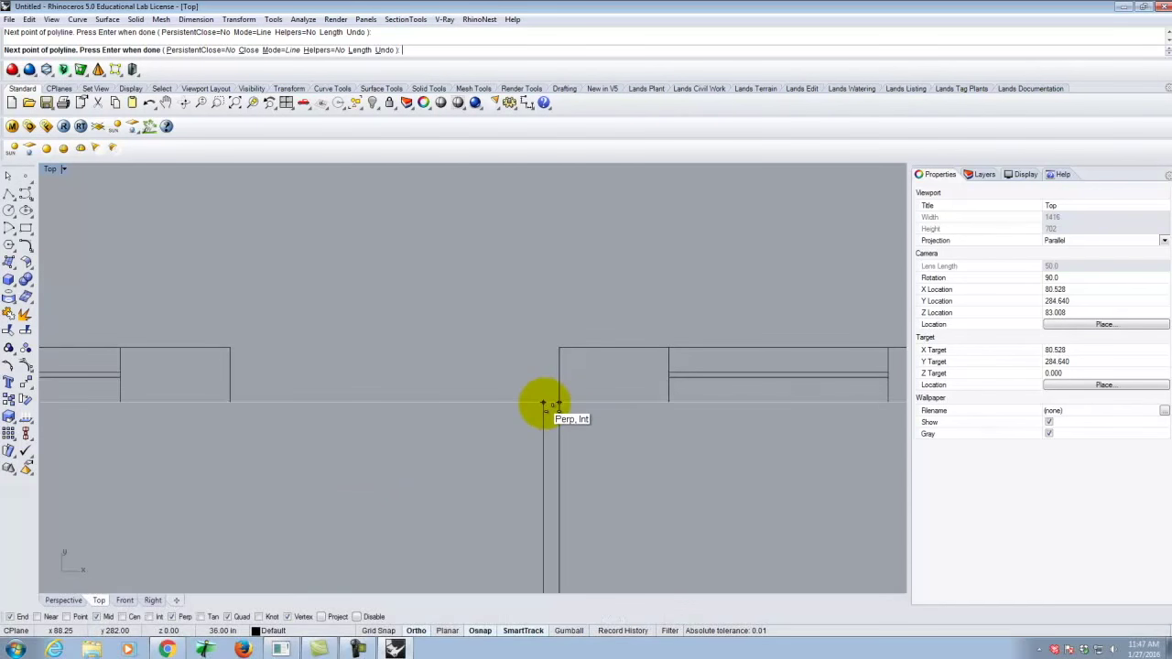
pyautogui.click(557, 400)
pyautogui.press('Return')
pyautogui.scroll(-5, 558, 366)
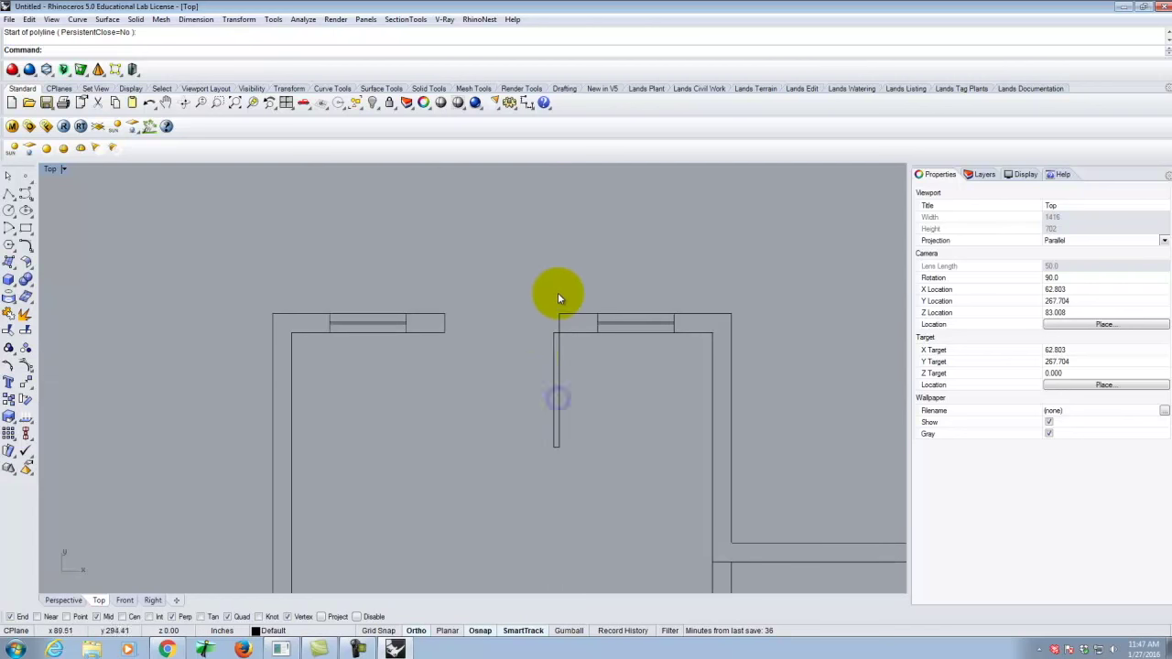
pyautogui.click(7, 177)
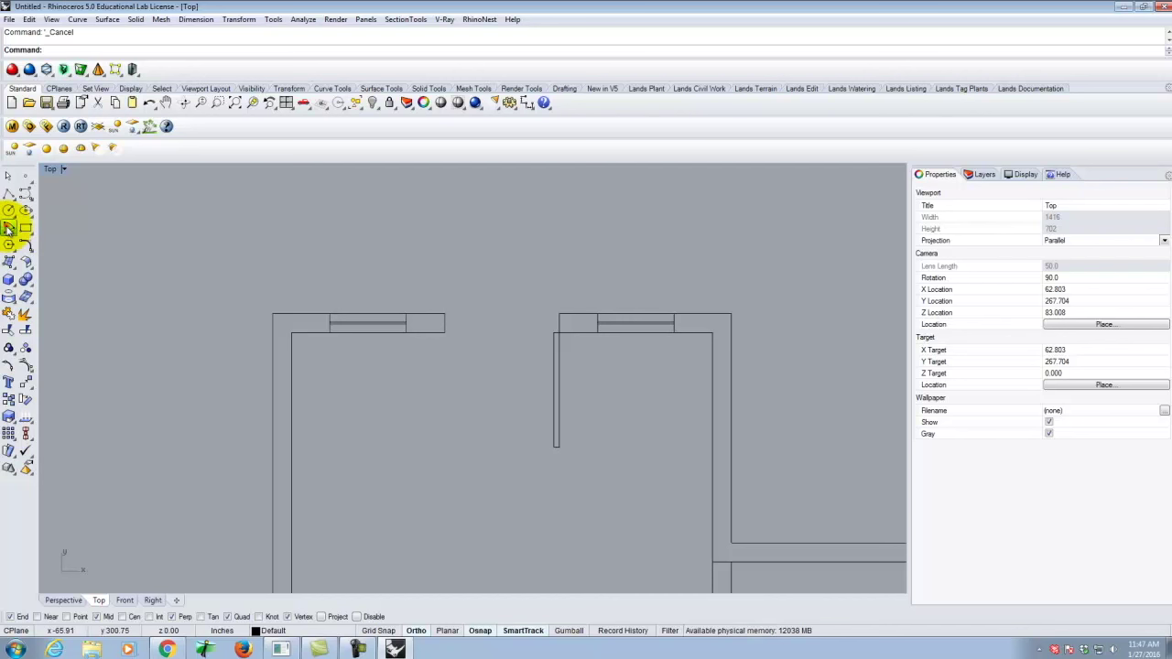
# Draw a start-end-direction arc from the left wall end to the door panel tip as the swing.
pyautogui.click(7, 228)
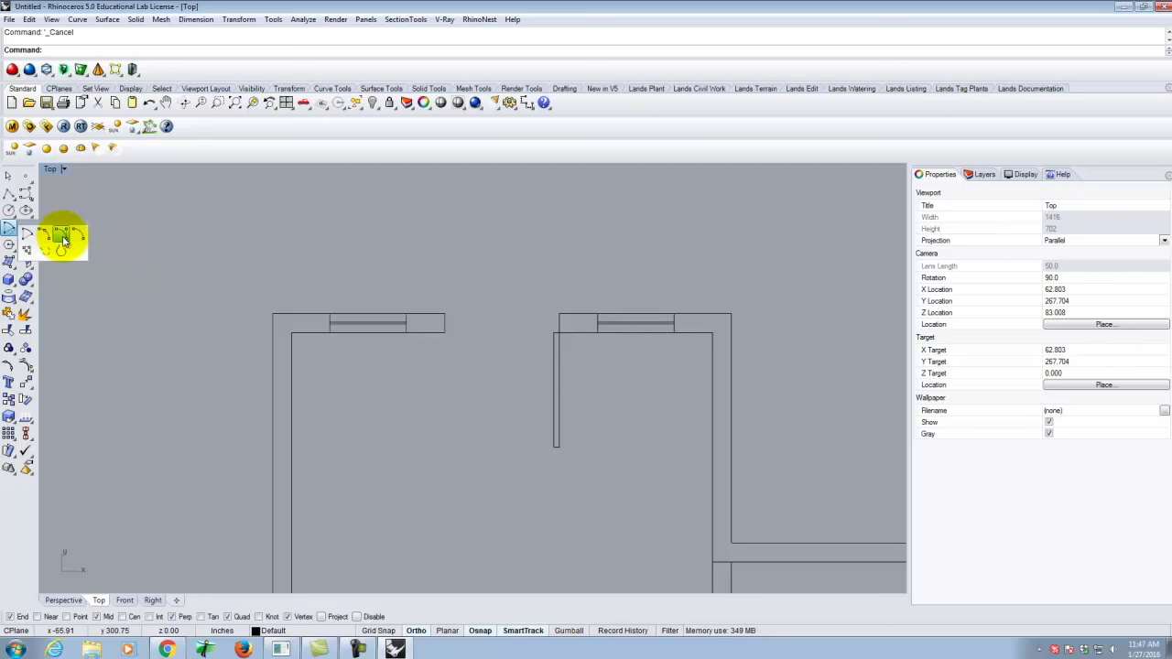
pyautogui.click(61, 236)
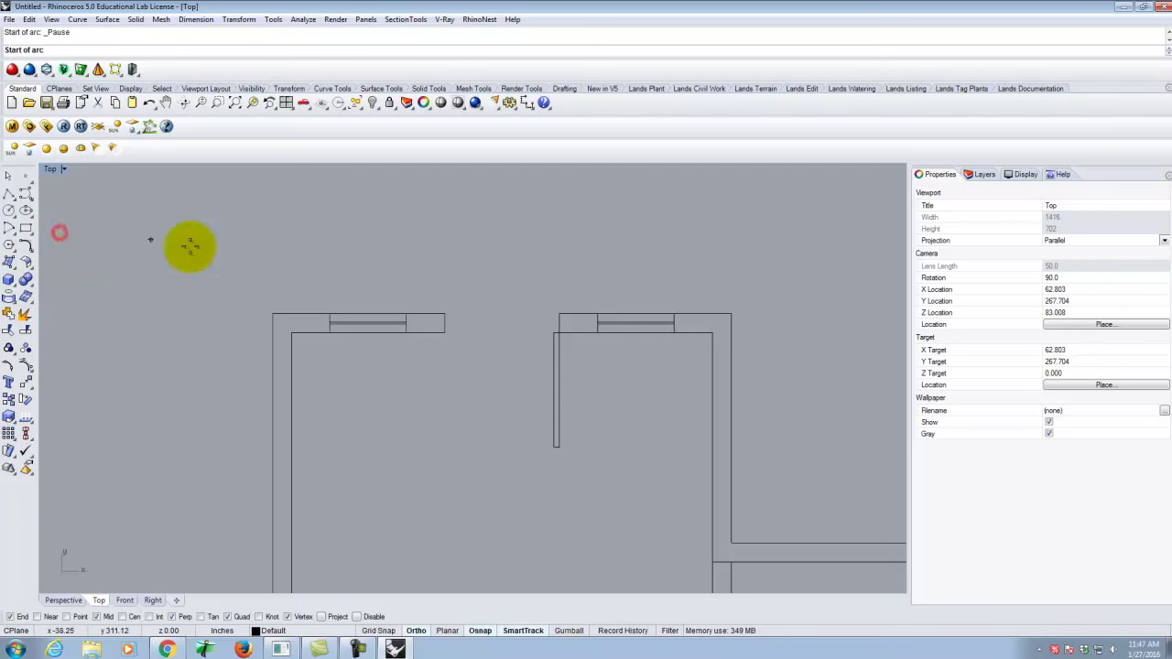
pyautogui.click(554, 448)
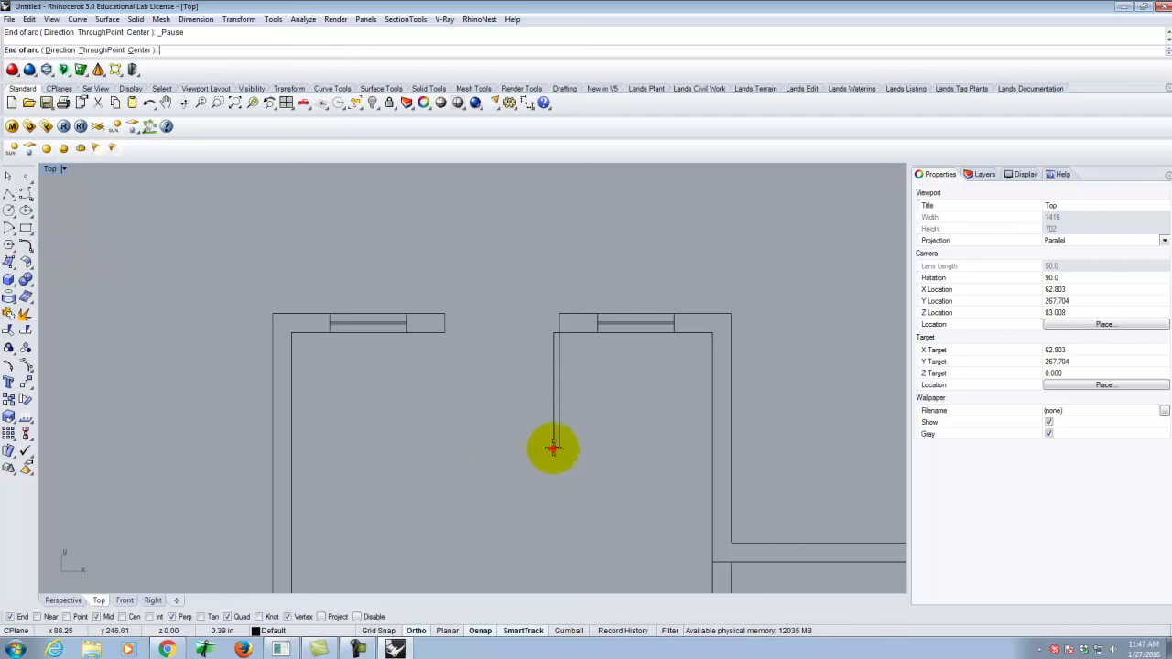
pyautogui.click(444, 339)
pyautogui.click(425, 418)
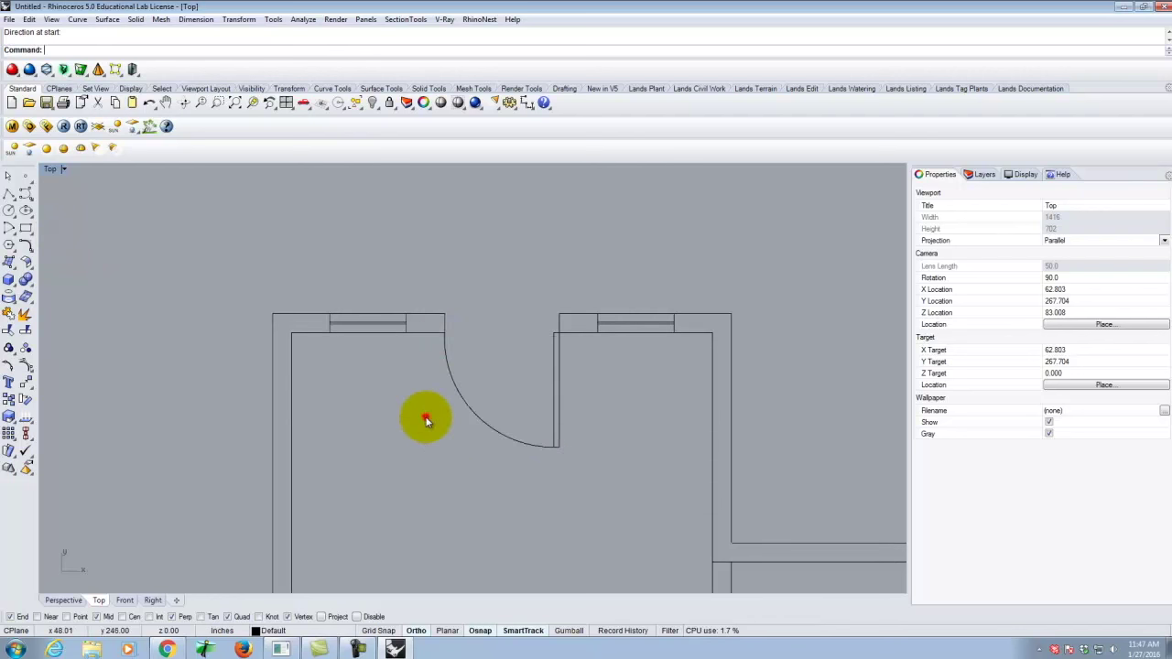
pyautogui.scroll(-4, 512, 340)
pyautogui.scroll(-3, 508, 314)
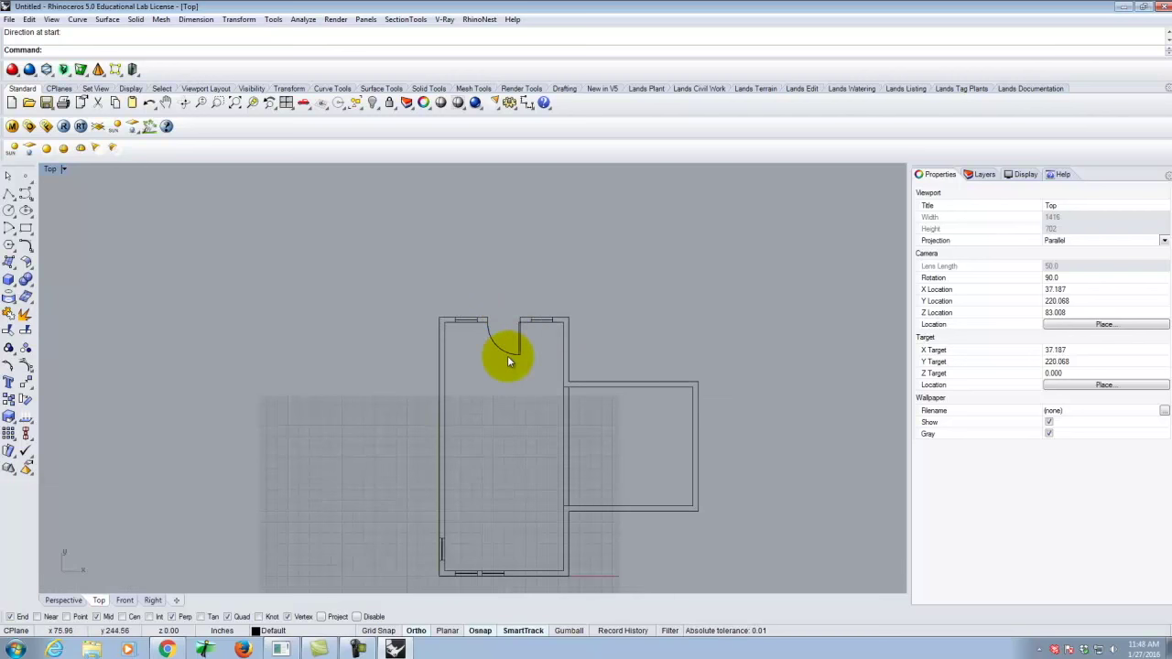
pyautogui.scroll(3, 544, 348)
pyautogui.scroll(-3, 531, 489)
pyautogui.scroll(4, 556, 489)
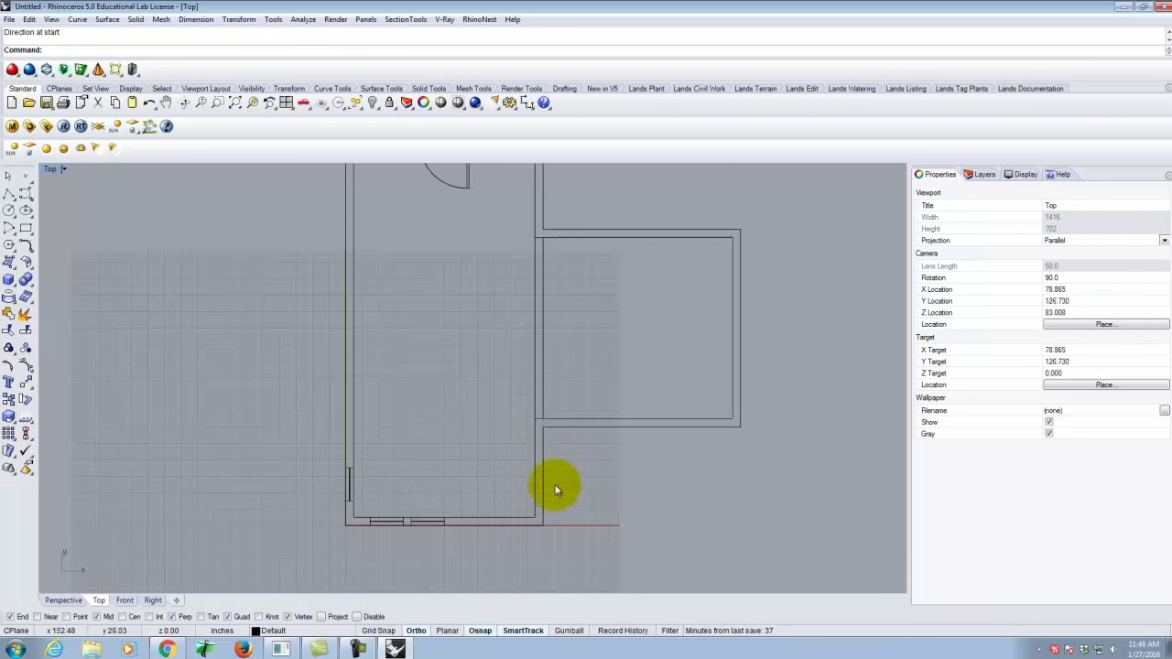
pyautogui.scroll(3, 535, 444)
pyautogui.scroll(-1, 540, 427)
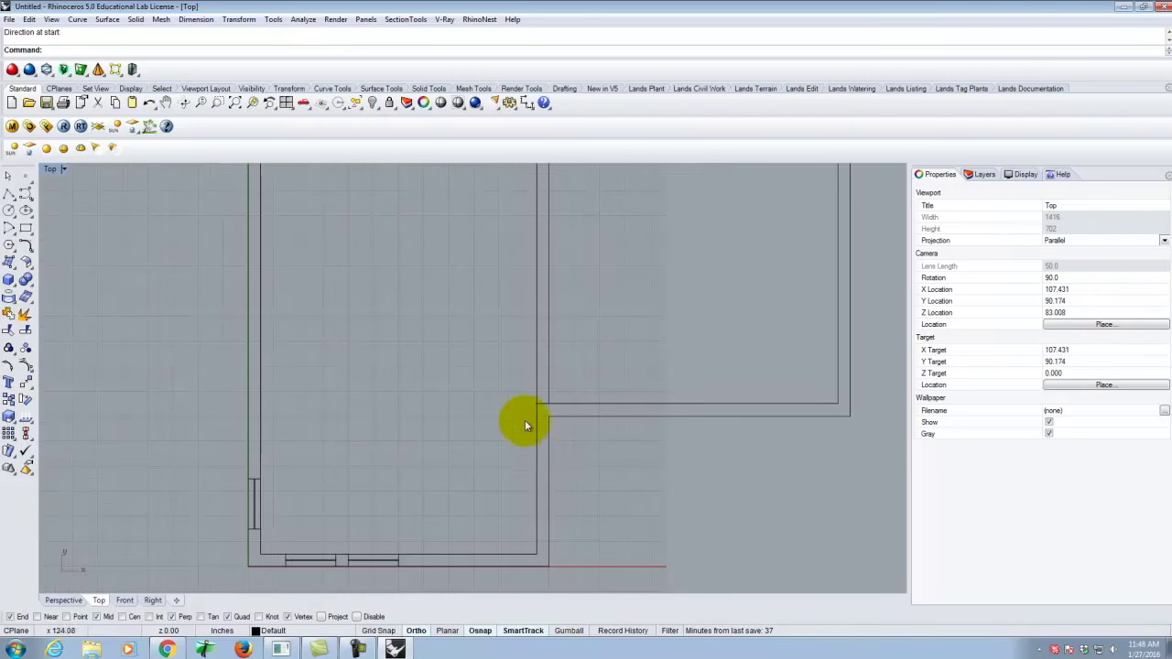
pyautogui.scroll(-1, 531, 449)
pyautogui.scroll(2, 538, 421)
# Cancel a stray polyline command after a mistyped offset attempt.
pyautogui.click(11, 194)
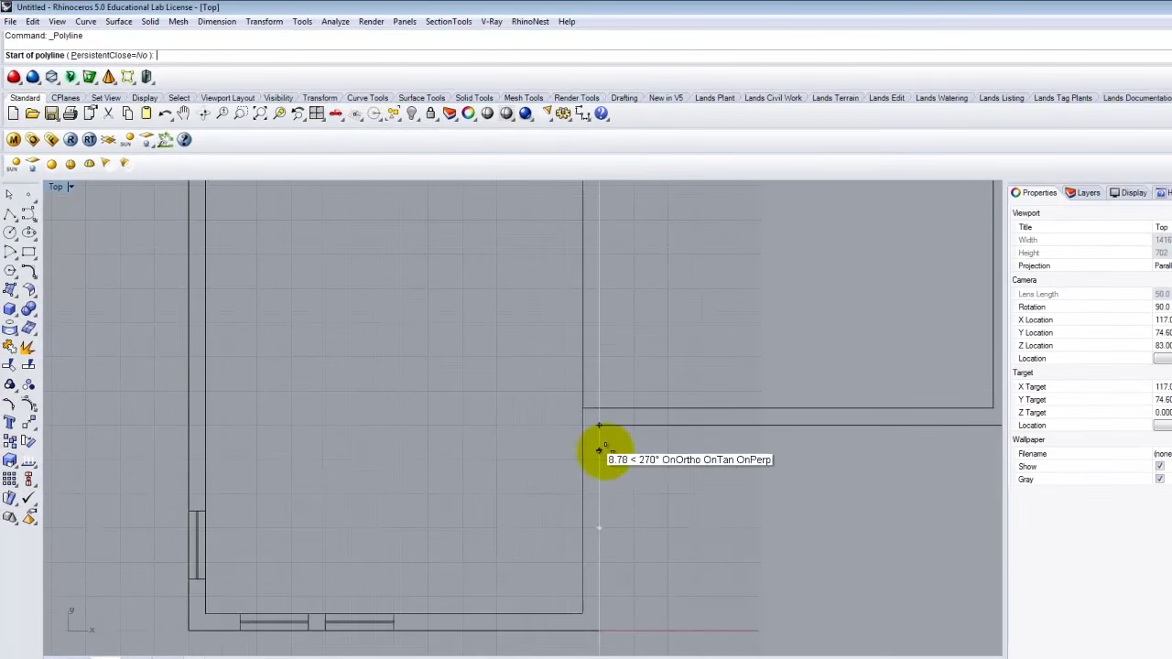
pyautogui.write('1')
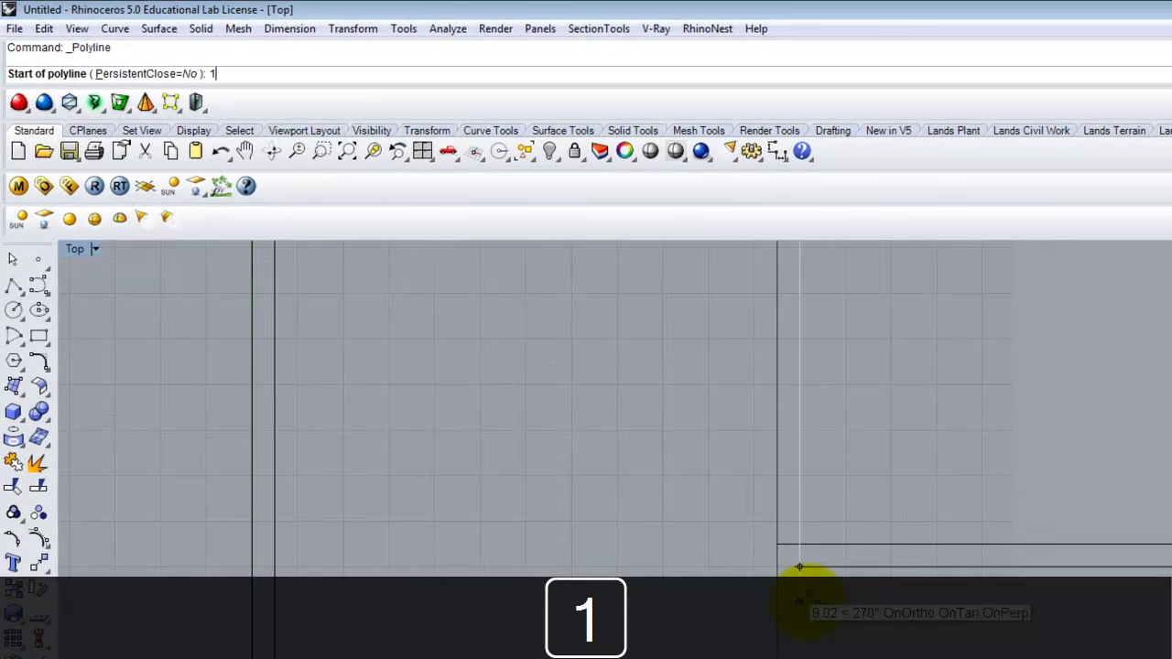
pyautogui.press('Return')
pyautogui.press('Return')
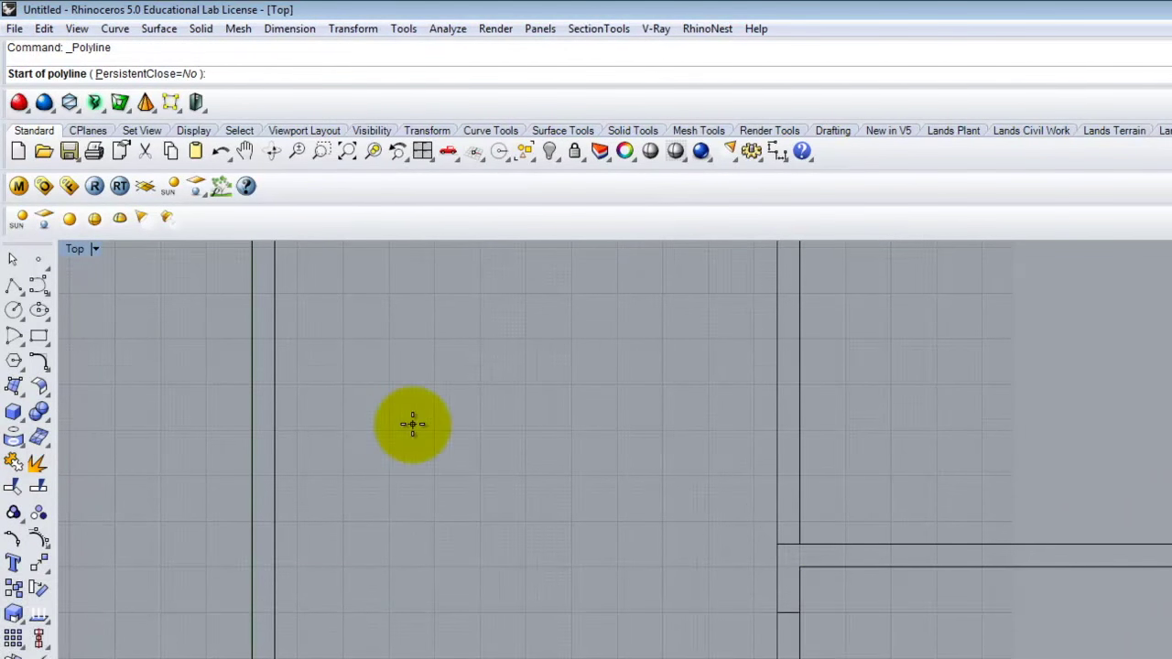
pyautogui.write('offset')
pyautogui.press('Return')
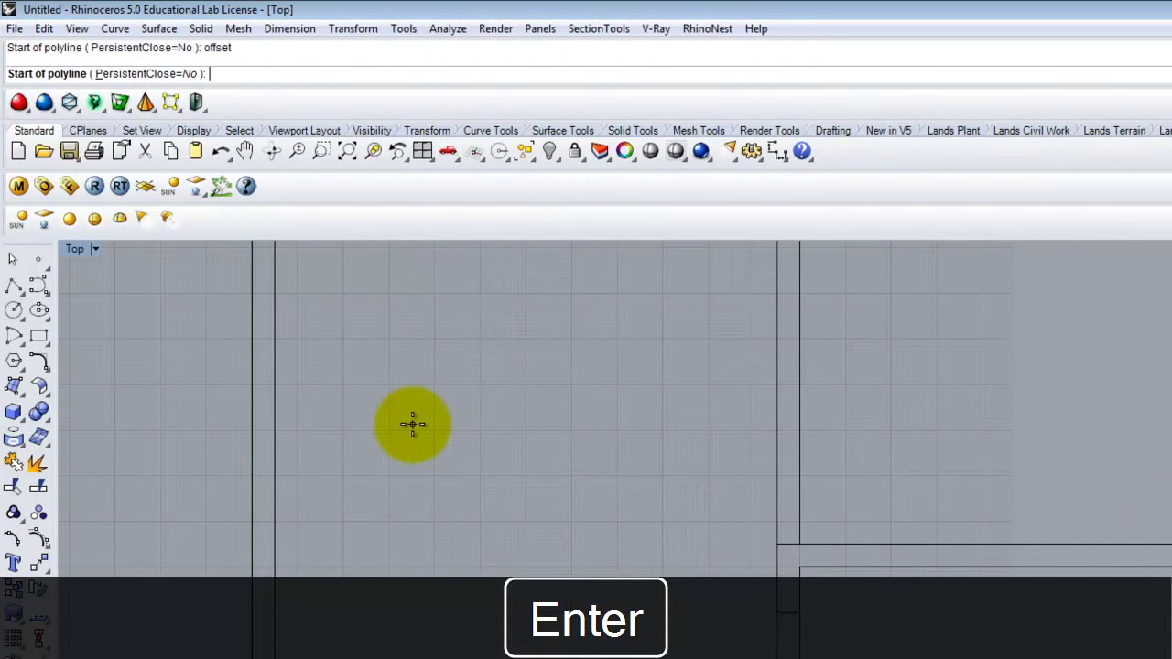
pyautogui.press('Escape')
# Offset the lower vertical wall line by 3 feet to the chosen side.
pyautogui.write('Offset')
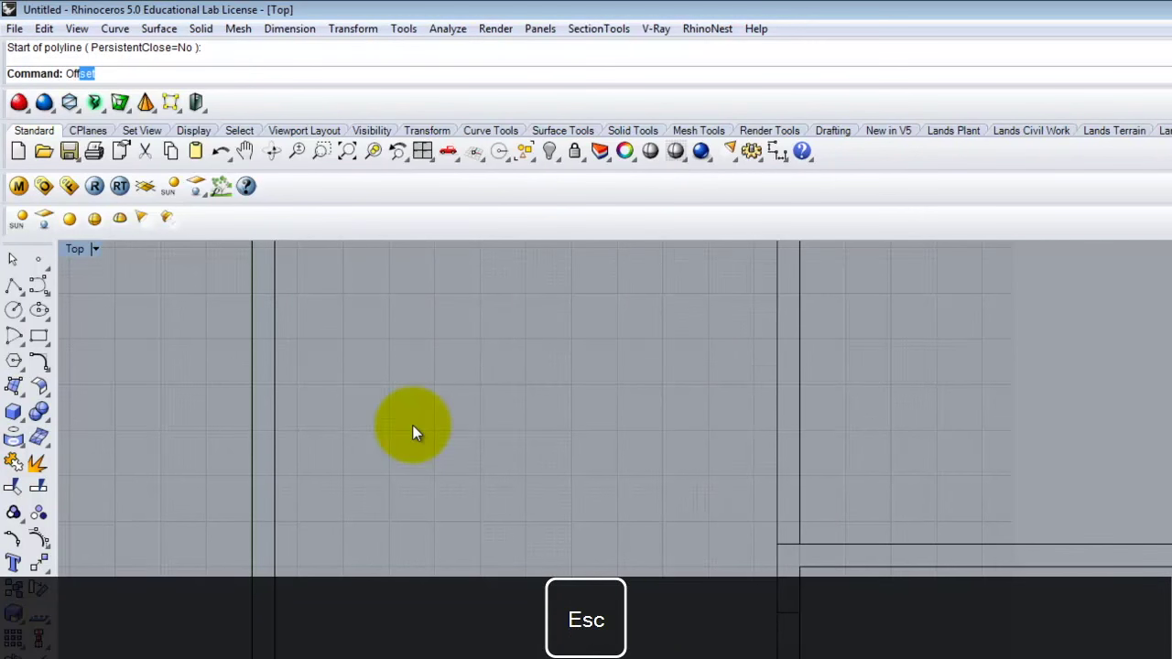
pyautogui.press('Return')
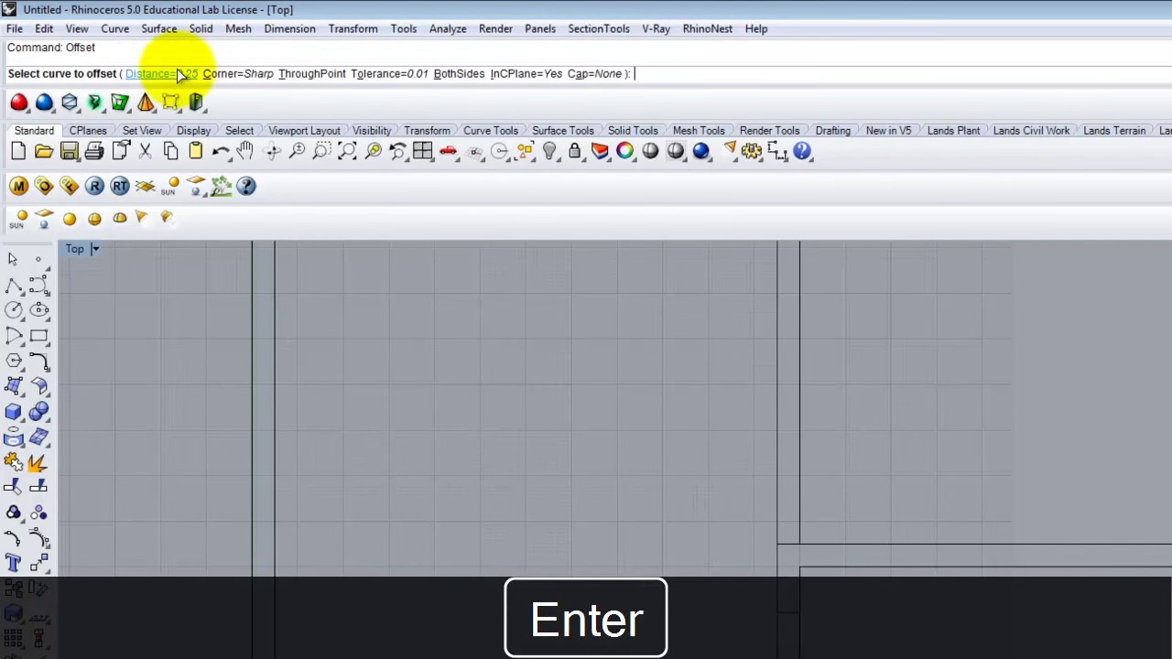
pyautogui.click(176, 72)
pyautogui.write('3')
pyautogui.press('Return')
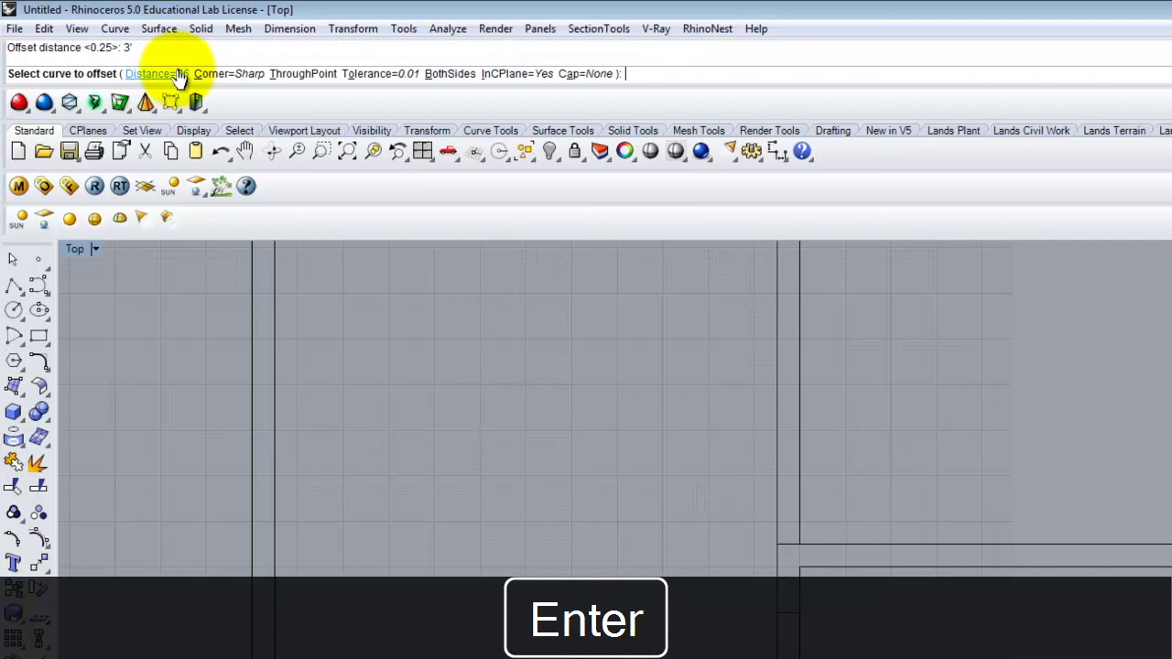
pyautogui.click(798, 615)
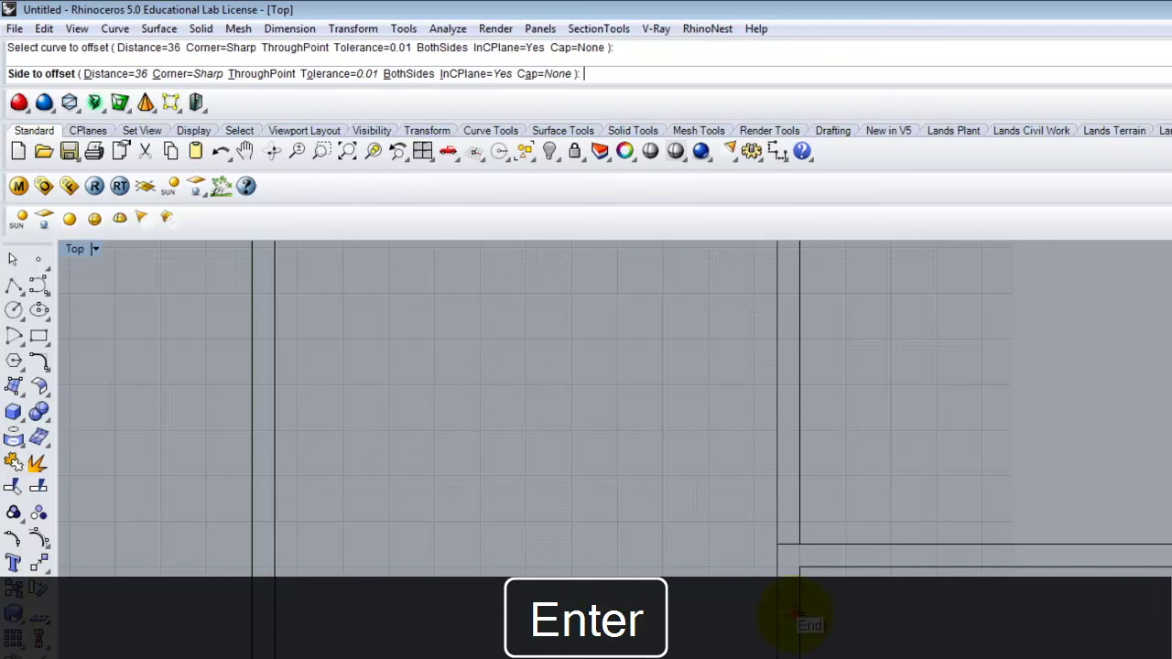
pyautogui.click(810, 626)
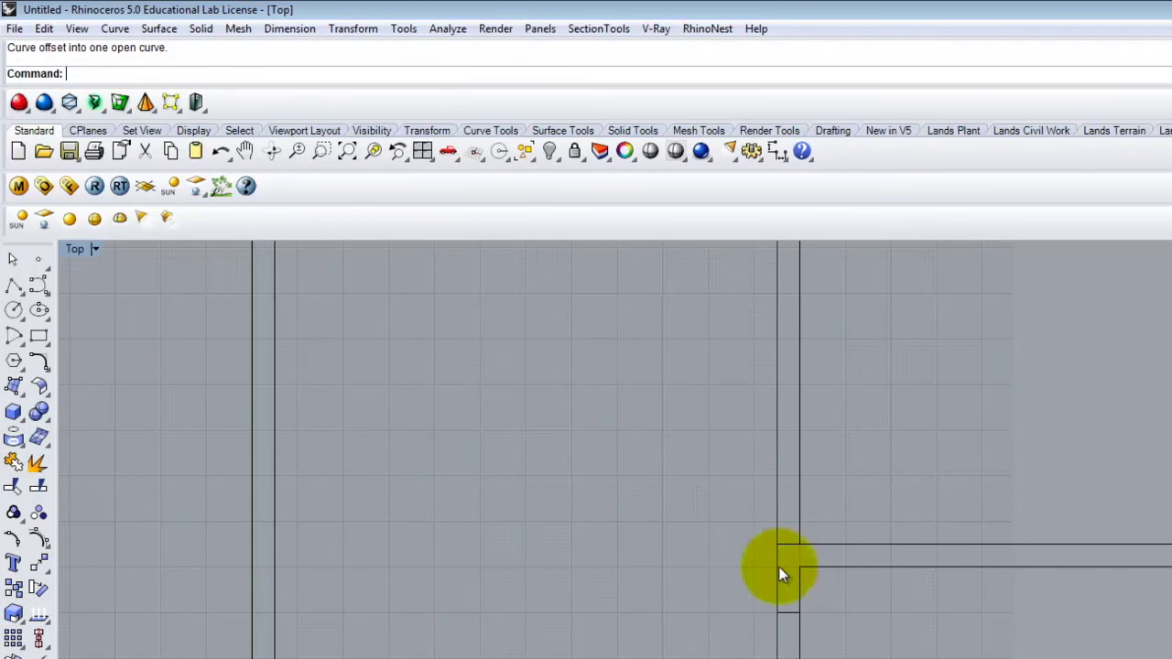
# Trim the wall segment between the short cutter lines, undoing the mistaken trims.
pyautogui.click(44, 28)
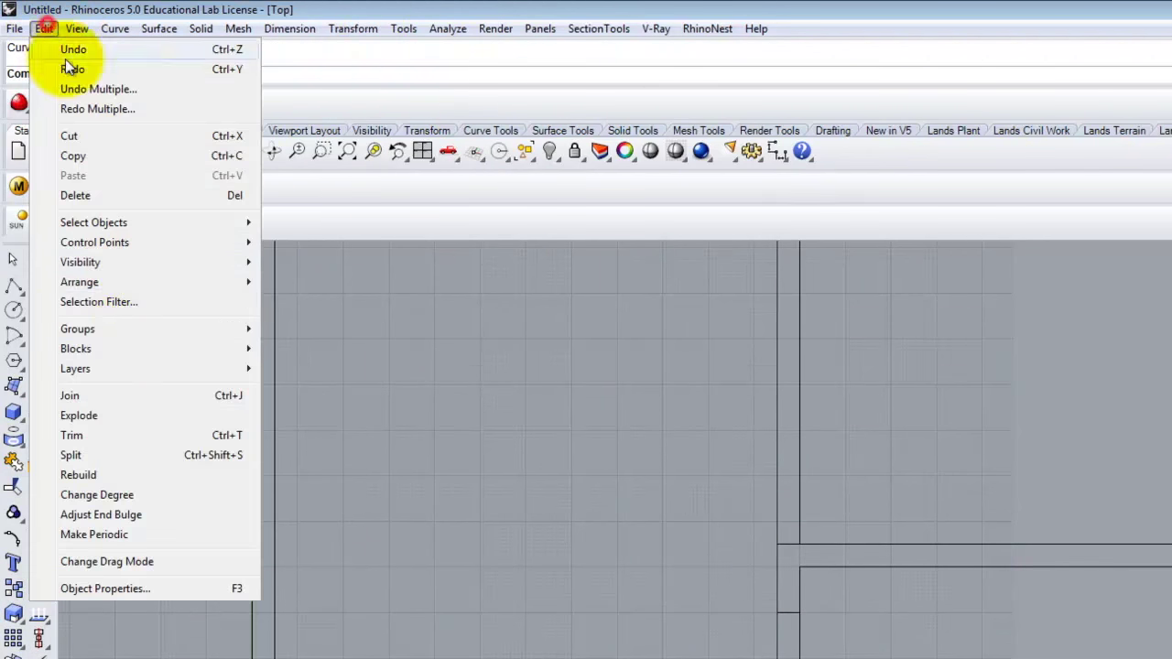
pyautogui.click(109, 437)
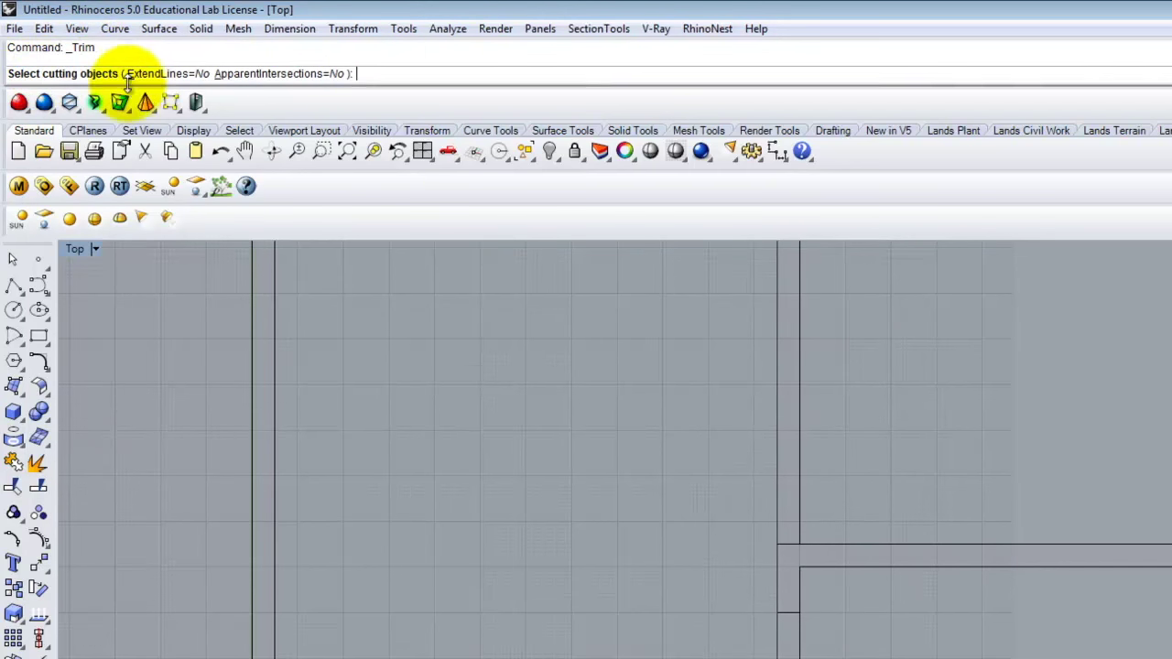
pyautogui.click(793, 613)
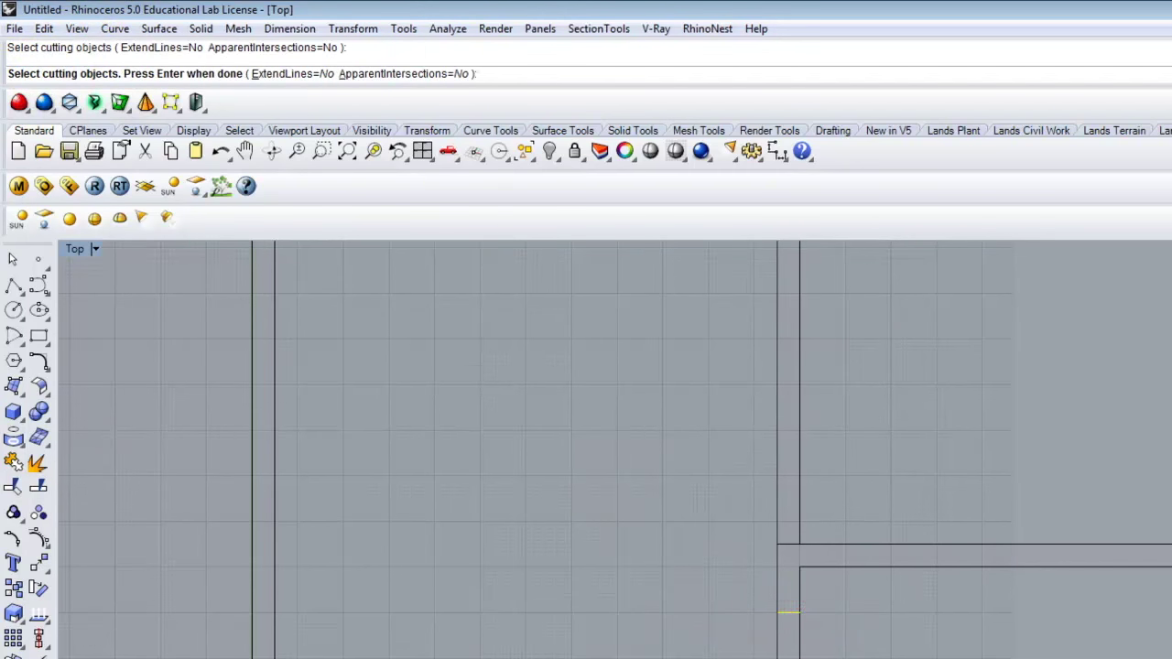
pyautogui.press('Return')
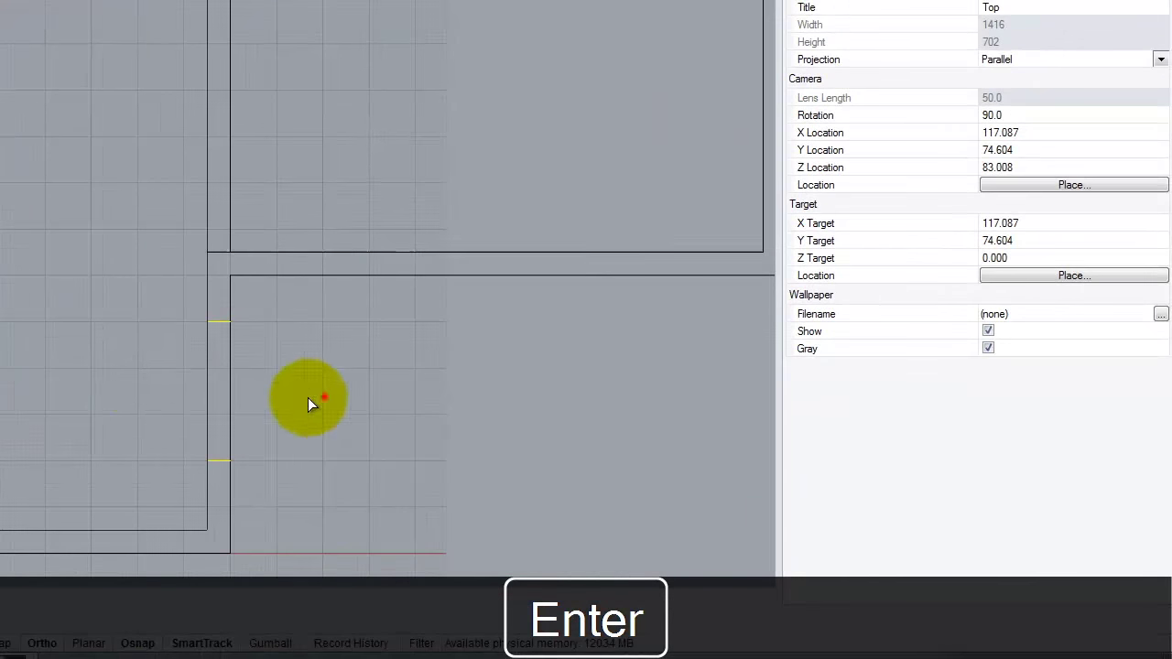
pyautogui.click(207, 389)
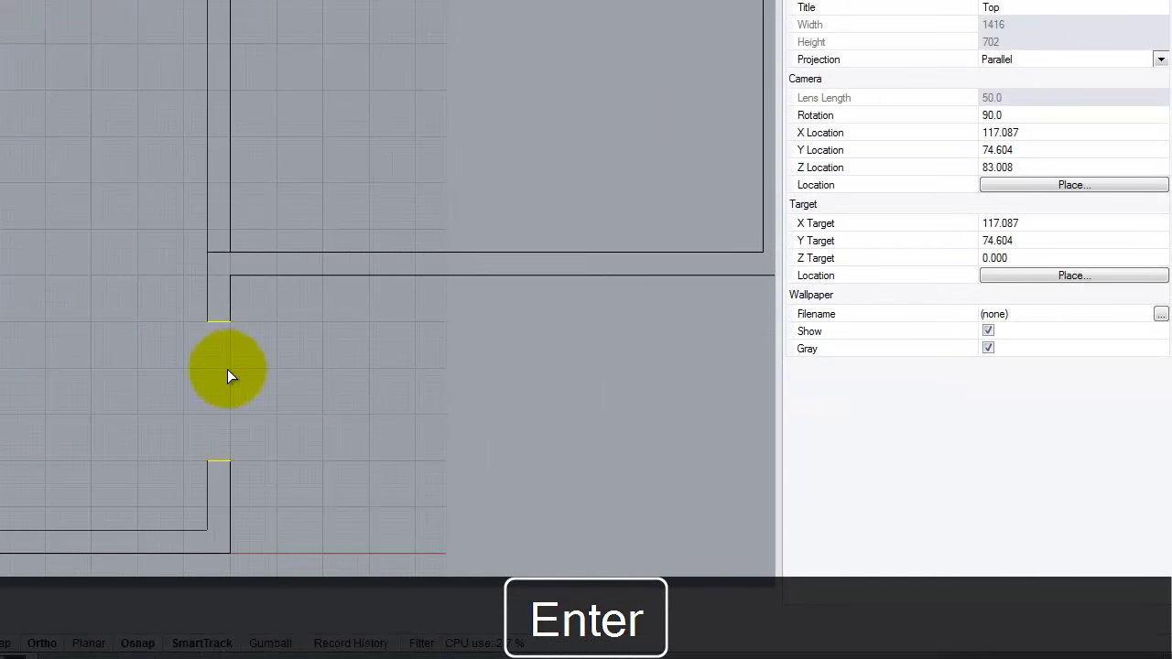
pyautogui.hotkey('ctrl', 'z')
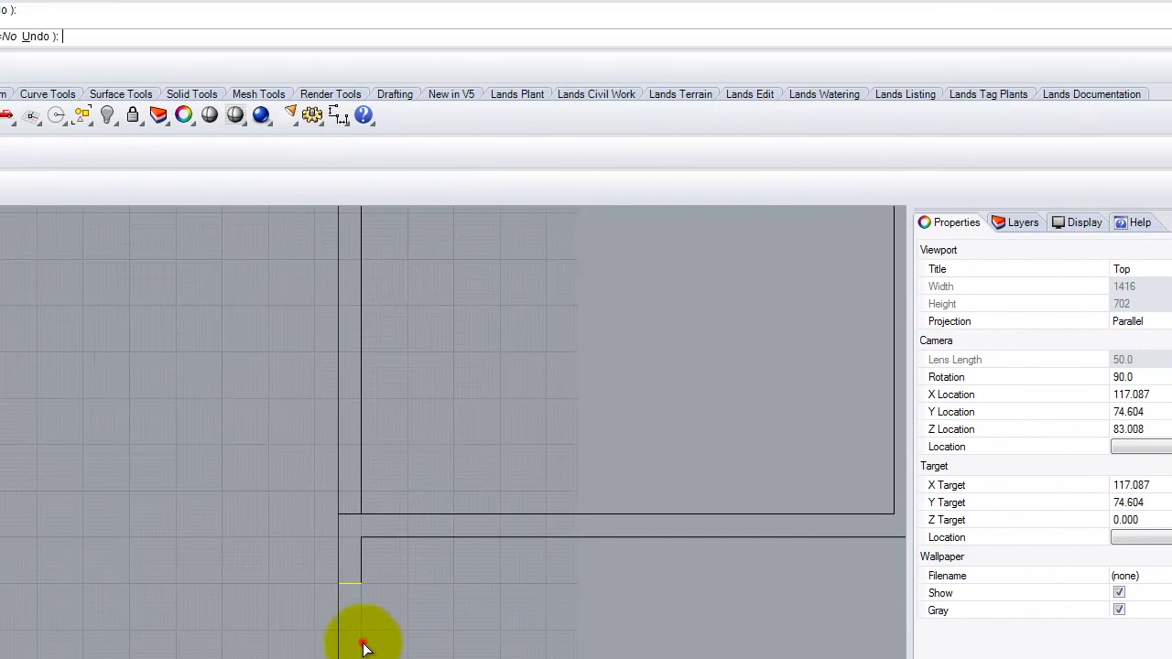
pyautogui.click(216, 385)
pyautogui.hotkey('ctrl', 'z')
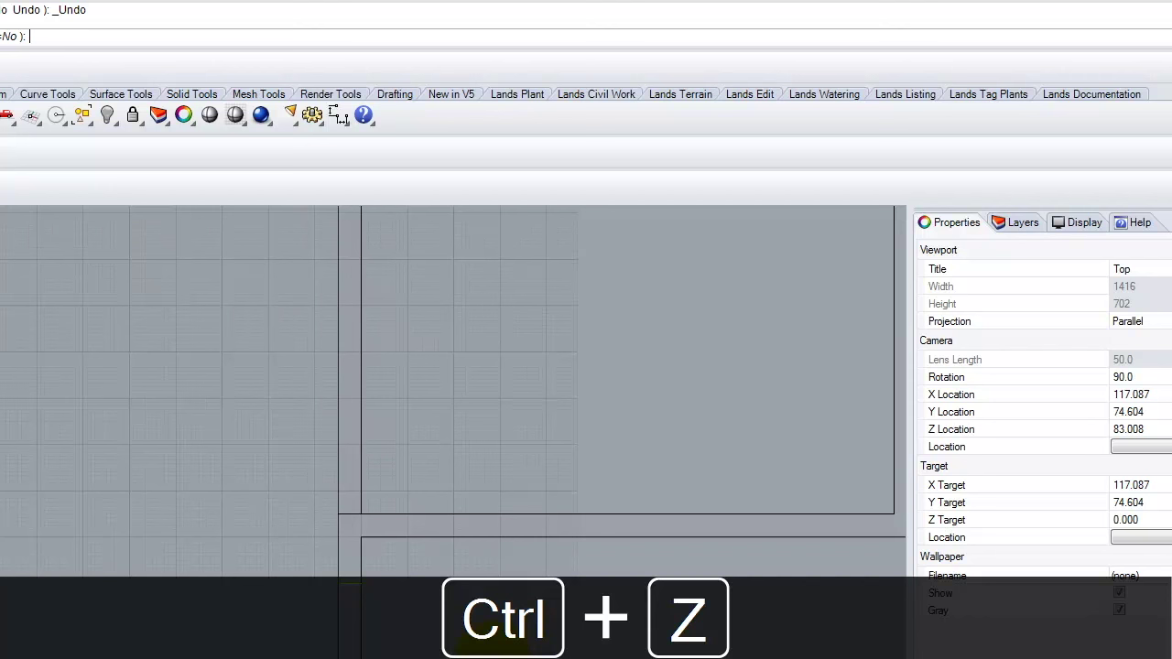
pyautogui.hotkey('ctrl', 'z')
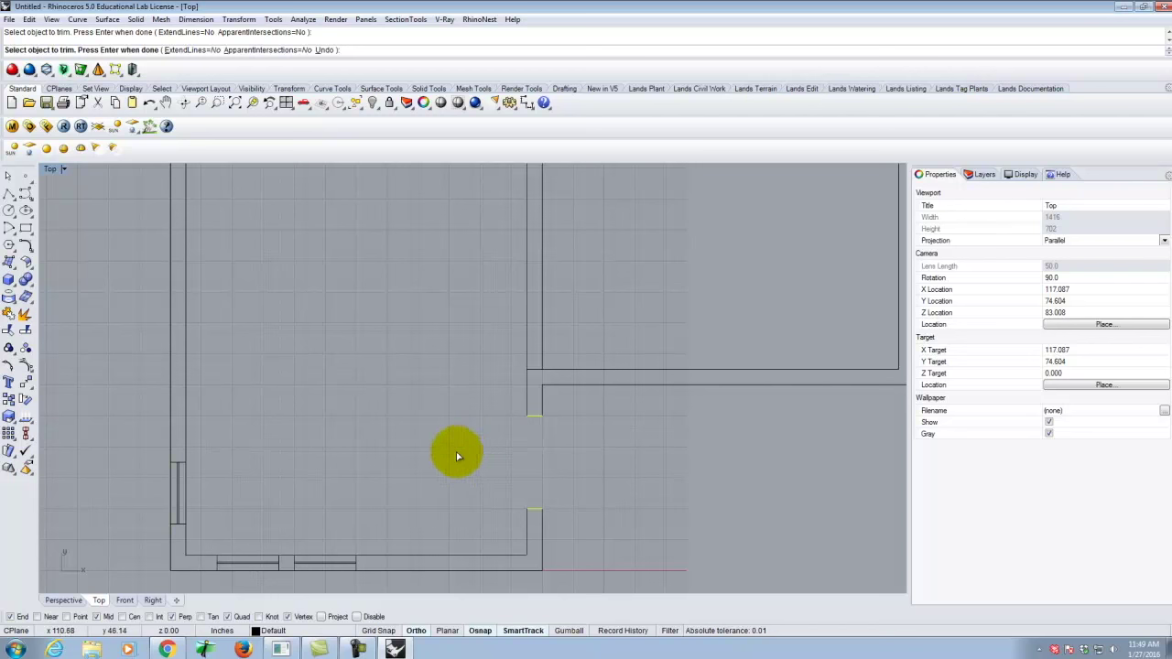
pyautogui.press('Return')
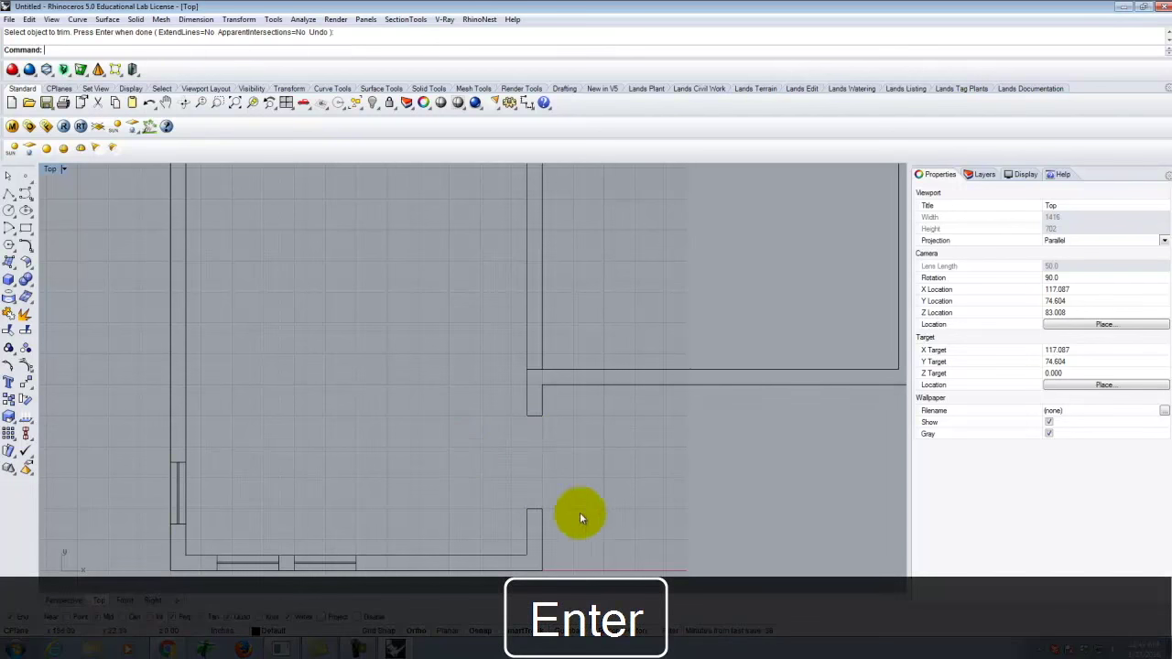
# Window-select the wall curves around the opening and join them into two closed outlines.
pyautogui.scroll(-2, 441, 377)
pyautogui.scroll(2, 564, 473)
pyautogui.moveTo(555, 483); pyautogui.dragTo(400, 377)
pyautogui.write('Join')
pyautogui.press('Return')
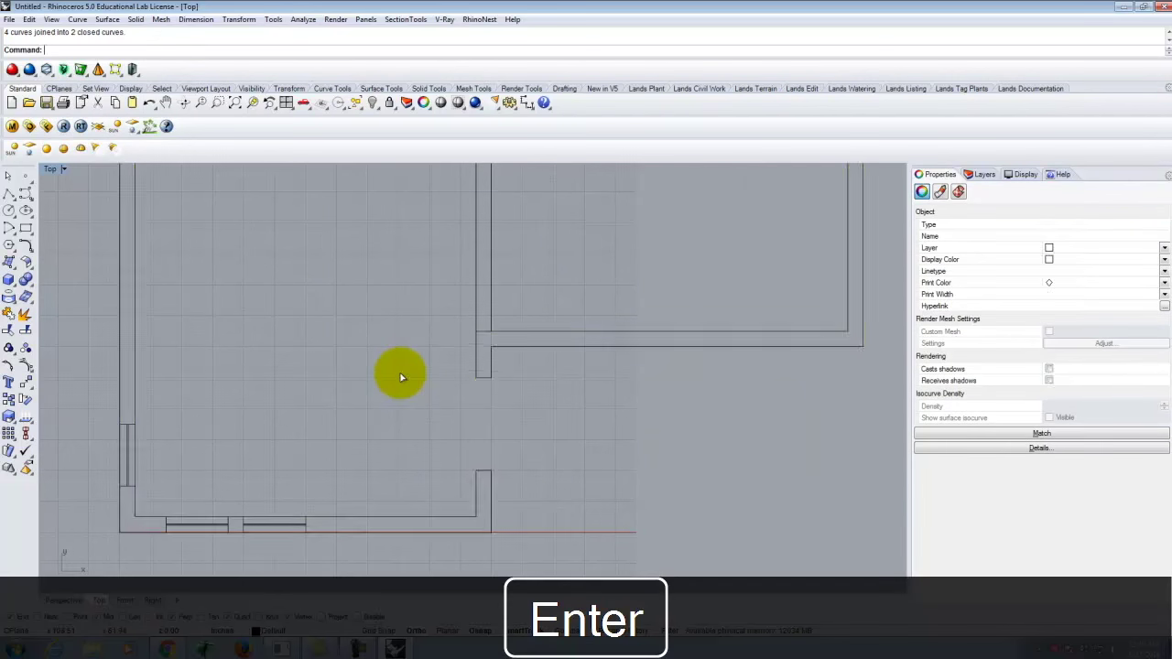
# Select the top wall's door swing arc and door leaf.
pyautogui.scroll(-4, 556, 476)
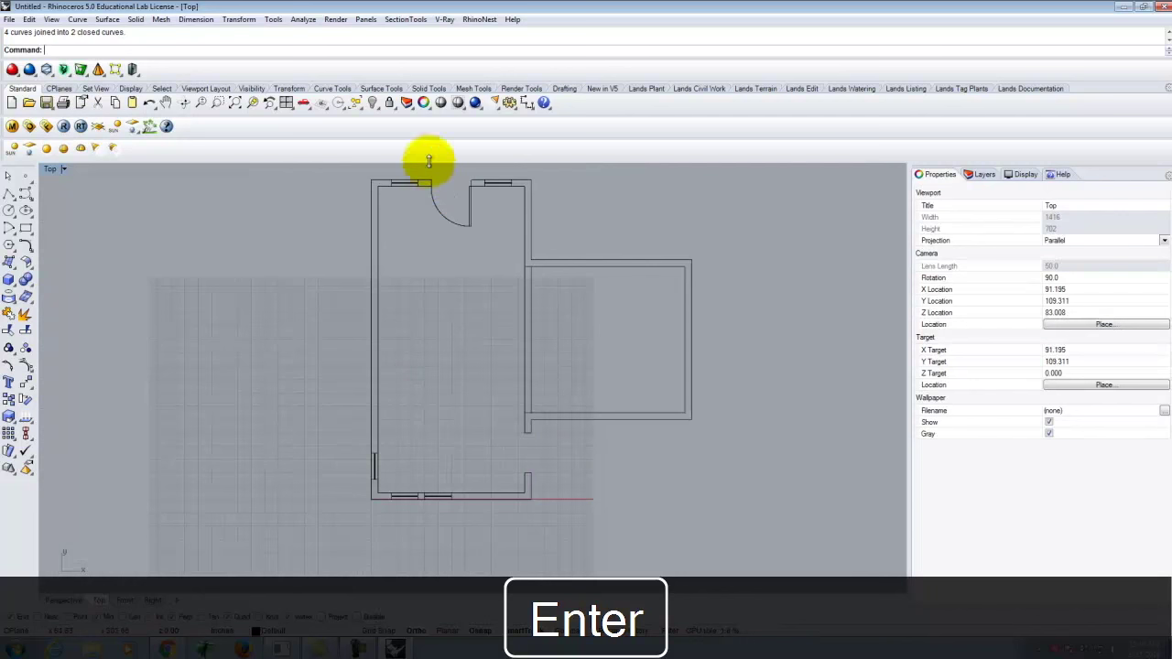
pyautogui.scroll(1, 450, 202)
pyautogui.click(479, 232)
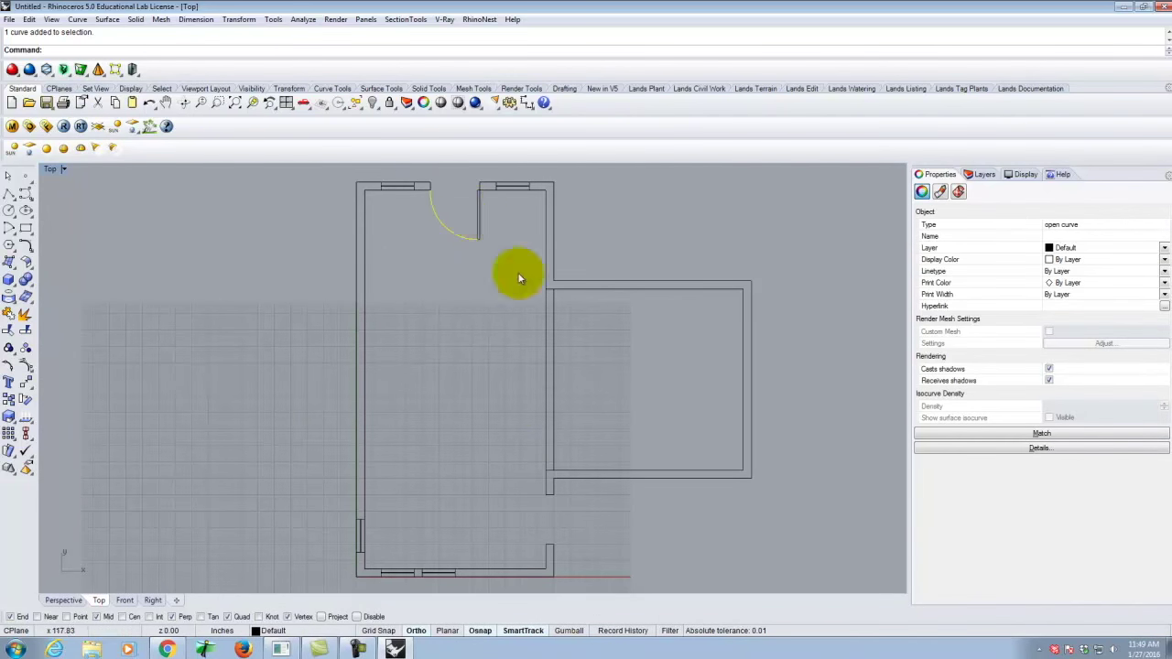
pyautogui.scroll(-3, 523, 275)
pyautogui.scroll(6, 502, 308)
pyautogui.moveTo(631, 427); pyautogui.dragTo(482, 366)
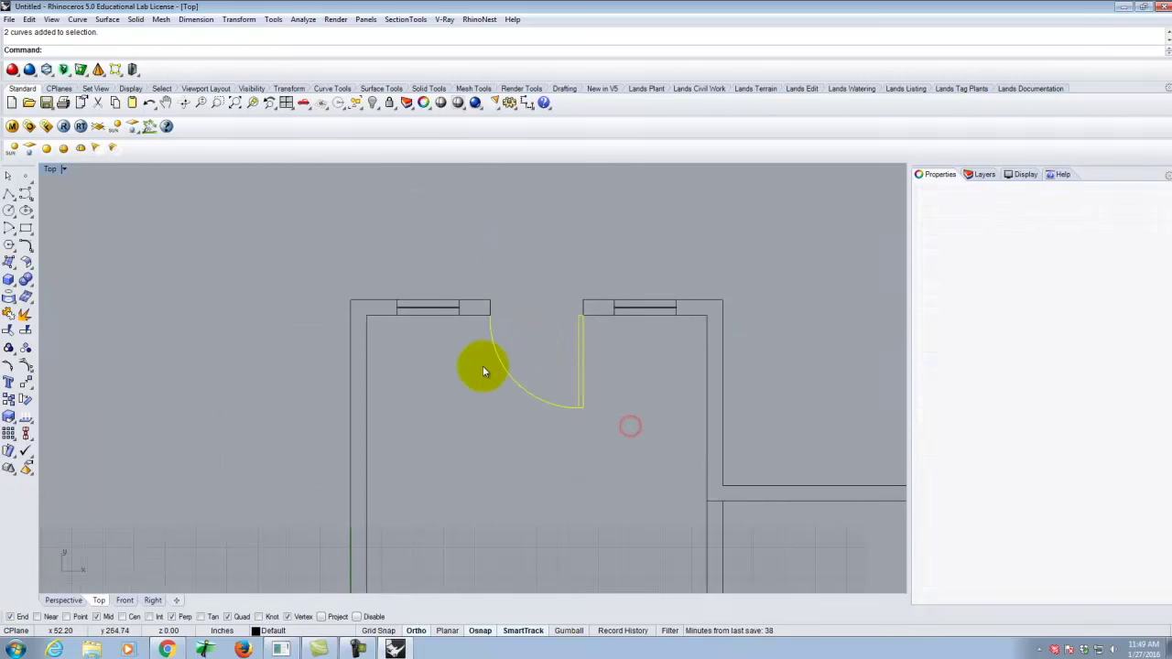
pyautogui.click(651, 435)
pyautogui.moveTo(644, 450); pyautogui.dragTo(531, 375)
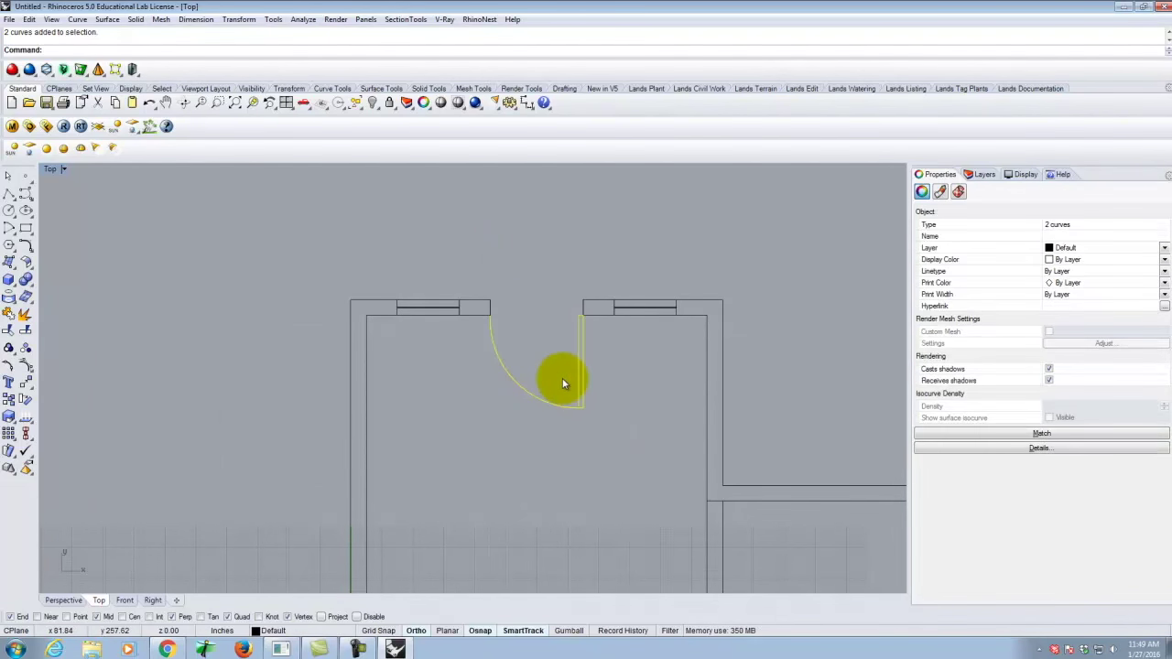
# Copy the door arc and leaf from the door's end point to the new lower opening's corner.
pyautogui.click(236, 20)
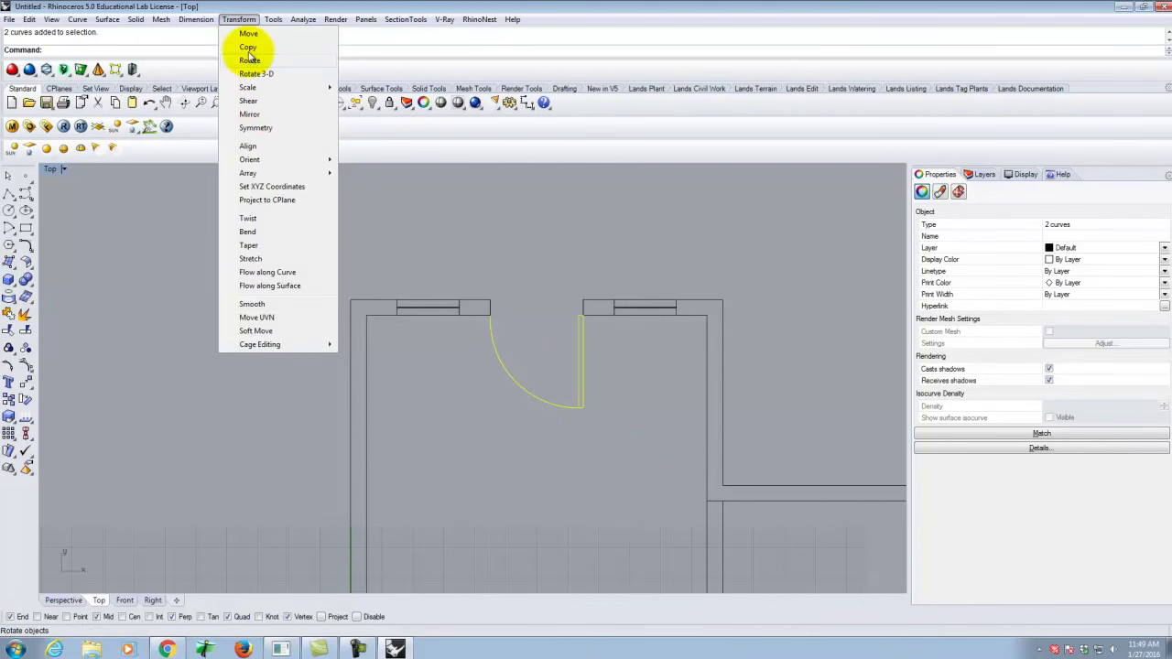
pyautogui.click(247, 46)
pyautogui.scroll(4, 595, 298)
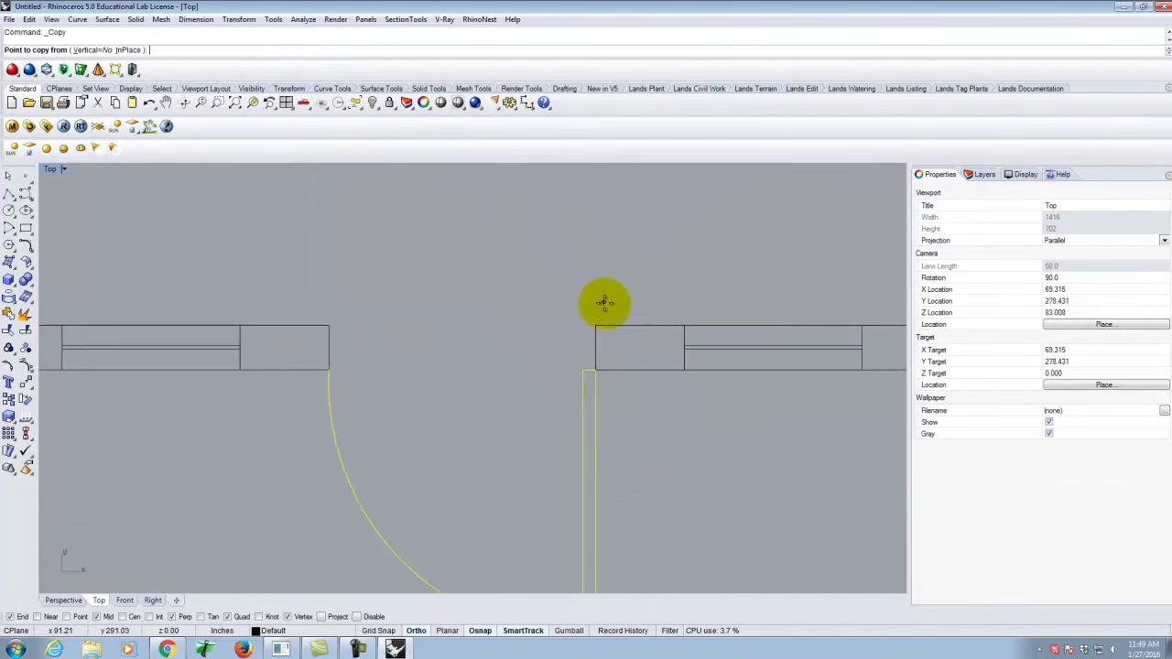
pyautogui.click(596, 370)
pyautogui.scroll(-5, 495, 238)
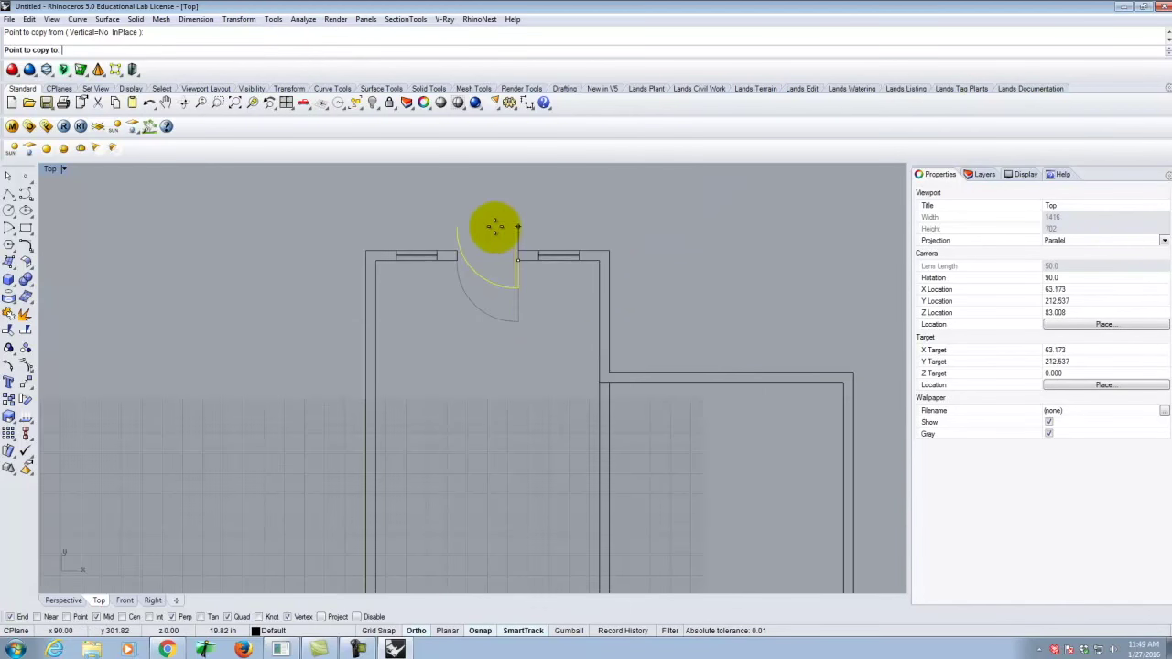
pyautogui.scroll(4, 552, 403)
pyautogui.click(521, 387)
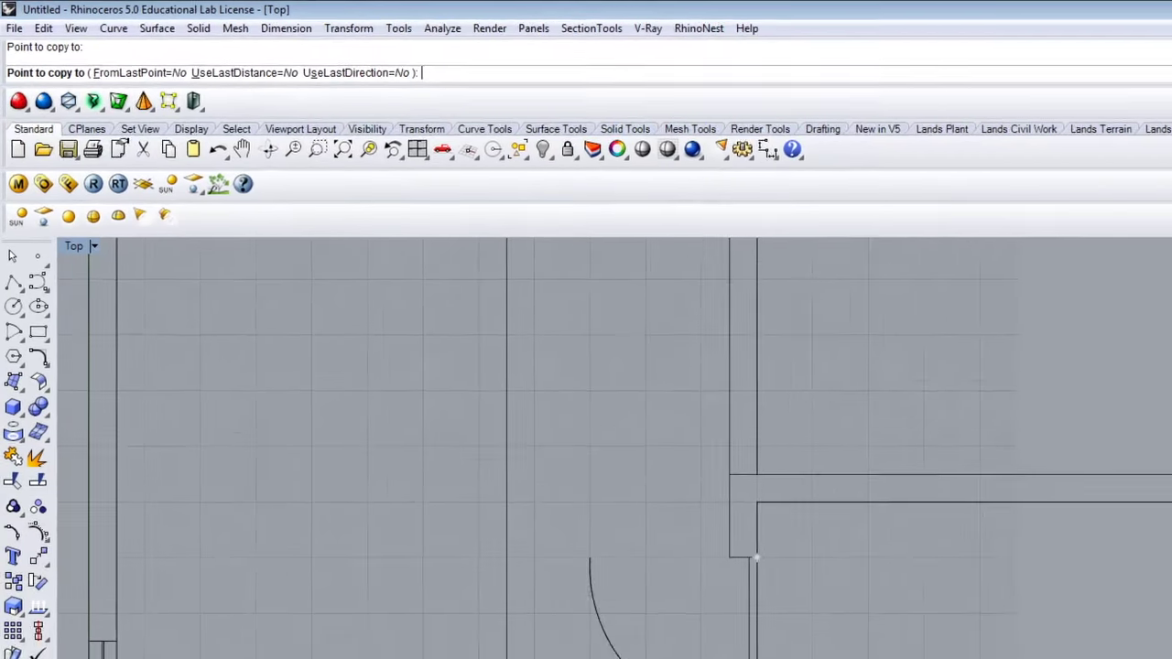
pyautogui.press('Return')
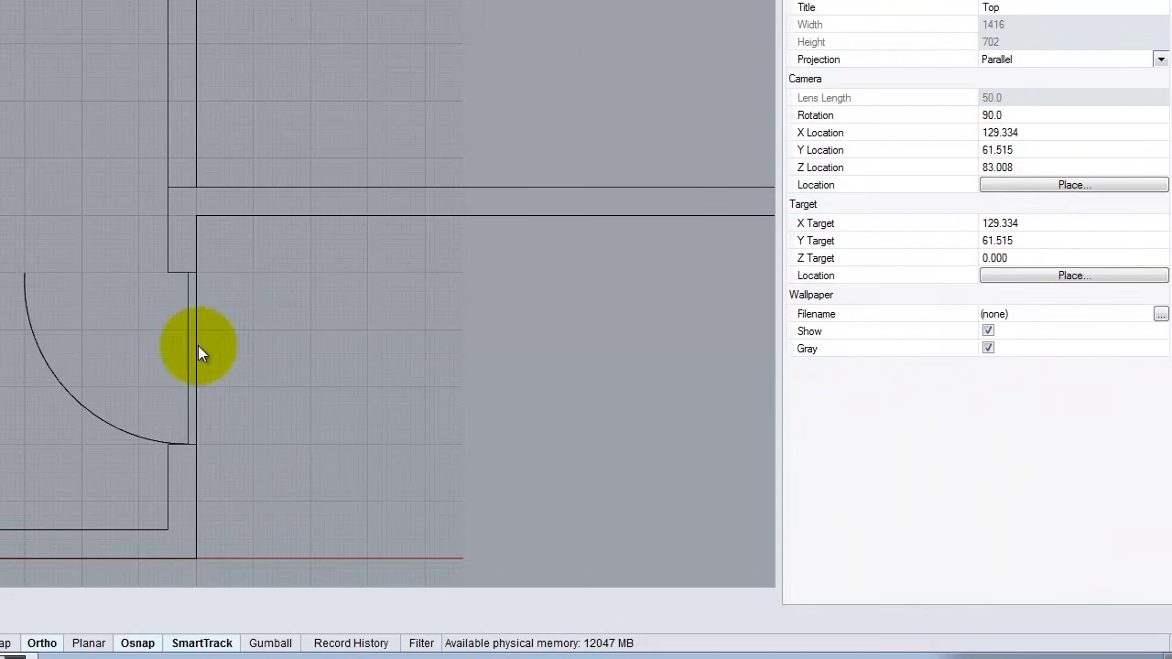
# Select the copied door arc together with the door-jamb rectangle.
pyautogui.click(779, 647)
pyautogui.click(73, 394)
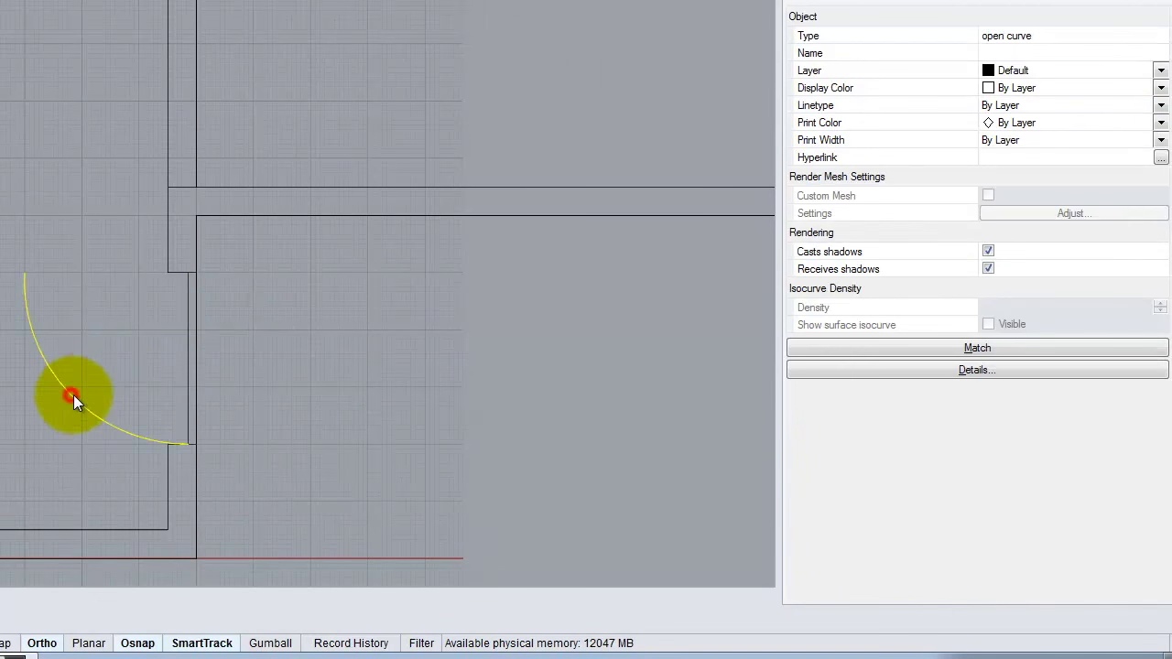
pyautogui.keyDown('shift'); pyautogui.click(190, 385); pyautogui.keyUp('shift')
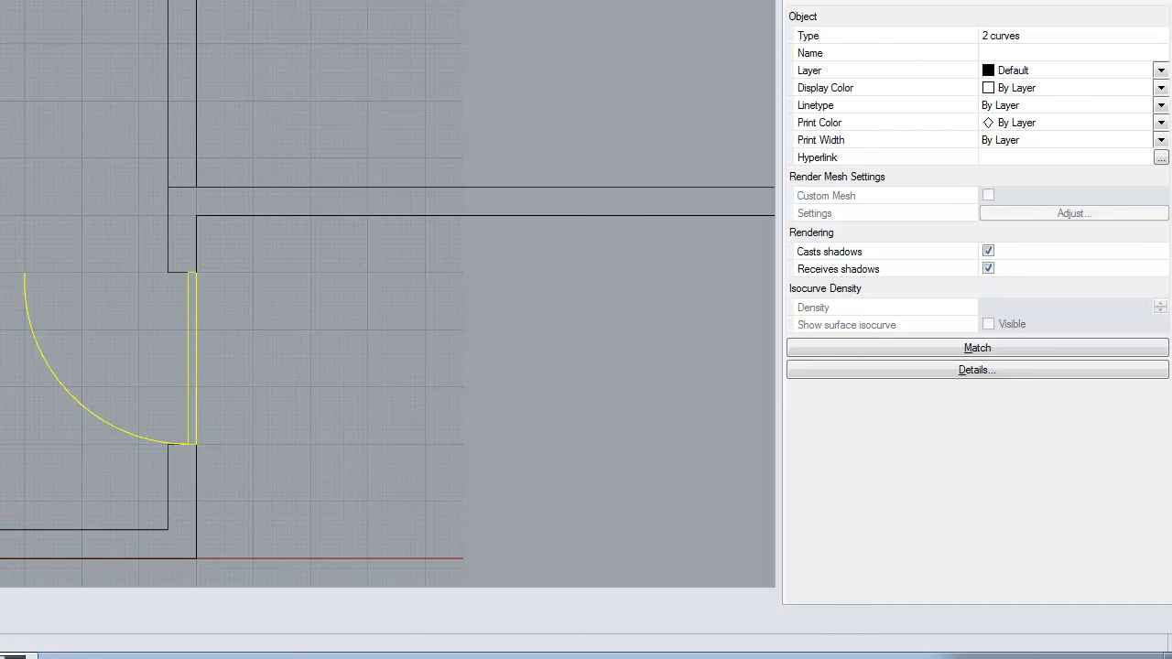
# Rotate the copied door 90 degrees in place using Ortho, then zoom out to the full plan.
pyautogui.click(238, 19)
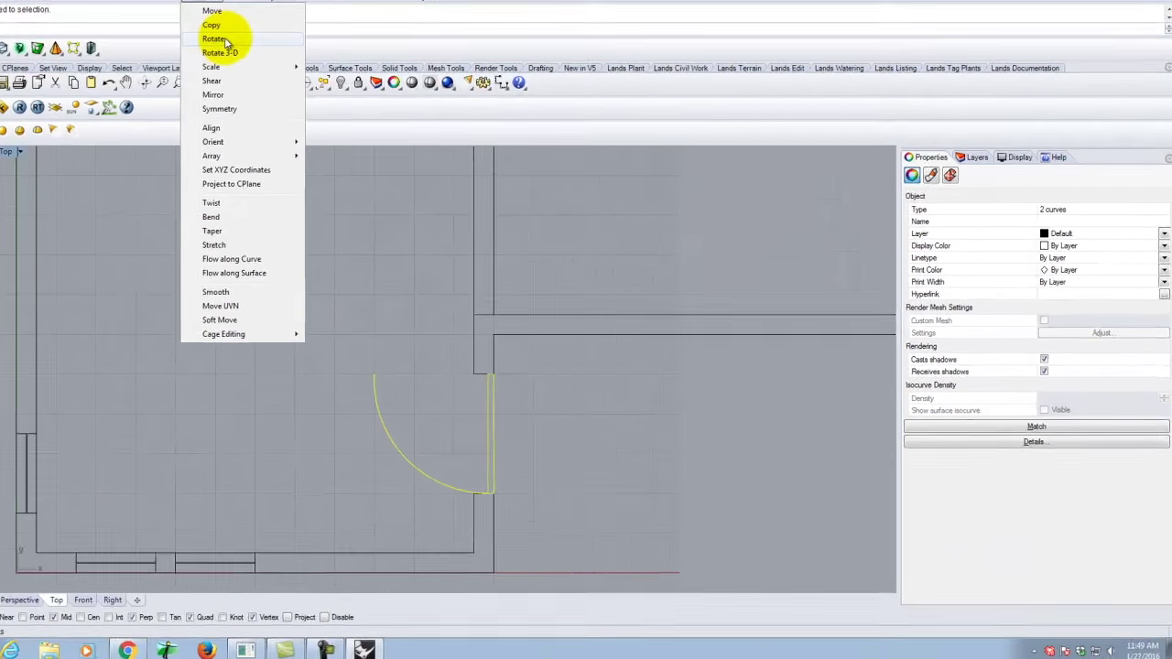
pyautogui.click(229, 45)
pyautogui.click(91, 48)
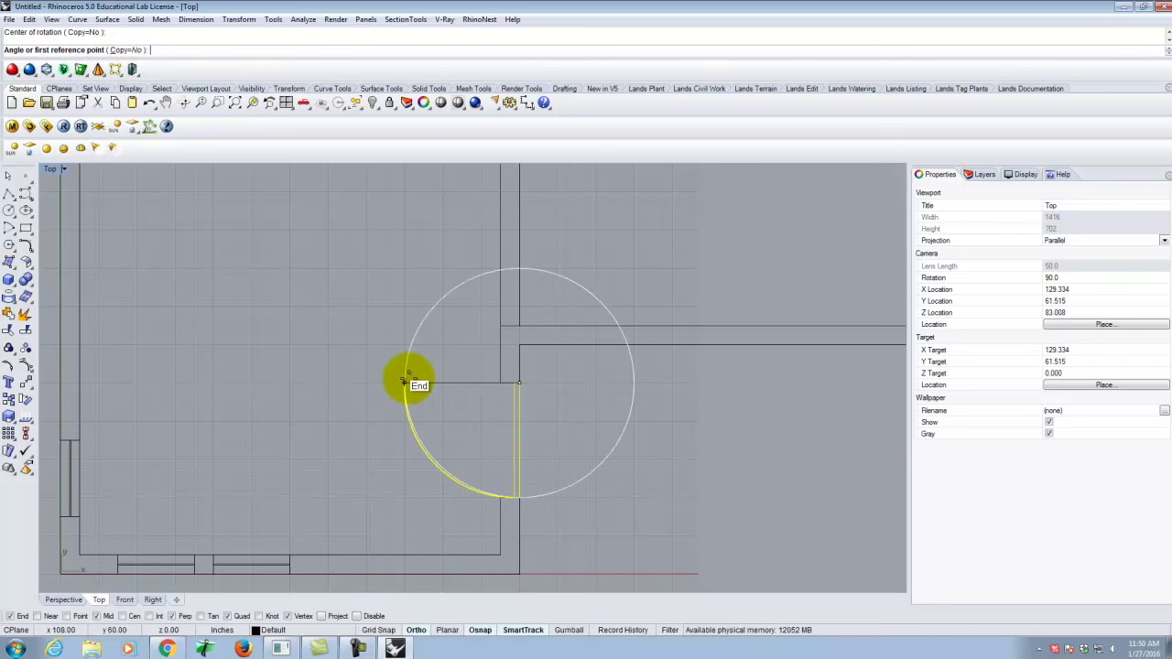
pyautogui.click(404, 382)
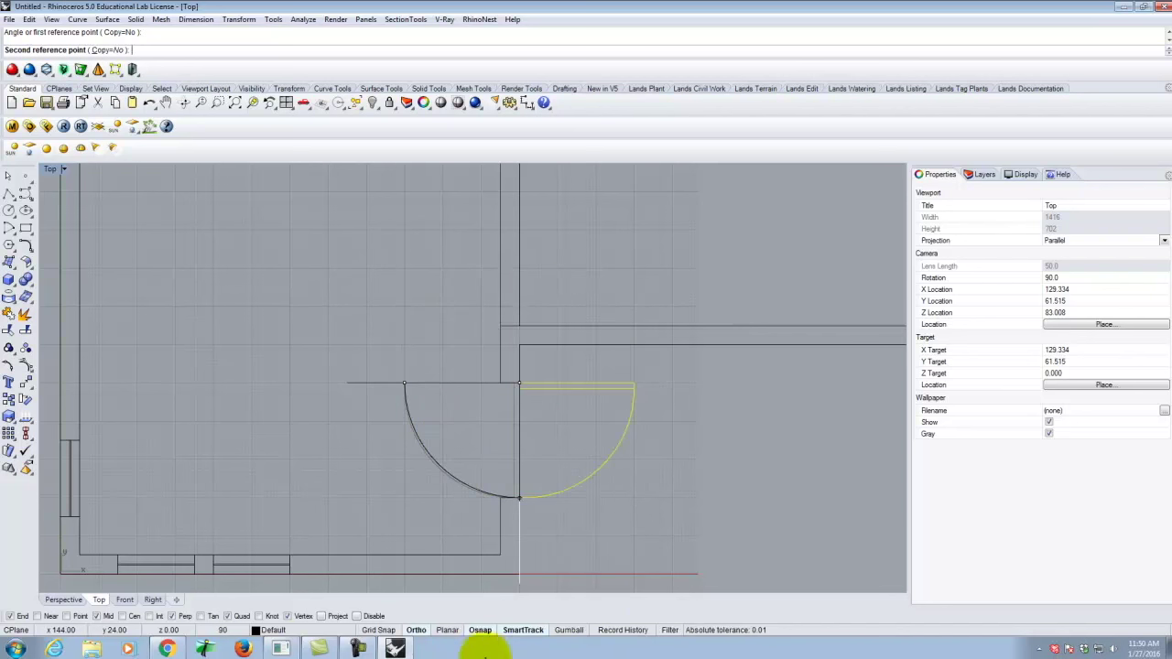
pyautogui.click(480, 630)
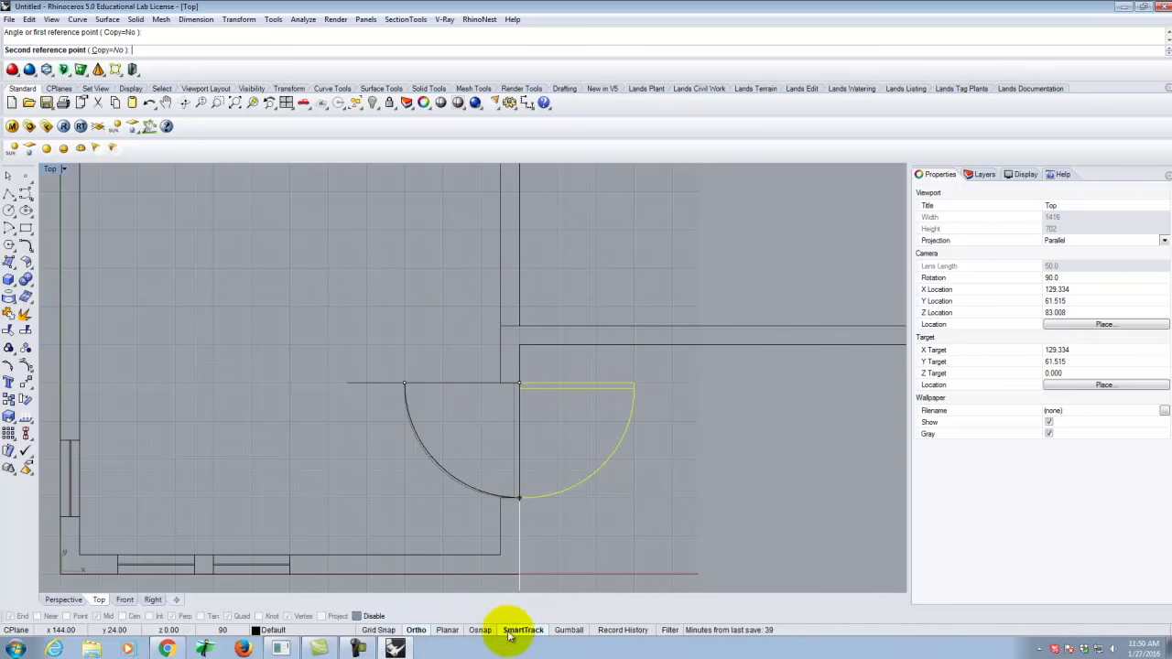
pyautogui.click(480, 630)
pyautogui.click(415, 629)
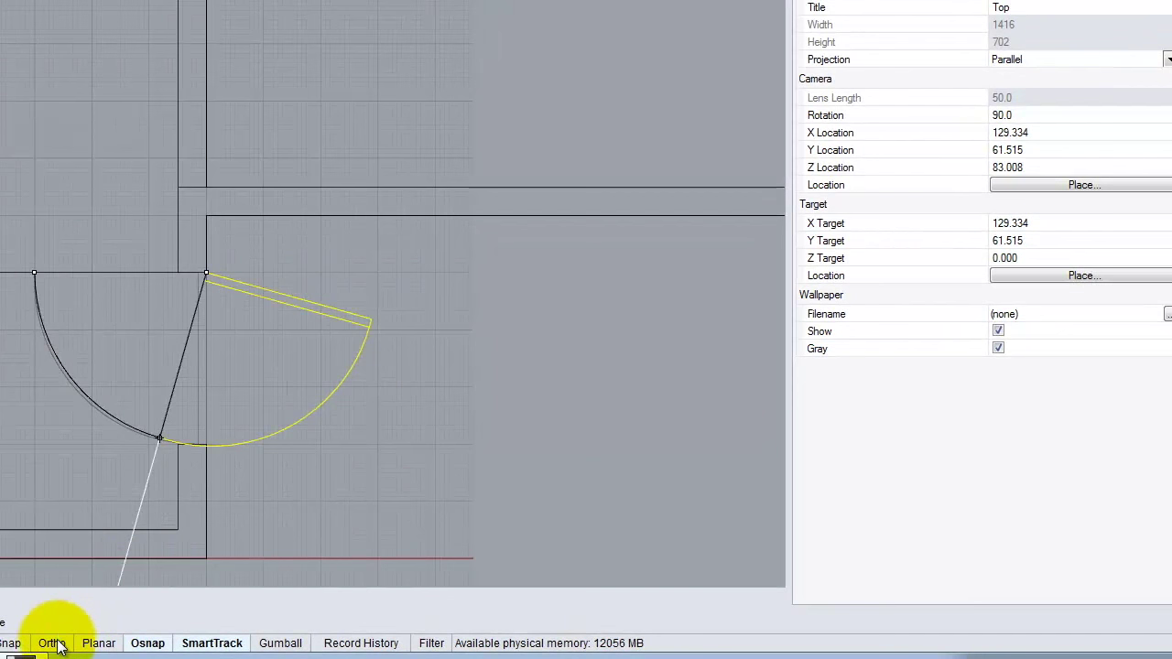
pyautogui.click(53, 644)
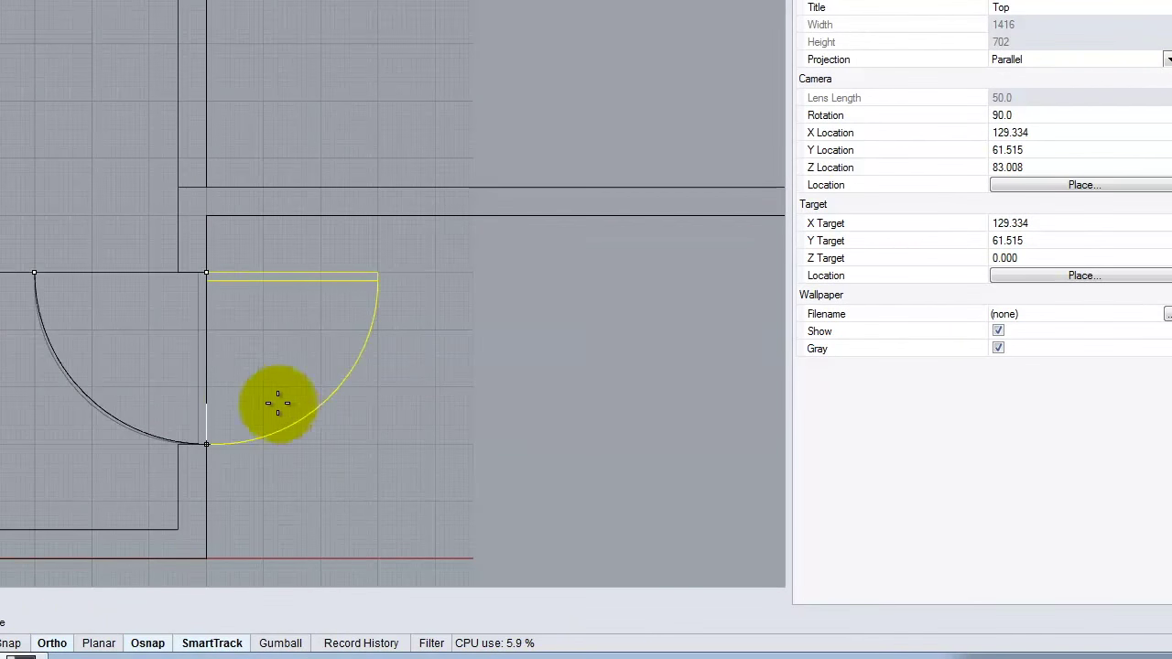
pyautogui.click(240, 398)
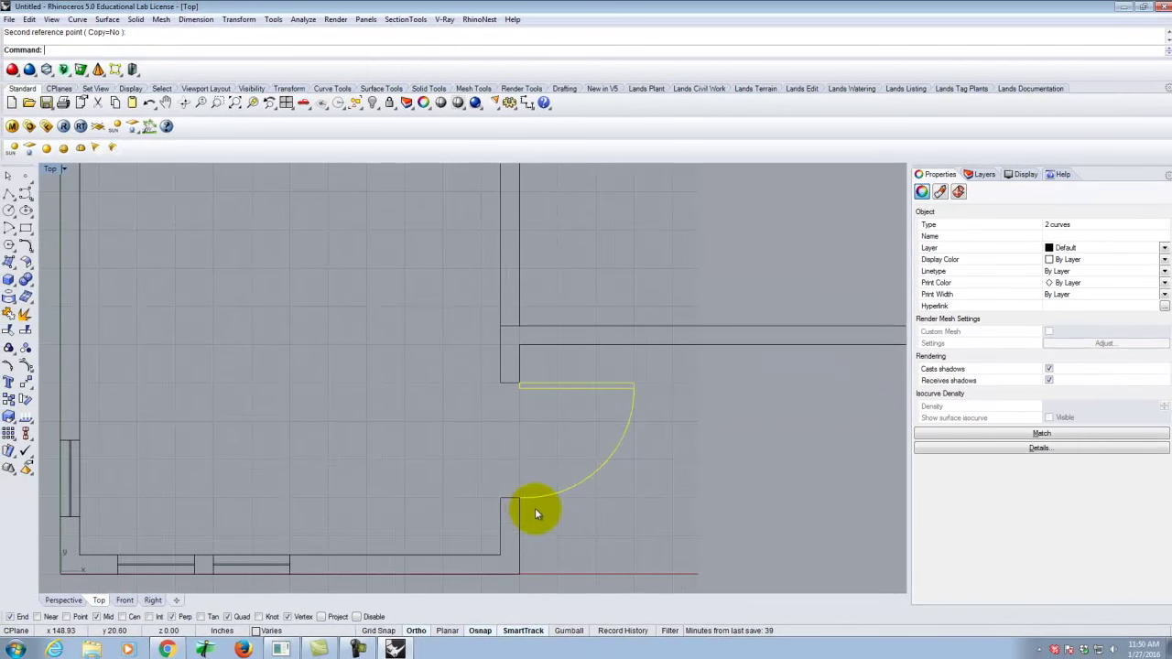
pyautogui.scroll(-5, 599, 461)
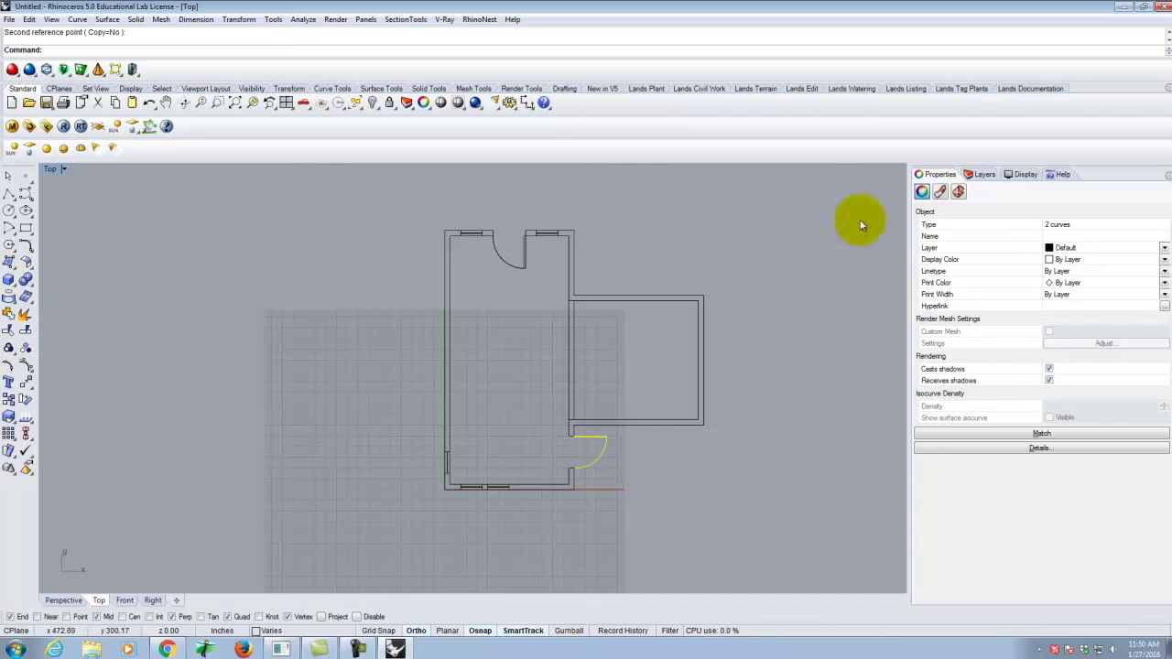
# Start saving the model as a 3dm file and browse to Dropbox on Bluestone (E:).
pyautogui.click(9, 19)
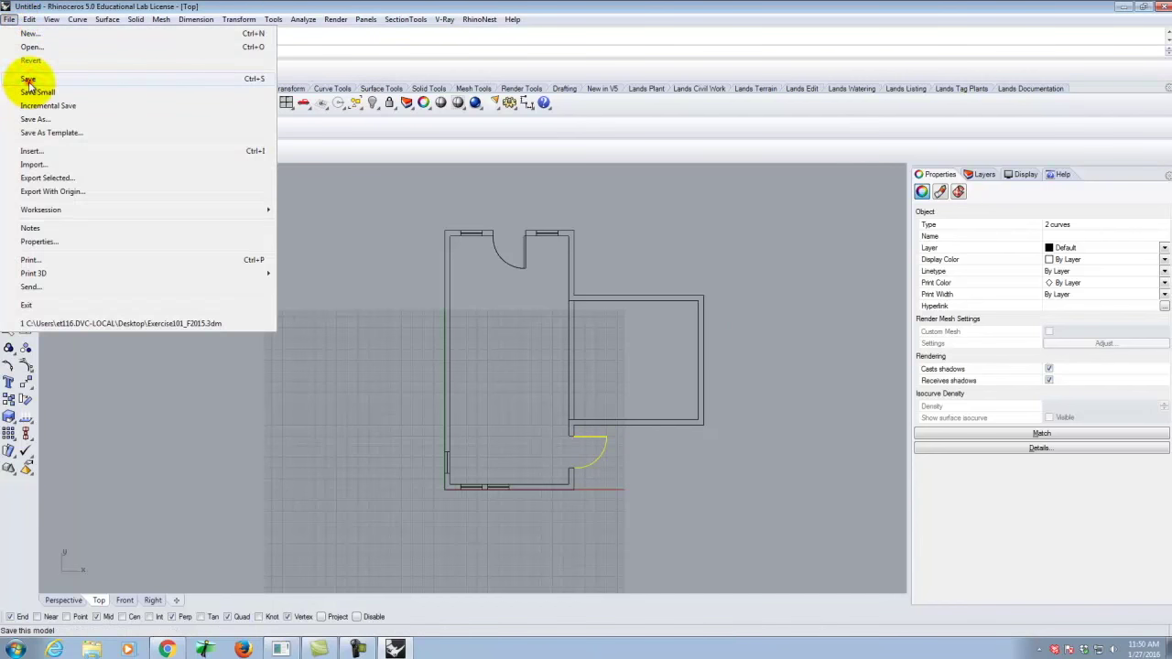
pyautogui.click(28, 80)
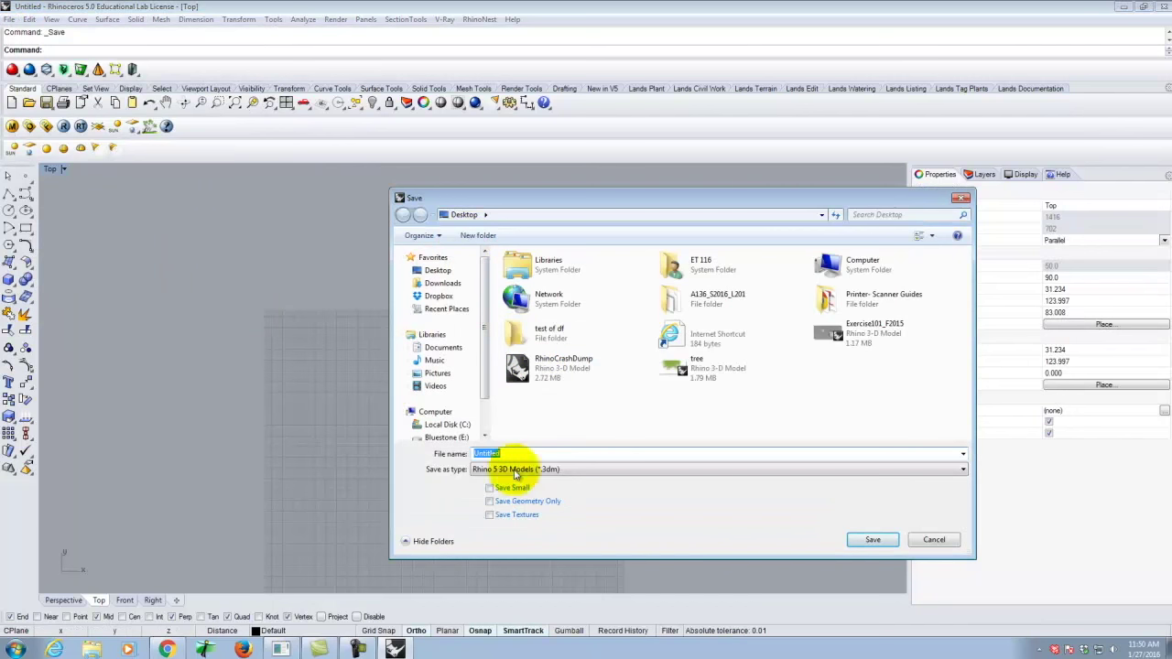
pyautogui.click(513, 469)
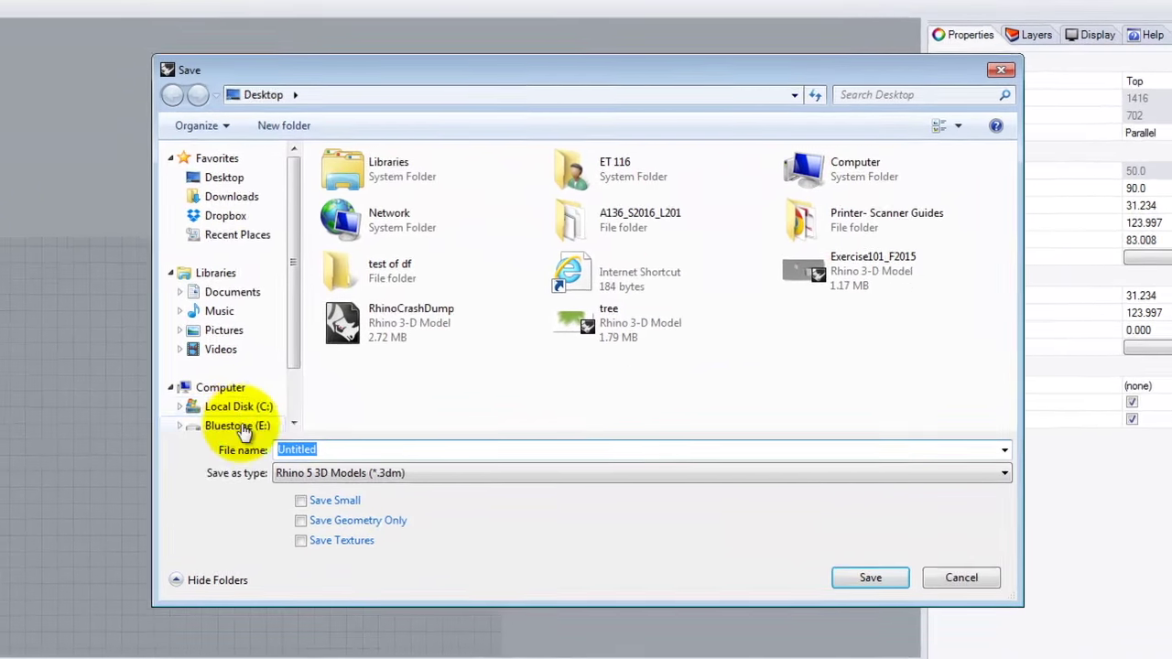
pyautogui.click(175, 425)
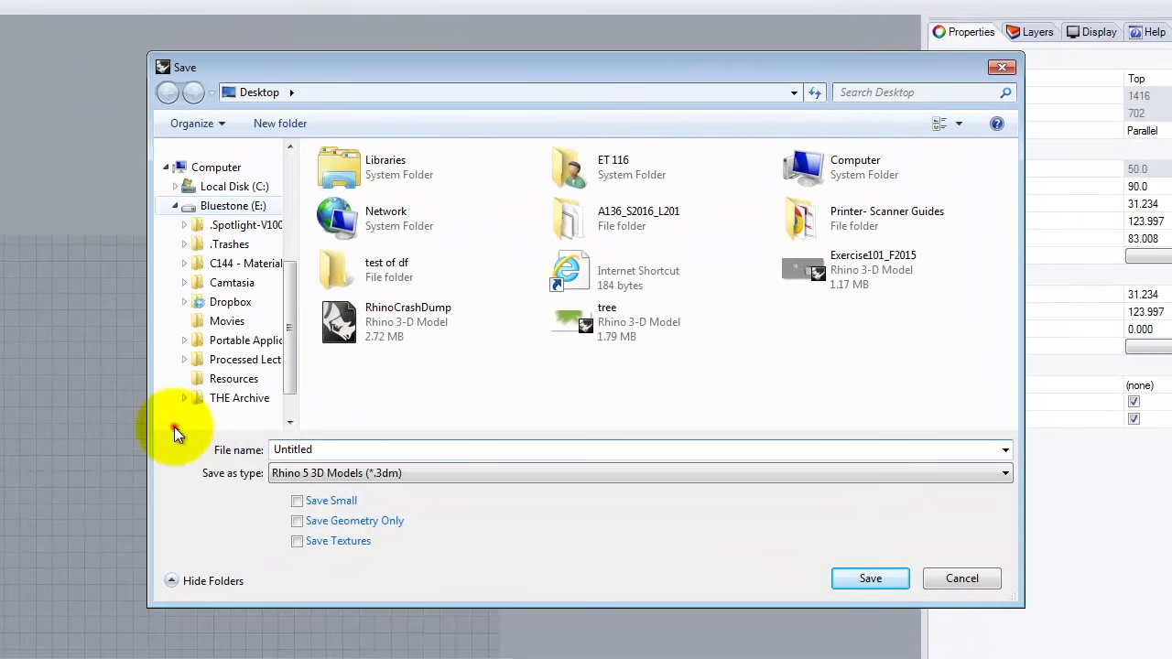
pyautogui.click(230, 301)
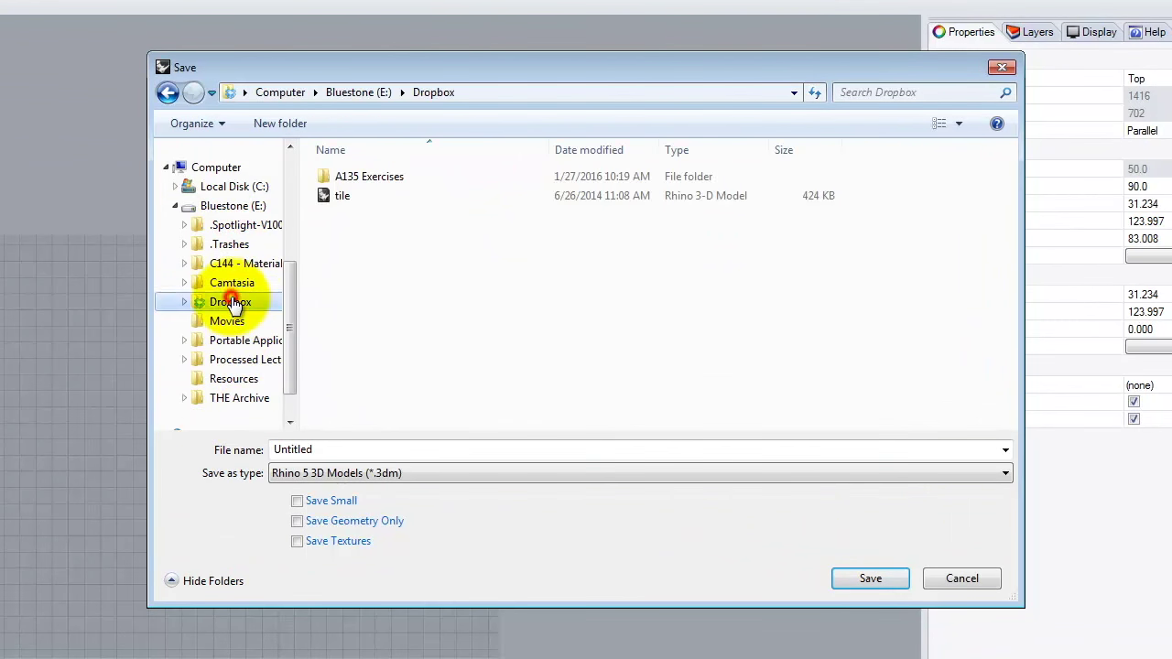
# Create a new folder named 'A136 Exercises' in Dropbox and open it.
pyautogui.click(267, 123)
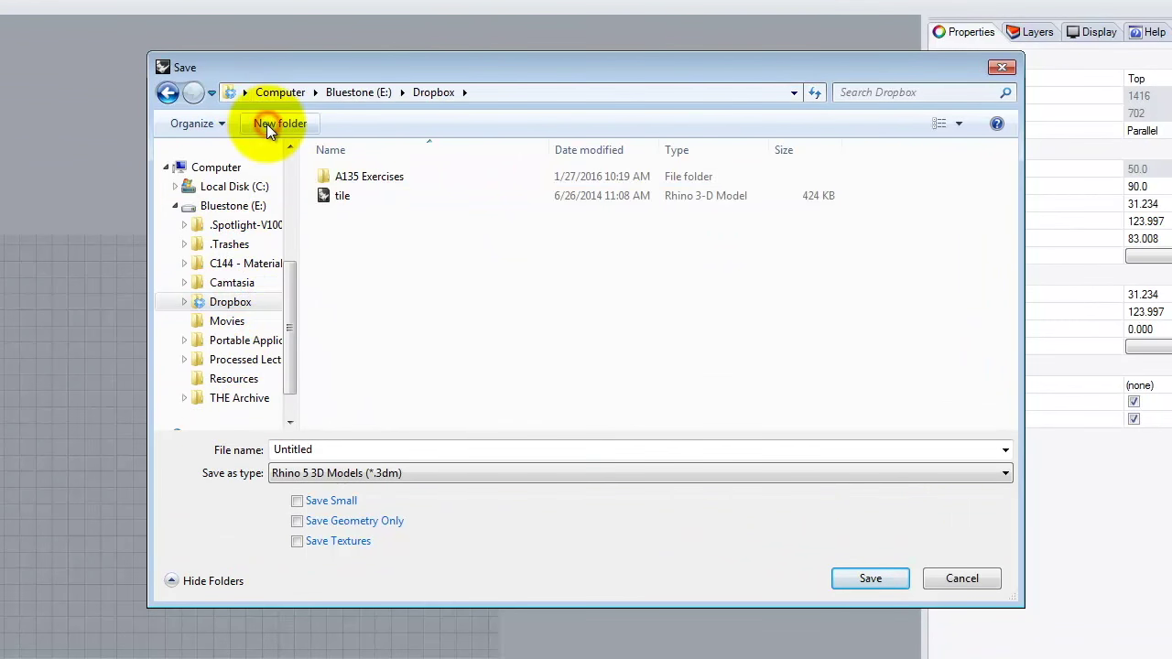
pyautogui.write('A123')
pyautogui.press('BackSpace')
pyautogui.press('BackSpace')
pyautogui.press('BackSpace')
pyautogui.write('36 ')
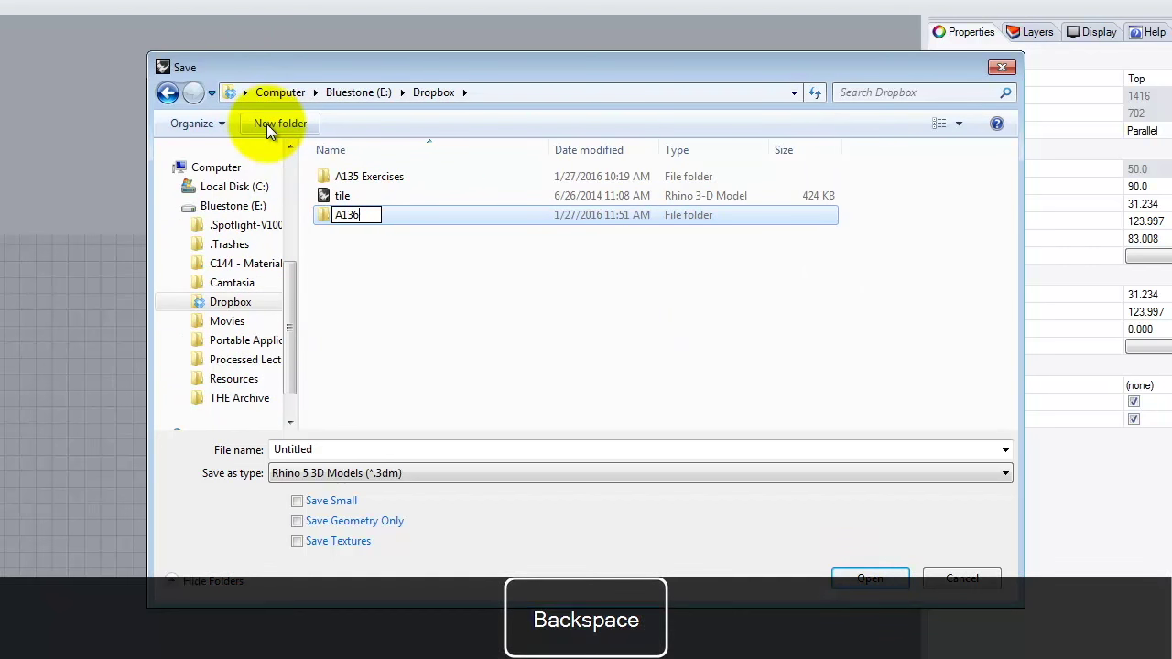
pyautogui.write('Exercises')
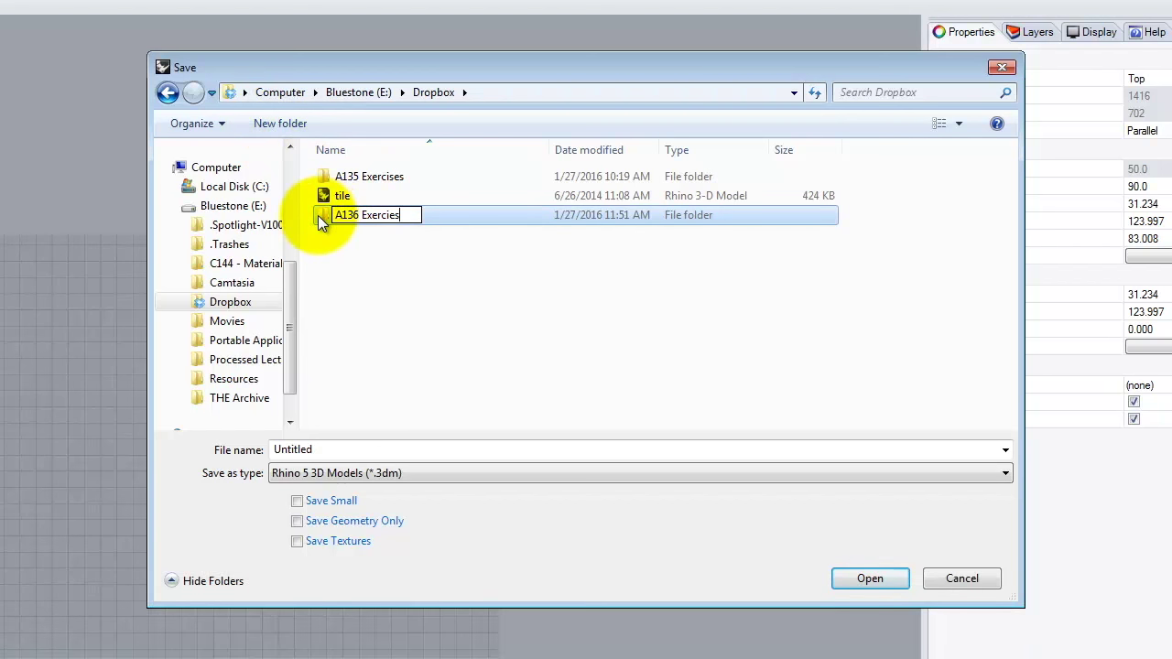
pyautogui.click(391, 214)
pyautogui.write('s')
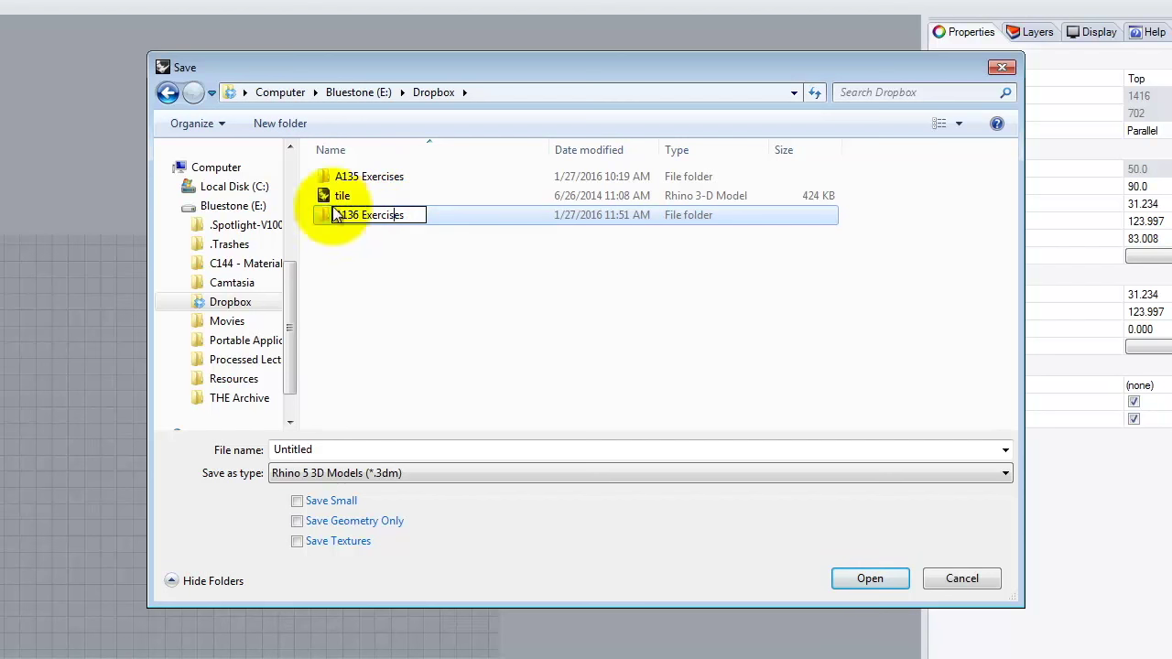
pyautogui.click(326, 213)
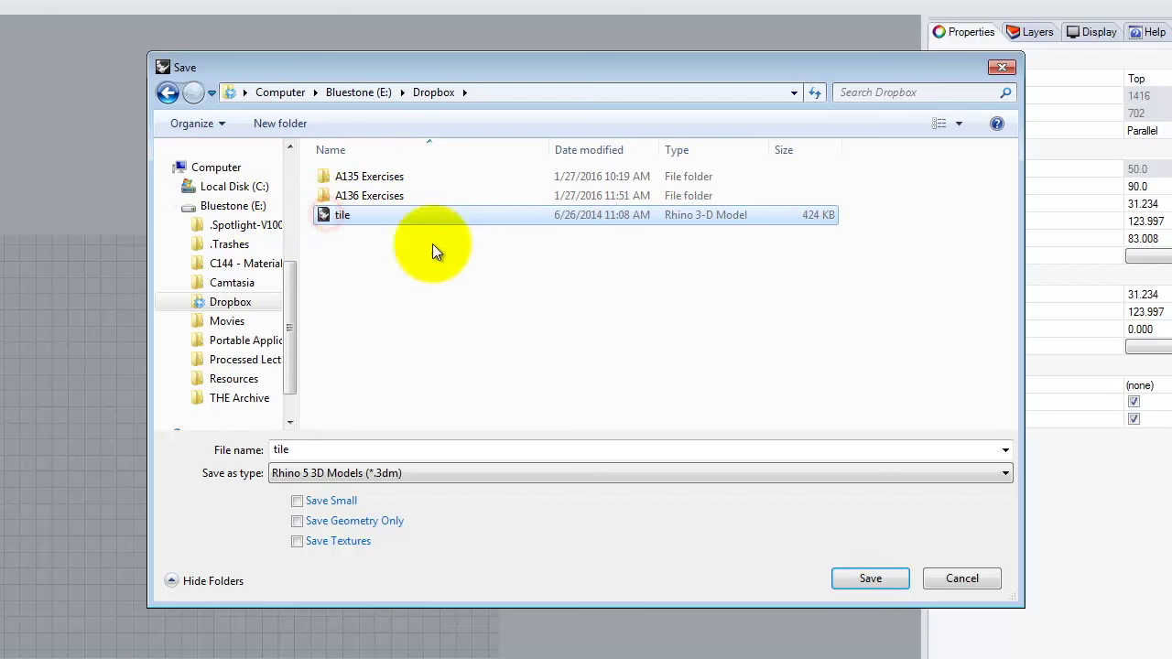
pyautogui.doubleClick(336, 198)
# Create an 'Ex202' subfolder and save the model inside it as Ex202.3dm.
pyautogui.click(280, 123)
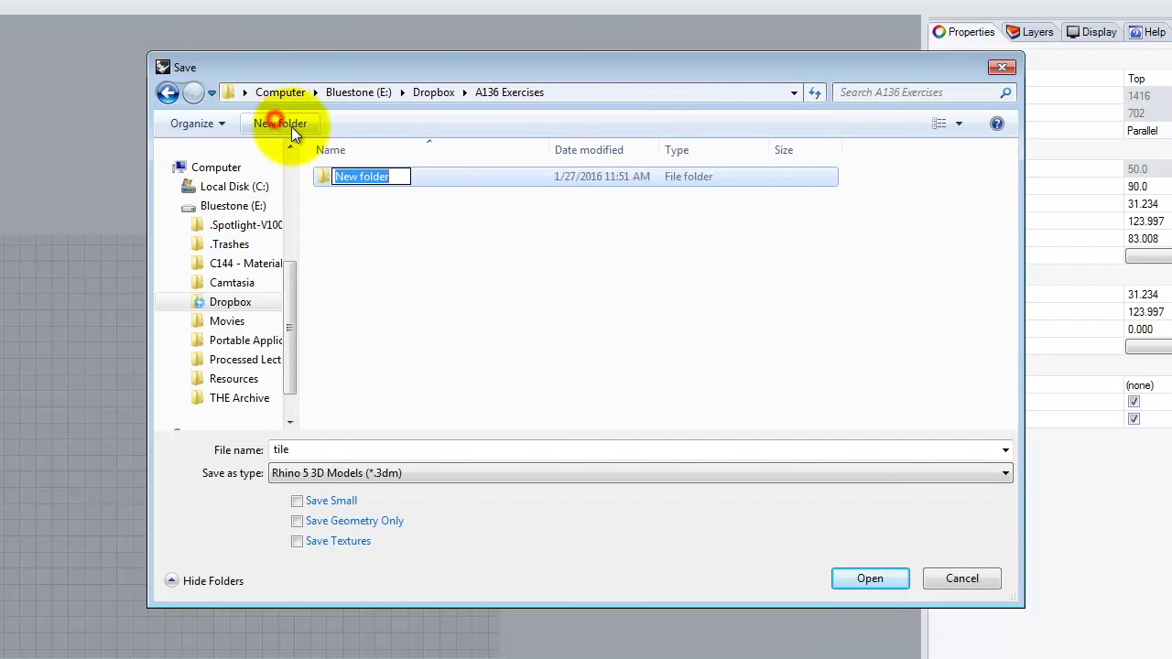
pyautogui.write('Ex202')
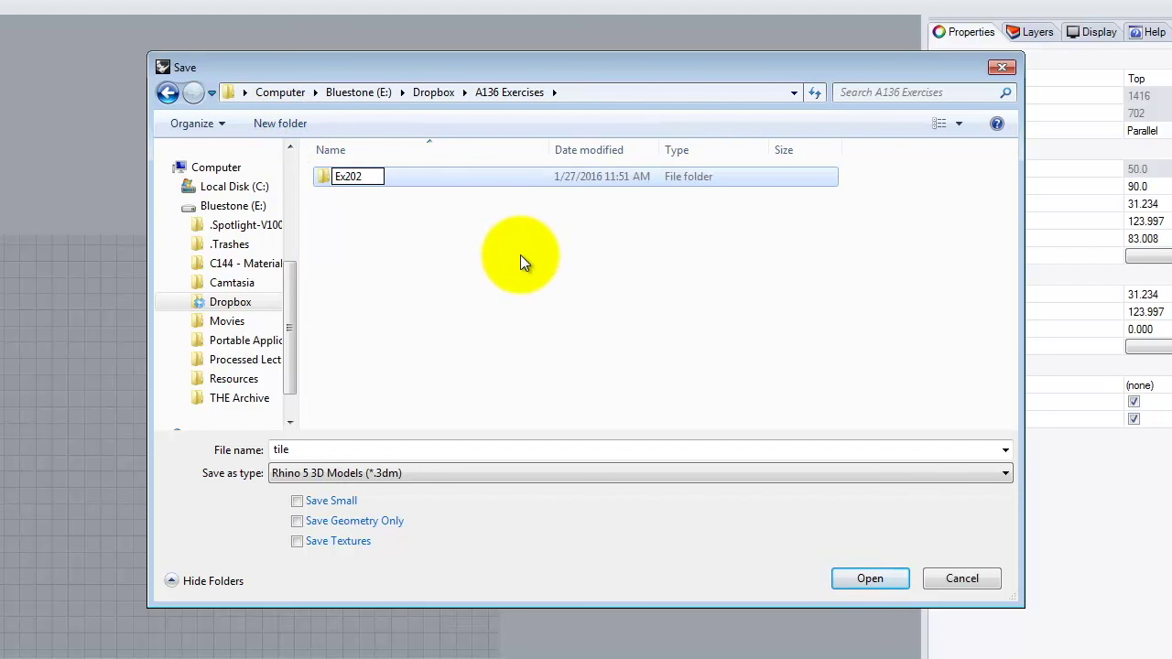
pyautogui.click(322, 176)
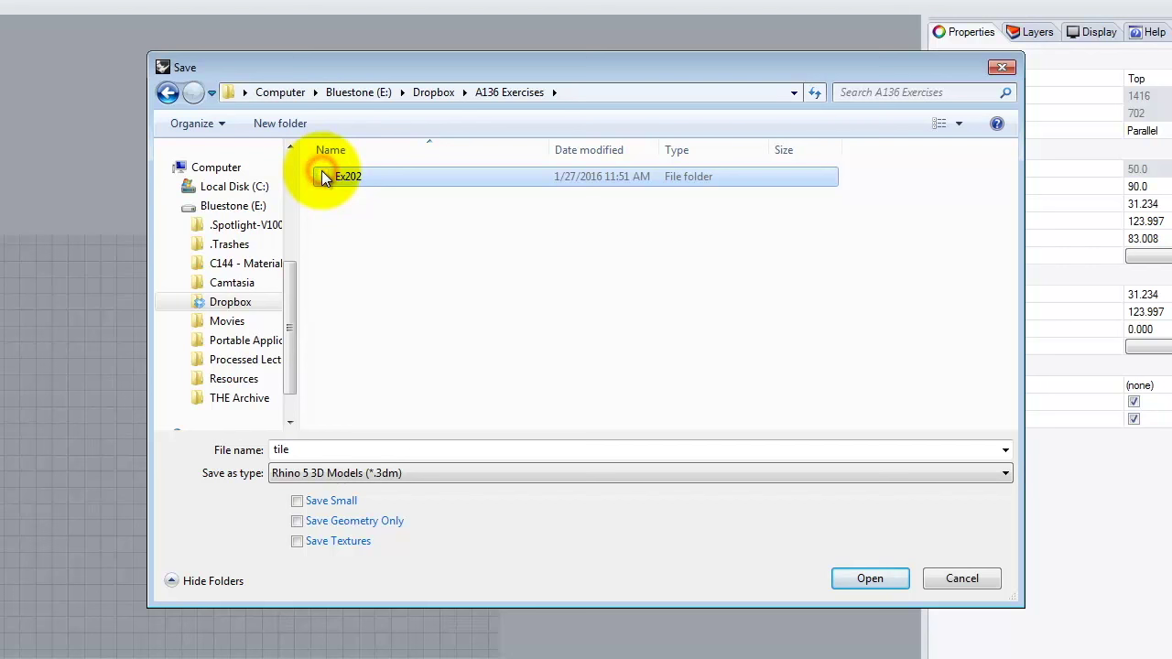
pyautogui.doubleClick(323, 177)
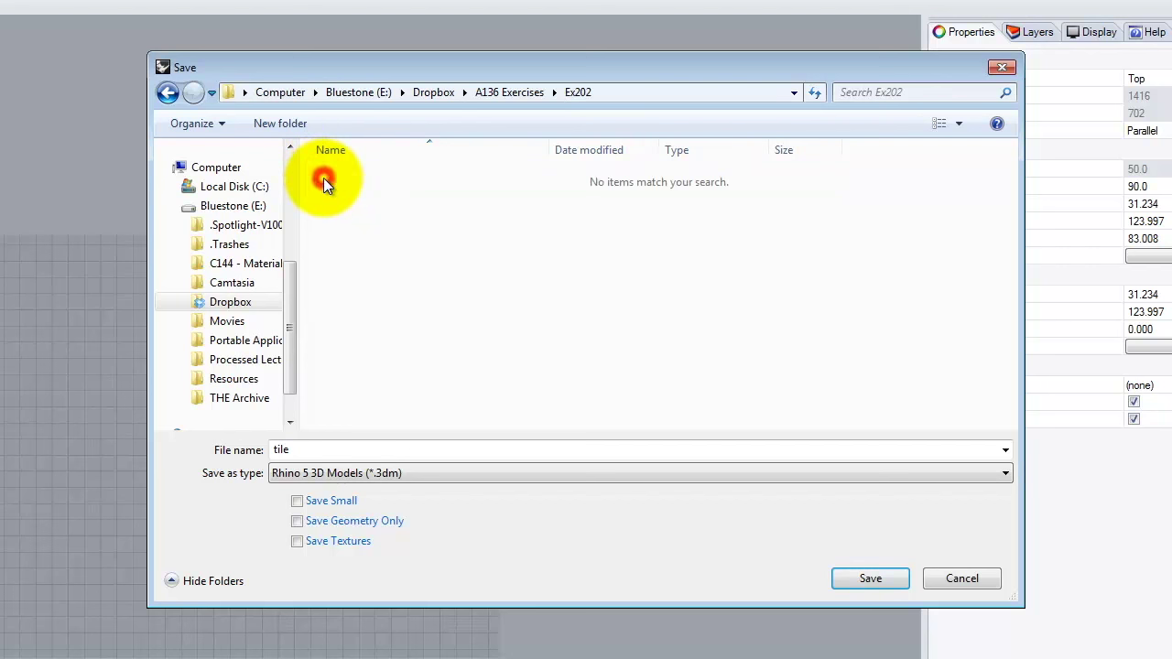
pyautogui.doubleClick(305, 449)
pyautogui.write('Ex202')
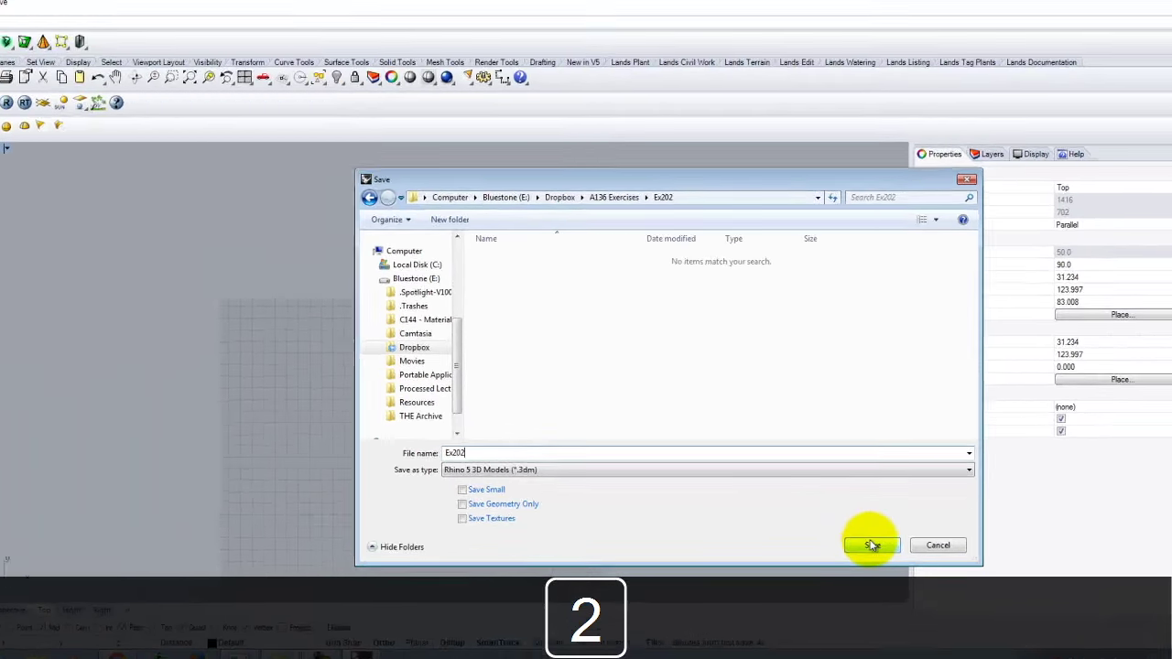
pyautogui.click(871, 545)
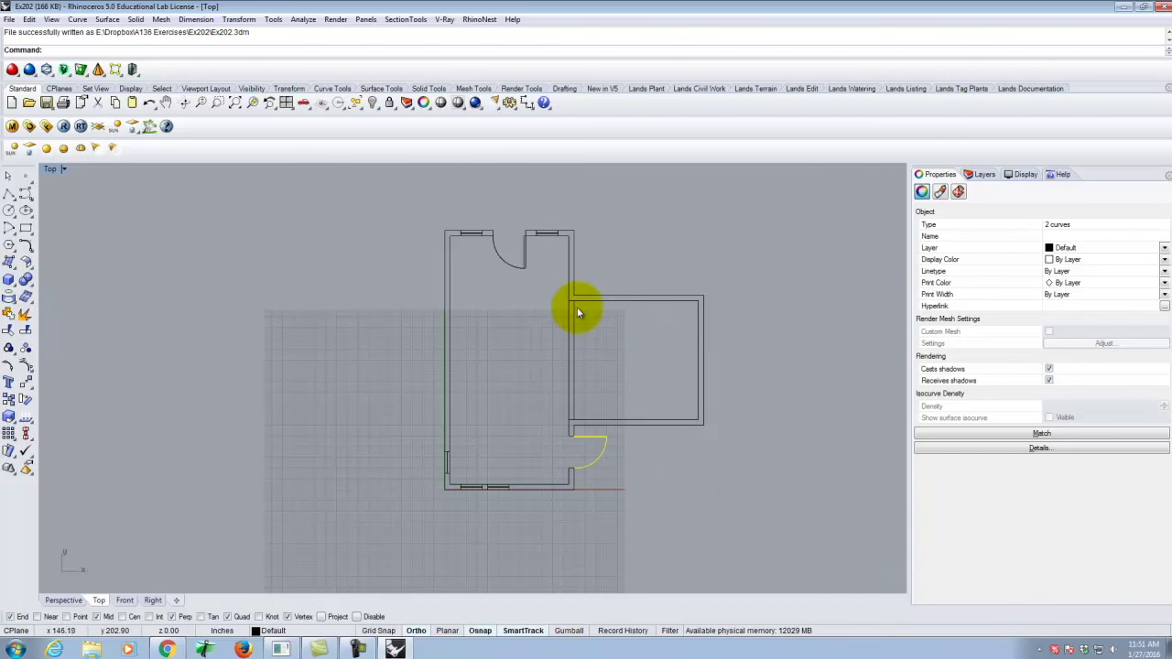
# Zoom to frame the Ex202 floor plan in the Top view and bring up its Capture options.
pyautogui.scroll(4, 683, 247)
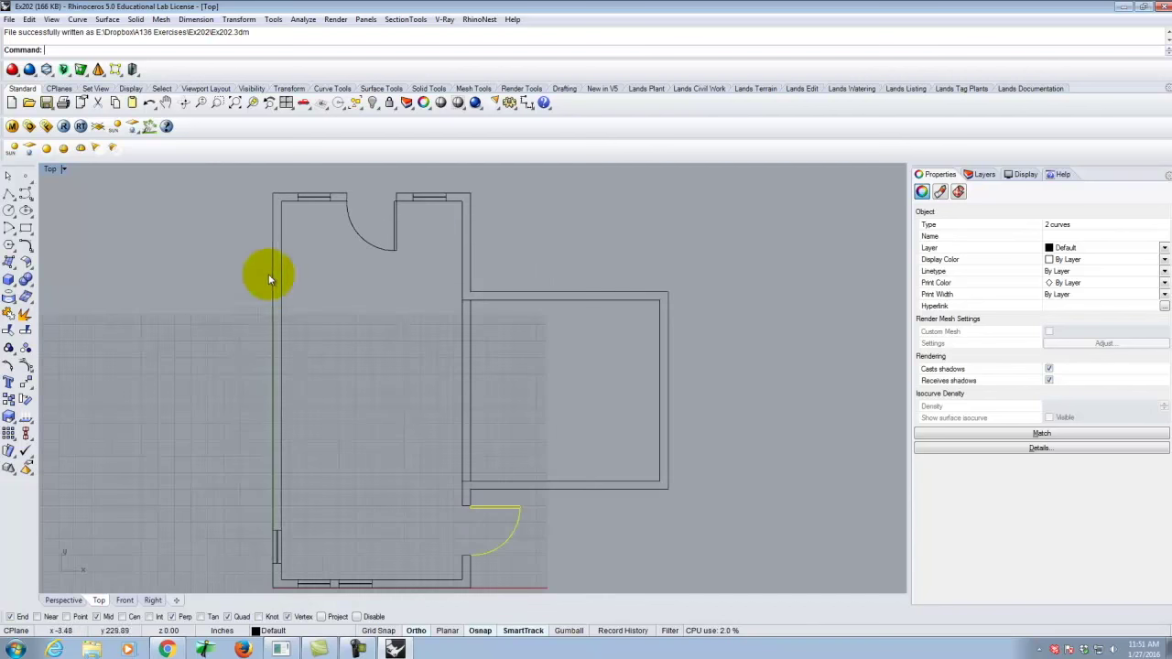
pyautogui.scroll(-1, 191, 320)
pyautogui.scroll(1, 195, 319)
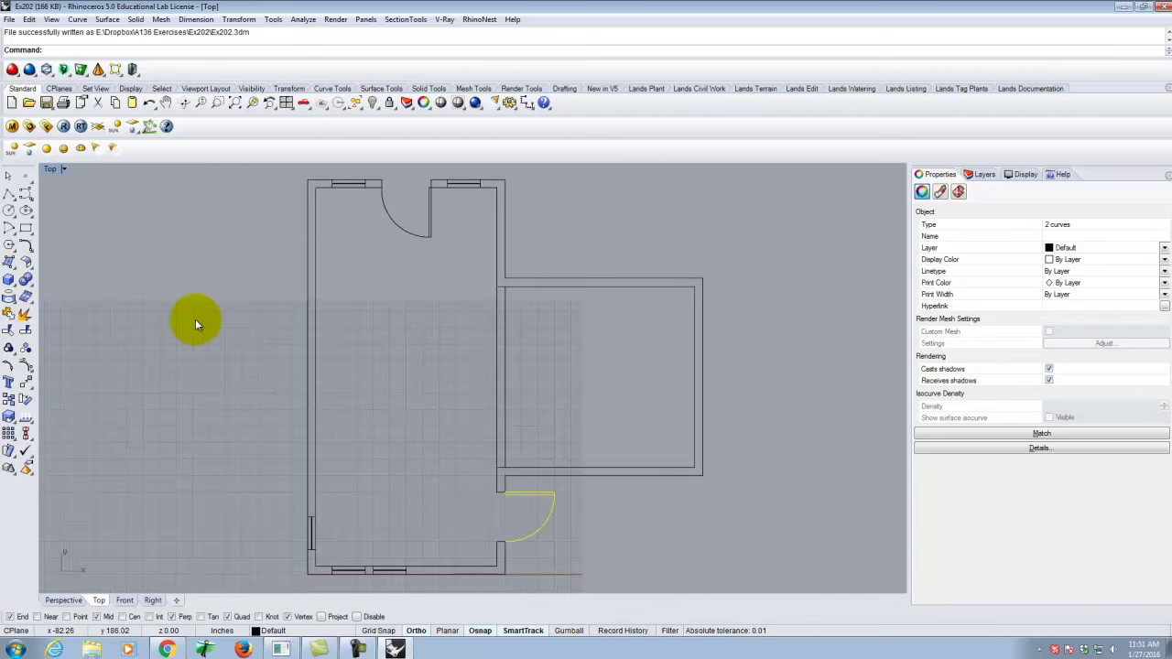
pyautogui.click(63, 170)
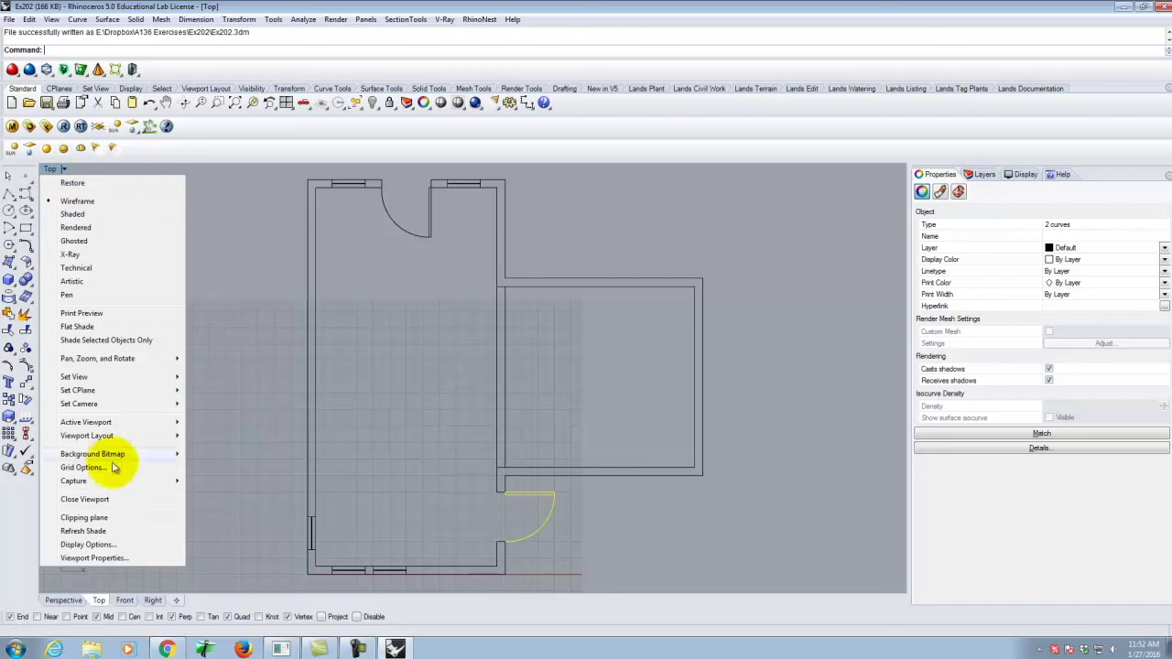
pyautogui.moveTo(107, 486)
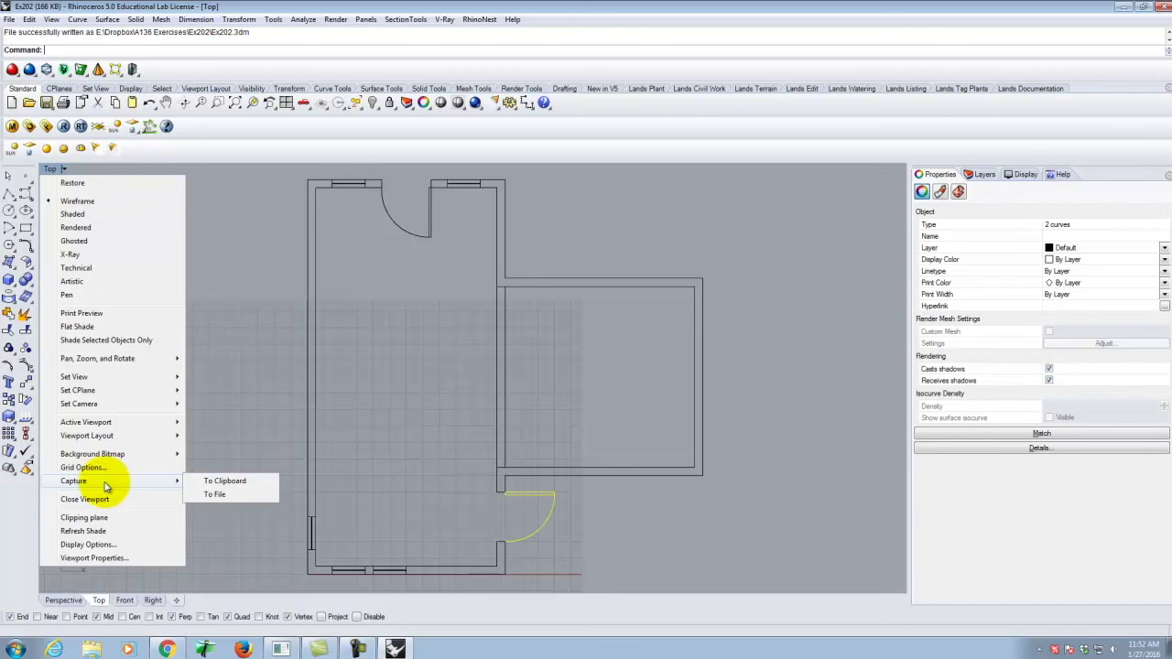
# Capture the Top view to a JPEG named Ex202 in Bluestone (E:) > Dropbox > A136 Exercises > Ex202.
pyautogui.click(233, 503)
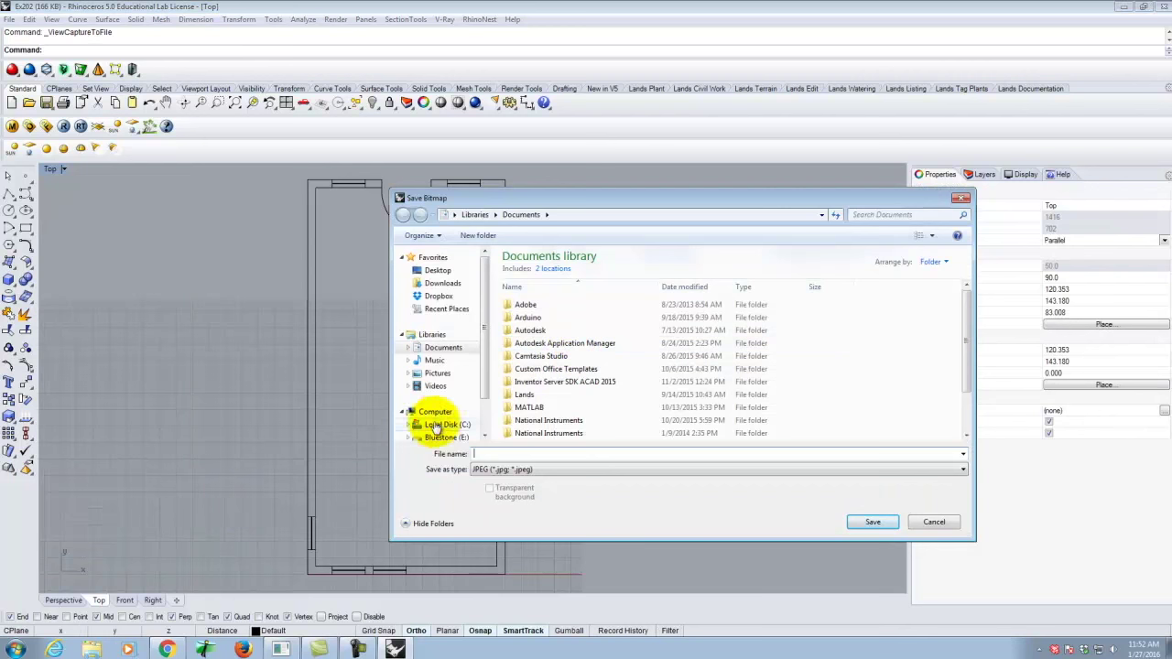
pyautogui.click(441, 437)
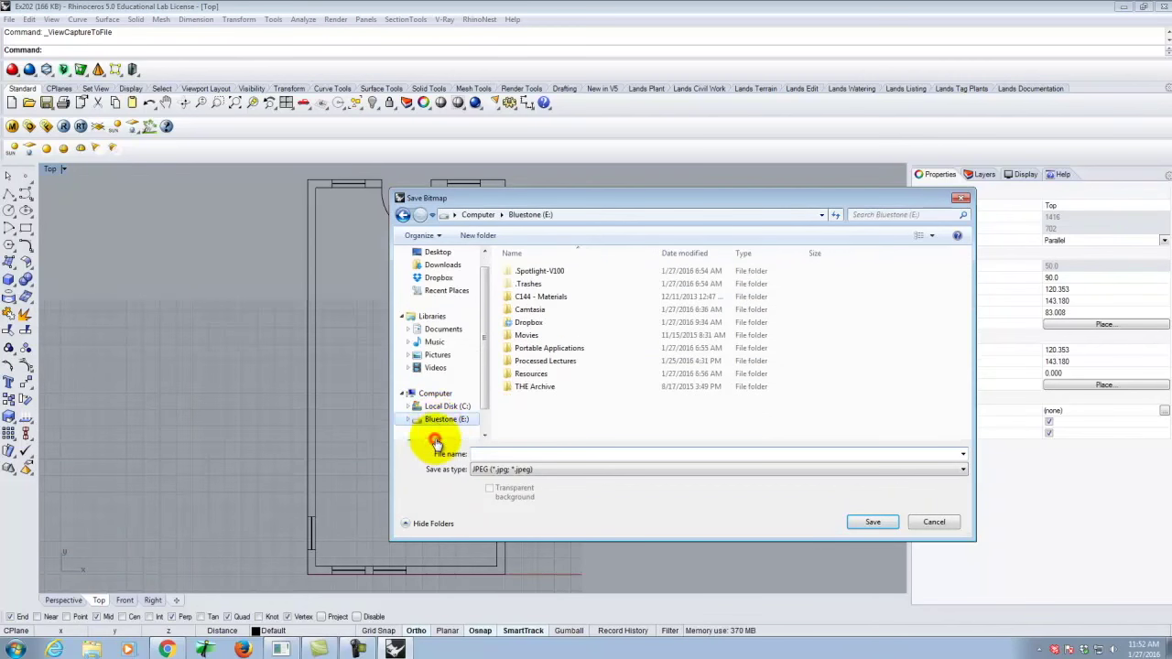
pyautogui.doubleClick(528, 322)
pyautogui.doubleClick(531, 284)
pyautogui.click(531, 272)
pyautogui.doubleClick(535, 272)
pyautogui.click(516, 454)
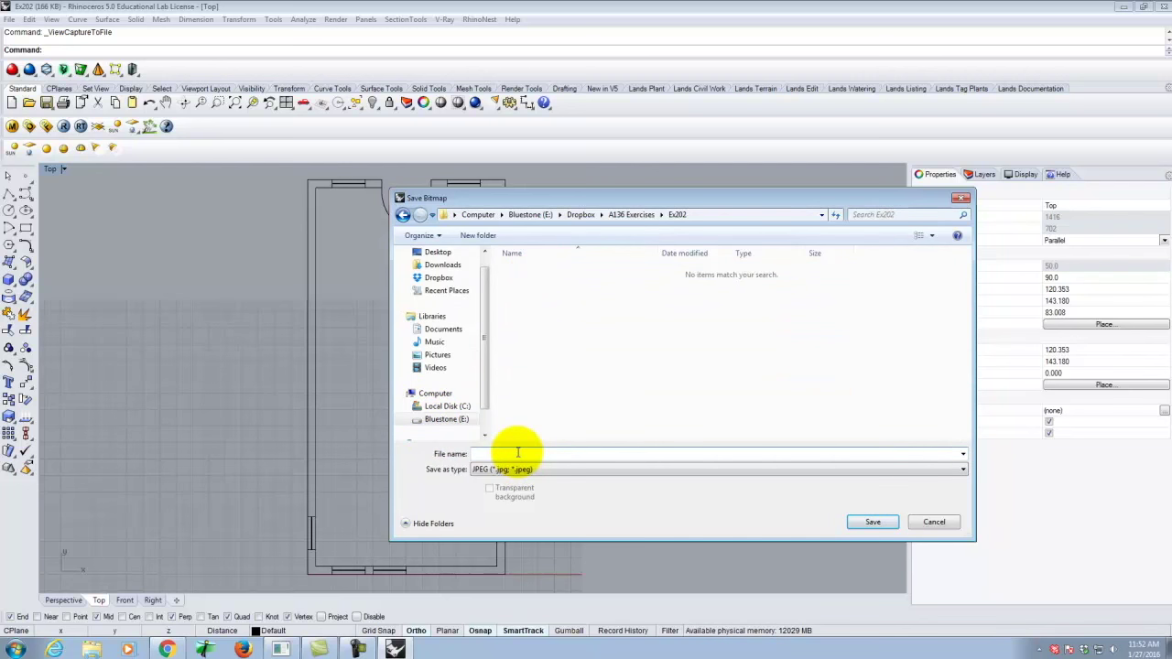
pyautogui.write('Ex202')
pyautogui.click(577, 425)
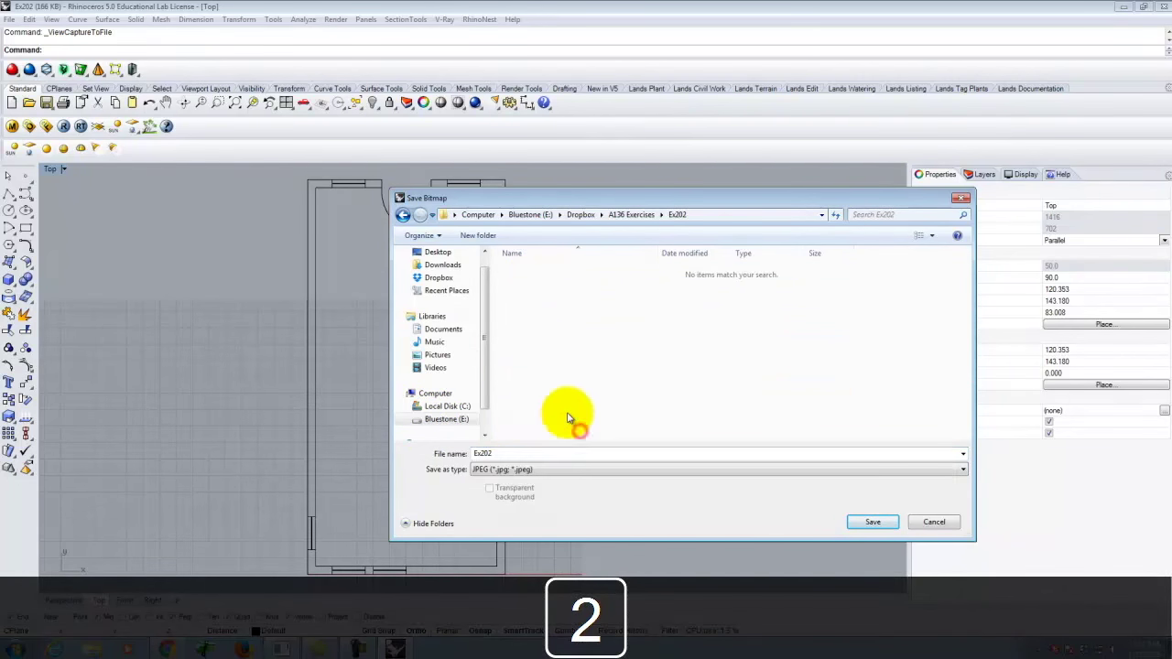
pyautogui.click(875, 528)
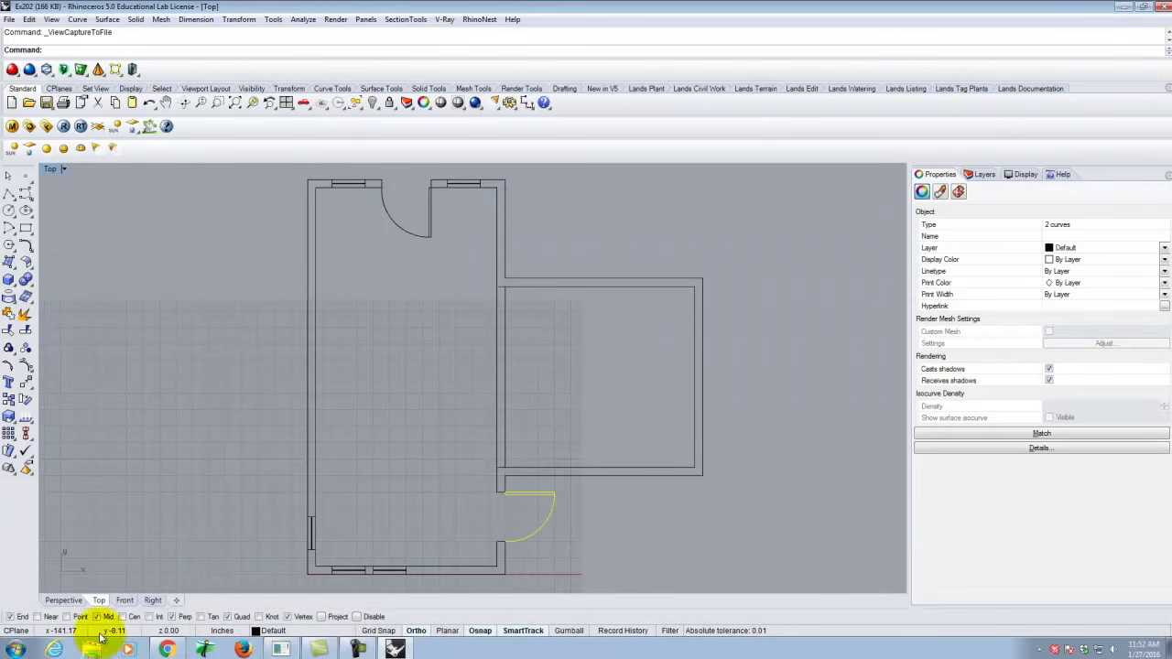
# In Windows Explorer, browse to Bluestone (E:) > Dropbox > A136 Exercises > Ex202.
pyautogui.click(91, 649)
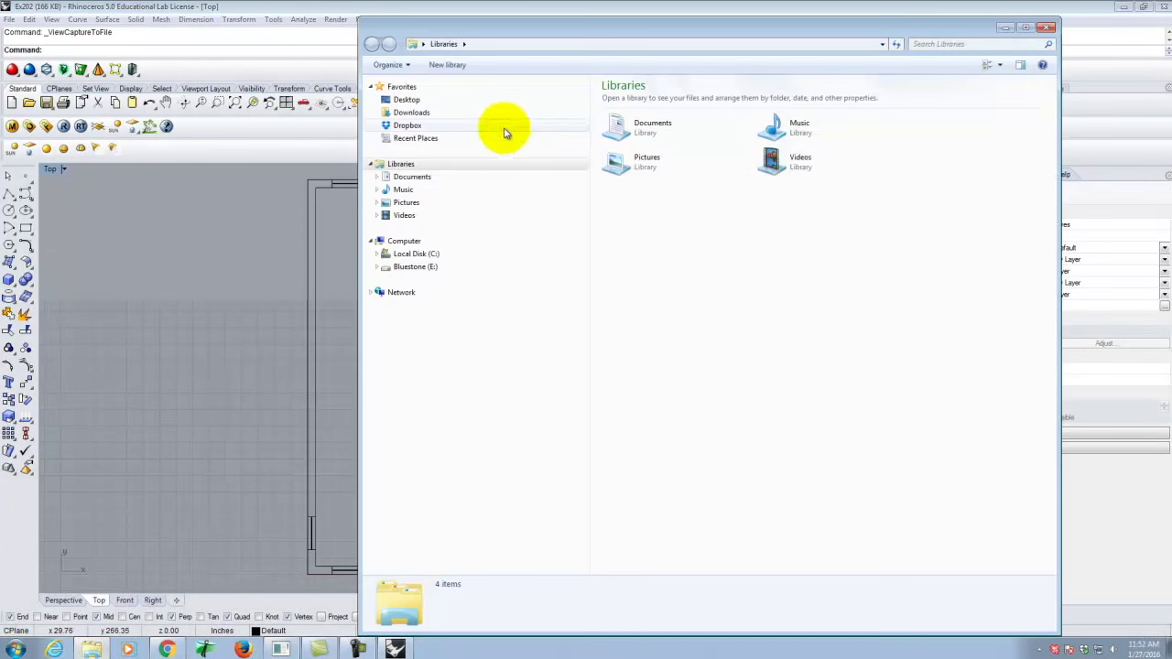
pyautogui.click(412, 267)
pyautogui.doubleClick(641, 152)
pyautogui.doubleClick(628, 113)
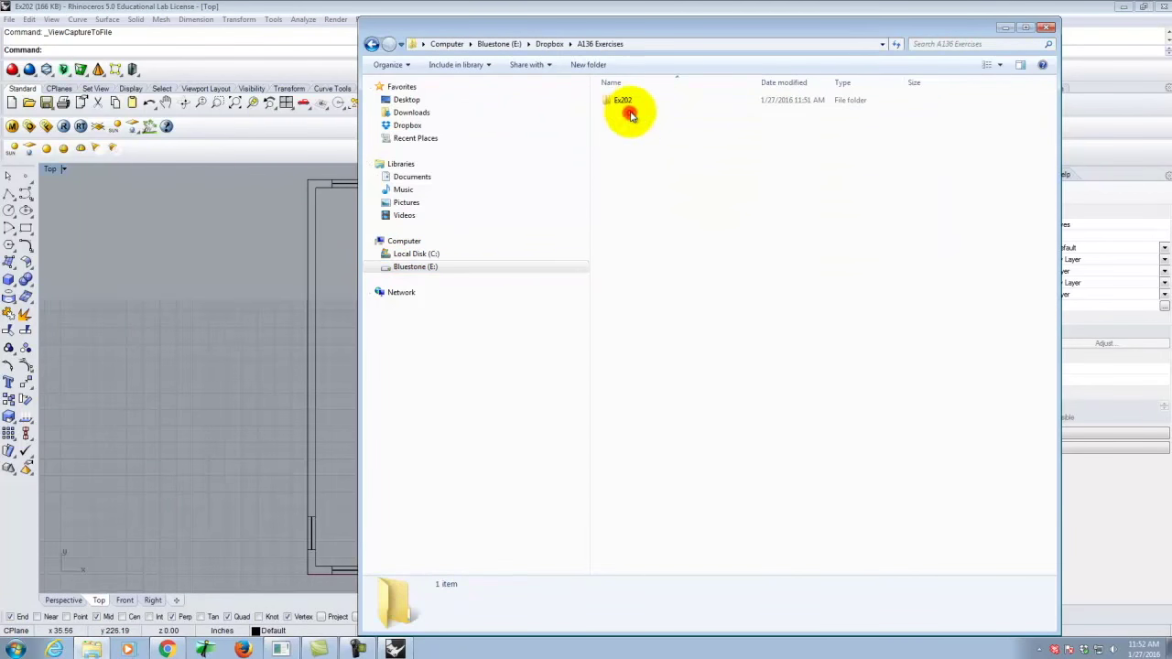
pyautogui.doubleClick(623, 102)
# View the captured Ex202 JPEG full size, then return to the blog in the browser.
pyautogui.click(621, 128)
pyautogui.doubleClick(621, 128)
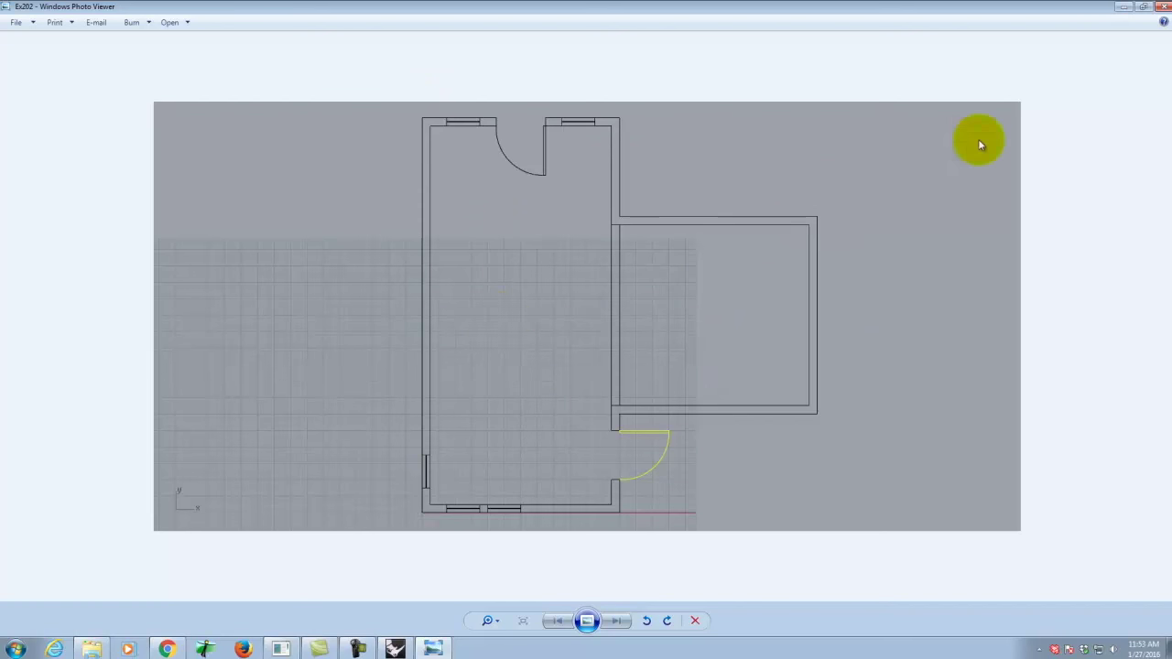
pyautogui.click(1161, 6)
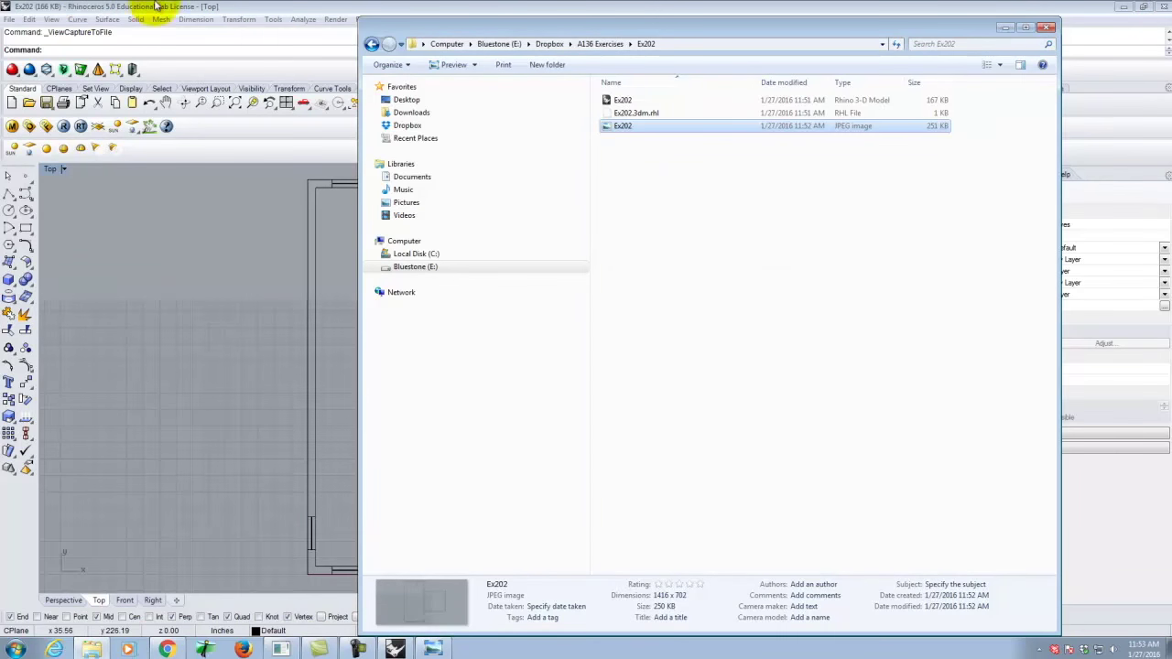
pyautogui.click(167, 650)
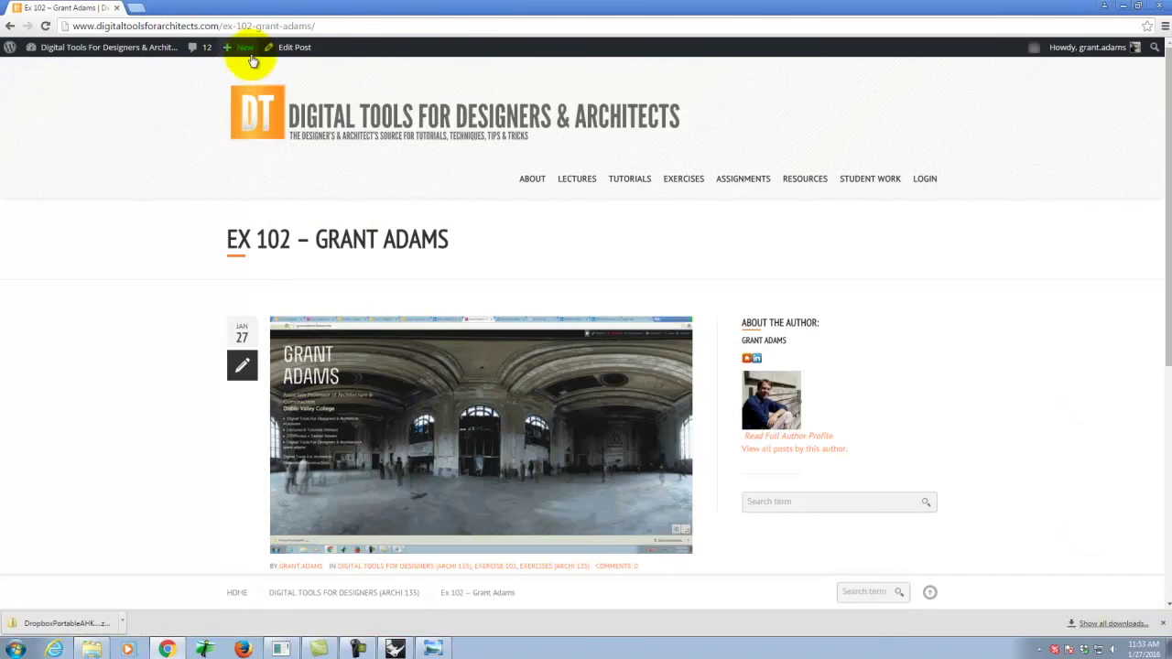
# Start a new post in another tab, titled 'Ex202 - ' plus the author's name, and open the featured image chooser.
pyautogui.moveTo(243, 52)
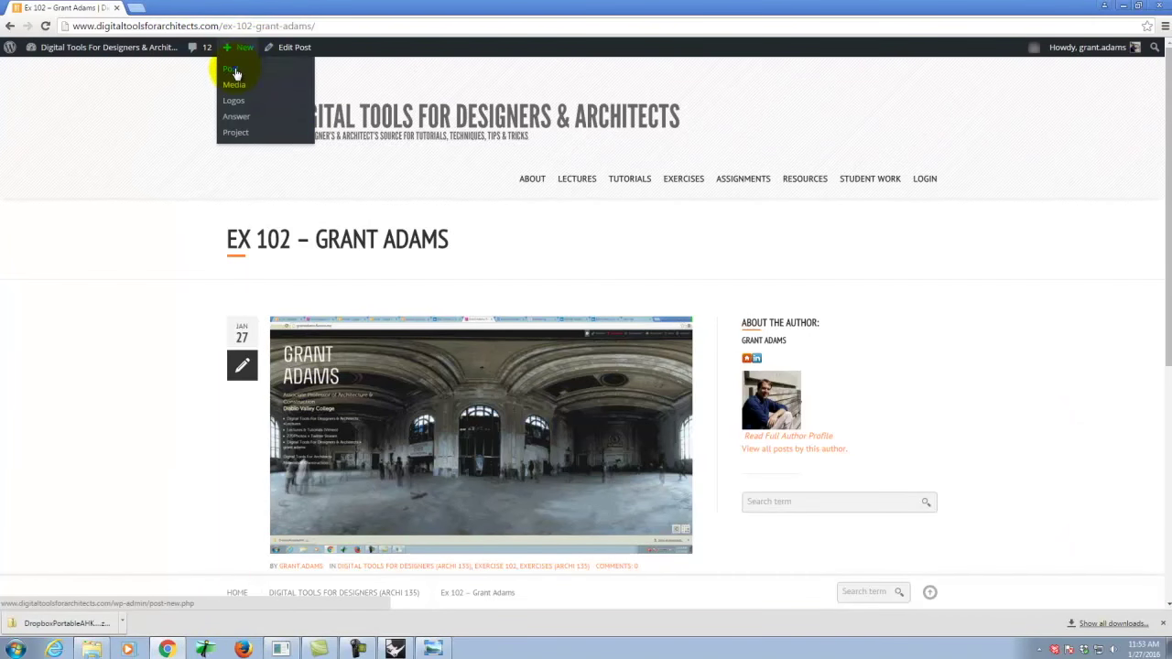
pyautogui.rightClick(249, 71)
pyautogui.click(284, 78)
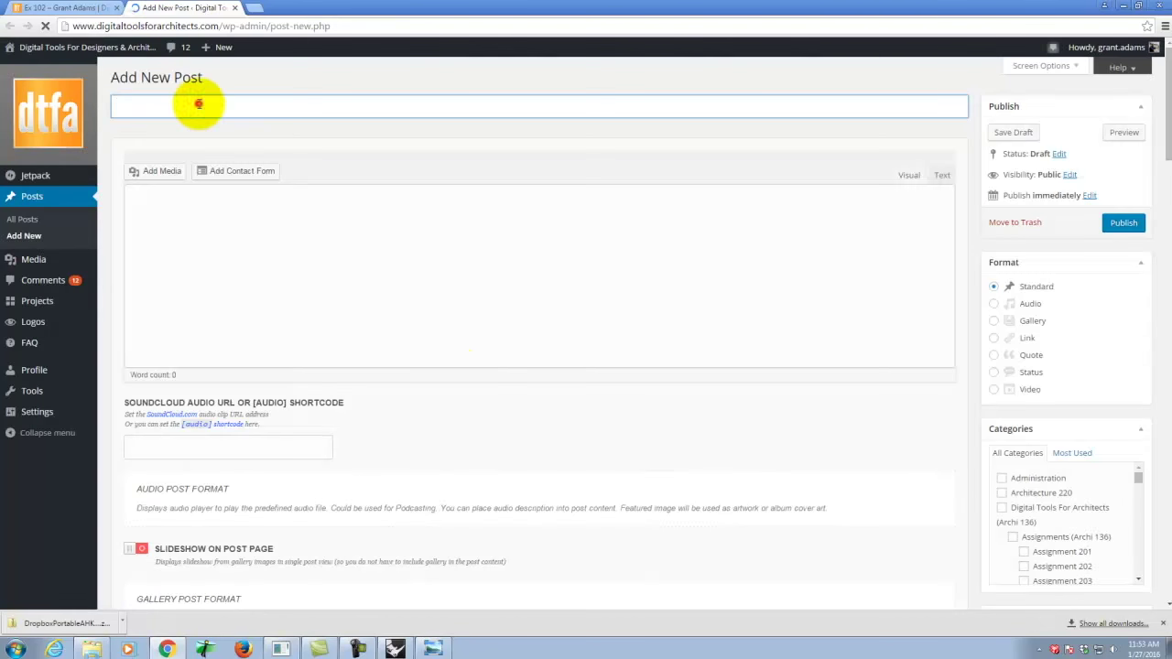
pyautogui.click(198, 104)
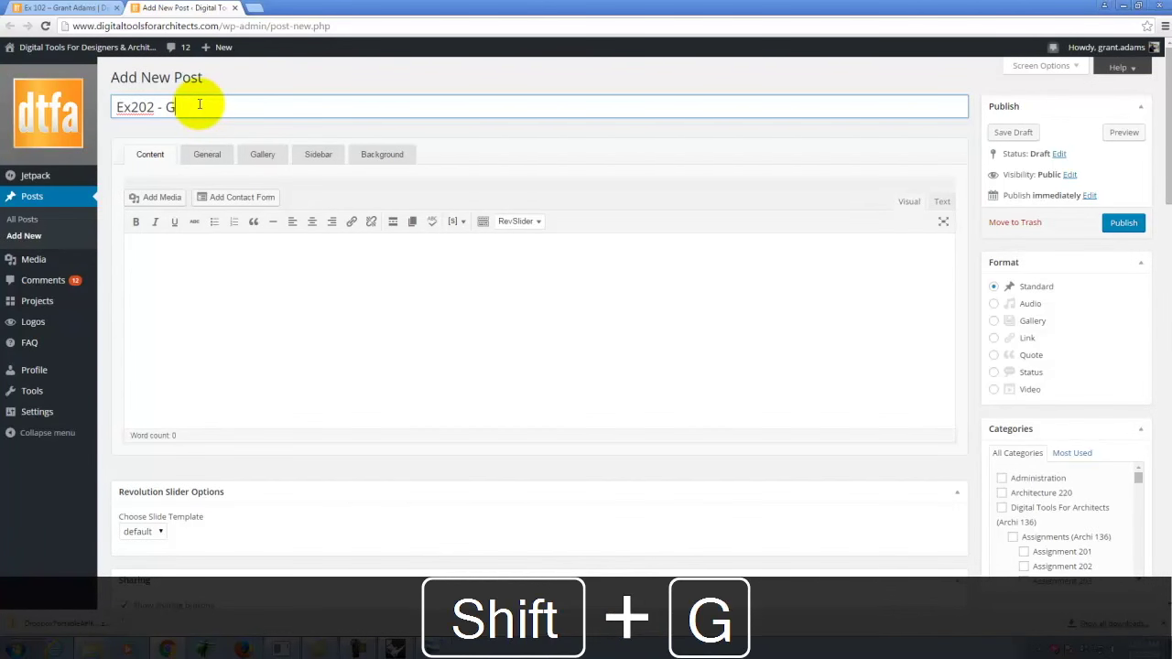
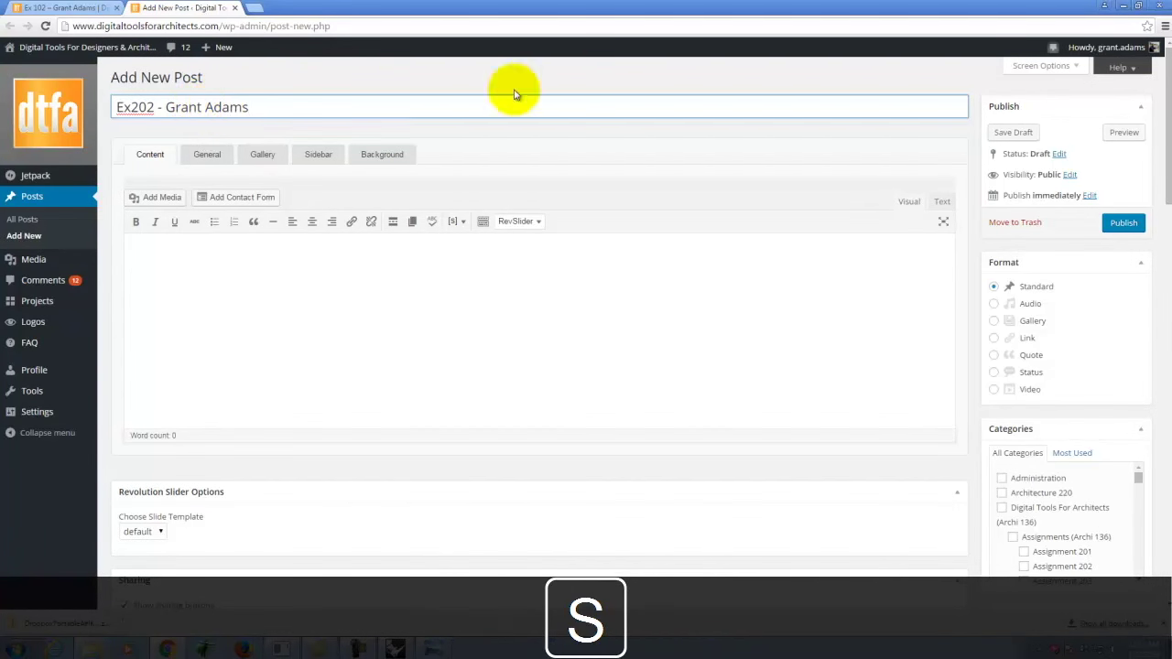
pyautogui.scroll(-15, 976, 280)
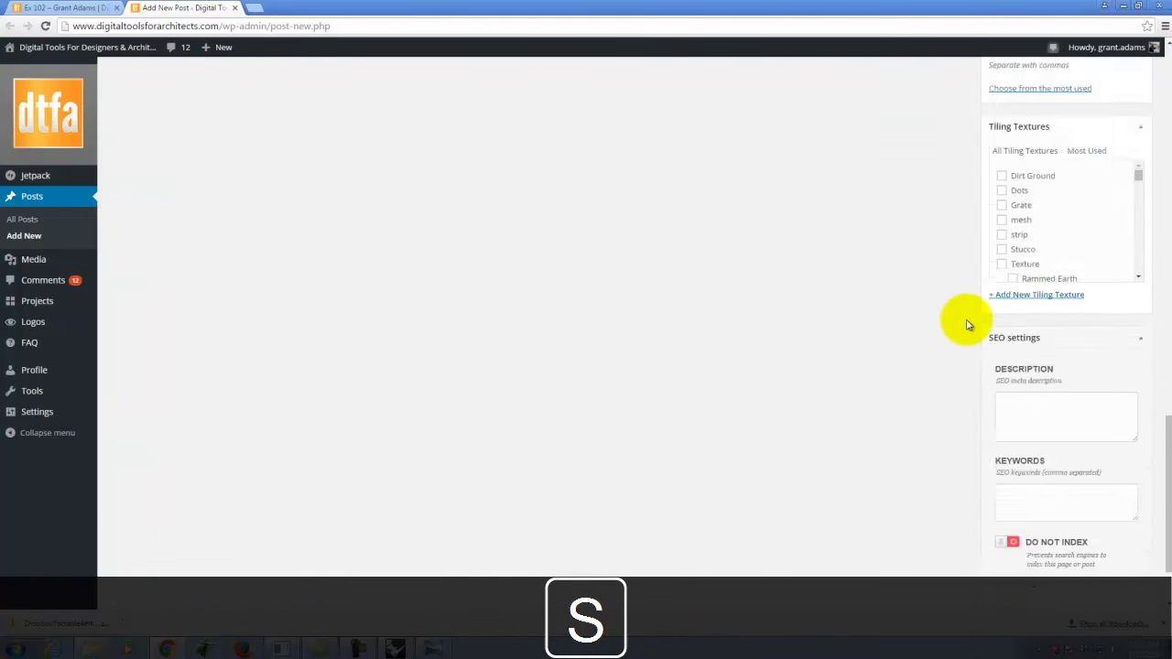
pyautogui.click(1029, 546)
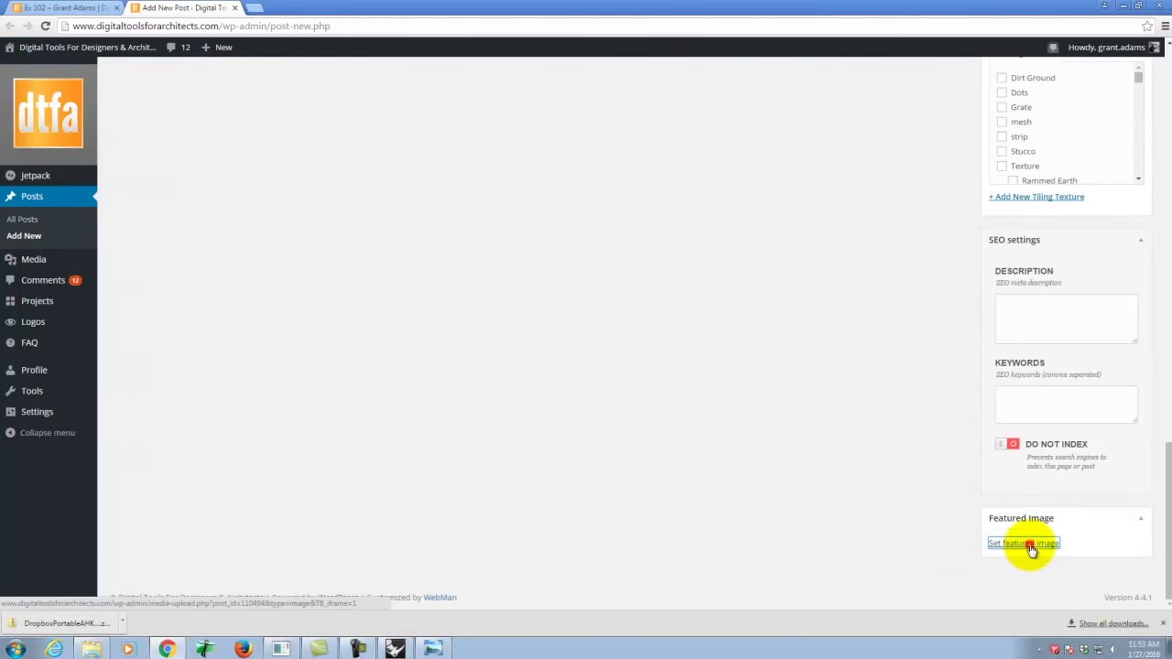
# Upload the Ex202 JPEG from Dropbox > A136 Exercises > Ex202 and set it as the featured image.
pyautogui.click(52, 97)
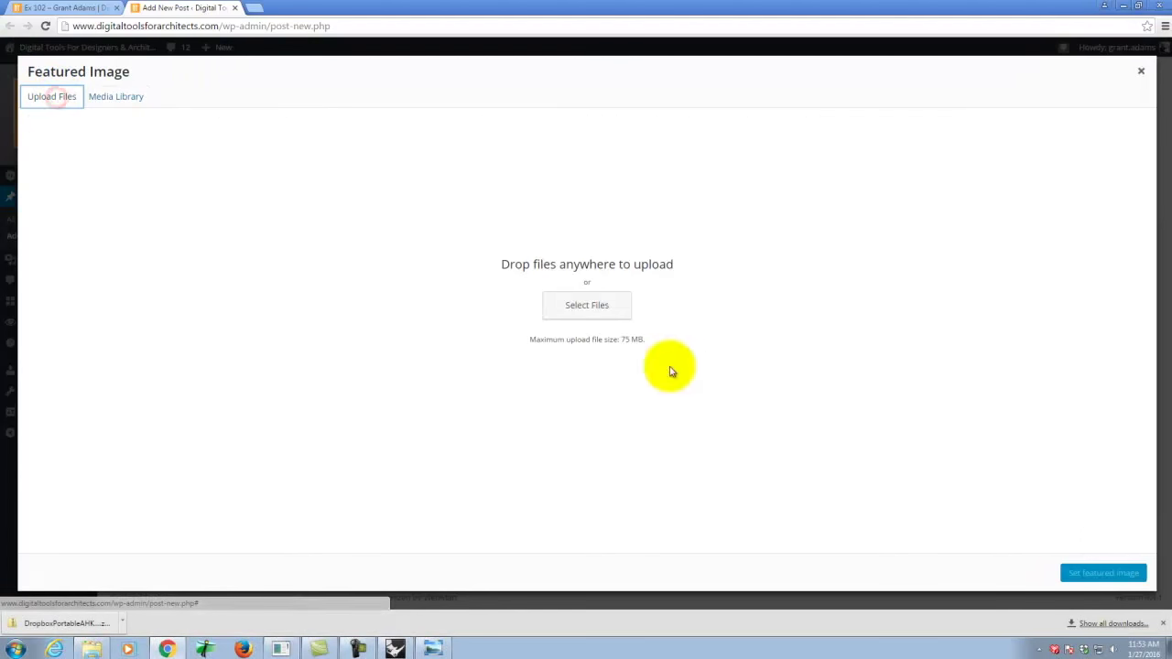
pyautogui.click(586, 308)
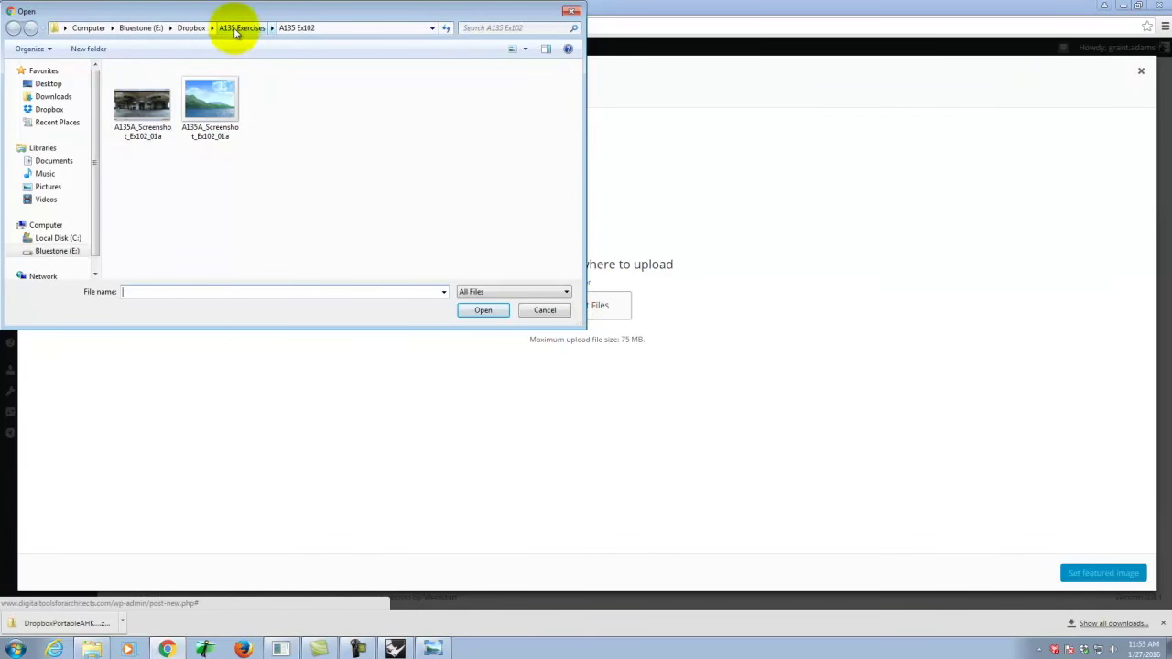
pyautogui.click(234, 27)
pyautogui.click(194, 28)
pyautogui.doubleClick(146, 96)
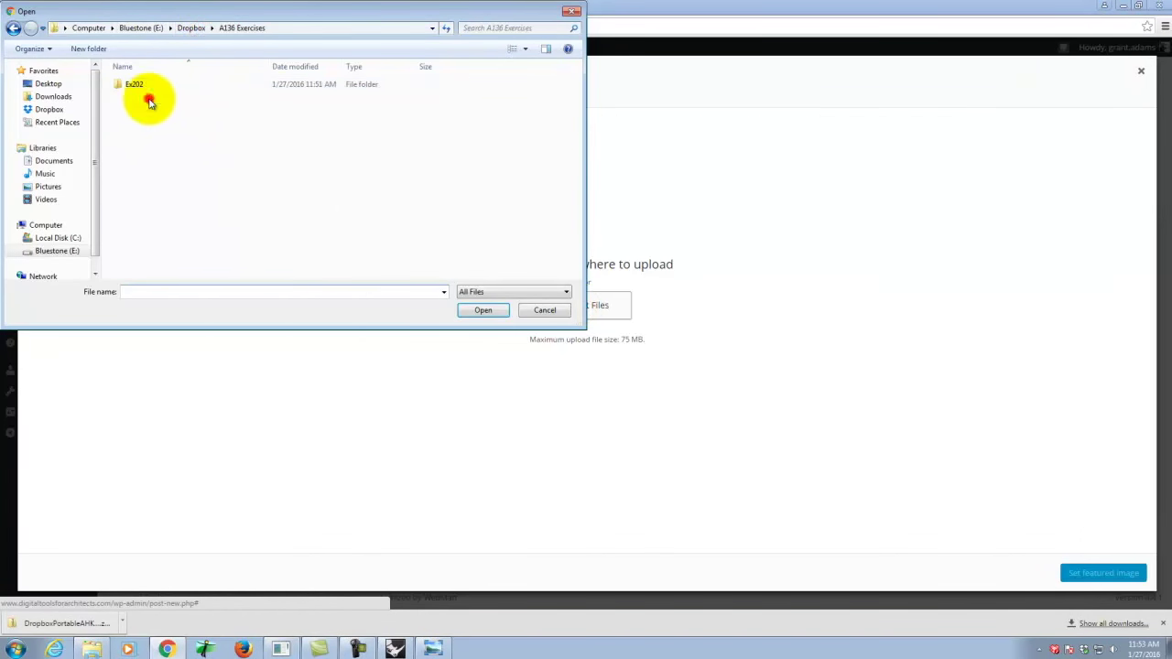
pyautogui.doubleClick(140, 83)
pyautogui.click(128, 110)
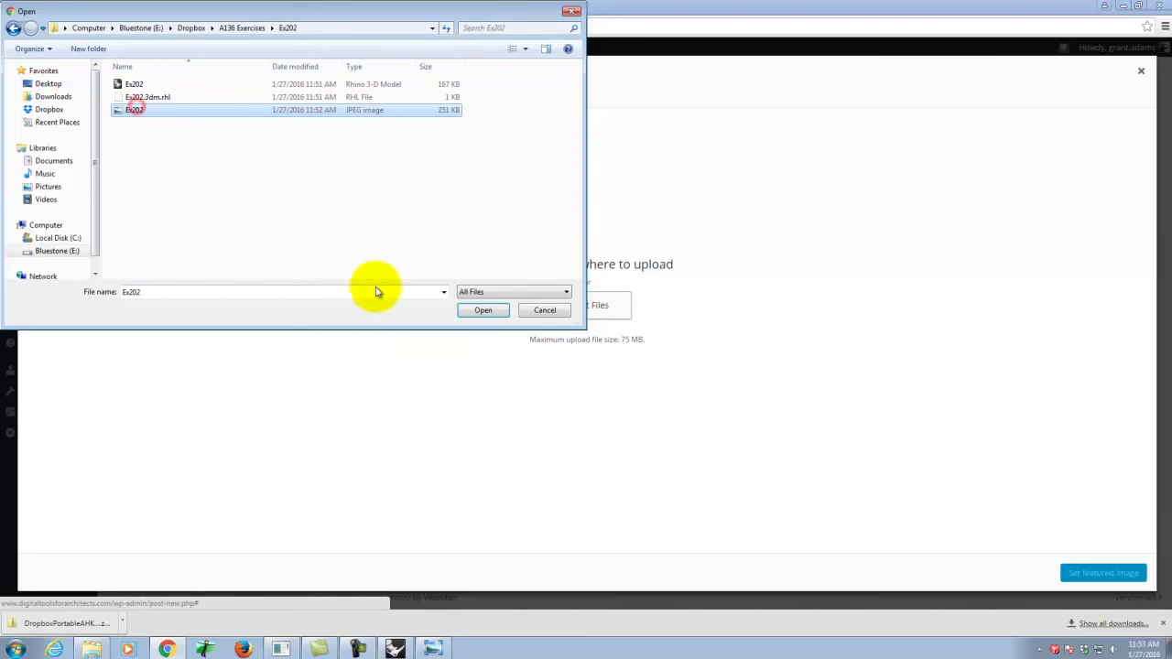
pyautogui.click(497, 310)
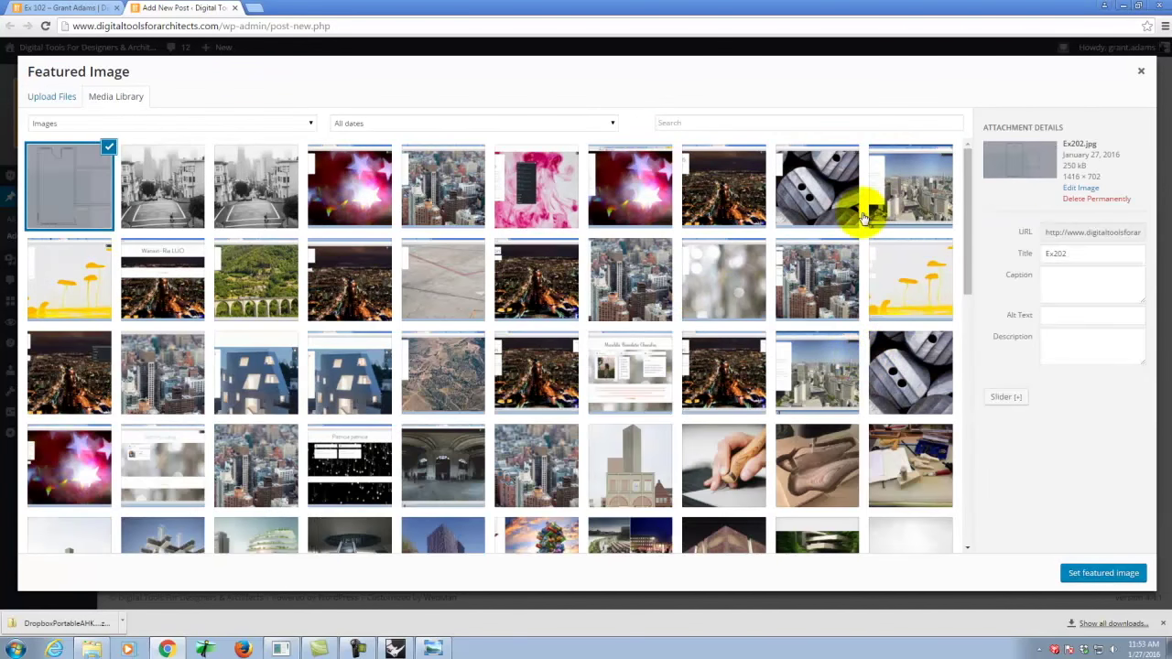
pyautogui.click(1112, 574)
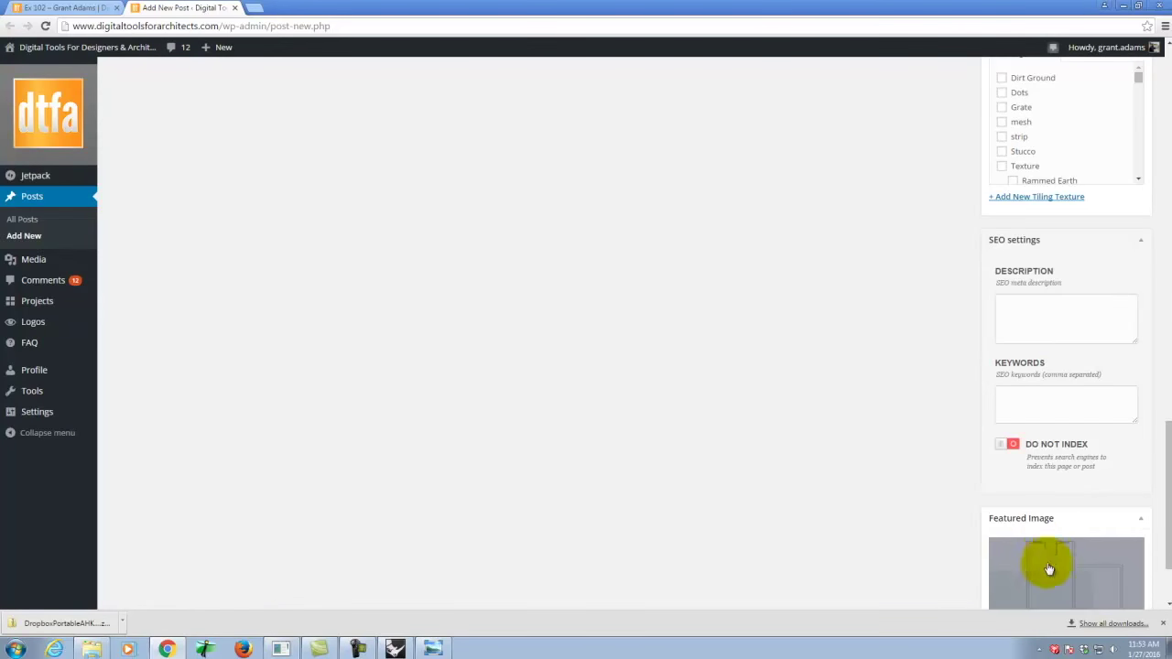
# Tick the Digital Tools For Architects, Exercises (Archi 136) and Exercise 202 categories, publish, and return to Rhino.
pyautogui.scroll(4, 959, 481)
pyautogui.scroll(12, 959, 481)
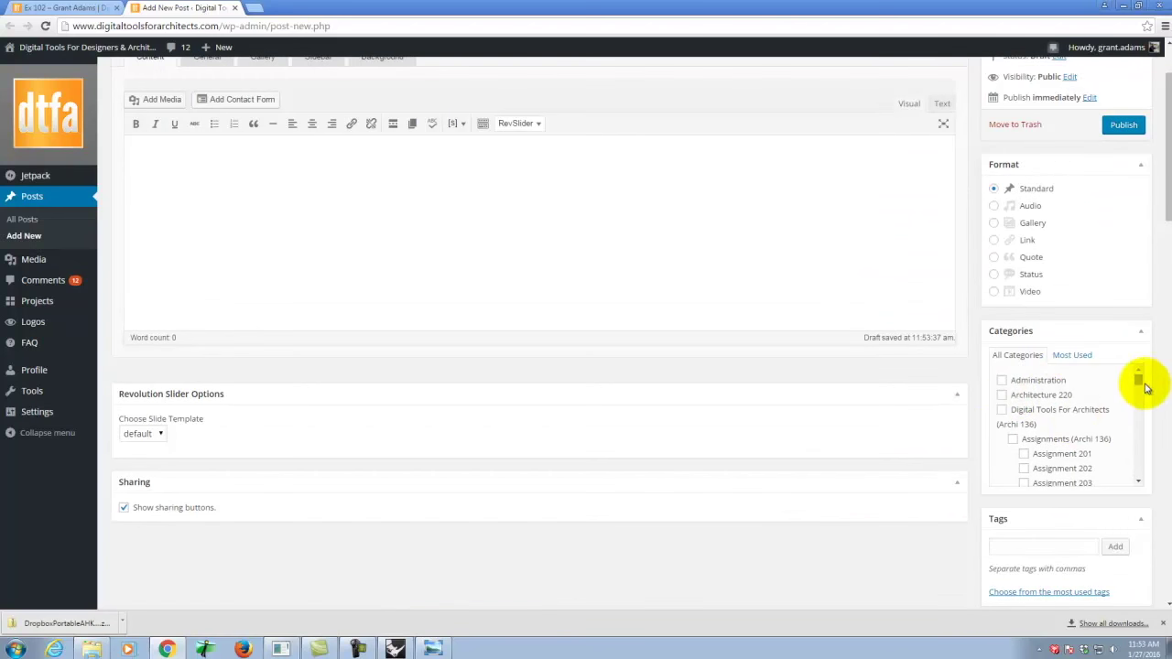
pyautogui.click(1002, 409)
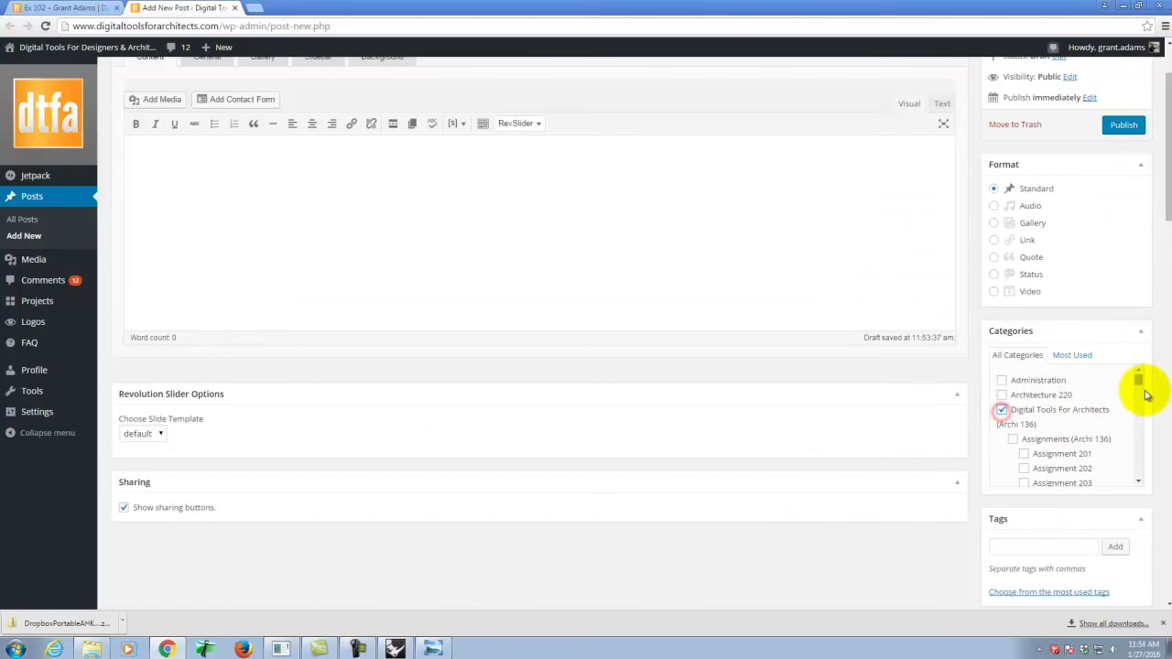
pyautogui.moveTo(1140, 385); pyautogui.dragTo(1138, 414)
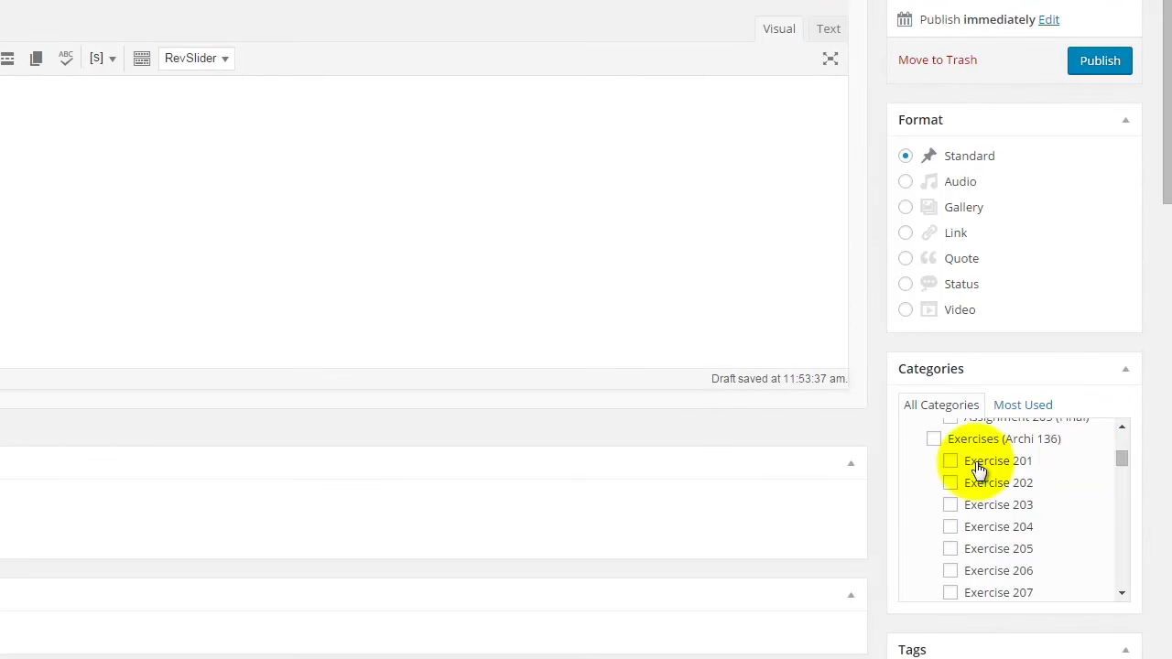
pyautogui.click(994, 391)
pyautogui.click(951, 483)
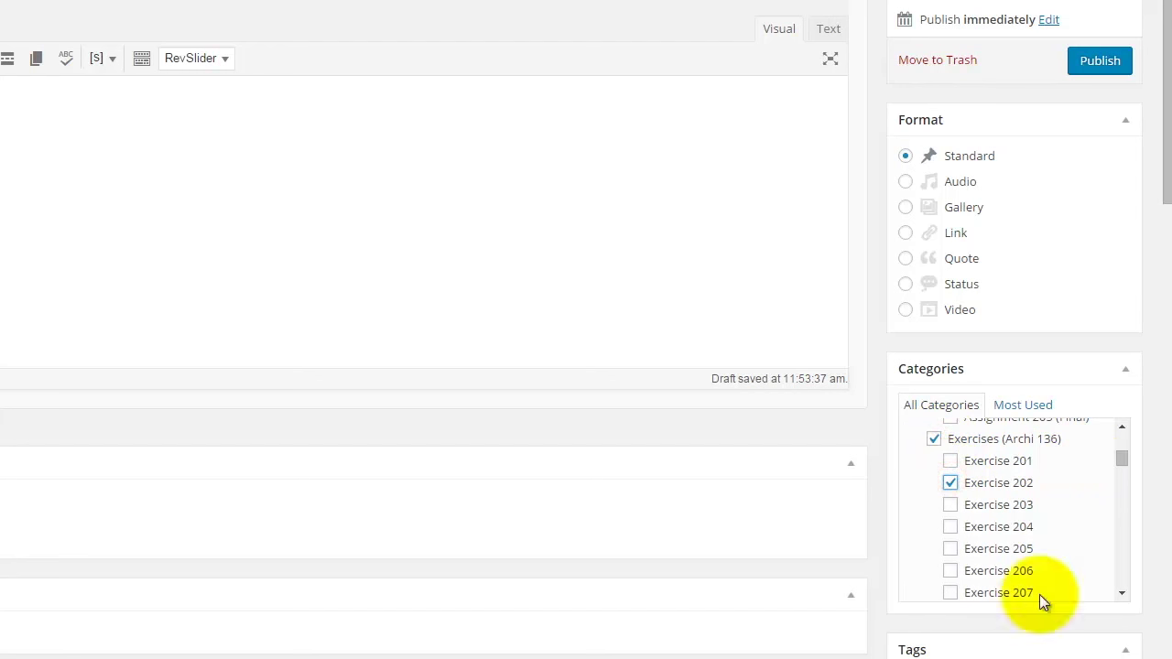
pyautogui.click(1107, 62)
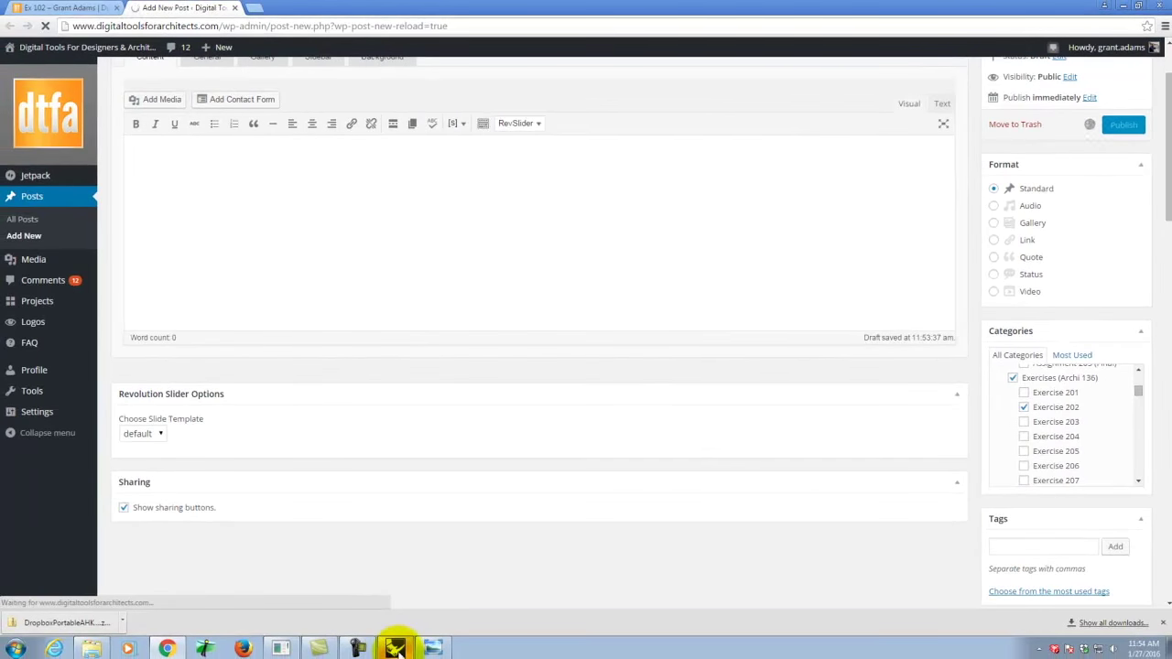
pyautogui.click(395, 648)
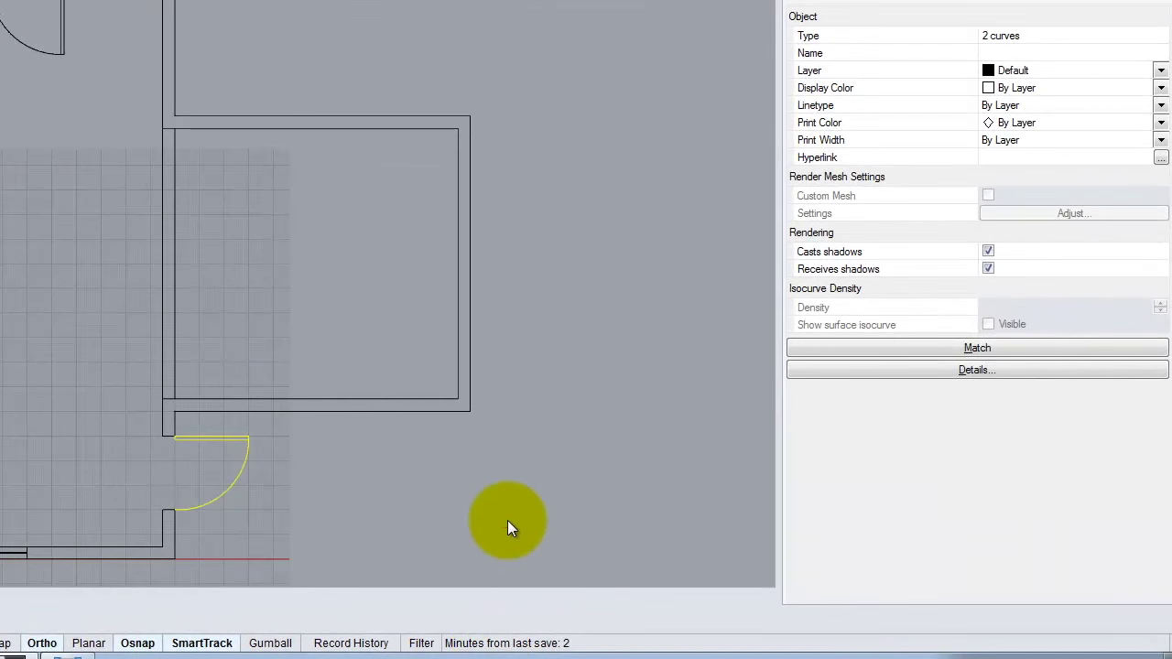
# Deselect the door curves by clicking an empty spot in the Top viewport.
pyautogui.click(727, 547)
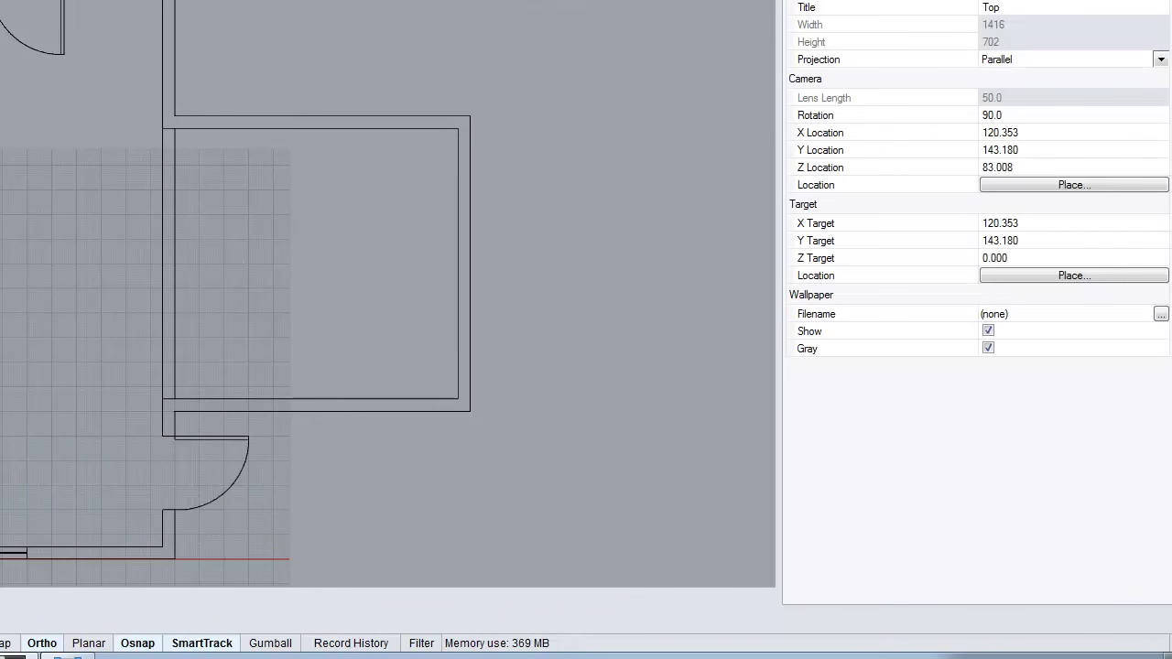